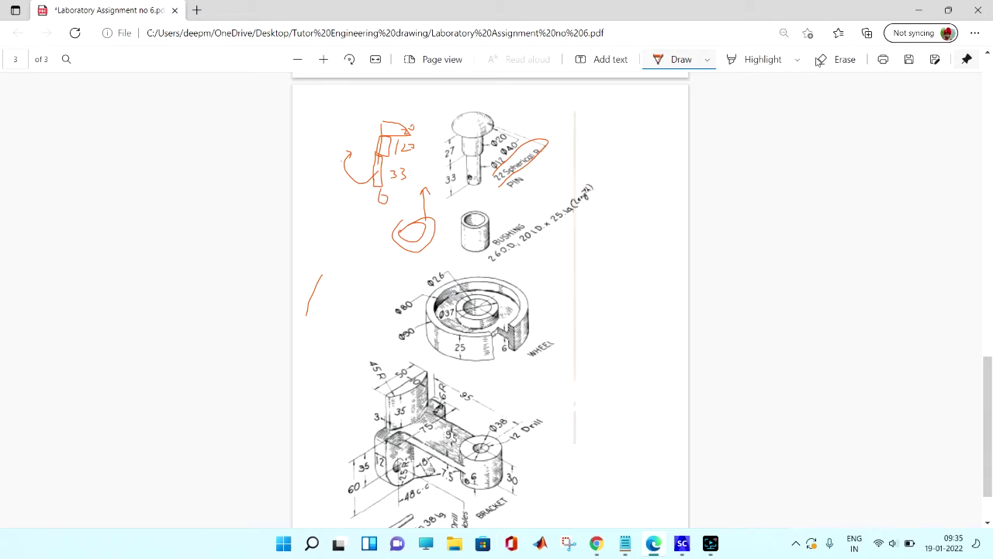
Step: Erase the stray stroke beside the wheel drawing and set the drawing pen colour to blue
{"action": "left_click", "coordinate": [838, 59]}
{"action": "left_click_drag", "start_coordinate": [310, 277], "coordinate": [347, 270]}
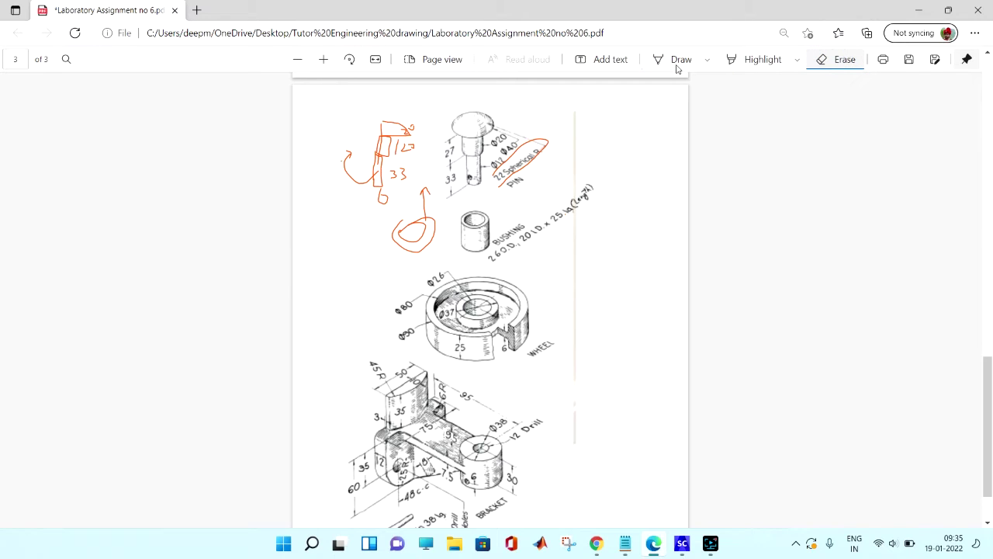
{"action": "left_click", "coordinate": [707, 59]}
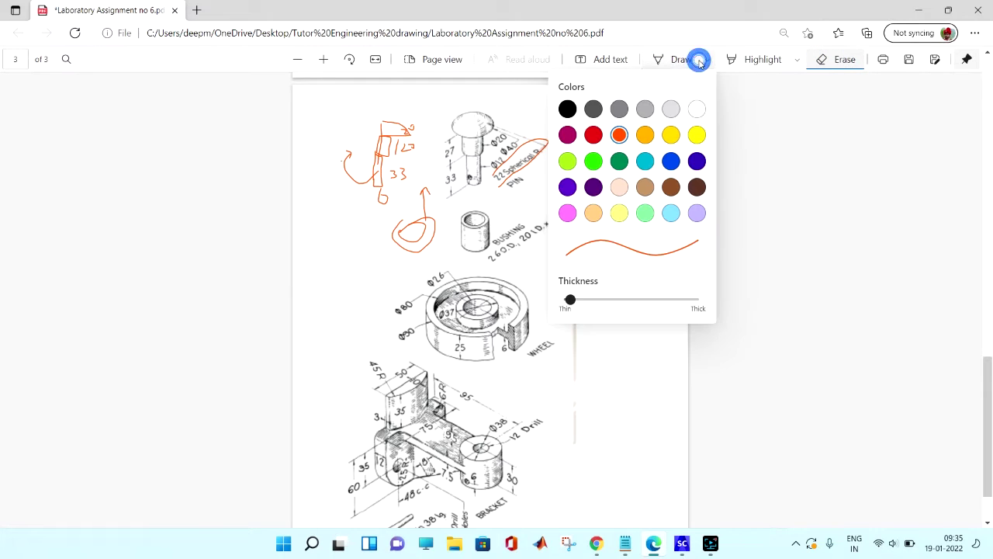
{"action": "left_click", "coordinate": [671, 161]}
{"action": "left_click", "coordinate": [315, 271]}
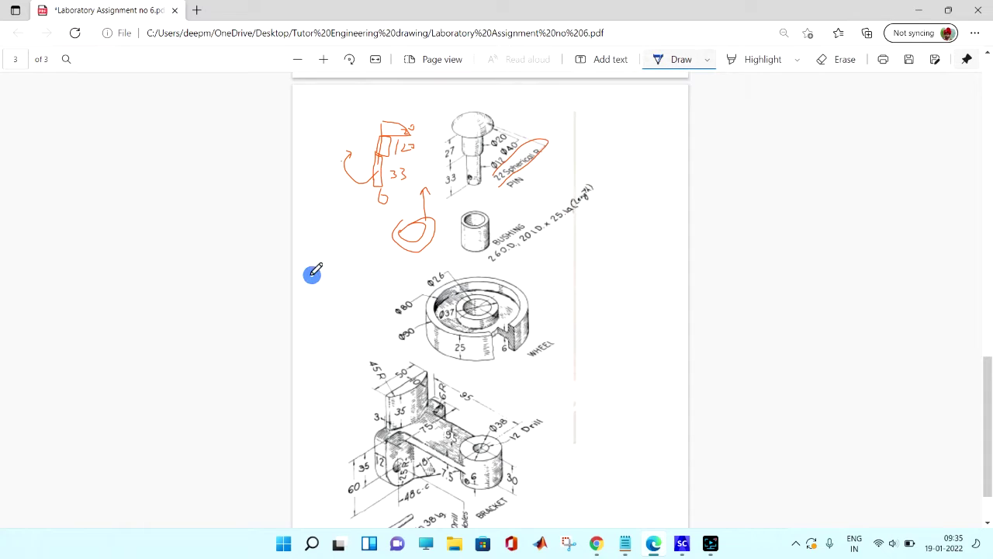
Step: Sketch the wheel's H-shaped half cross-section beside its drawing, adding a vertical dashed axis and a rotation arrow around it
{"action": "left_click_drag", "start_coordinate": [314, 277], "coordinate": [313, 329]}
{"action": "mouse_move", "coordinate": [312, 275]}
{"action": "left_mouse_down"}
{"action": "mouse_move", "coordinate": [323, 275]}
{"action": "mouse_move", "coordinate": [324, 329]}
{"action": "left_mouse_up"}
{"action": "mouse_move", "coordinate": [325, 288]}
{"action": "left_mouse_down"}
{"action": "mouse_move", "coordinate": [347, 308]}
{"action": "mouse_move", "coordinate": [348, 282]}
{"action": "mouse_move", "coordinate": [350, 320]}
{"action": "left_mouse_up"}
{"action": "mouse_move", "coordinate": [347, 279]}
{"action": "left_mouse_down"}
{"action": "mouse_move", "coordinate": [360, 278]}
{"action": "mouse_move", "coordinate": [350, 324]}
{"action": "left_mouse_up"}
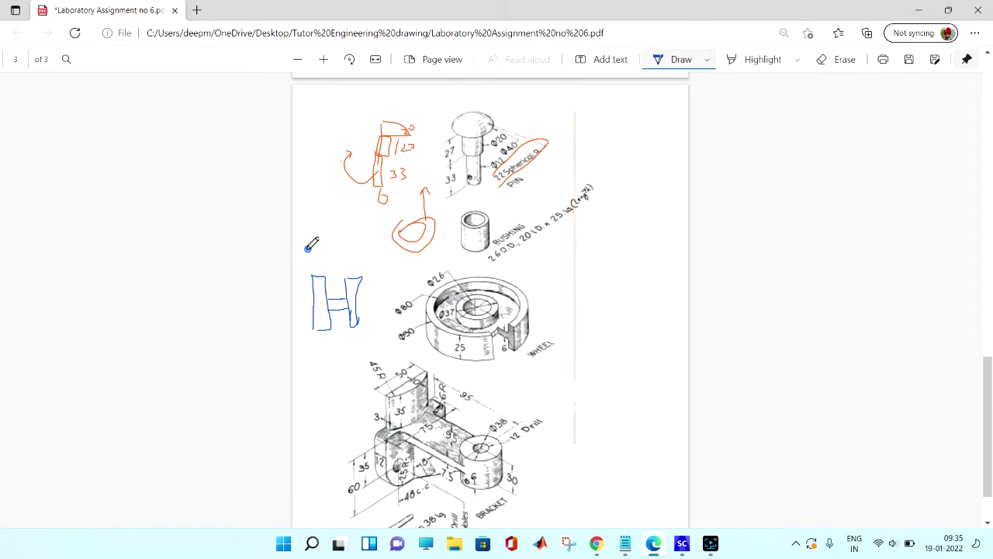
{"action": "left_click_drag", "start_coordinate": [308, 250], "coordinate": [307, 357]}
{"action": "mouse_move", "coordinate": [327, 312]}
{"action": "left_mouse_down"}
{"action": "mouse_move", "coordinate": [312, 329]}
{"action": "mouse_move", "coordinate": [300, 313]}
{"action": "mouse_move", "coordinate": [309, 325]}
{"action": "left_mouse_up"}
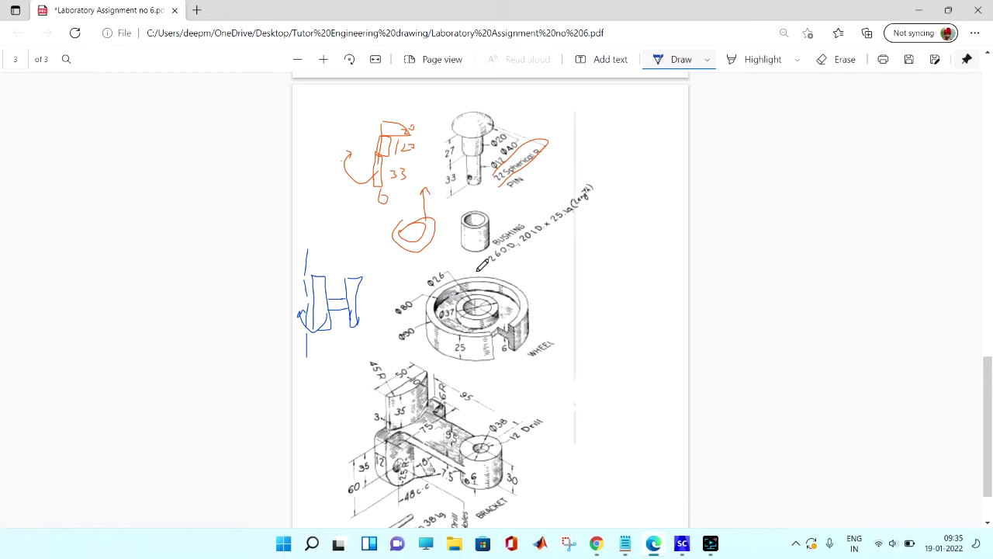
Step: Mark the vertical axis through the wheel drawing and add short pen strokes on the wheel and above the sketched section
{"action": "left_click_drag", "start_coordinate": [477, 270], "coordinate": [485, 388]}
{"action": "left_click_drag", "start_coordinate": [475, 308], "coordinate": [506, 296]}
{"action": "left_click", "coordinate": [307, 269]}
{"action": "left_click_drag", "start_coordinate": [309, 269], "coordinate": [314, 273]}
{"action": "left_click", "coordinate": [318, 267]}
{"action": "left_click_drag", "start_coordinate": [475, 339], "coordinate": [458, 351]}
Step: Switch to SpaceClaim, orient the view along the Z axis and start a sketch on the XY plane
{"action": "mouse_move", "coordinate": [682, 545]}
{"action": "left_click", "coordinate": [625, 475]}
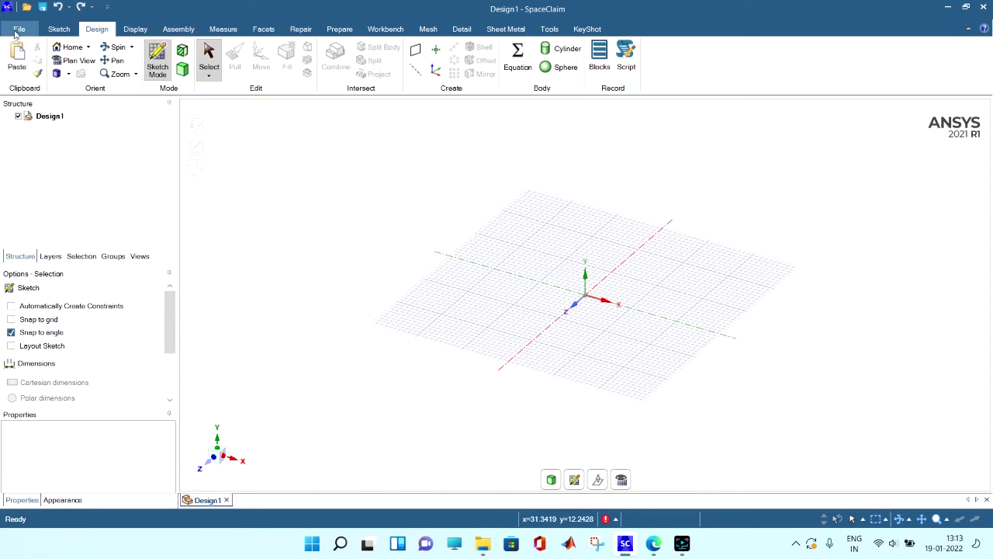
{"action": "left_click", "coordinate": [17, 31]}
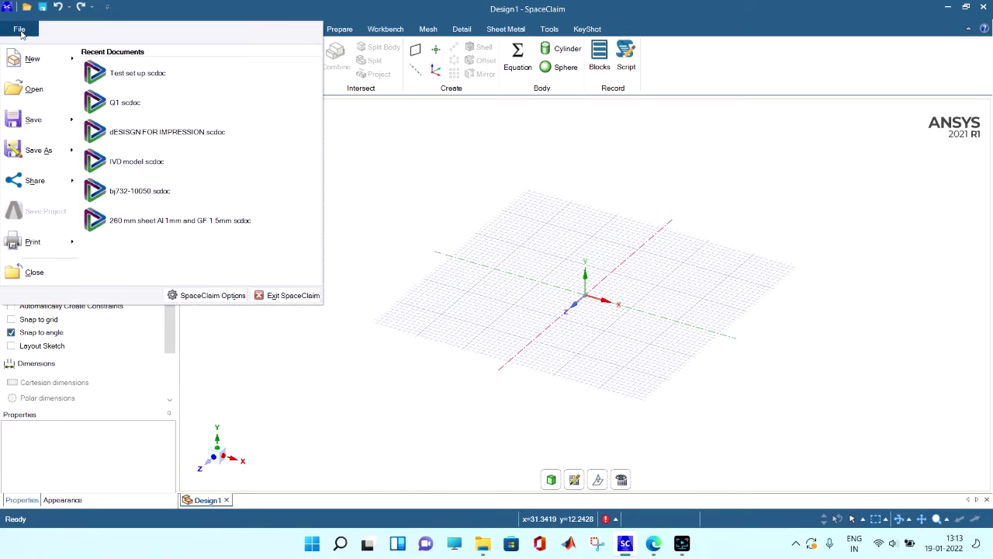
{"action": "left_click", "coordinate": [363, 181]}
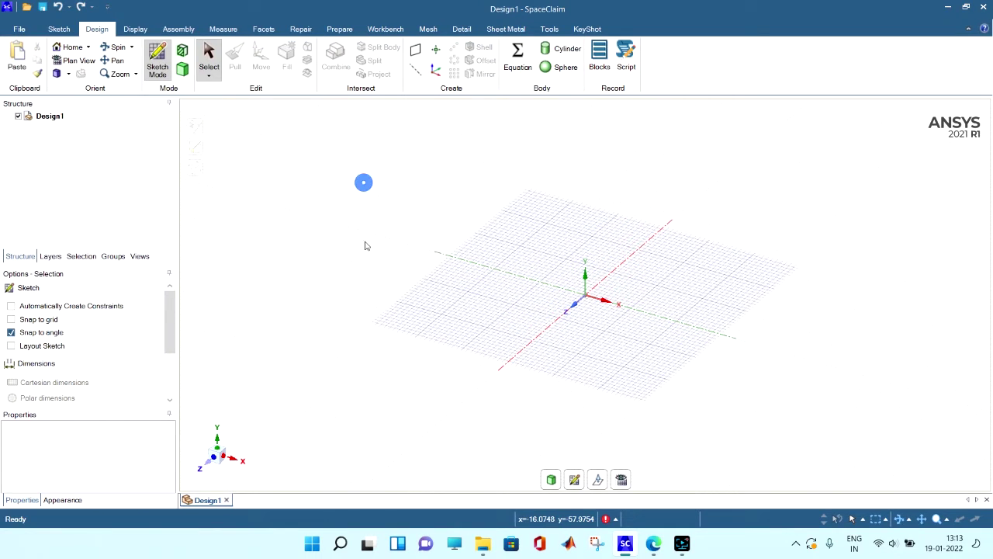
{"action": "left_click", "coordinate": [216, 460]}
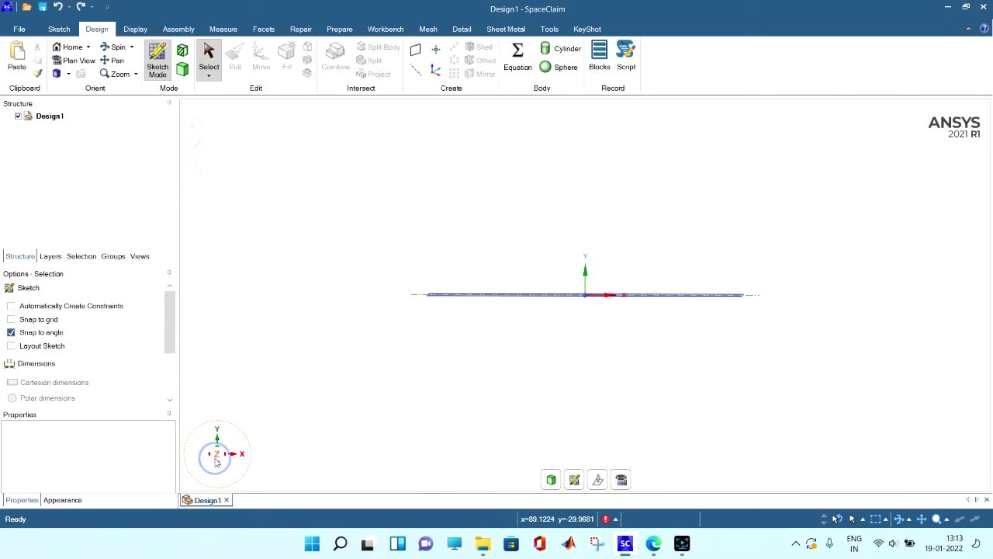
{"action": "left_click", "coordinate": [575, 480]}
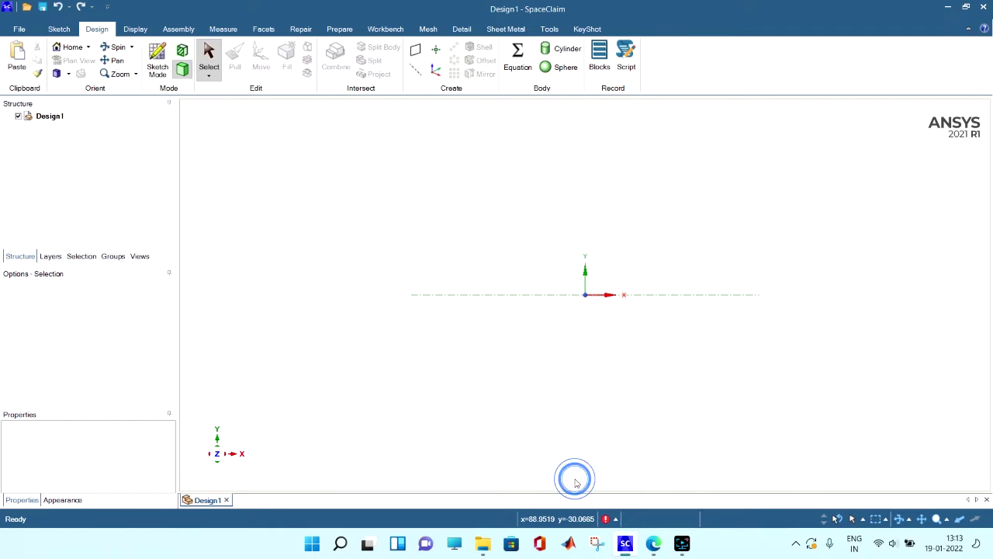
{"action": "left_click", "coordinate": [533, 352]}
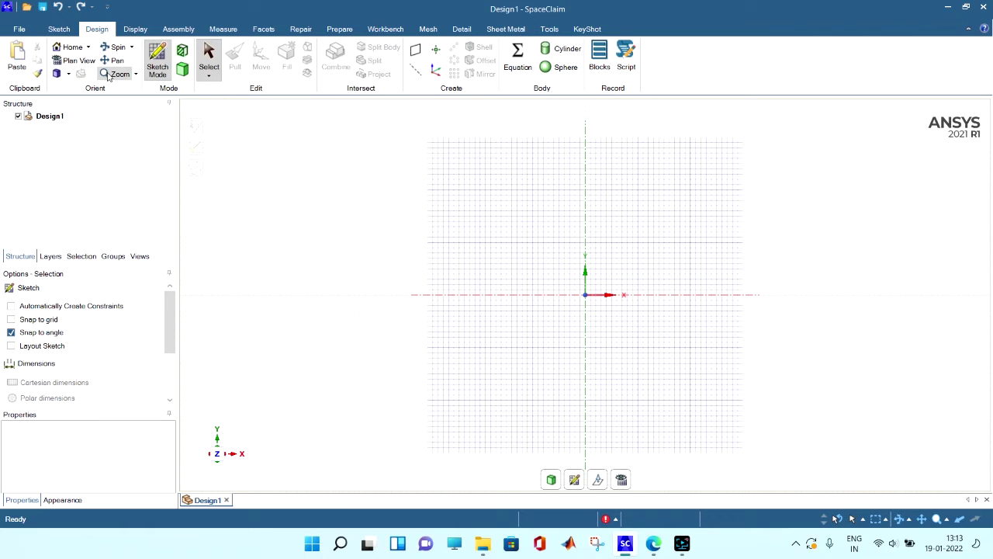
Step: Draw a rectangle 6 mm wide and 33 mm high from the origin, extending to the left of the vertical axis
{"action": "left_click", "coordinate": [57, 29]}
{"action": "left_click", "coordinate": [170, 58]}
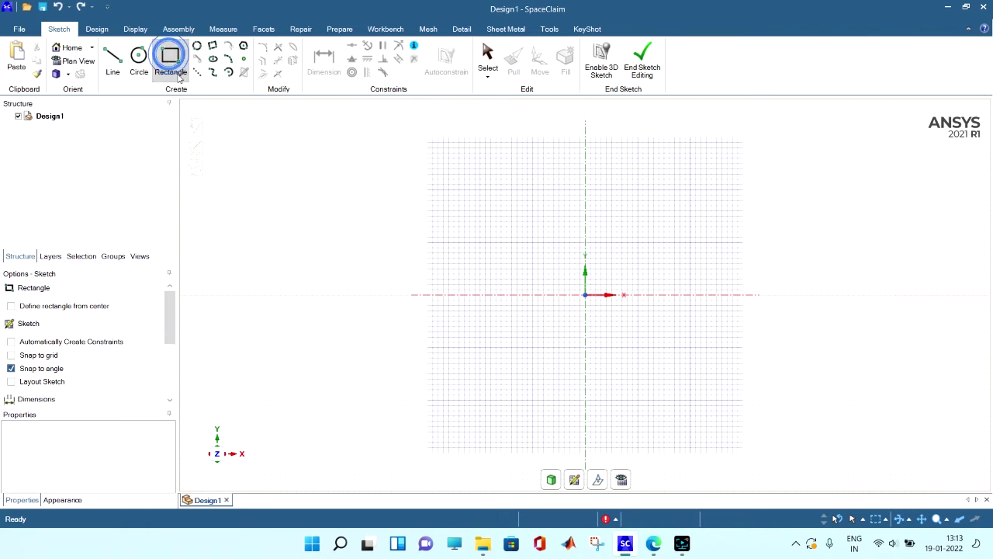
{"action": "left_click", "coordinate": [585, 295]}
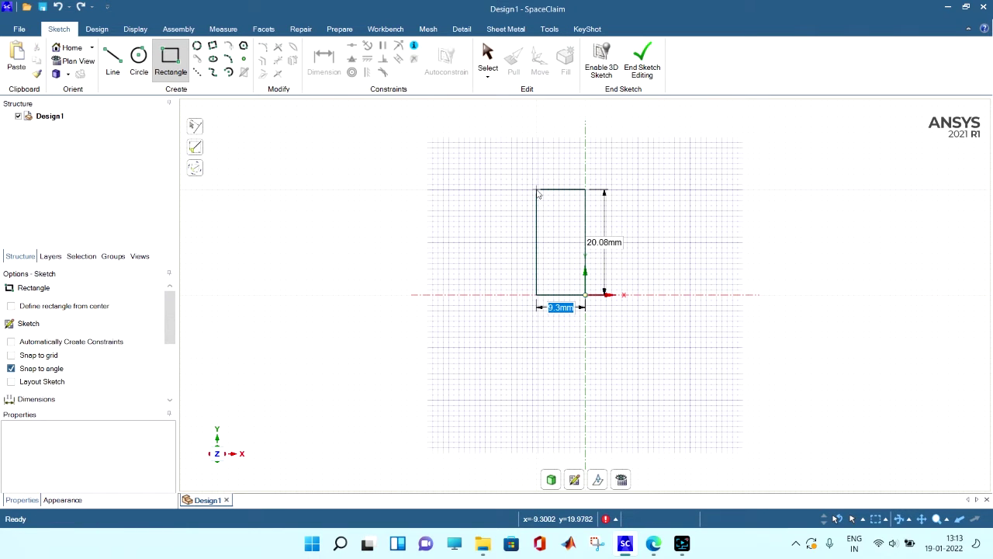
{"action": "type", "text": "6"}
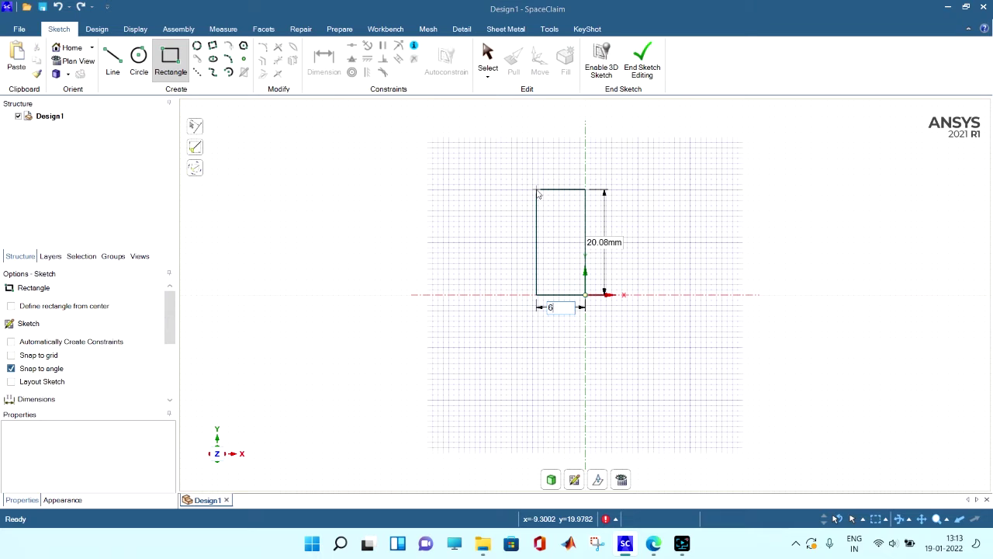
{"action": "key", "text": "Tab"}
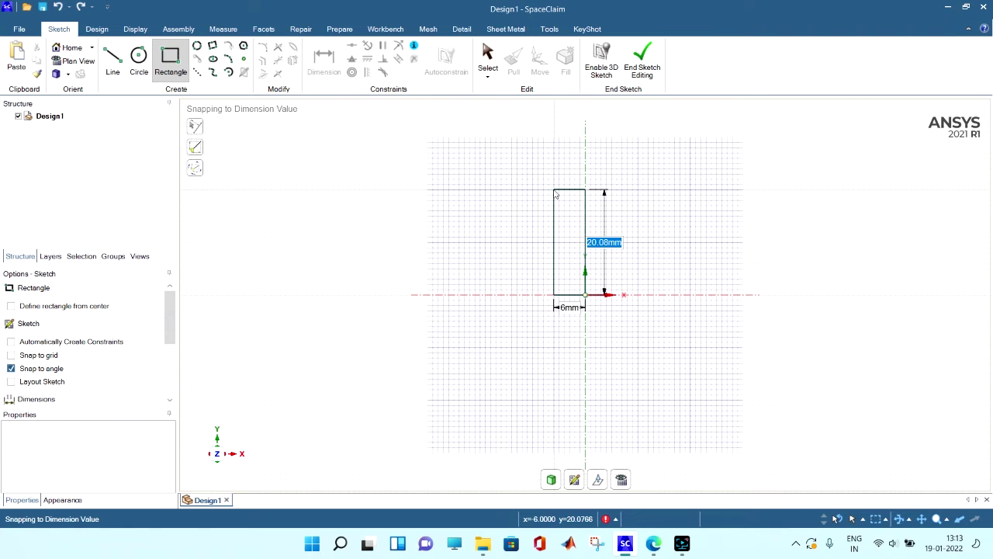
{"action": "type", "text": "33"}
{"action": "key", "text": "Return"}
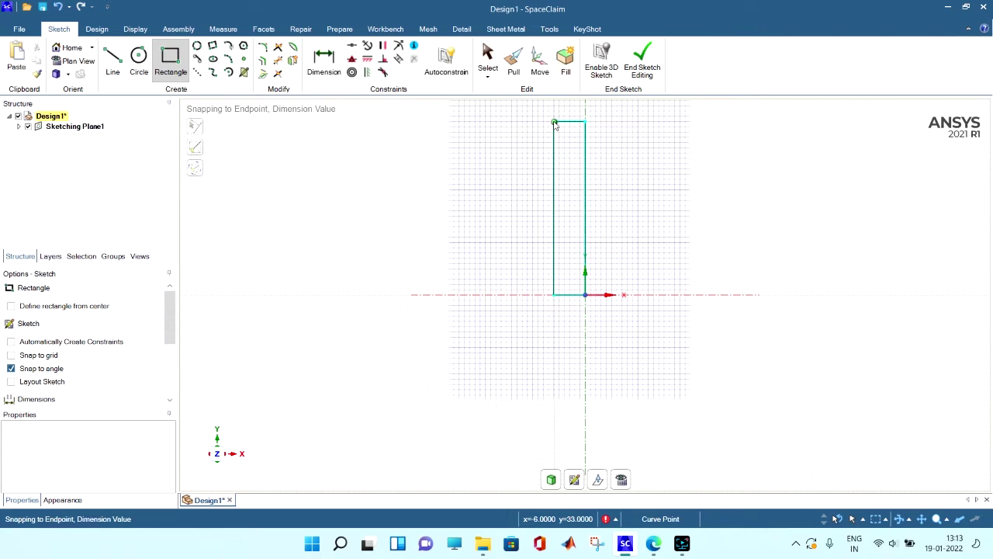
Step: Draw a rectangle 10 mm wide and 27 mm high from the first rectangle's upper right corner, extending up and left
{"action": "scroll", "coordinate": [603, 225], "scroll_direction": "down", "scroll_amount": 5}
{"action": "middle_click_drag", "start_coordinate": [600, 220], "coordinate": [599, 302], "text": "ctrl"}
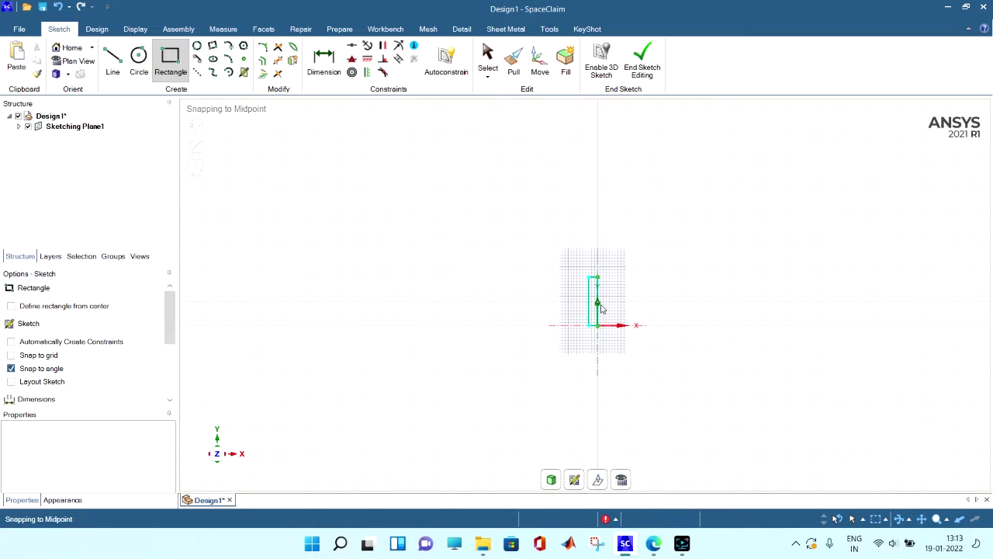
{"action": "scroll", "coordinate": [599, 302], "scroll_direction": "up", "scroll_amount": 5}
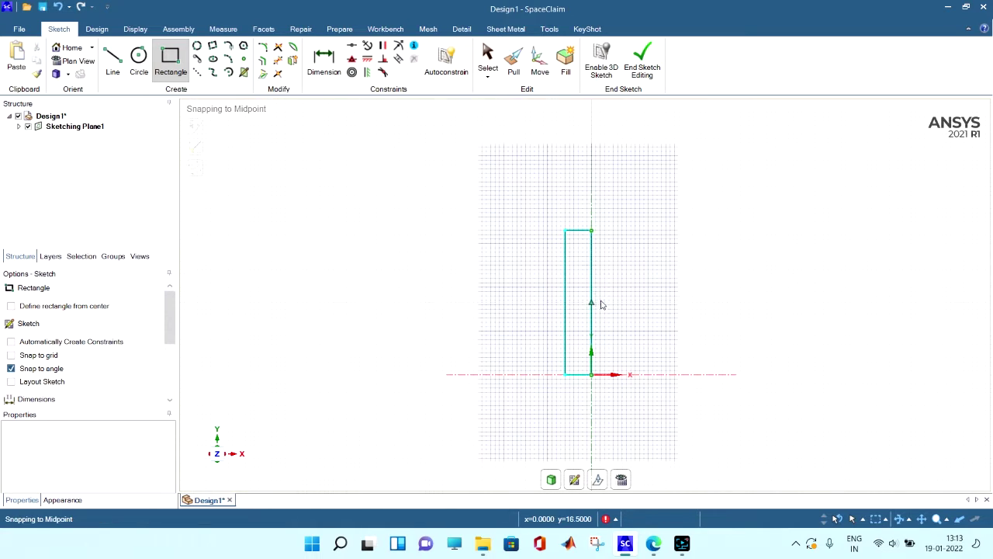
{"action": "left_click", "coordinate": [591, 231]}
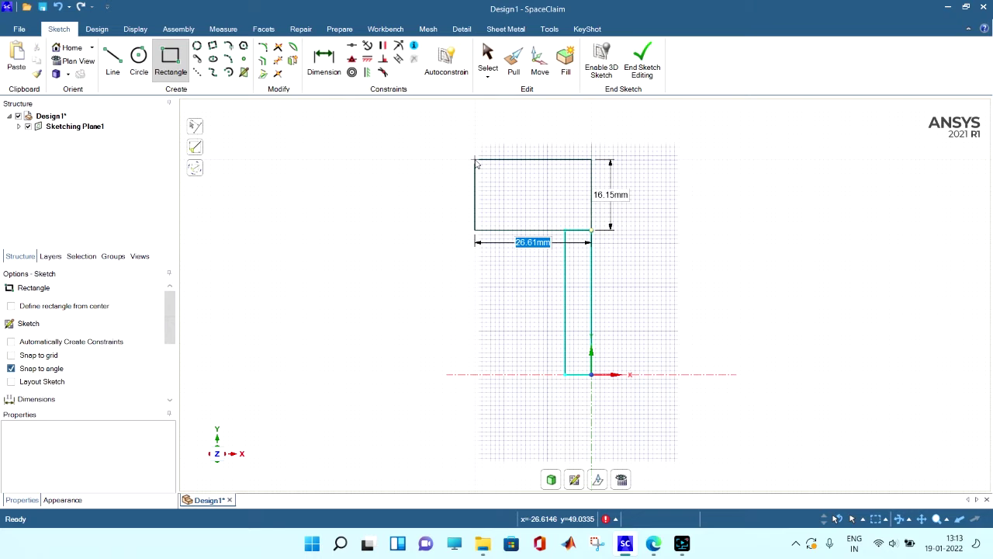
{"action": "type", "text": "1"}
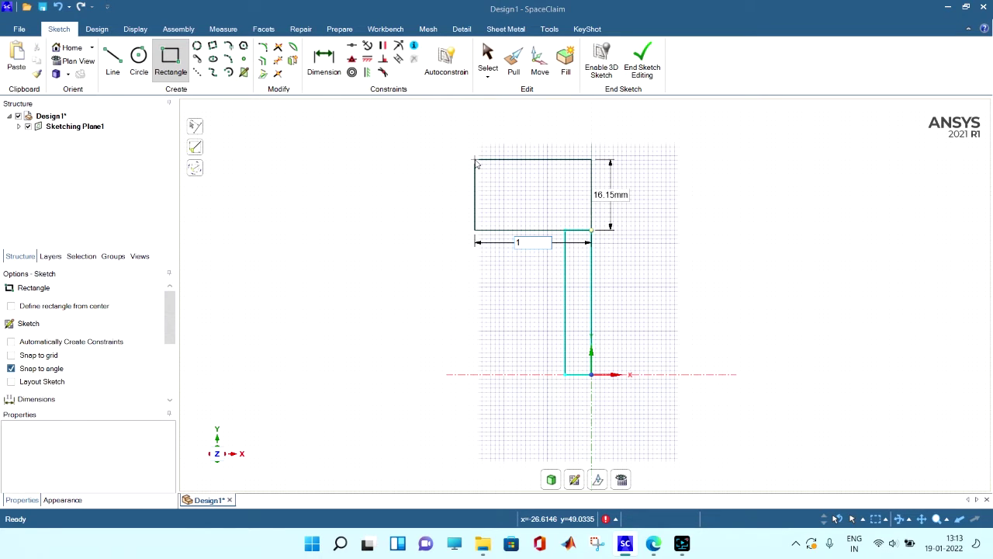
{"action": "type", "text": "0"}
{"action": "key", "text": "Tab"}
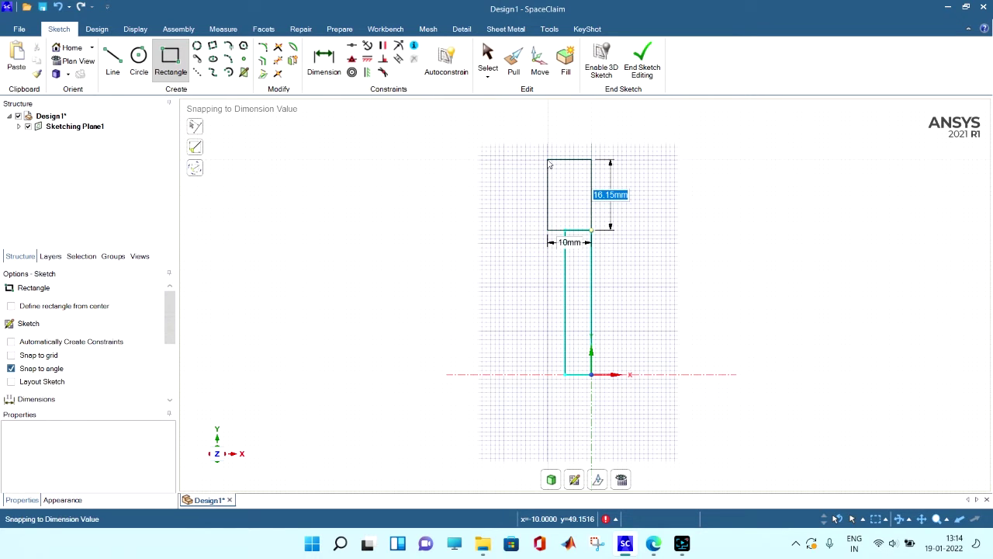
{"action": "type", "text": "27"}
{"action": "key", "text": "Return"}
Step: Draw a 20 mm horizontal line leftward from the upper rectangle's top right corner using the Rectangle tool with zero height
{"action": "scroll", "coordinate": [562, 142], "scroll_direction": "down", "scroll_amount": 3}
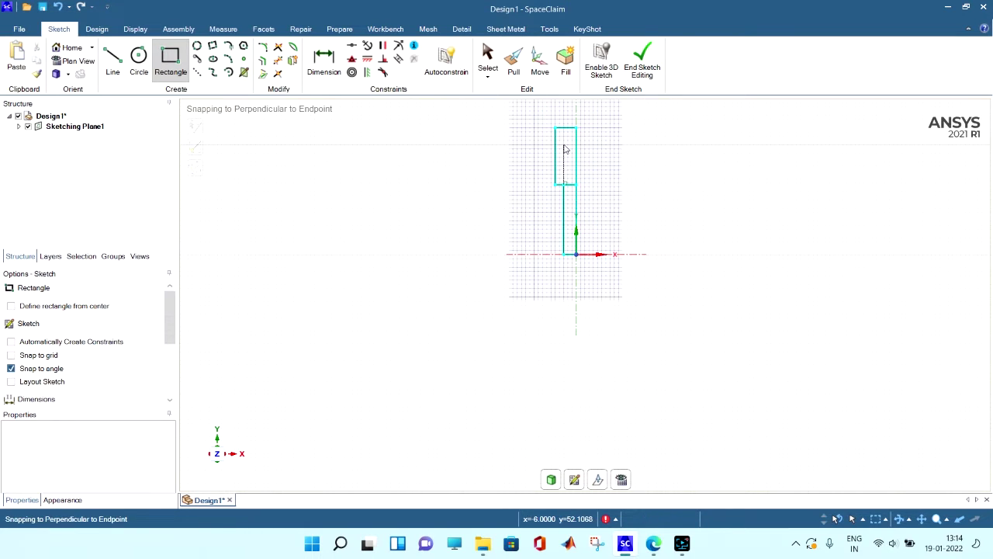
{"action": "scroll", "coordinate": [565, 149], "scroll_direction": "up", "scroll_amount": 5}
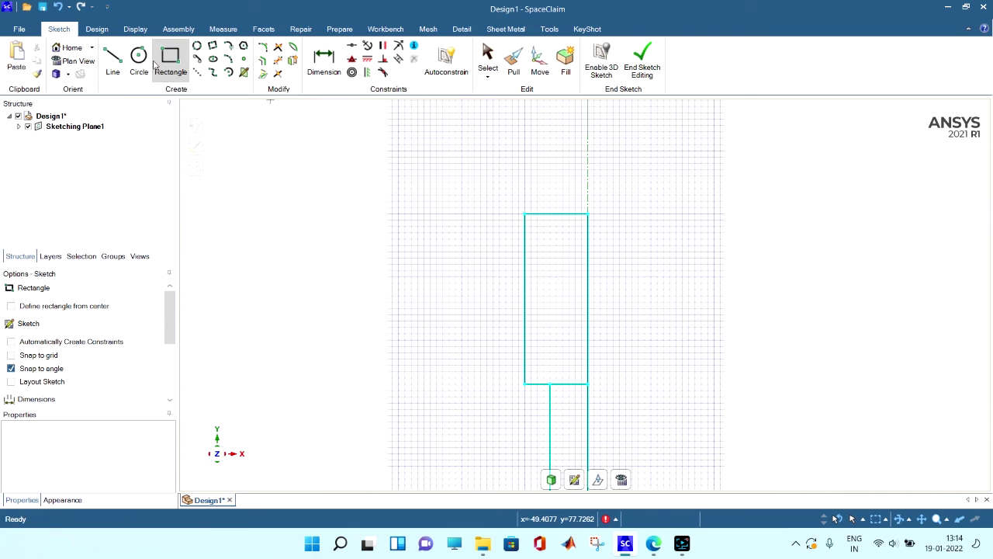
{"action": "left_click", "coordinate": [589, 215]}
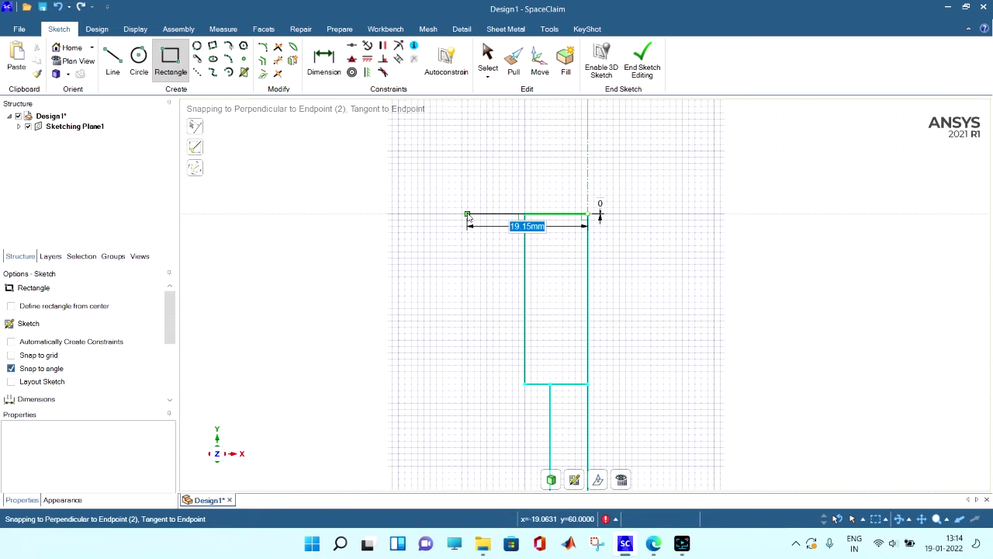
{"action": "type", "text": "20"}
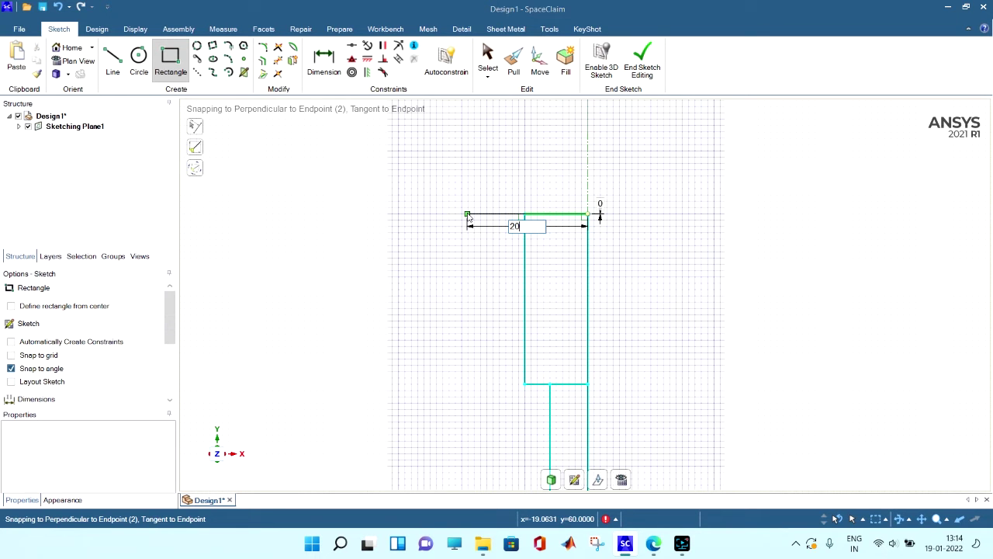
{"action": "key", "text": "Return"}
Step: Try a 22 mm construction line from the left end of the 20 mm line toward the vertical axis, then undo it
{"action": "scroll", "coordinate": [474, 246], "scroll_direction": "down", "scroll_amount": 2}
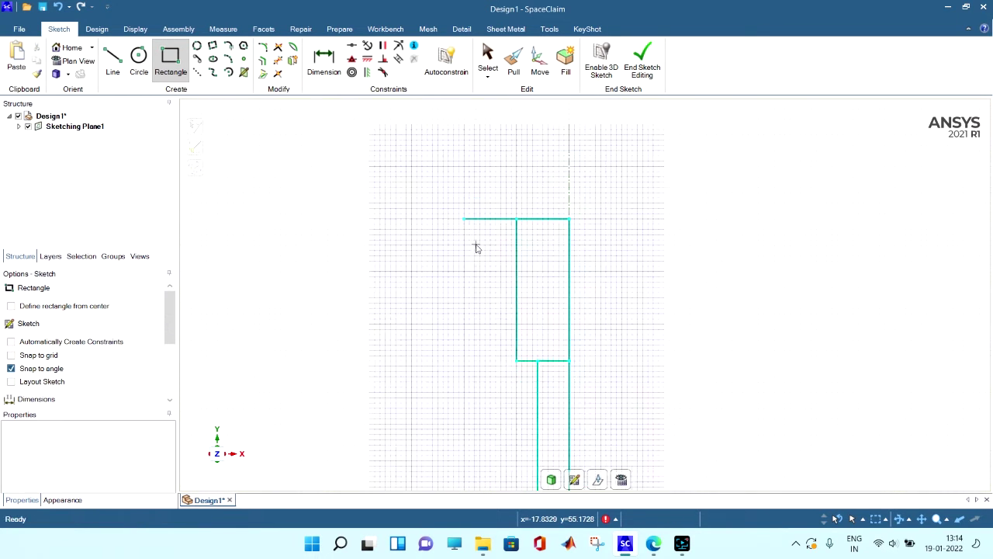
{"action": "middle_click_drag", "start_coordinate": [476, 247], "coordinate": [445, 200], "text": "shift"}
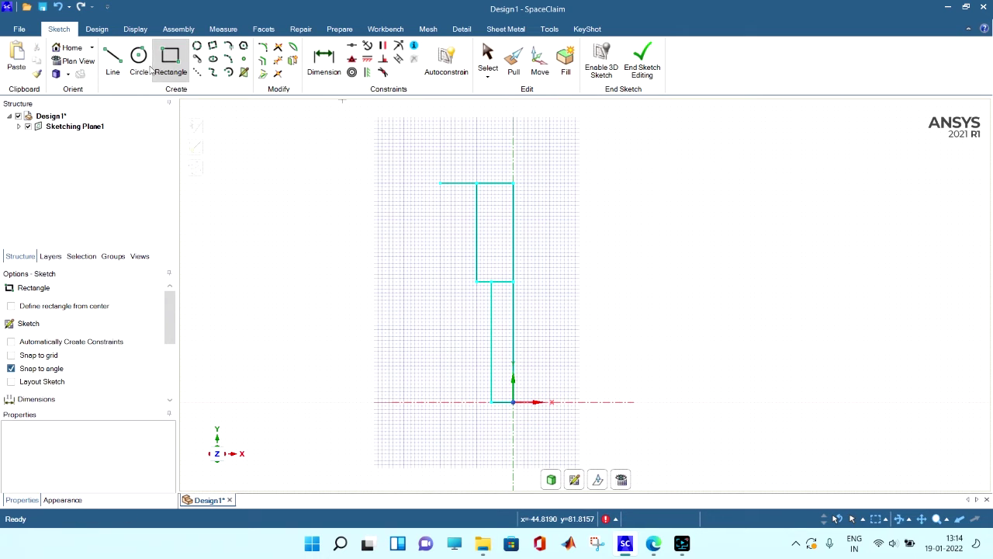
{"action": "left_click", "coordinate": [197, 71]}
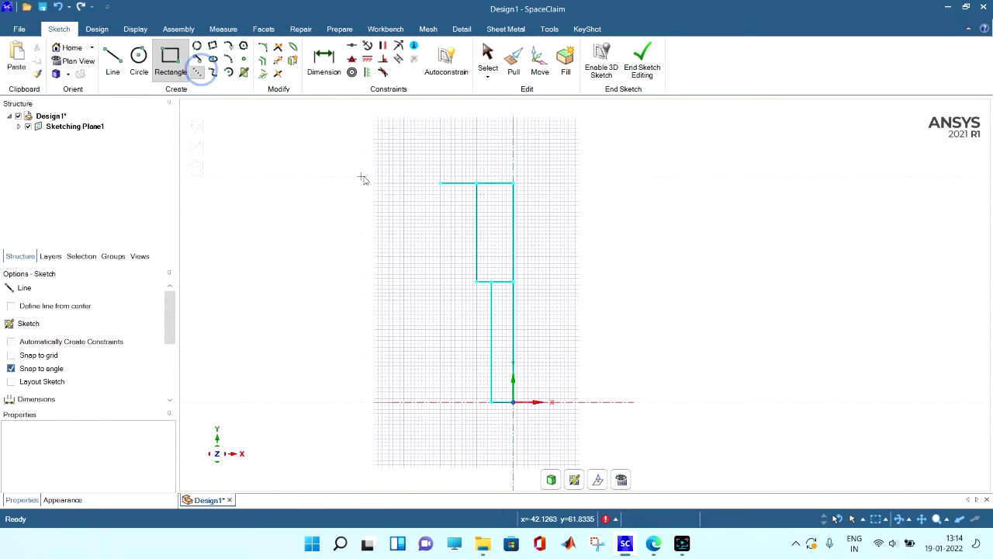
{"action": "left_click", "coordinate": [441, 185]}
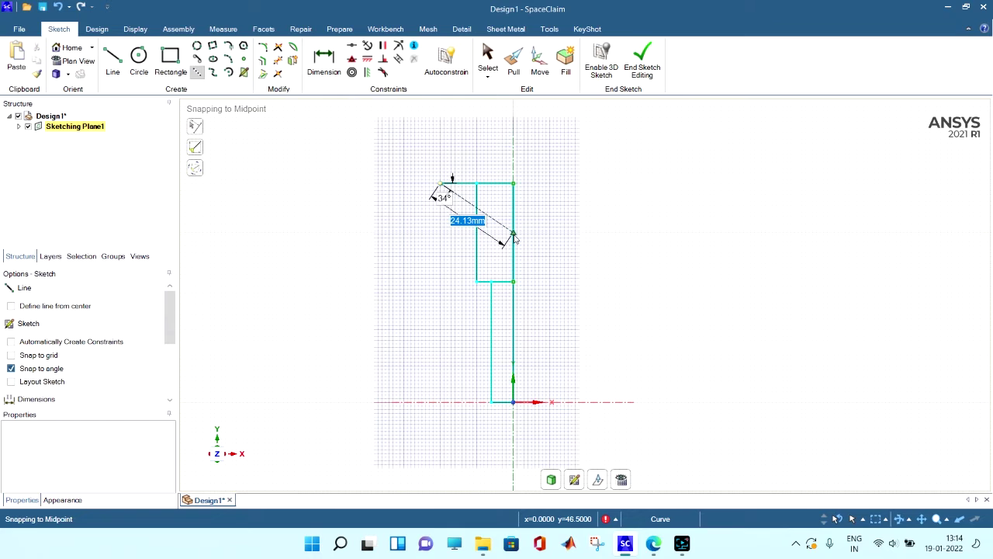
{"action": "type", "text": "22"}
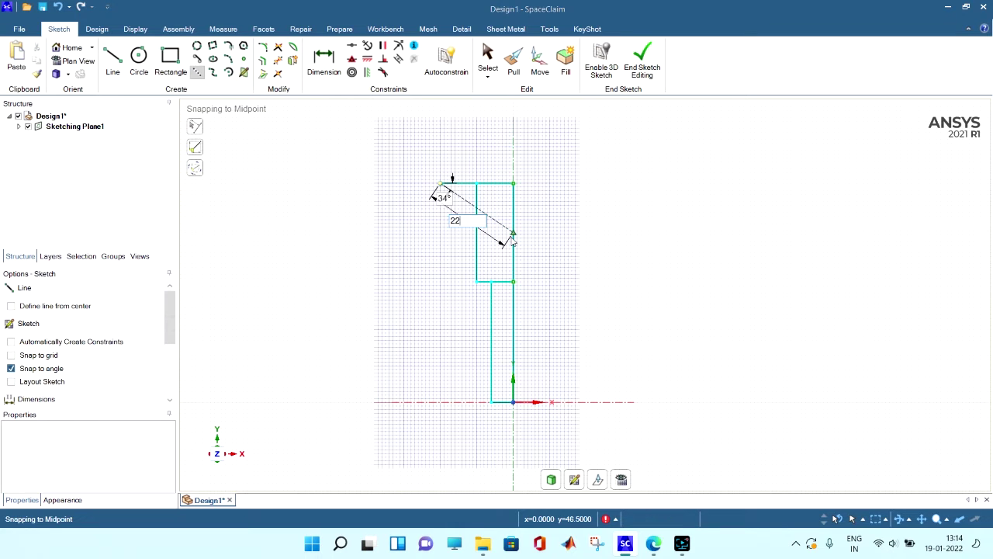
{"action": "key", "text": "Return"}
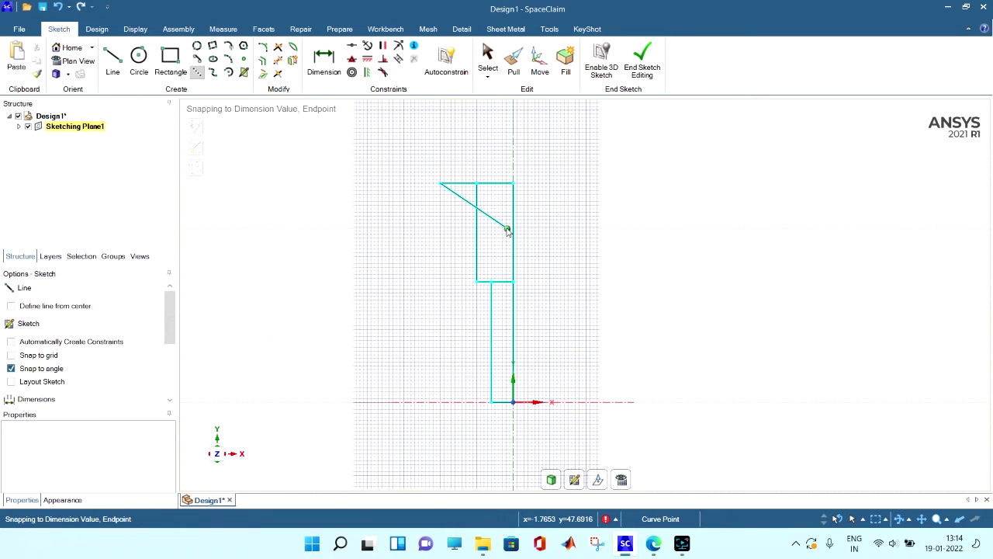
{"action": "left_click", "coordinate": [509, 233]}
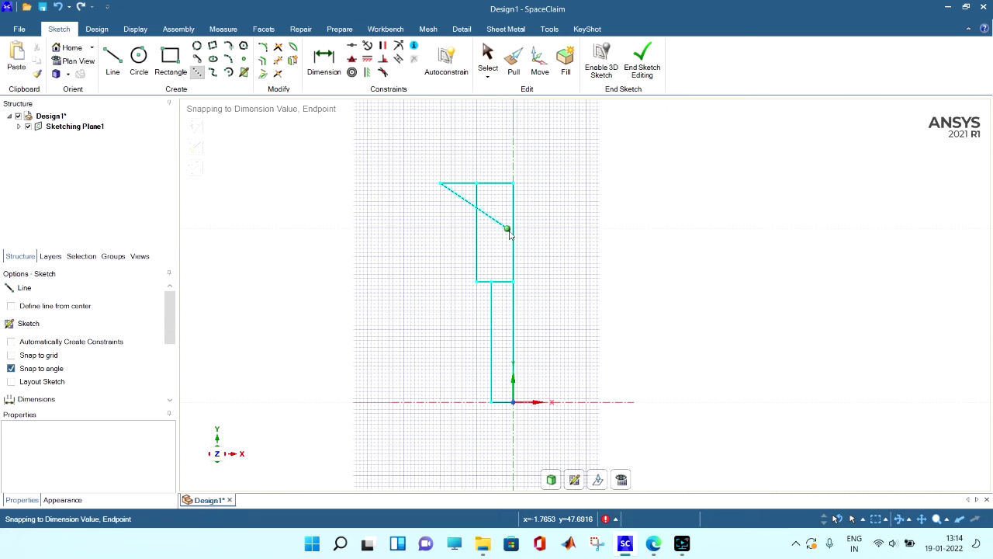
{"action": "key", "text": "ctrl+z"}
Step: Draw a 22 mm construction line from the left end of the 20 mm line down to the vertical axis
{"action": "left_click", "coordinate": [440, 184]}
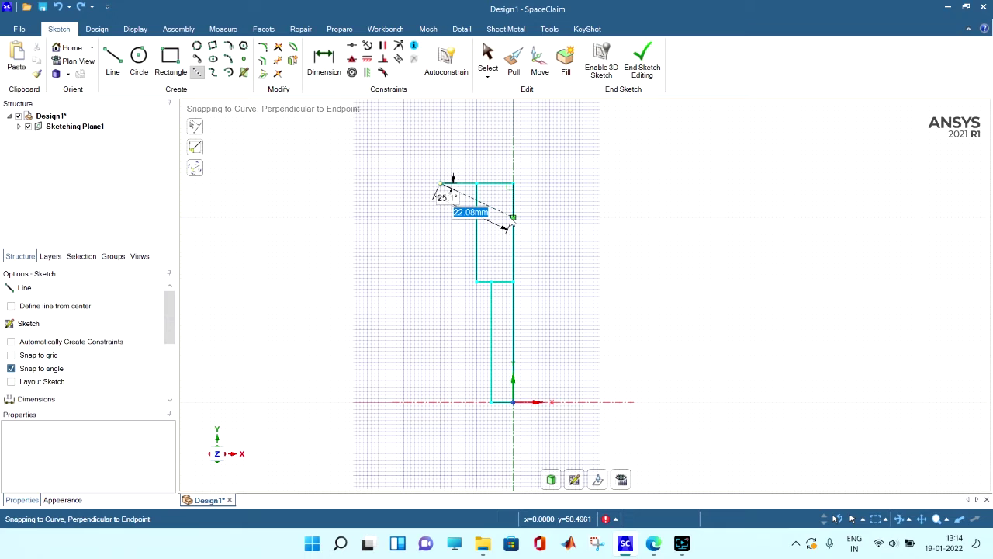
{"action": "type", "text": "22"}
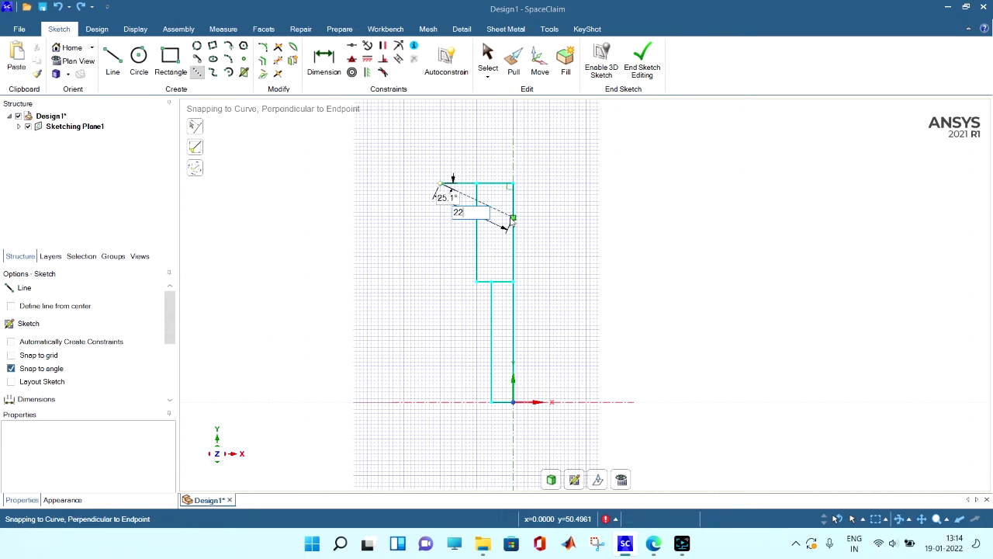
{"action": "key", "text": "Return"}
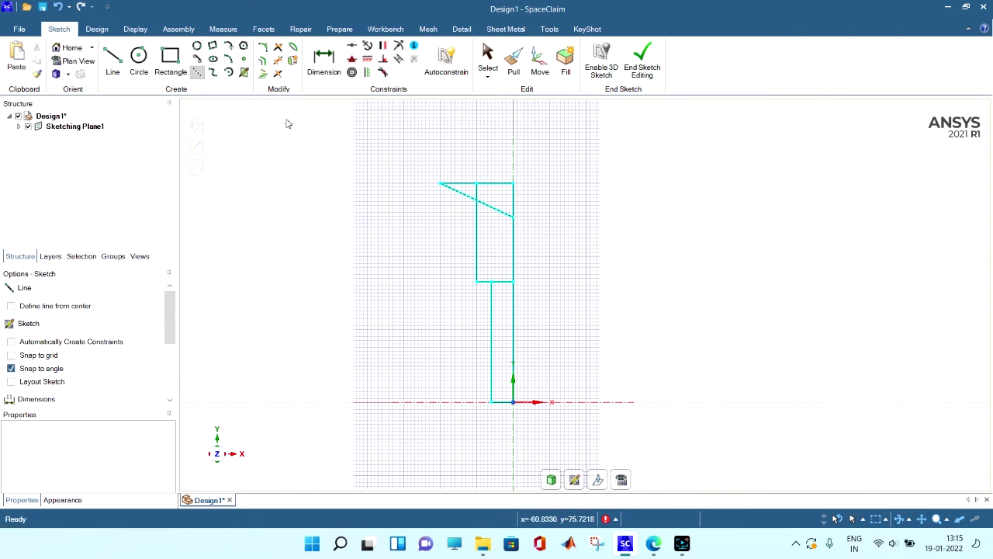
Step: Draw a 44 mm diameter circle centred on the construction line's lower end and passing through the 20 mm line's left end
{"action": "left_click", "coordinate": [139, 64]}
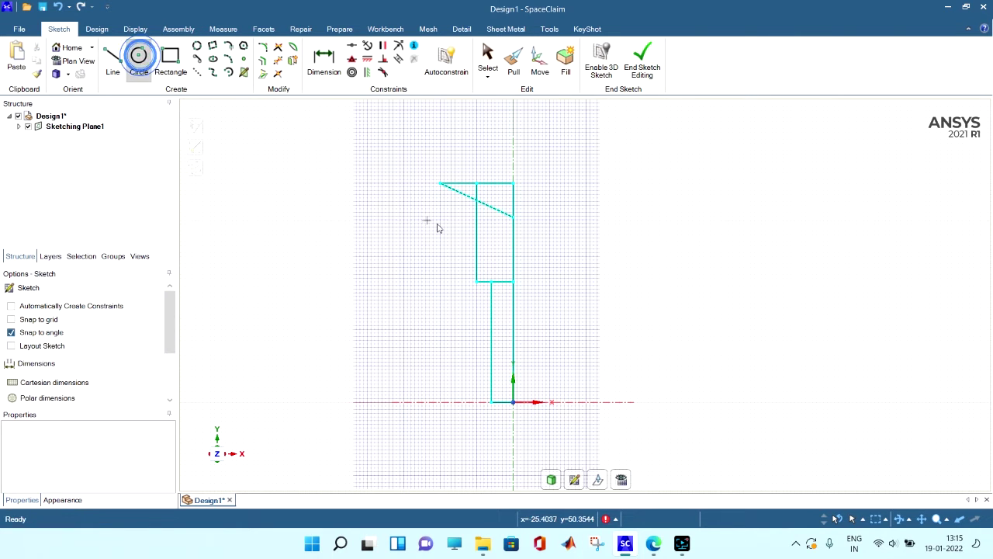
{"action": "left_click", "coordinate": [512, 216]}
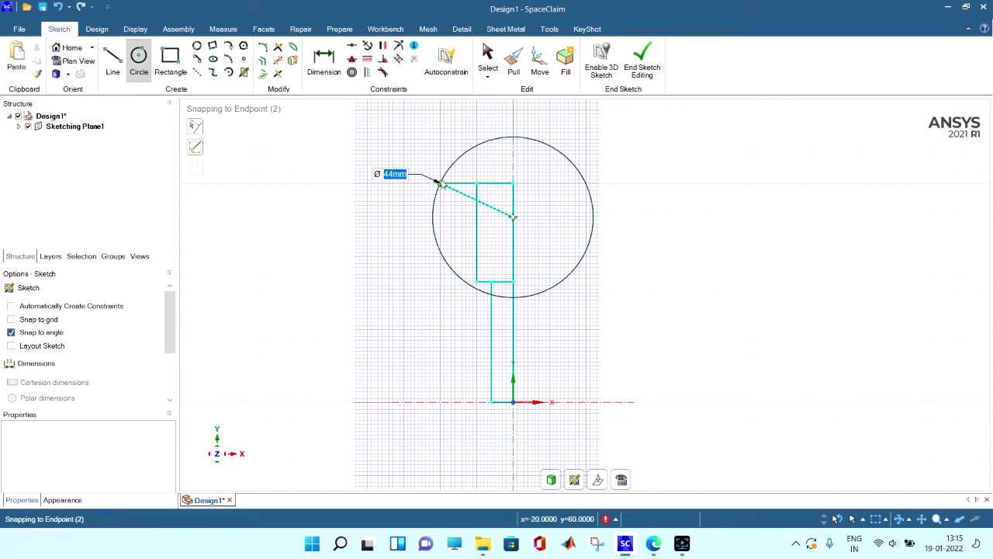
{"action": "left_click", "coordinate": [440, 181]}
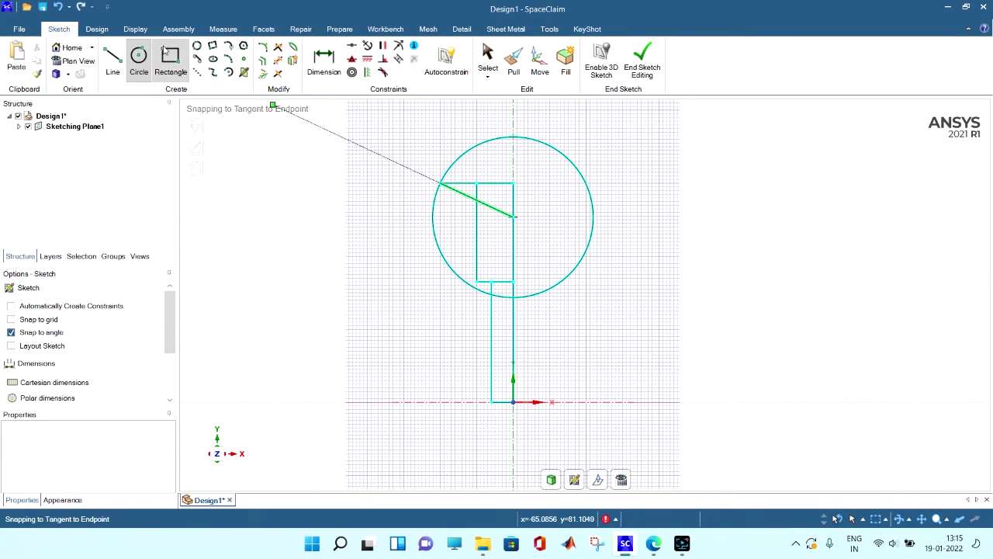
Step: Trim away the circle's lower left arc and the dashed construction line
{"action": "left_click", "coordinate": [276, 66]}
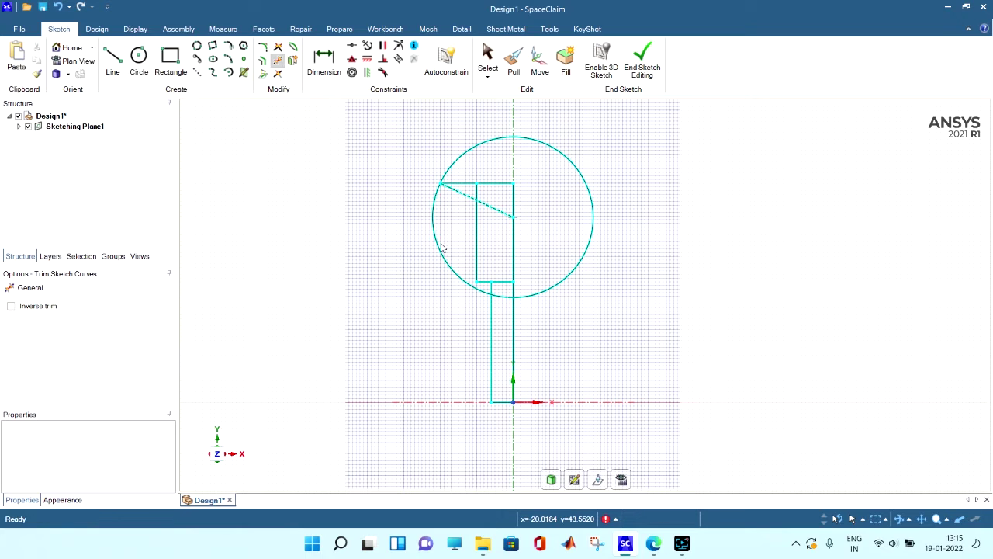
{"action": "left_click", "coordinate": [502, 295]}
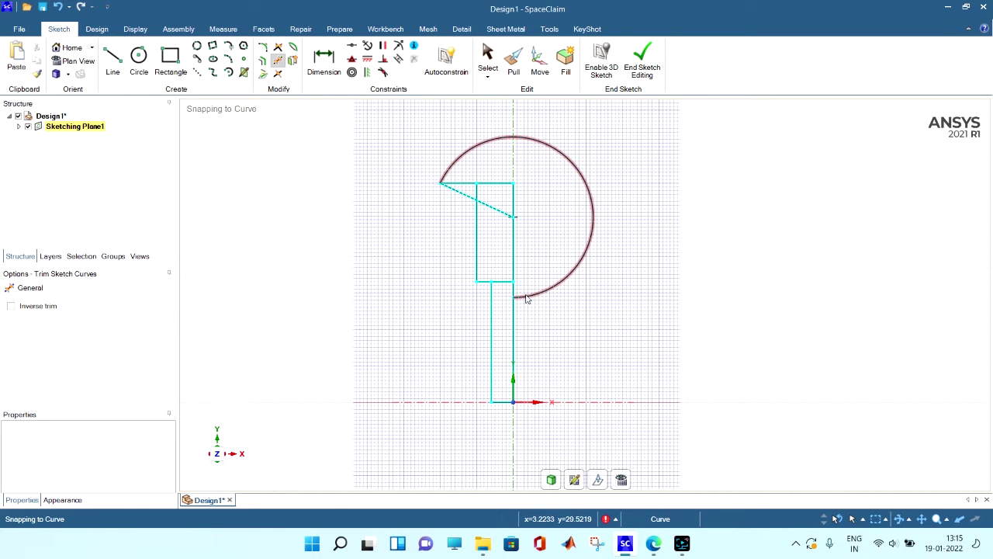
{"action": "left_click", "coordinate": [465, 194]}
{"action": "left_click", "coordinate": [487, 206]}
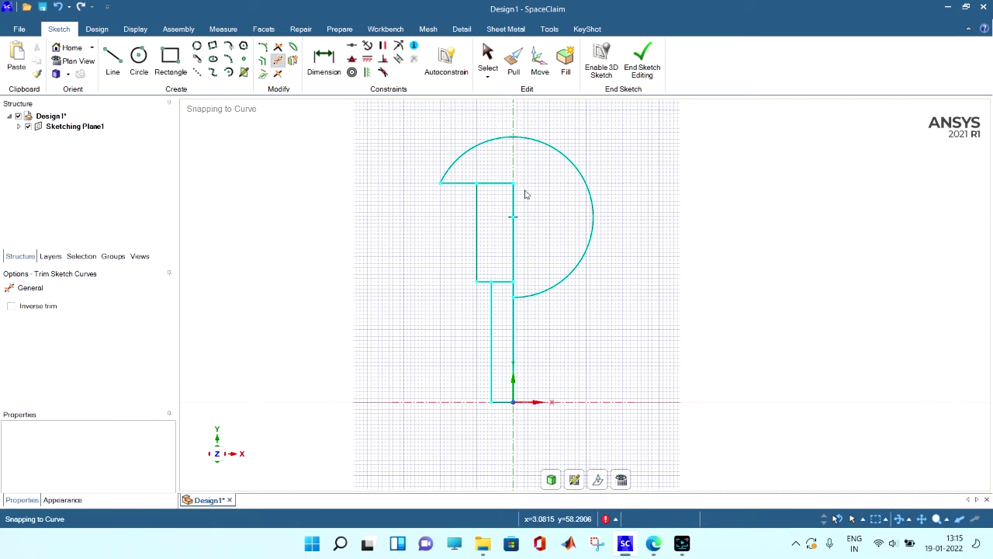
Step: Draw a vertical line along the axis from the upper rectangle's top right corner to the circle's top, and trim the right-hand arc
{"action": "key", "text": "l"}
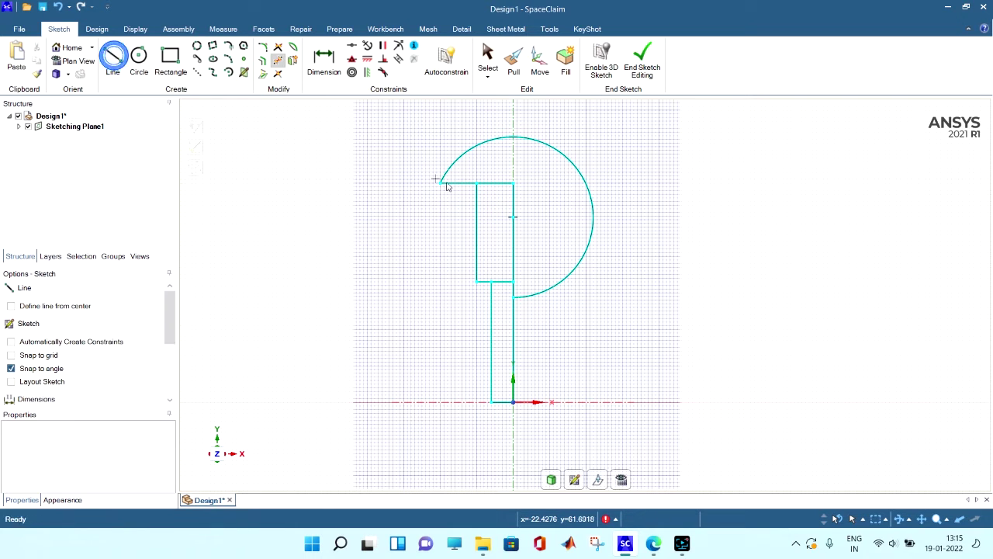
{"action": "left_click", "coordinate": [513, 183]}
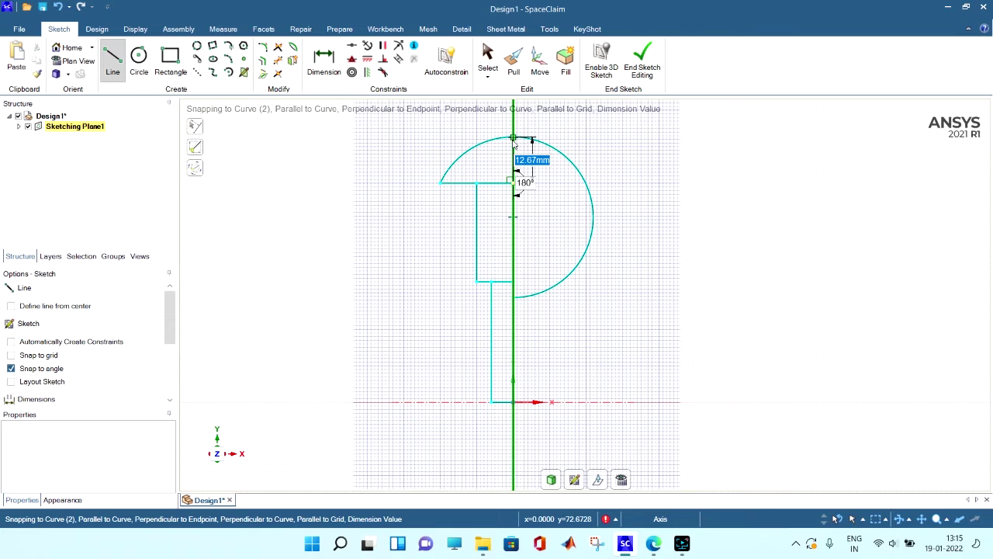
{"action": "left_click", "coordinate": [512, 138]}
{"action": "left_click", "coordinate": [279, 62]}
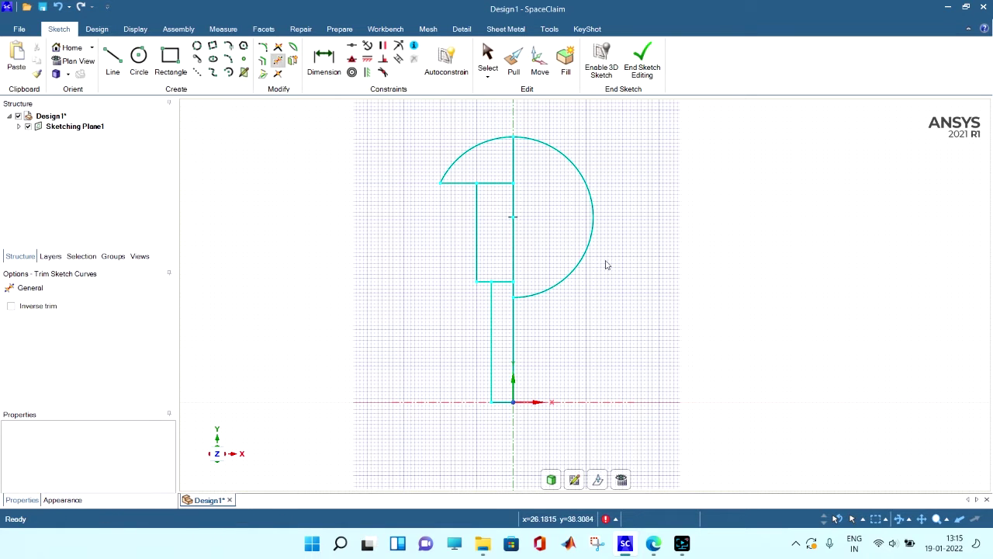
{"action": "left_click", "coordinate": [583, 258]}
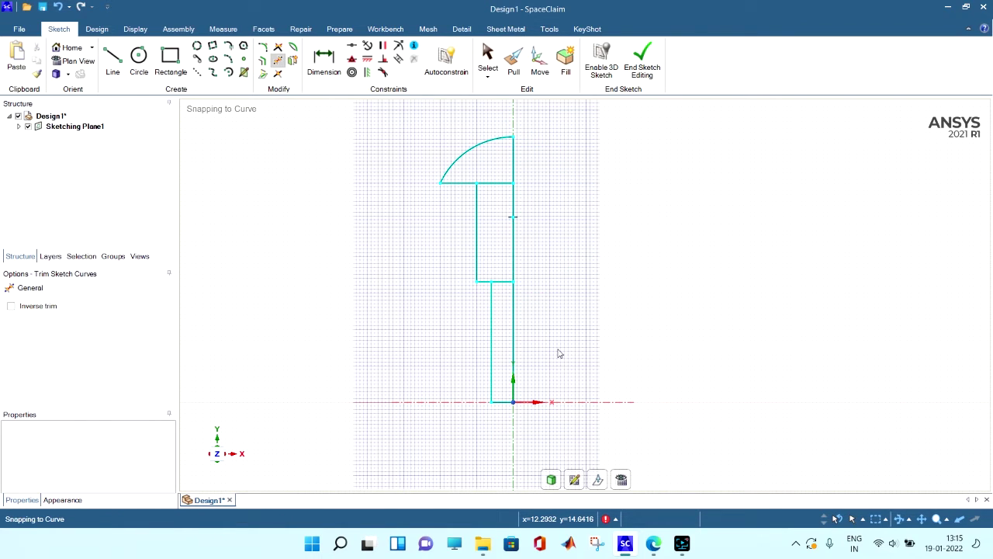
Step: Convert the sketch to surfaces and revolve all three faces a full turn around the vertical axis edge into a solid
{"action": "left_click", "coordinate": [552, 481]}
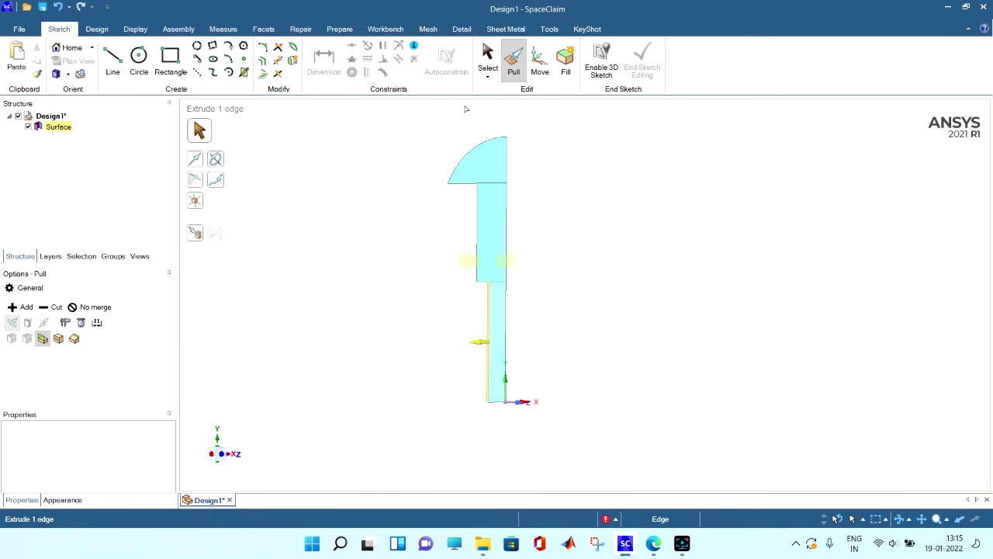
{"action": "left_click", "coordinate": [519, 62]}
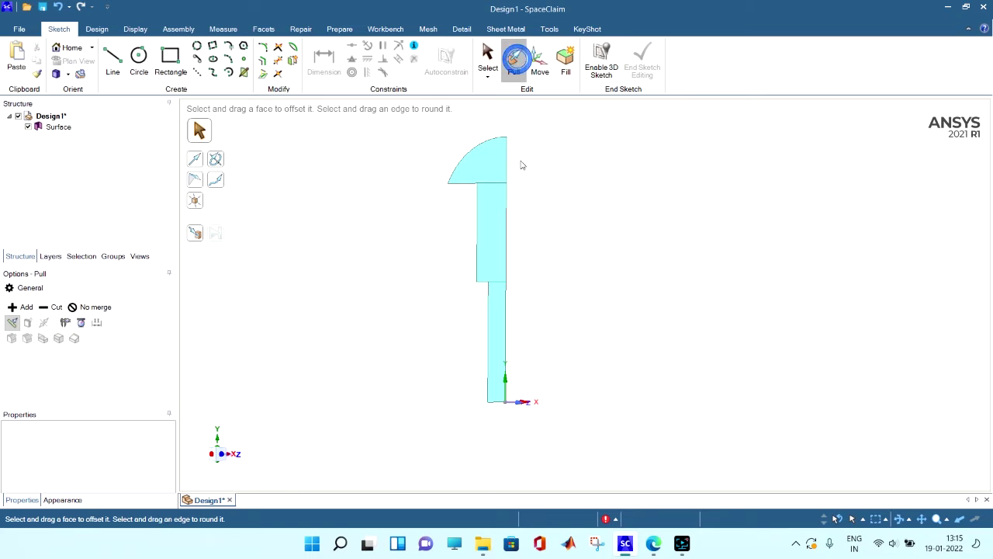
{"action": "left_click", "coordinate": [218, 160]}
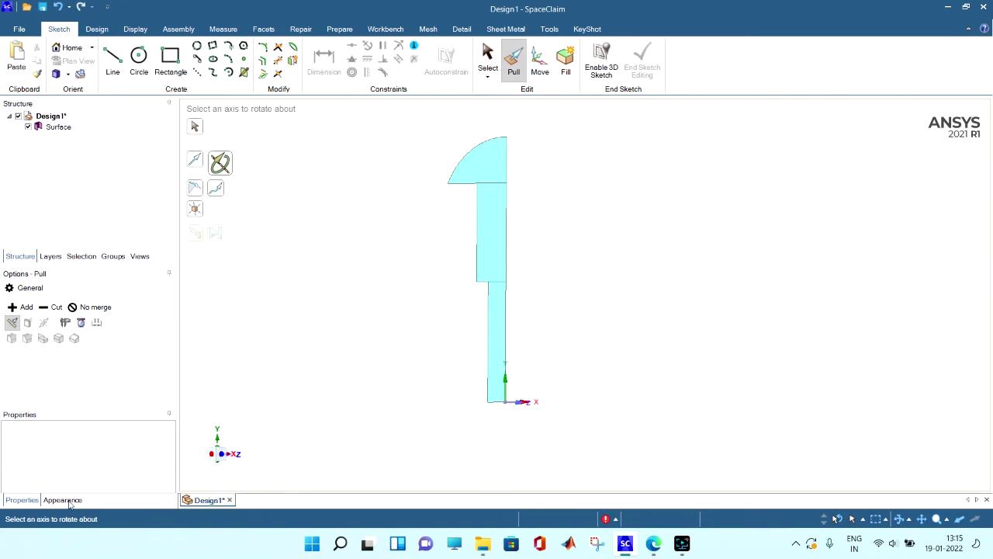
{"action": "left_click", "coordinate": [506, 331]}
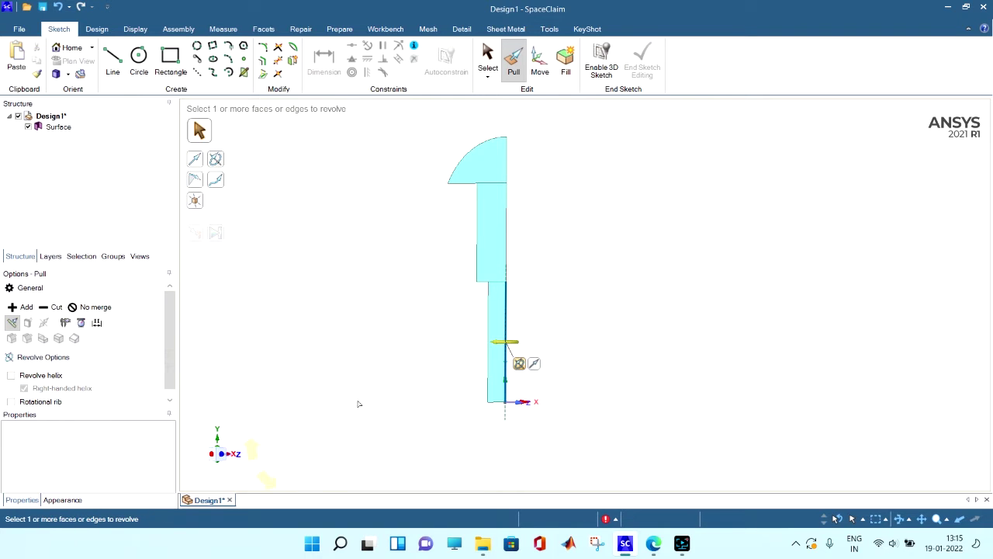
{"action": "left_click", "coordinate": [496, 172]}
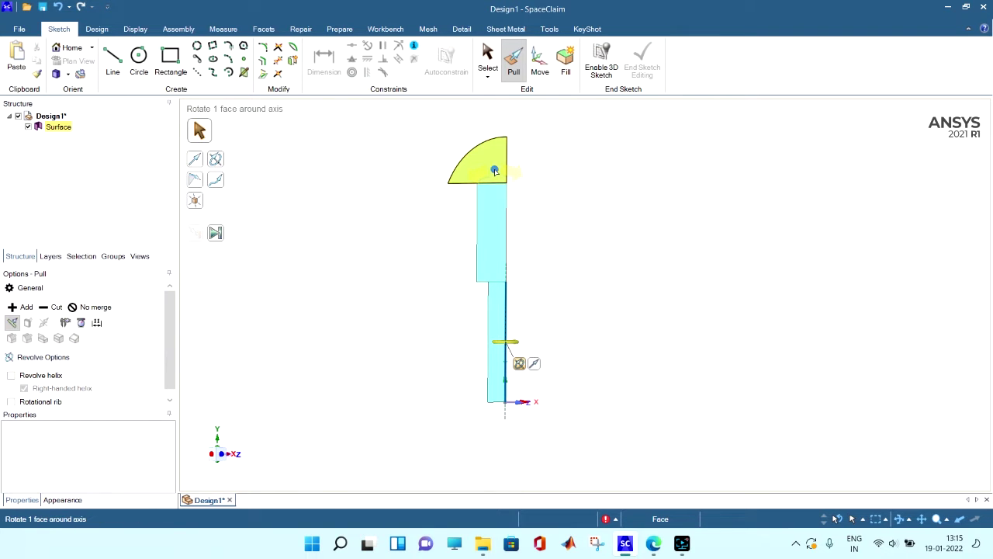
{"action": "left_click", "coordinate": [496, 231], "text": "ctrl"}
{"action": "left_click", "coordinate": [498, 309], "text": "ctrl"}
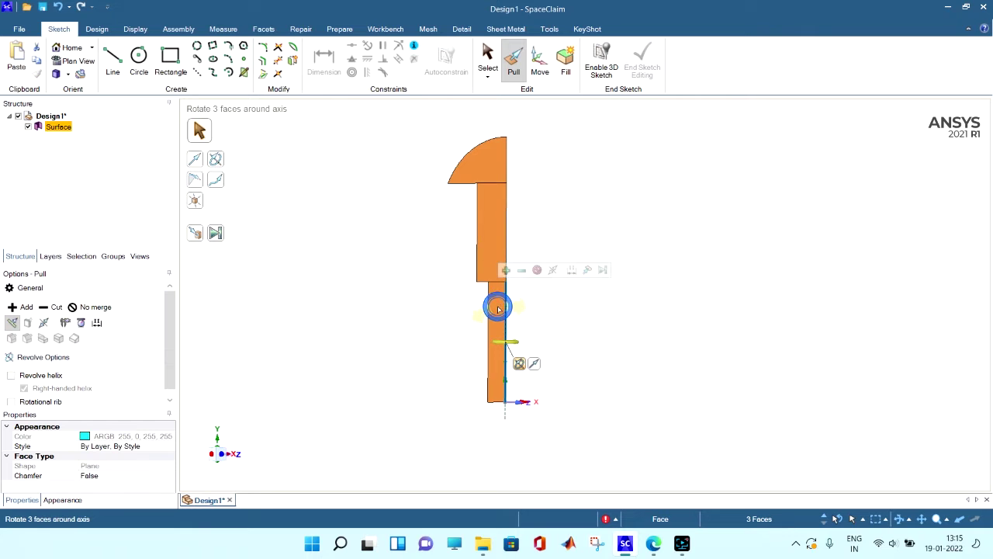
{"action": "key", "text": "space"}
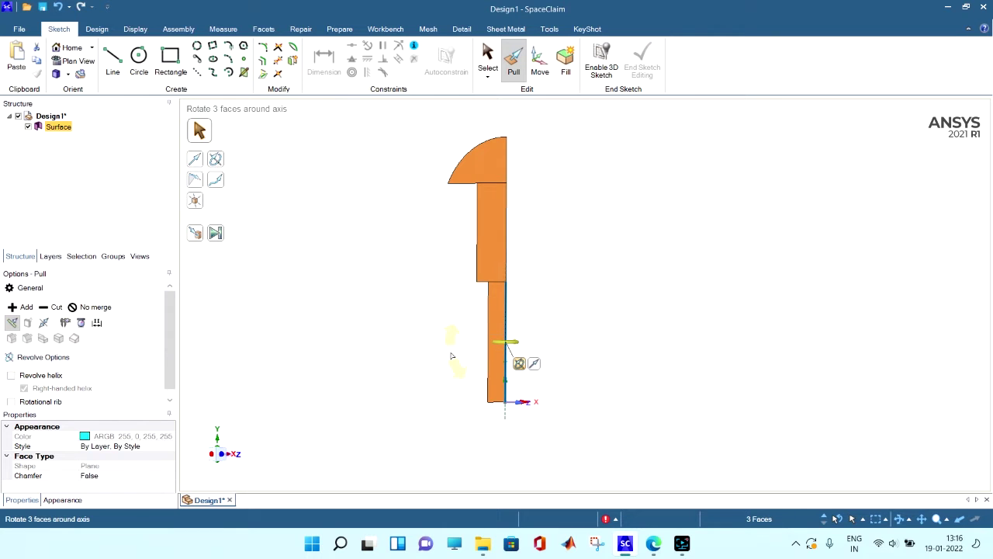
{"action": "key", "text": "Return"}
{"action": "middle_click_drag", "start_coordinate": [600, 303], "coordinate": [710, 264]}
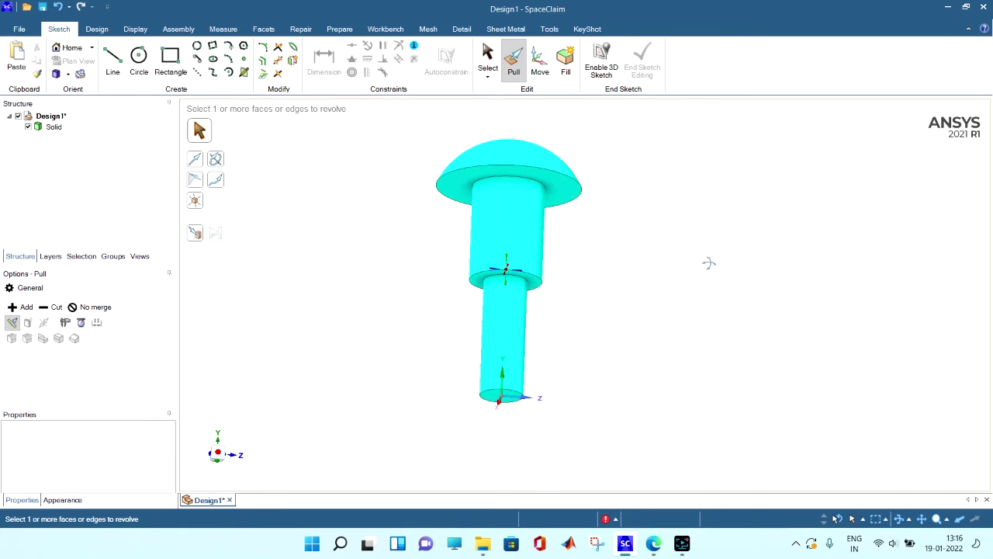
Step: Rename the revolved solid as Pin
{"action": "left_click", "coordinate": [53, 126]}
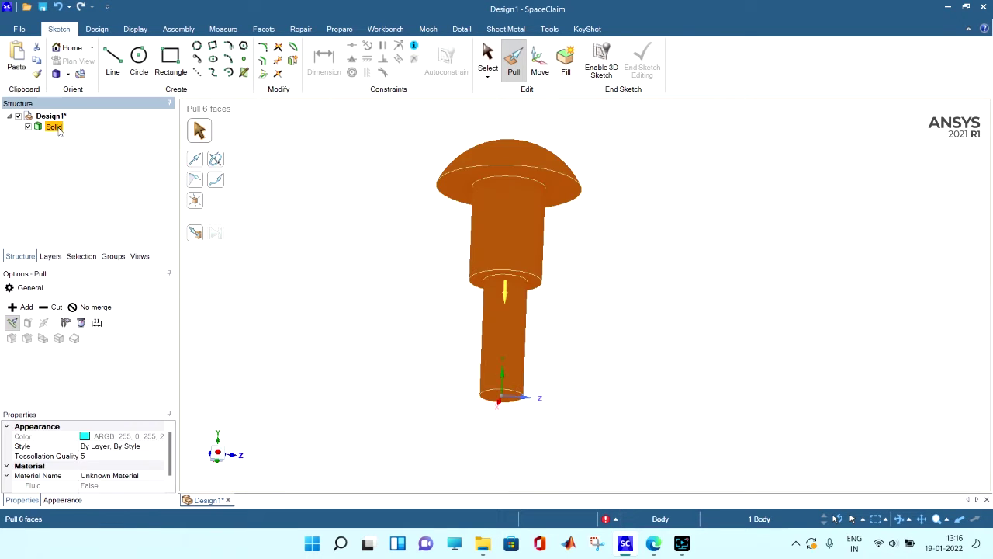
{"action": "right_click", "coordinate": [56, 128]}
{"action": "left_click", "coordinate": [91, 188]}
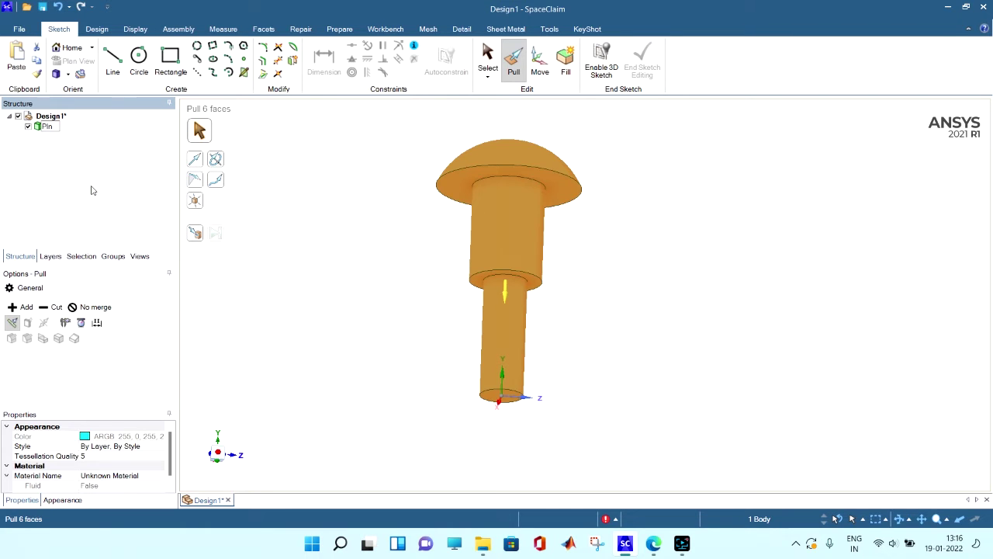
{"action": "key", "text": "Return"}
{"action": "left_click", "coordinate": [631, 388]}
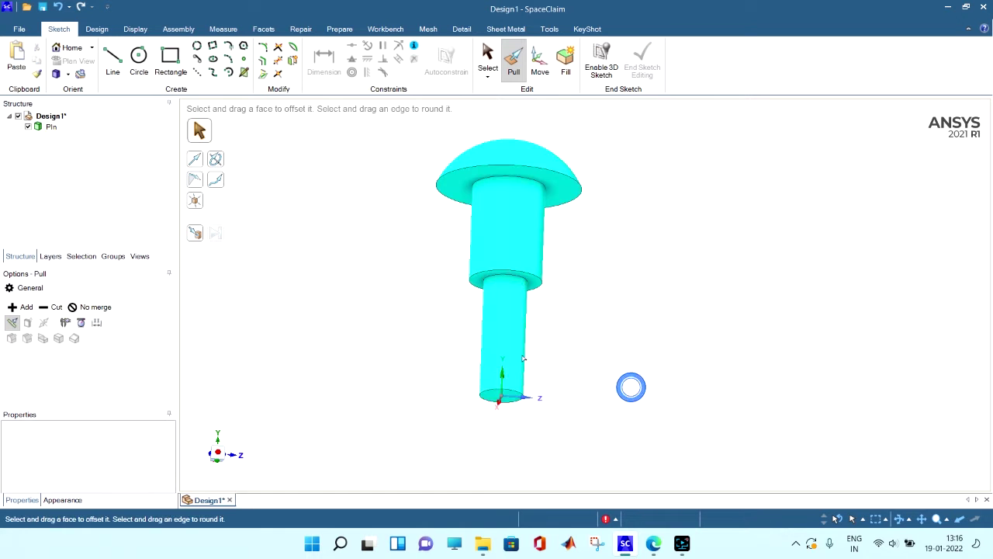
Step: Move the Pin solid into a new component named Pin and hide that component
{"action": "right_click", "coordinate": [49, 128]}
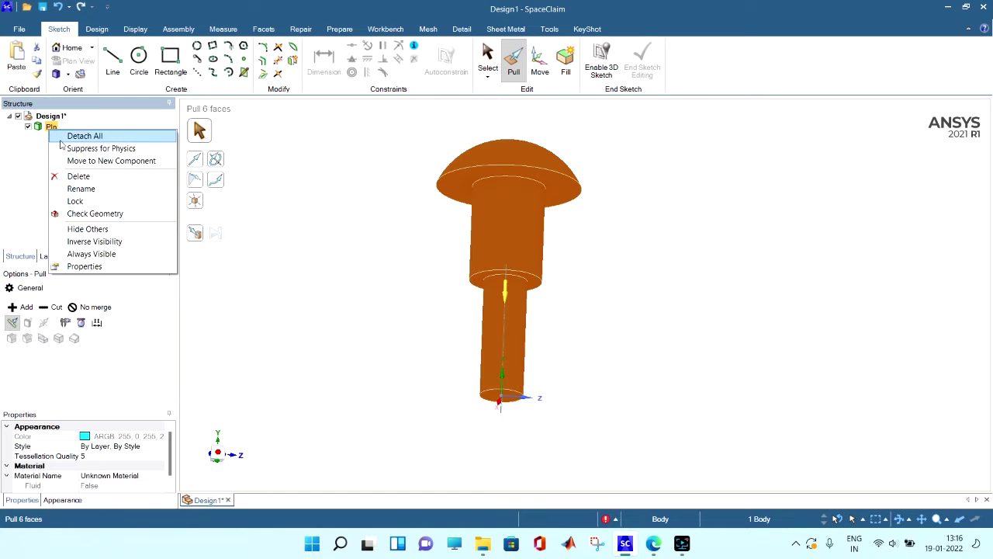
{"action": "left_click", "coordinate": [96, 160]}
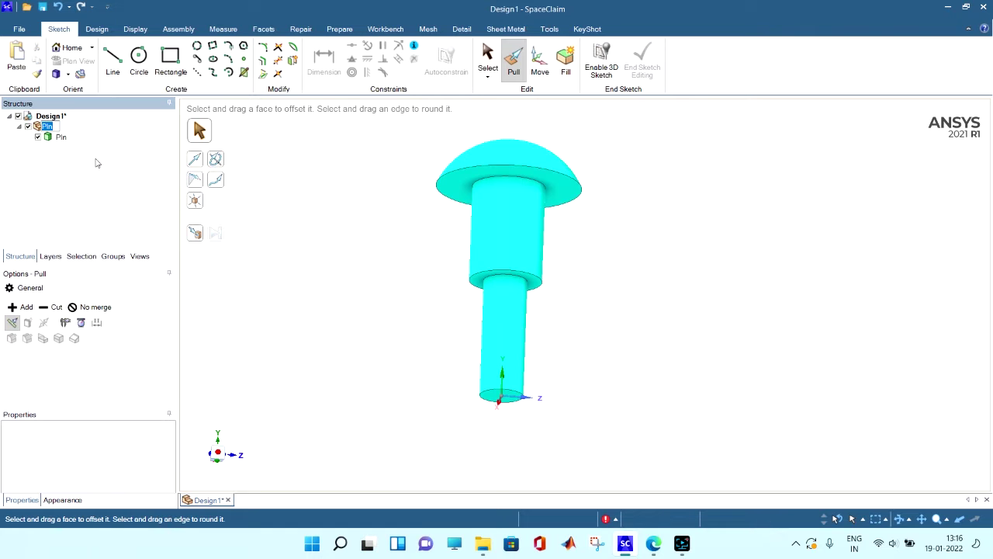
{"action": "left_click", "coordinate": [509, 232]}
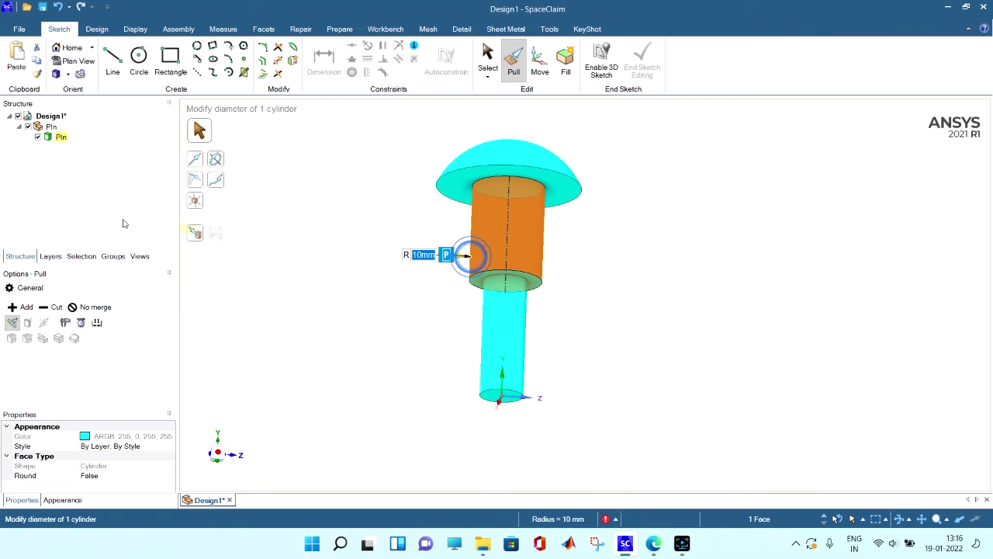
{"action": "left_click", "coordinate": [19, 127]}
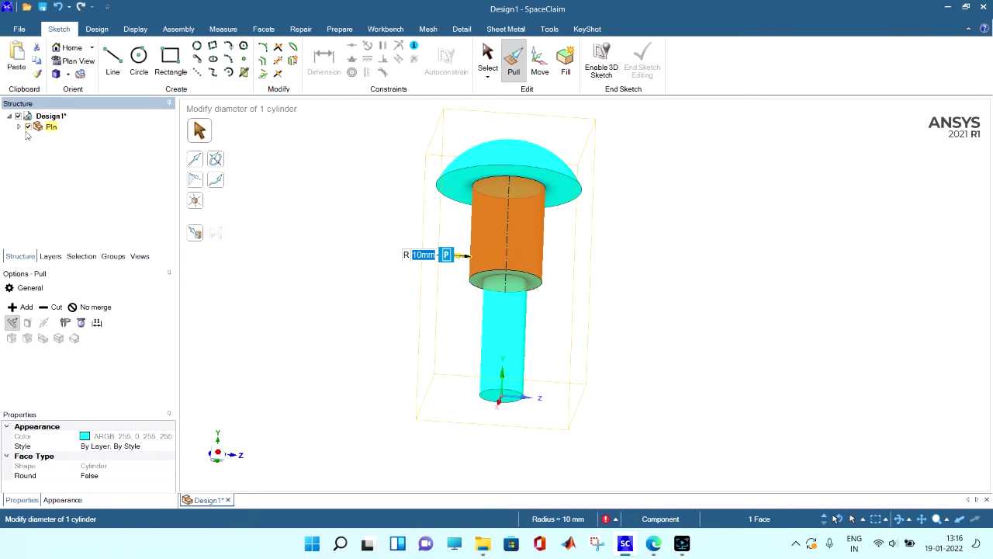
{"action": "left_click", "coordinate": [27, 127]}
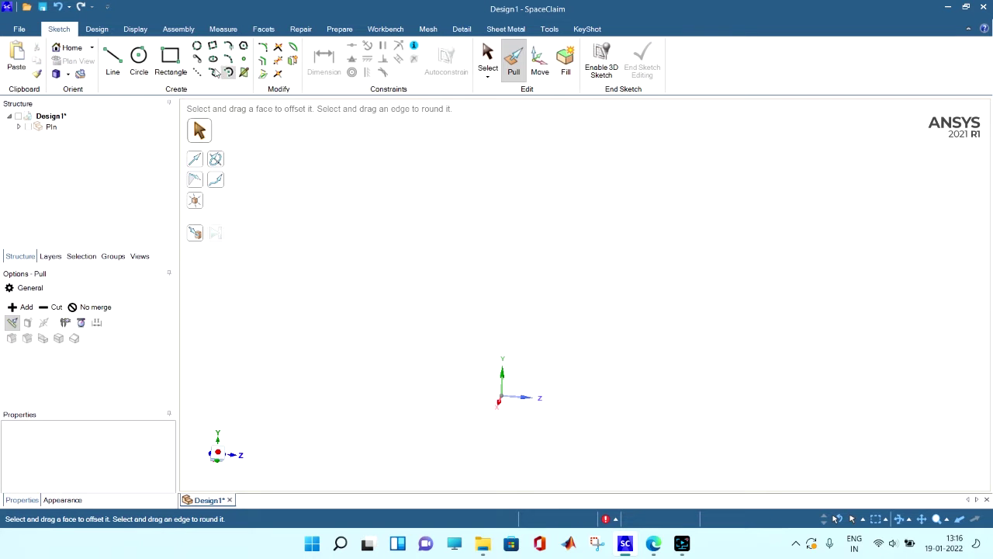
Step: Start a new sketch on the XY plane
{"action": "left_click", "coordinate": [97, 28]}
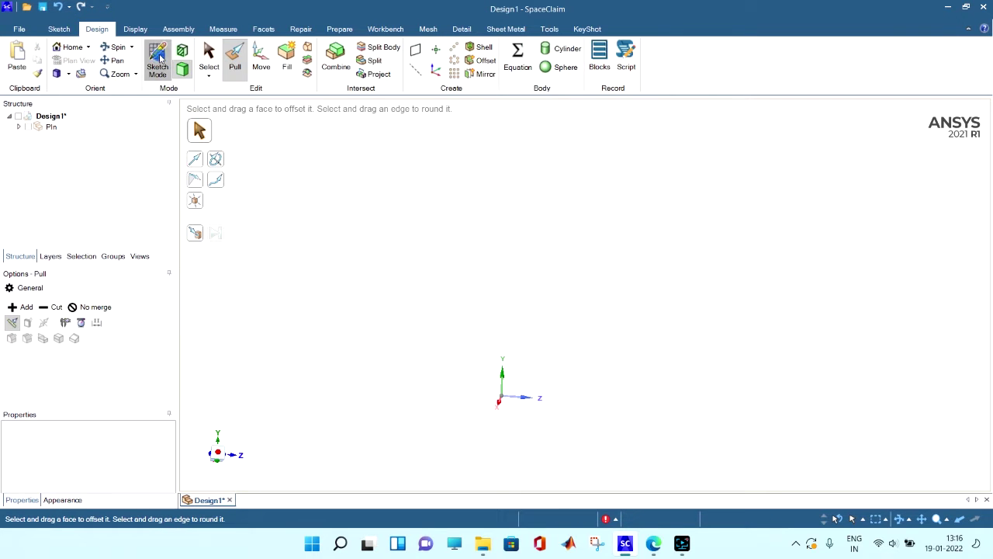
{"action": "left_click", "coordinate": [158, 61]}
{"action": "mouse_move", "coordinate": [220, 458]}
{"action": "left_mouse_down"}
{"action": "mouse_move", "coordinate": [255, 439]}
{"action": "mouse_move", "coordinate": [257, 489]}
{"action": "mouse_move", "coordinate": [155, 476]}
{"action": "mouse_move", "coordinate": [242, 460]}
{"action": "left_mouse_up"}
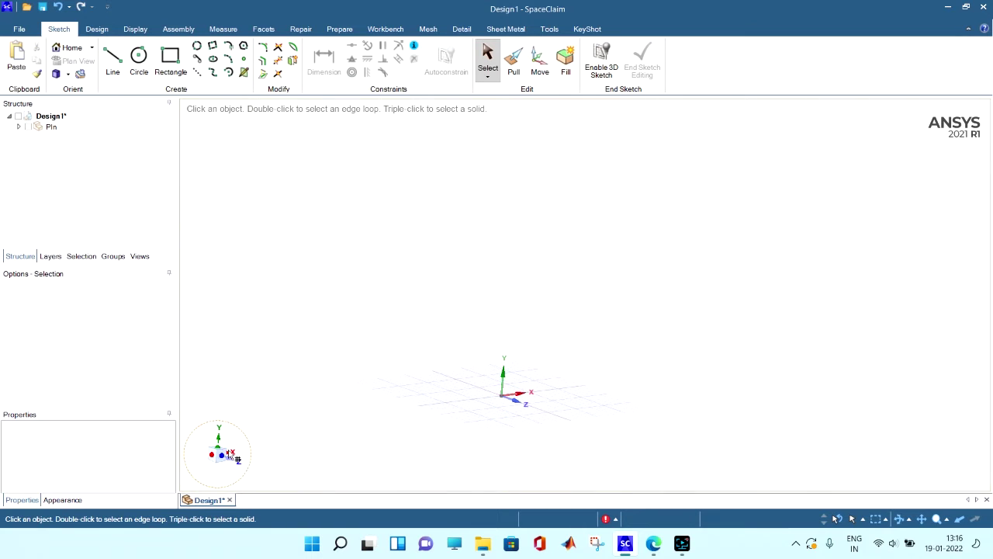
{"action": "left_click", "coordinate": [221, 458]}
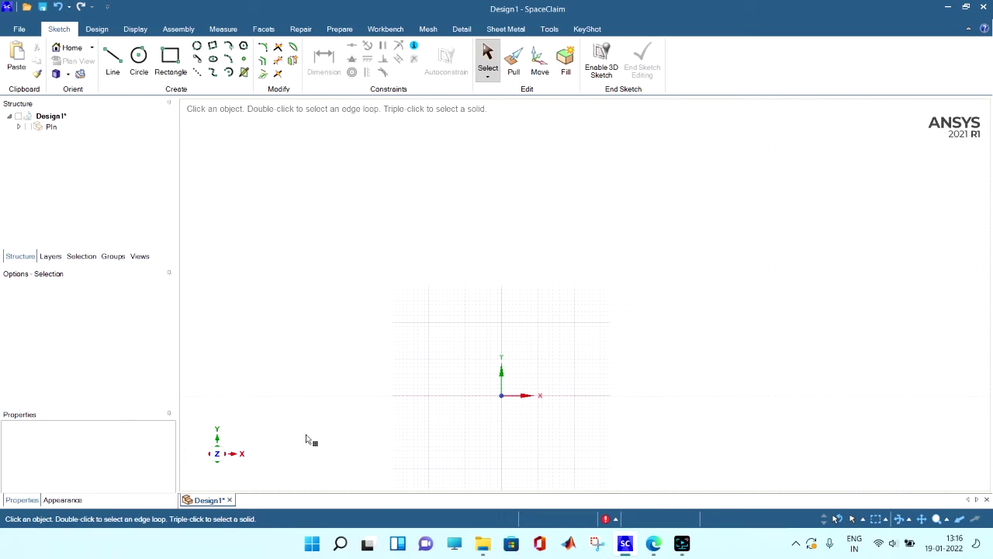
{"action": "left_click", "coordinate": [463, 394]}
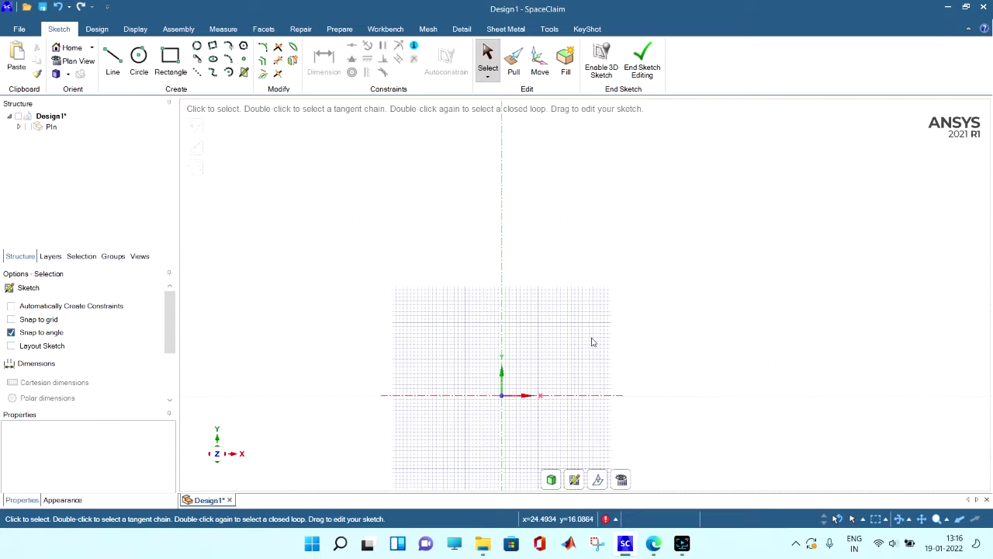
{"action": "middle_click_drag", "start_coordinate": [613, 330], "coordinate": [641, 207], "text": "shift"}
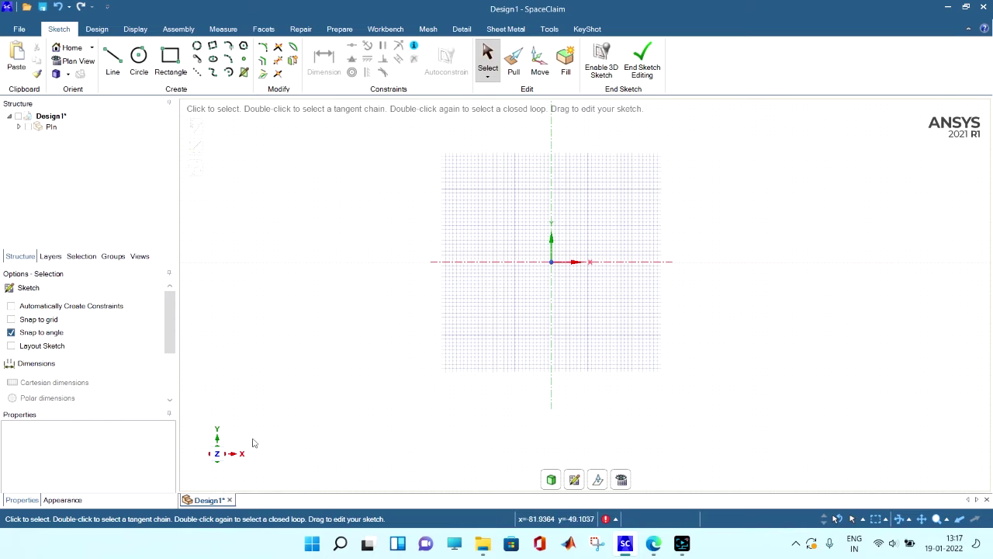
Step: Switch the sketch plane to the horizontal XZ plane
{"action": "mouse_move", "coordinate": [251, 441]}
{"action": "middle_mouse_down"}
{"action": "mouse_move", "coordinate": [244, 484]}
{"action": "mouse_move", "coordinate": [221, 458]}
{"action": "middle_mouse_up"}
{"action": "left_click", "coordinate": [218, 441]}
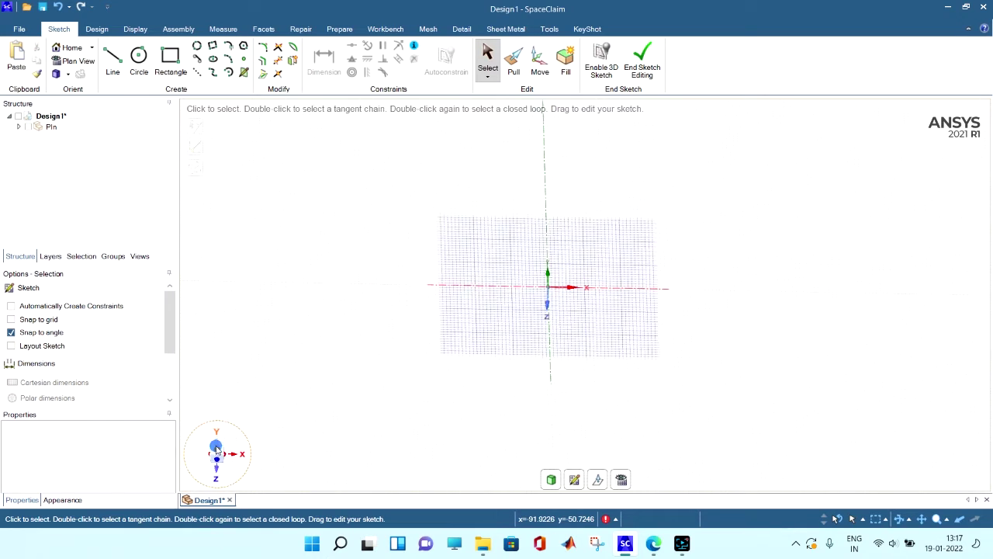
{"action": "left_click", "coordinate": [574, 480]}
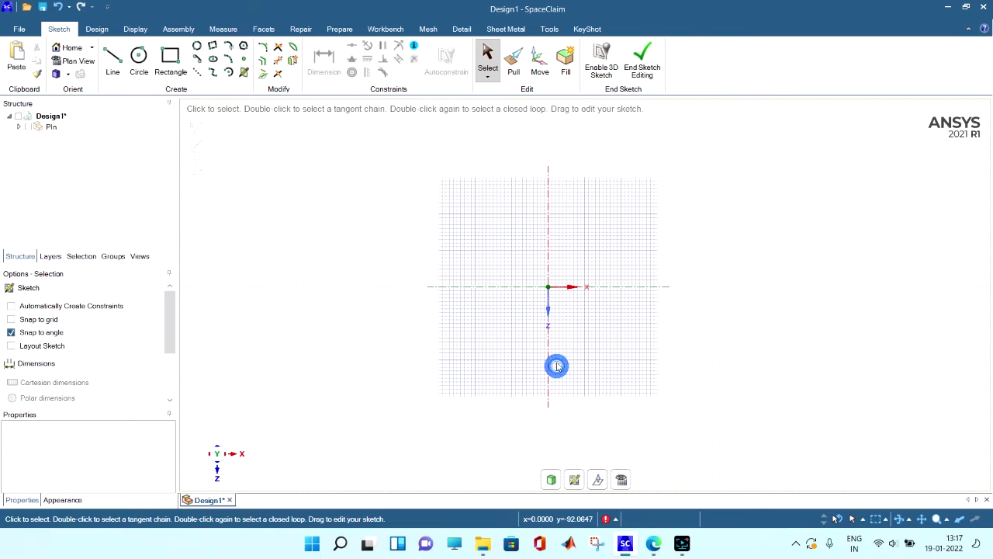
Step: Sketch two concentric circles centred on the origin with diameters of 20 mm and 26 mm
{"action": "left_click", "coordinate": [137, 53]}
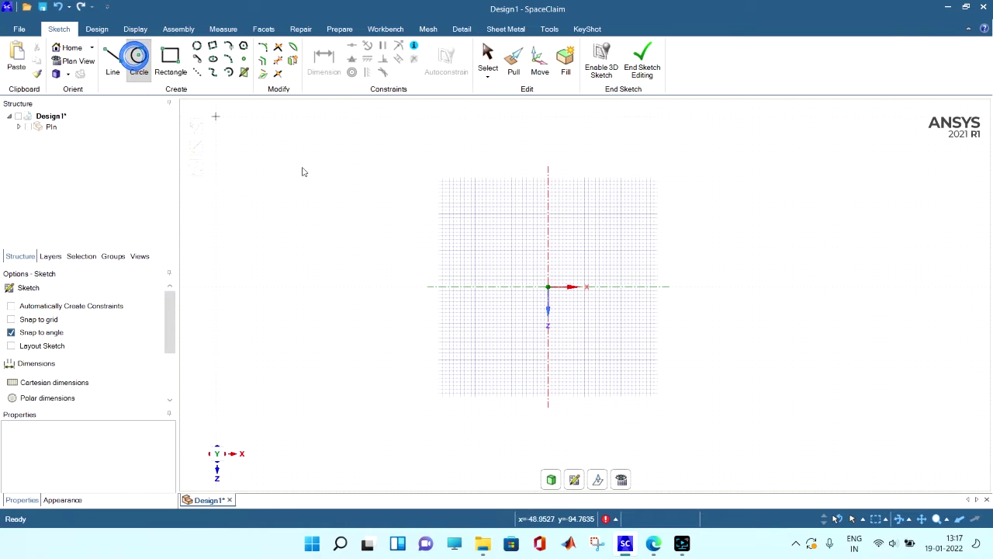
{"action": "left_click", "coordinate": [549, 288]}
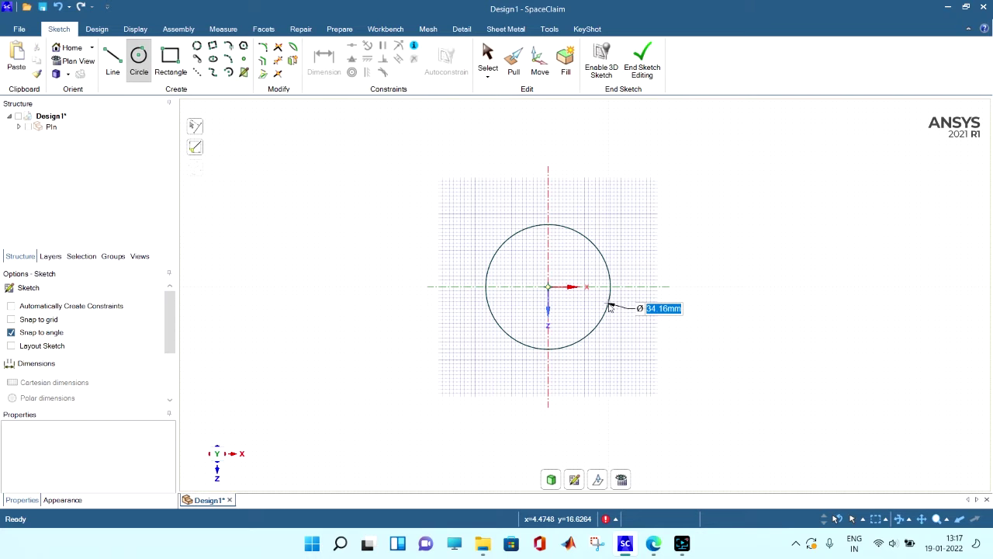
{"action": "type", "text": "20"}
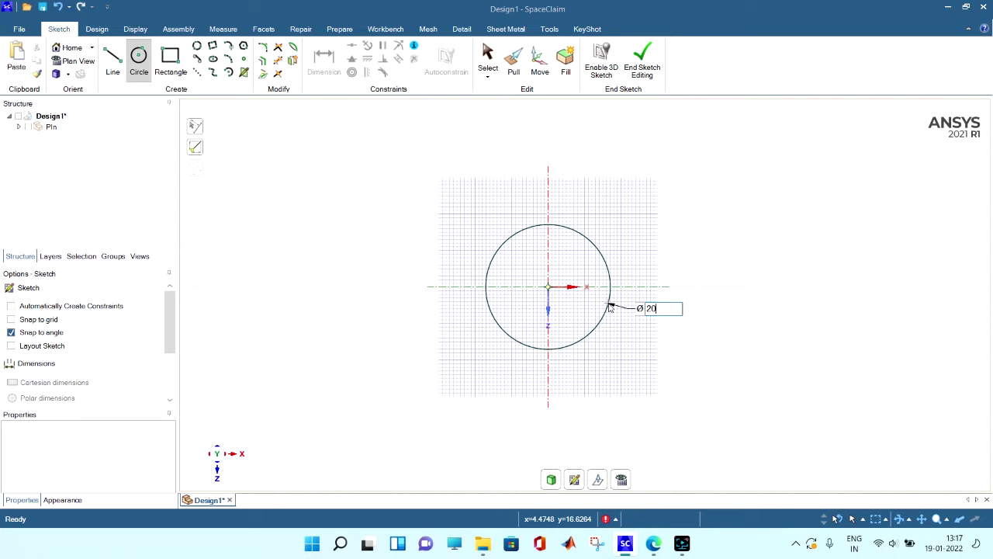
{"action": "key", "text": "Return"}
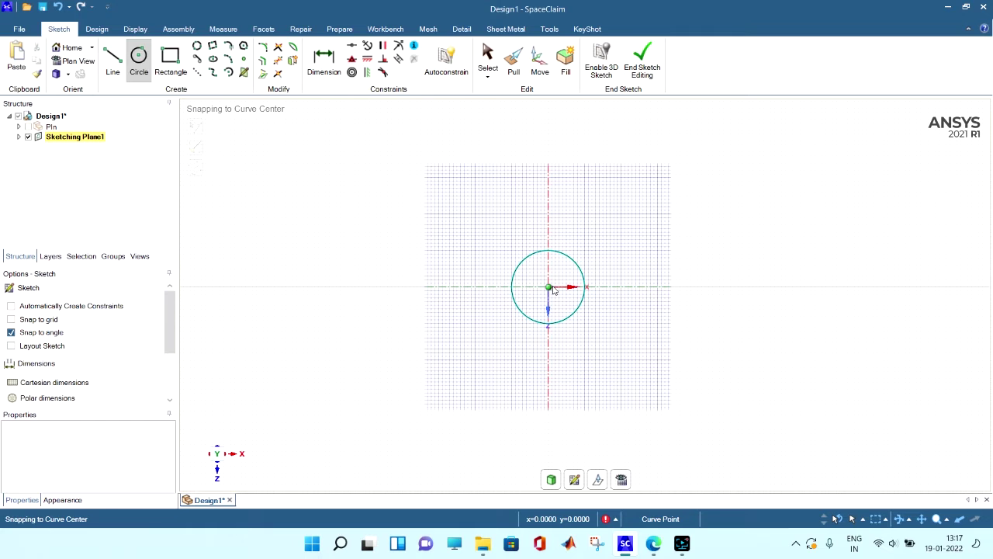
{"action": "left_click", "coordinate": [551, 288]}
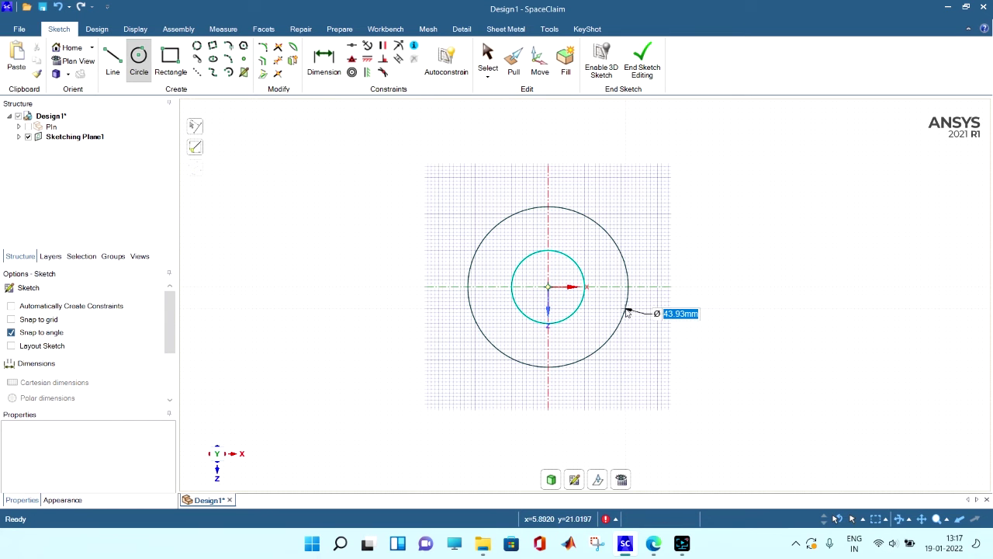
{"action": "type", "text": "26"}
{"action": "key", "text": "Return"}
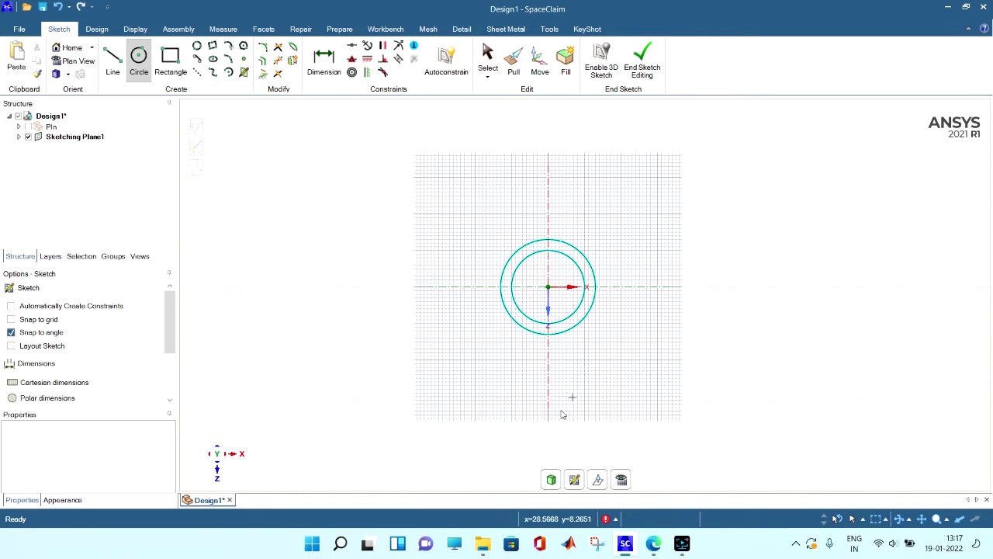
Step: Turn the sketch into surfaces and delete the inner circular face, keeping only the ring
{"action": "left_click", "coordinate": [551, 480]}
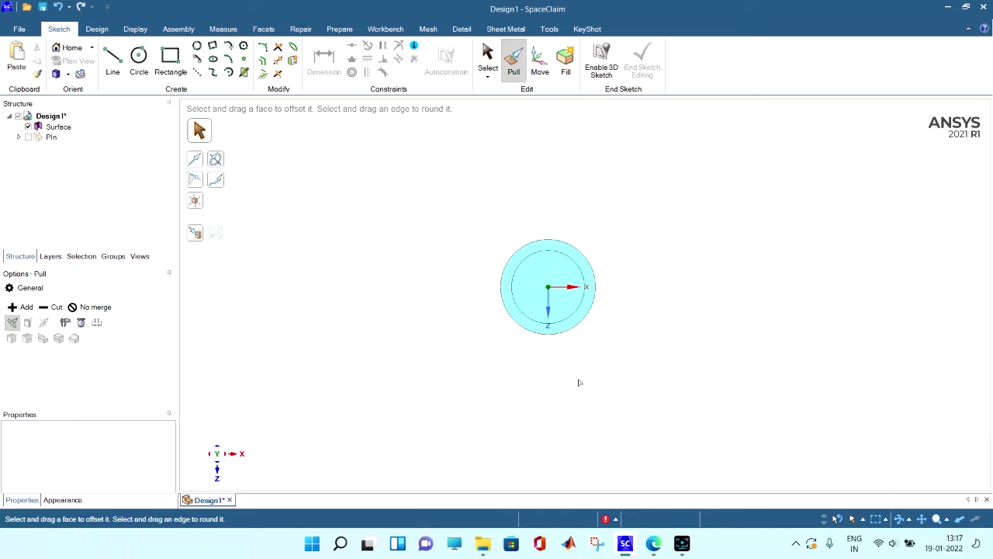
{"action": "left_click", "coordinate": [574, 291]}
{"action": "right_click", "coordinate": [576, 290]}
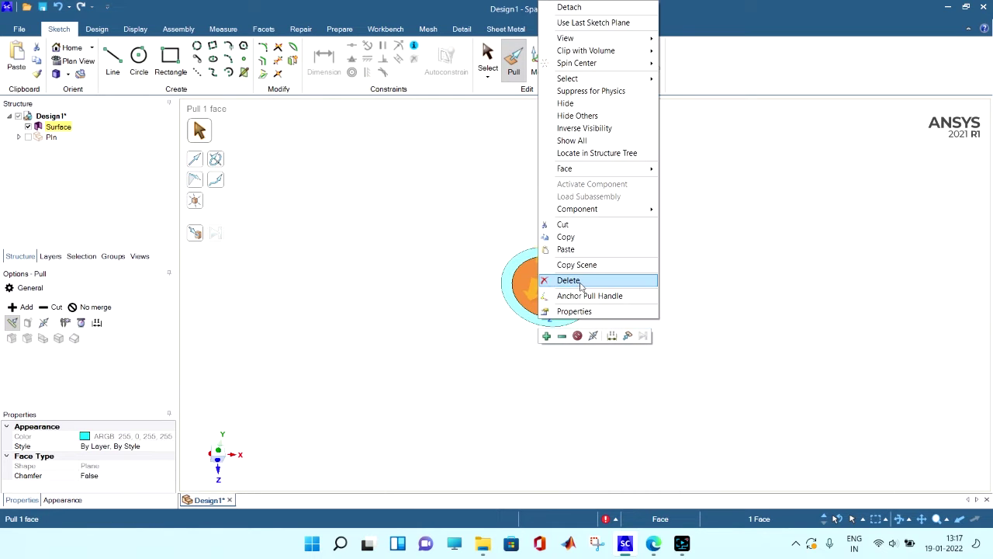
{"action": "left_click", "coordinate": [578, 283]}
Step: Pull the ring face 25 mm downward into a hollow cylinder
{"action": "left_click", "coordinate": [586, 311]}
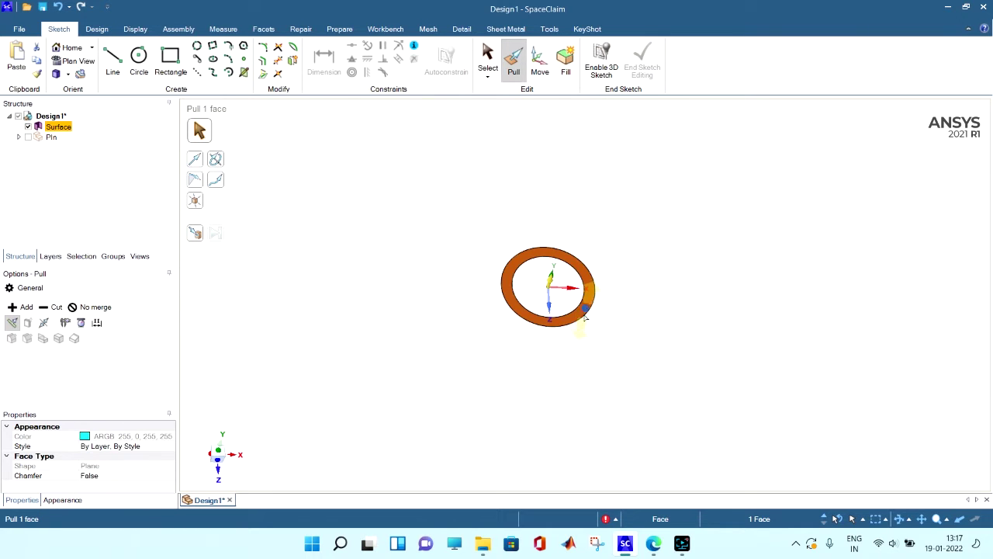
{"action": "left_click_drag", "start_coordinate": [586, 318], "coordinate": [557, 373]}
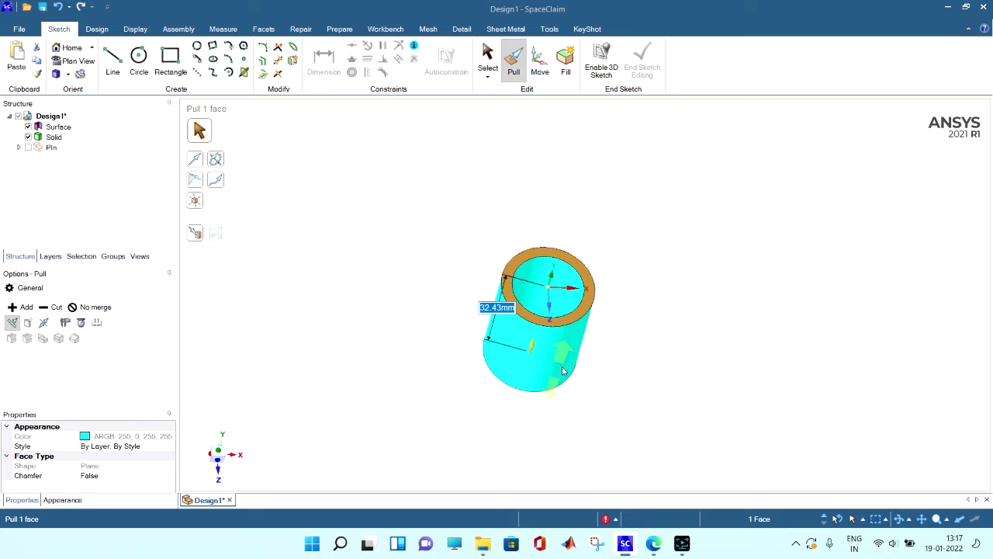
{"action": "type", "text": "25"}
{"action": "key", "text": "Return"}
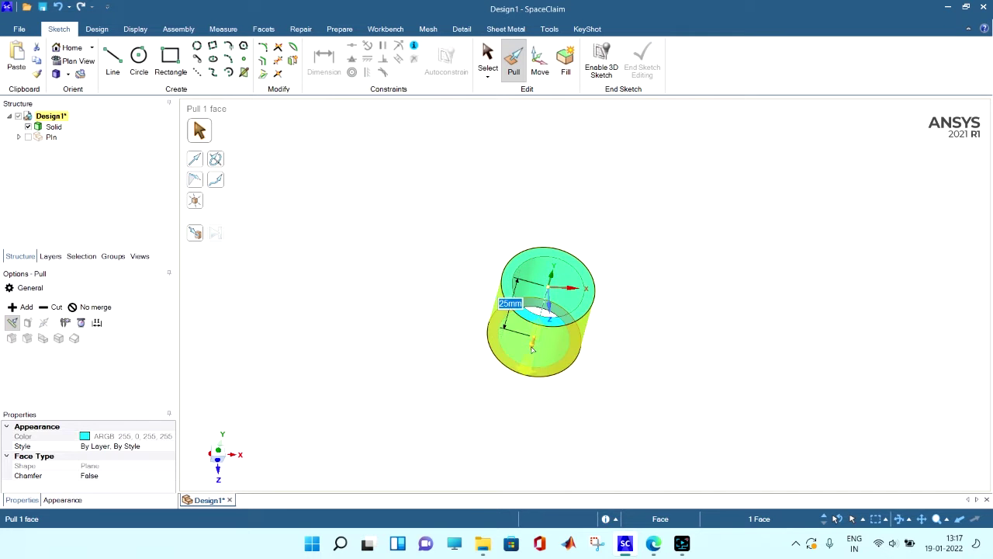
{"action": "left_click", "coordinate": [430, 335]}
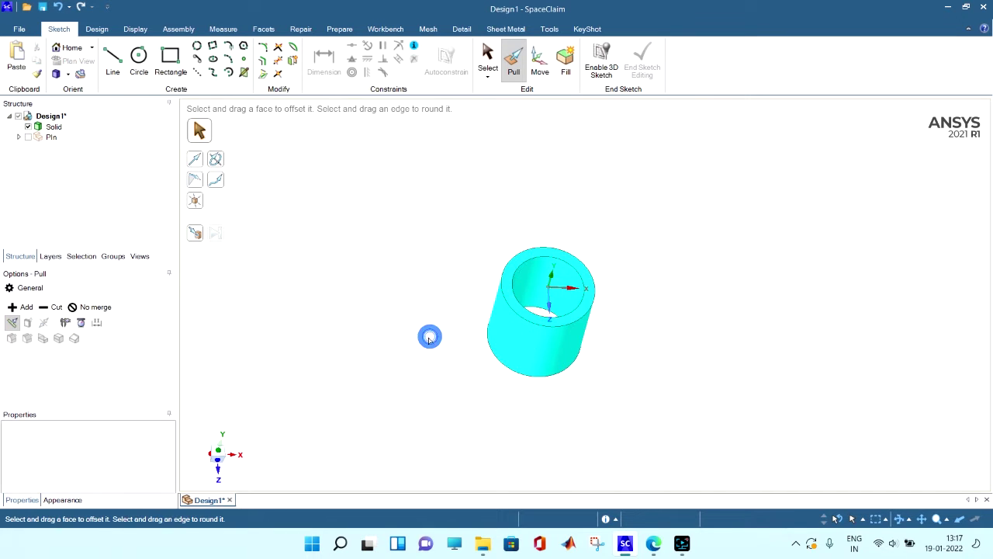
Step: Rename the hollow cylinder solid as Bushing
{"action": "left_click", "coordinate": [55, 127]}
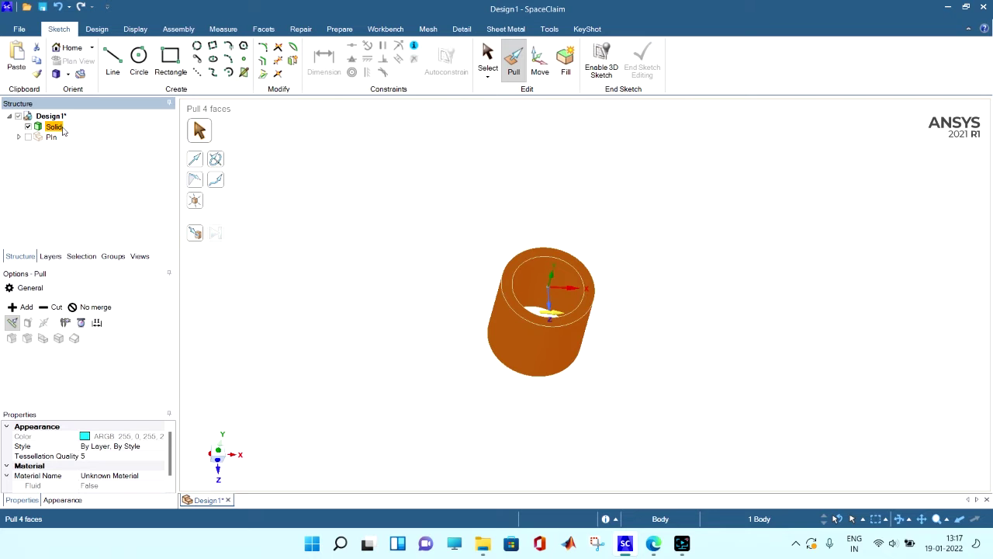
{"action": "right_click", "coordinate": [64, 130]}
{"action": "left_click", "coordinate": [105, 191]}
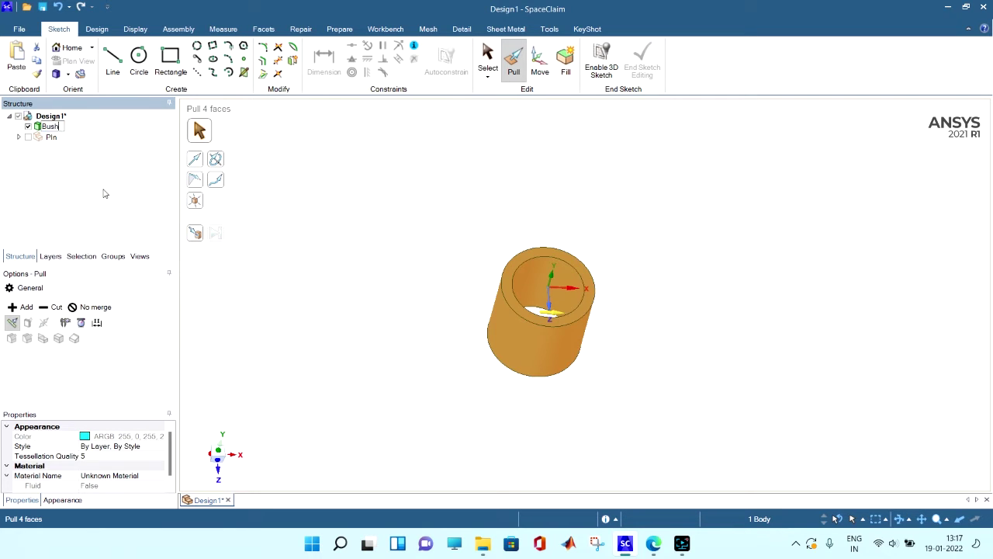
{"action": "key", "text": "Return"}
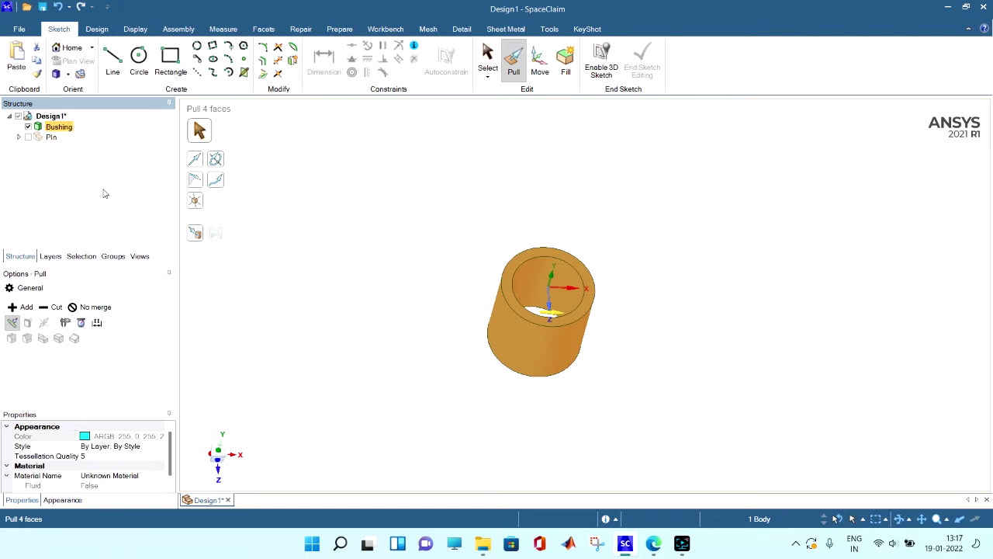
{"action": "left_click", "coordinate": [438, 330]}
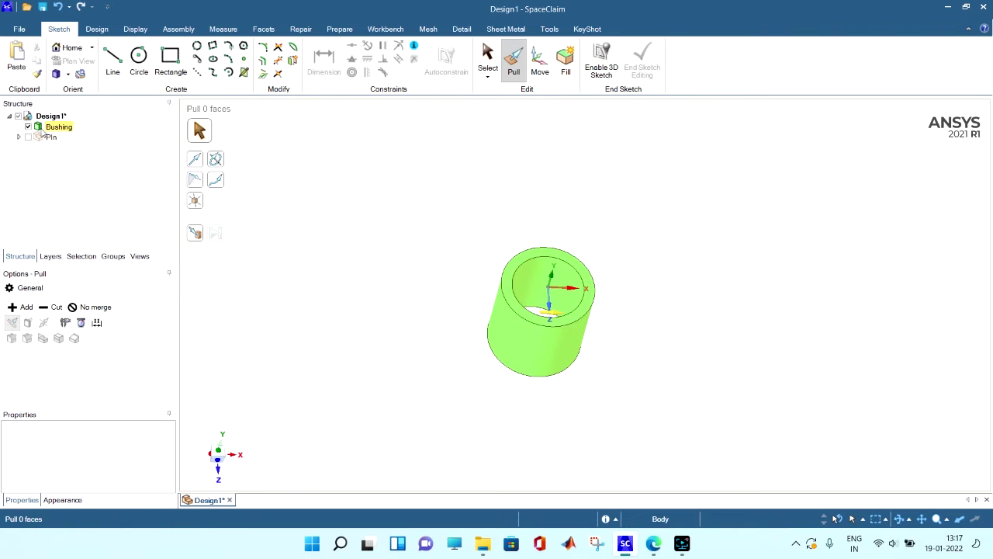
Step: Move the Bushing solid into a new component named Bushing and hide that component
{"action": "right_click", "coordinate": [44, 129]}
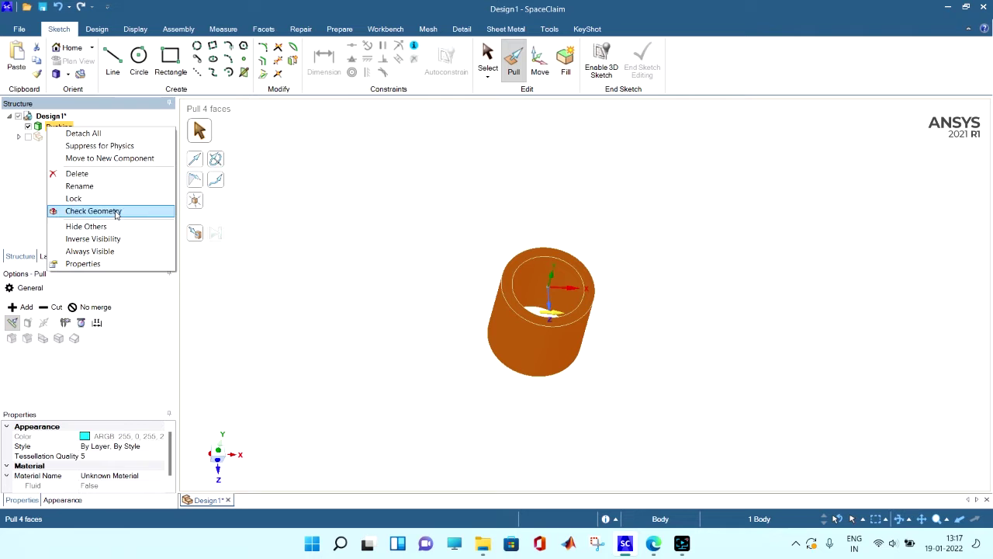
{"action": "left_click", "coordinate": [130, 160]}
{"action": "left_click", "coordinate": [112, 180]}
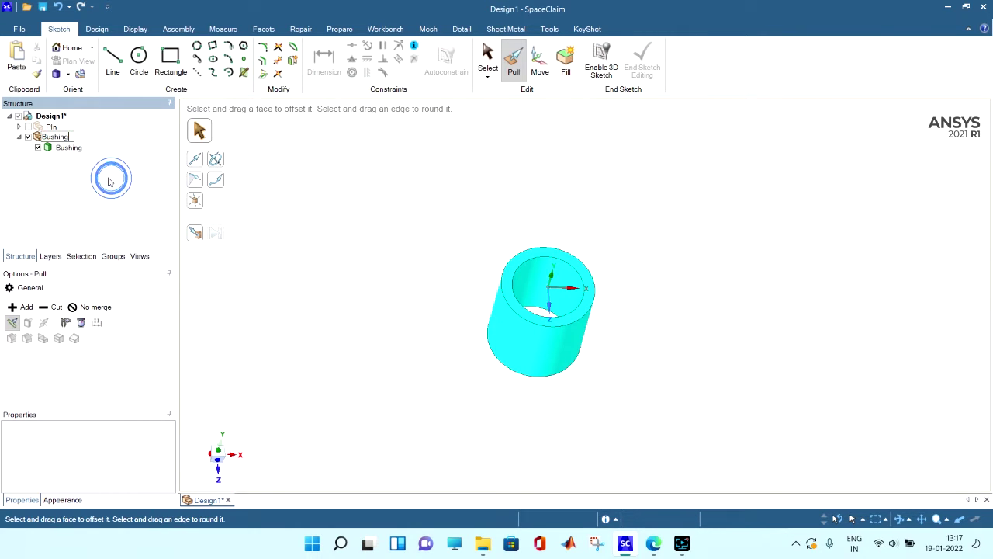
{"action": "left_click", "coordinate": [28, 136]}
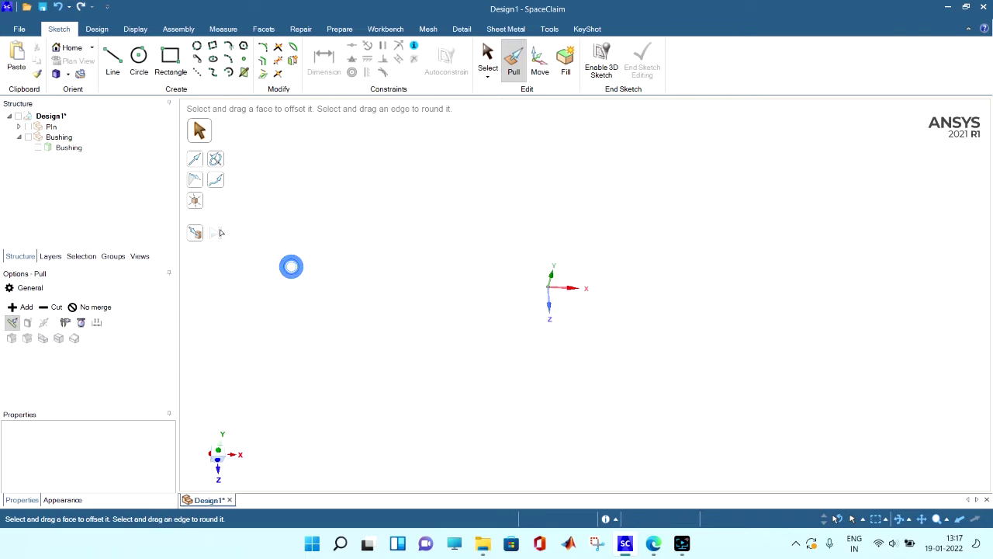
{"action": "right_click", "coordinate": [55, 115]}
{"action": "left_click", "coordinate": [331, 260]}
{"action": "left_click", "coordinate": [217, 452]}
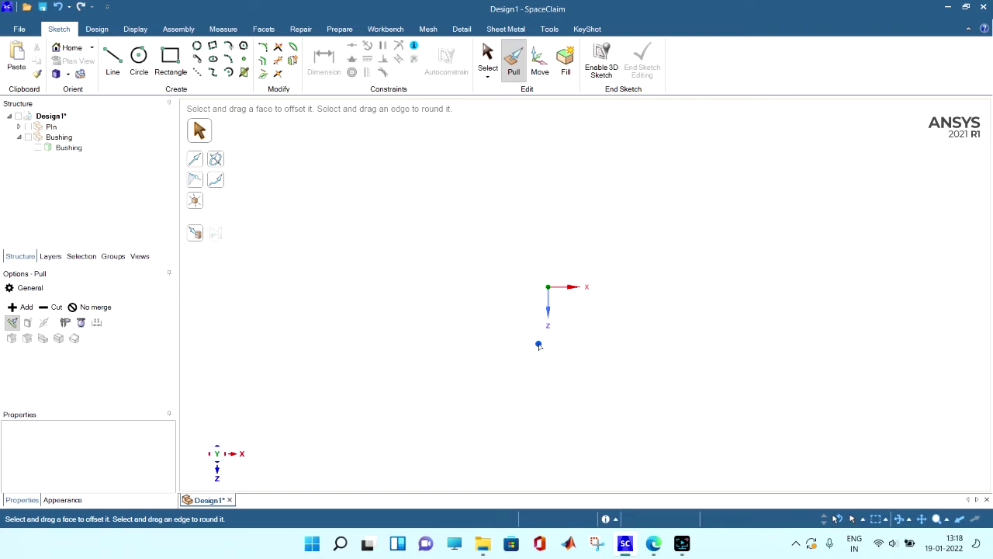
{"action": "left_click", "coordinate": [96, 29]}
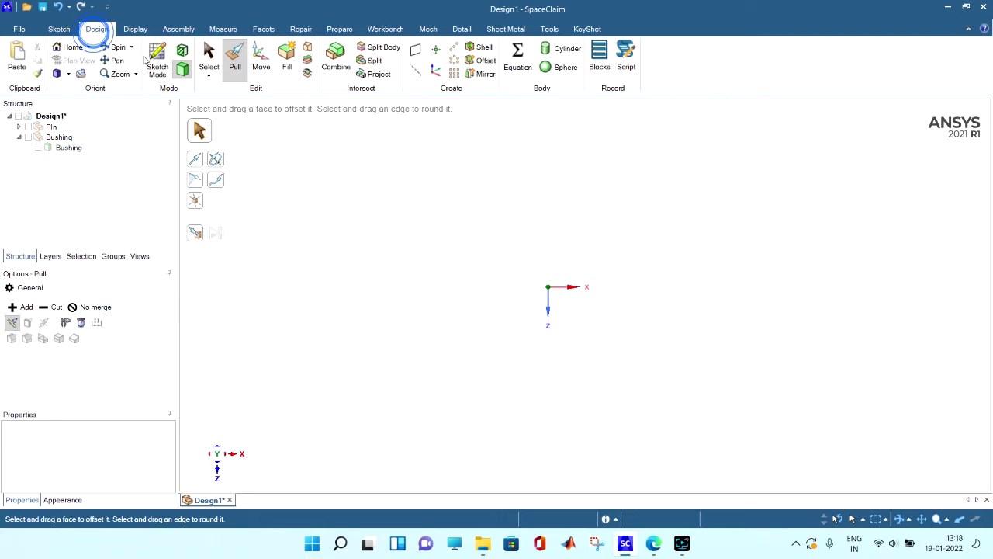
{"action": "left_click", "coordinate": [154, 61]}
{"action": "left_click", "coordinate": [525, 331]}
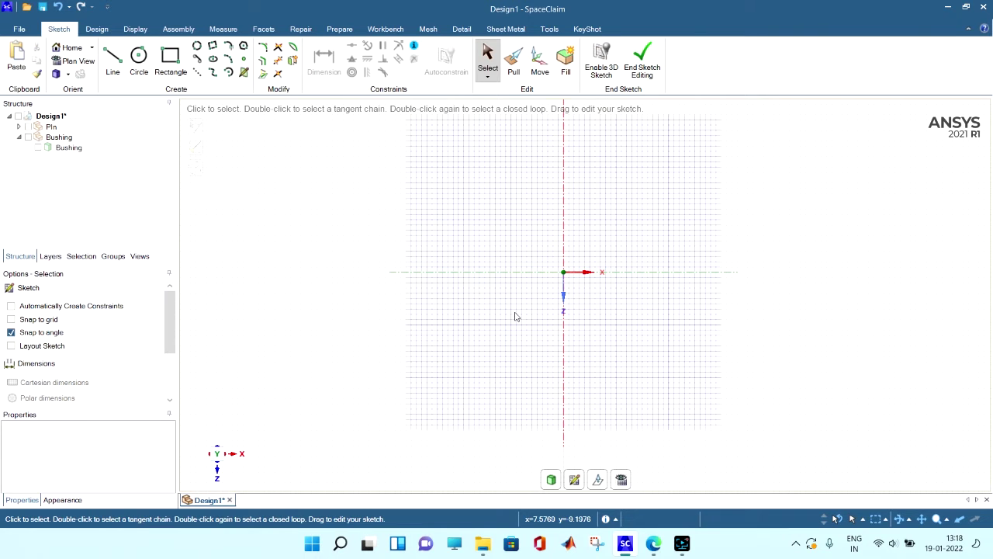
{"action": "middle_click_drag", "start_coordinate": [273, 426], "coordinate": [285, 394]}
{"action": "left_click", "coordinate": [551, 479]}
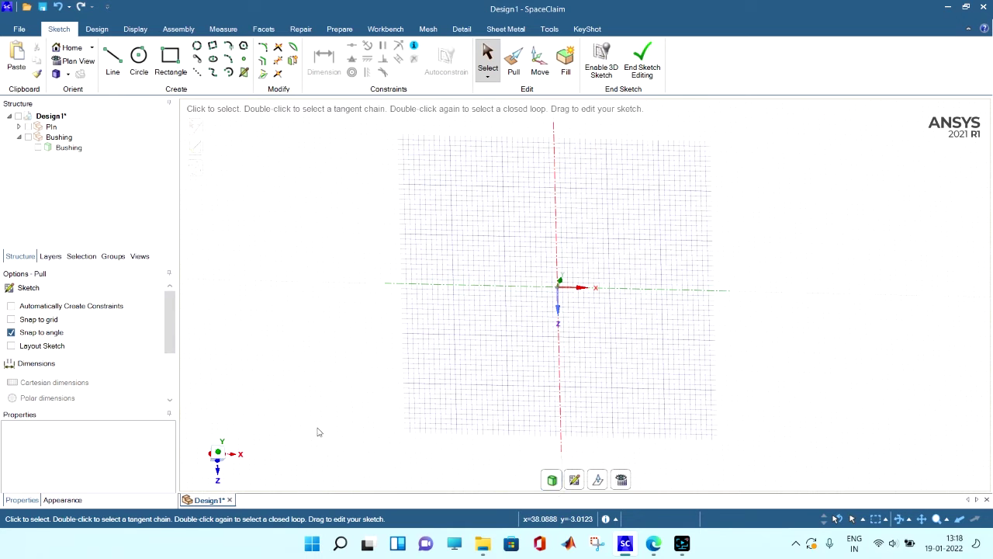
Step: Orient the view normal to the Z axis and start a new sketch on the XY plane
{"action": "left_click", "coordinate": [218, 460]}
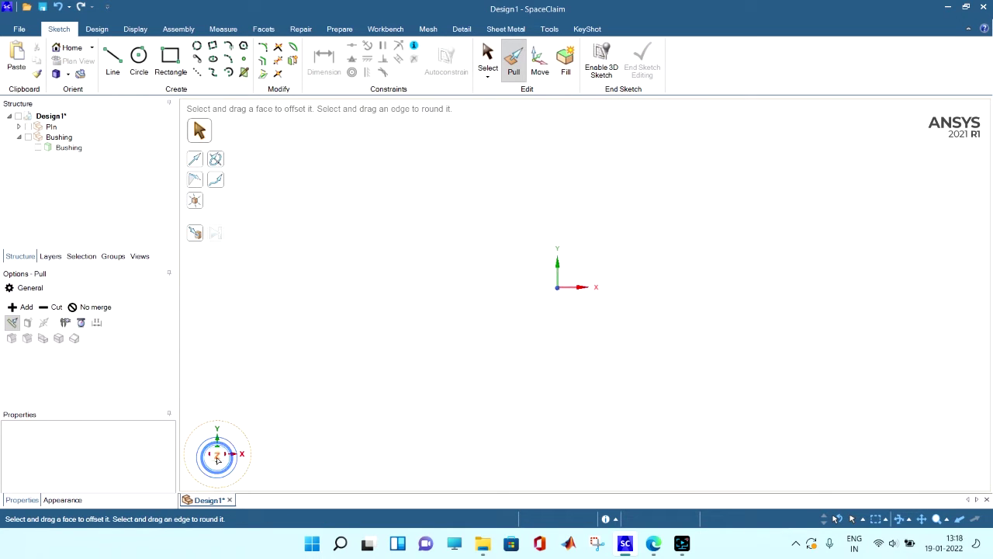
{"action": "left_click", "coordinate": [90, 29]}
{"action": "left_click", "coordinate": [159, 56]}
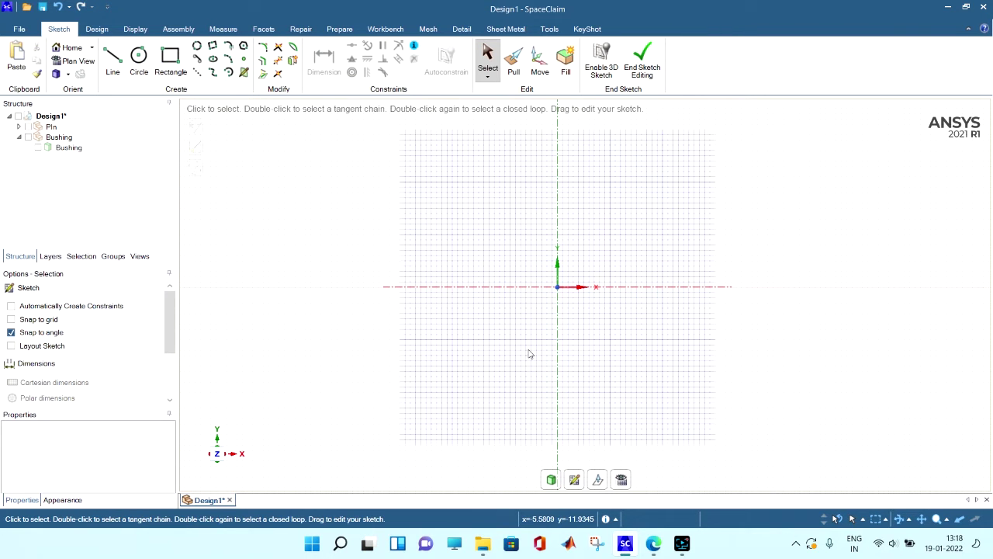
Step: Draw a vertical construction line defined from its centre at the origin
{"action": "left_click", "coordinate": [197, 72]}
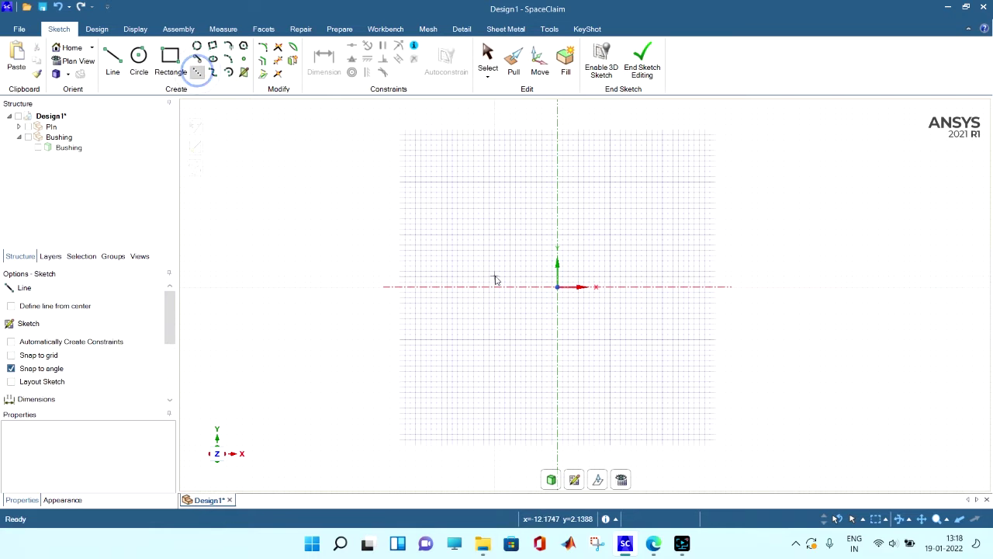
{"action": "left_click", "coordinate": [11, 306]}
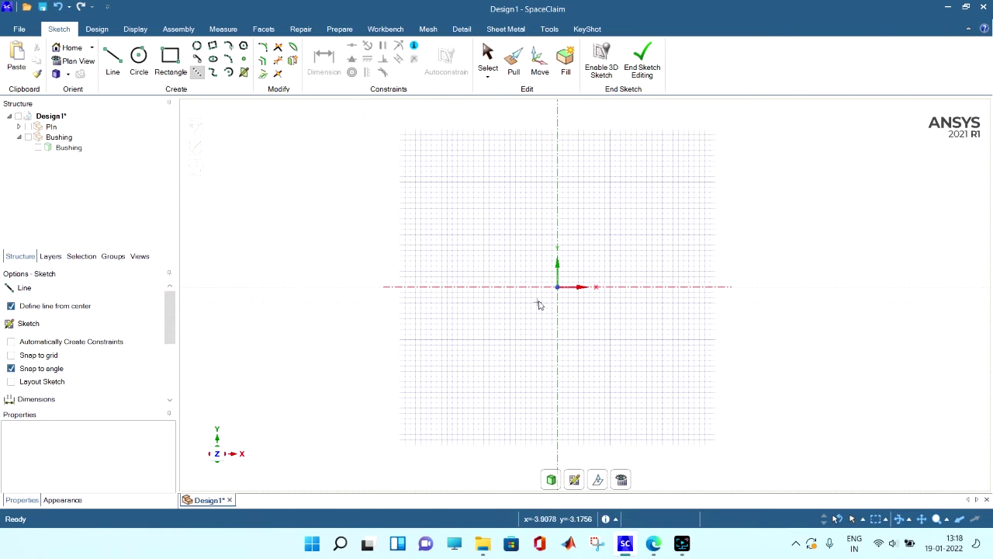
{"action": "left_click", "coordinate": [557, 286]}
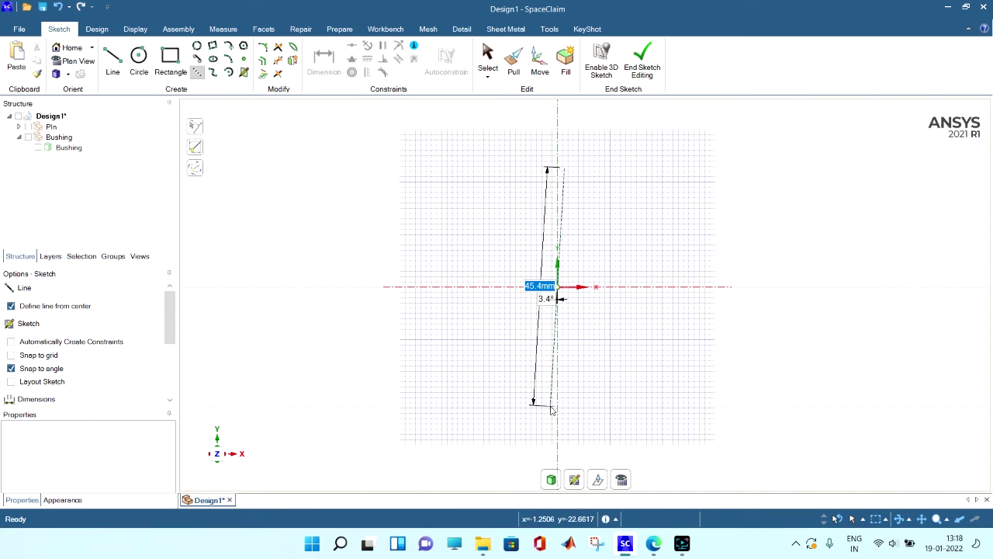
{"action": "left_click", "coordinate": [561, 433]}
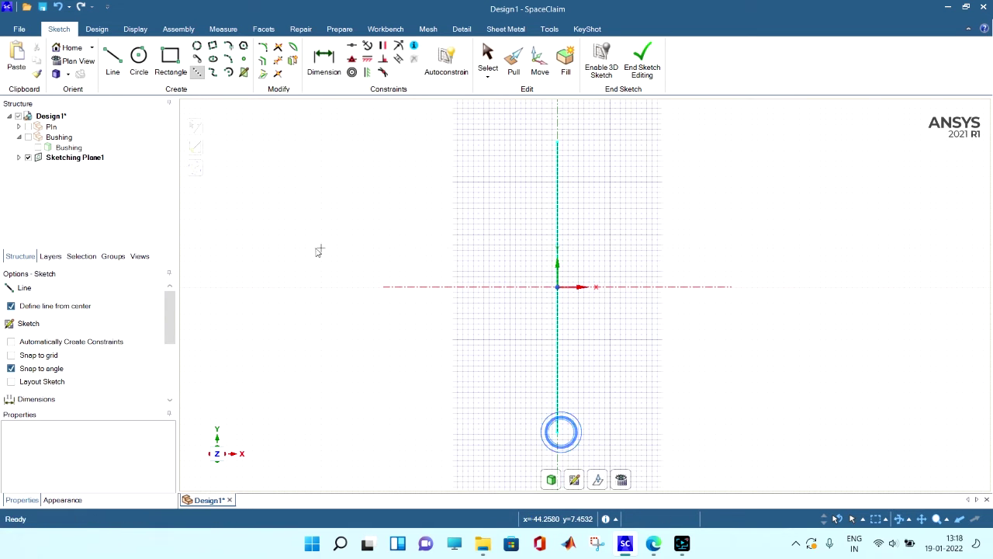
{"action": "left_click", "coordinate": [114, 59]}
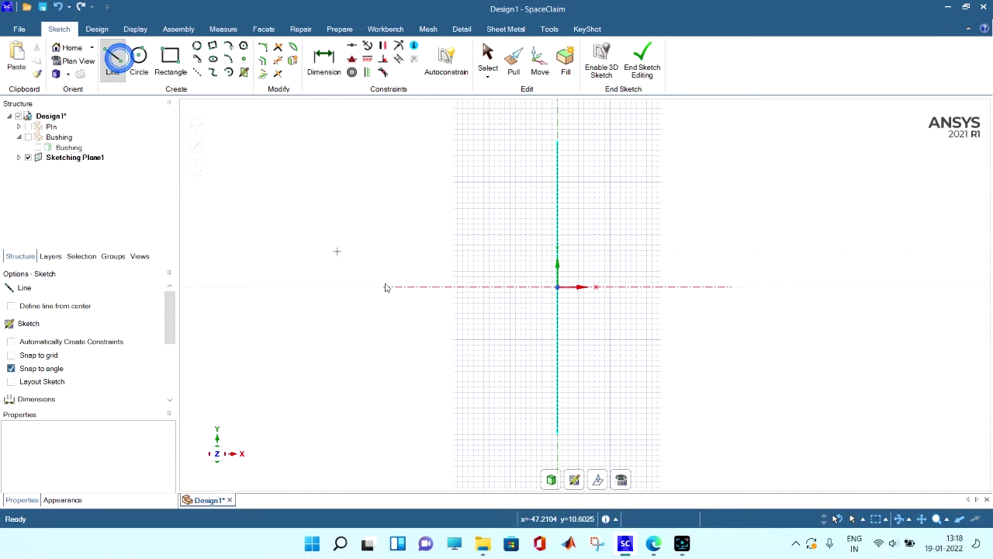
{"action": "left_click", "coordinate": [558, 287]}
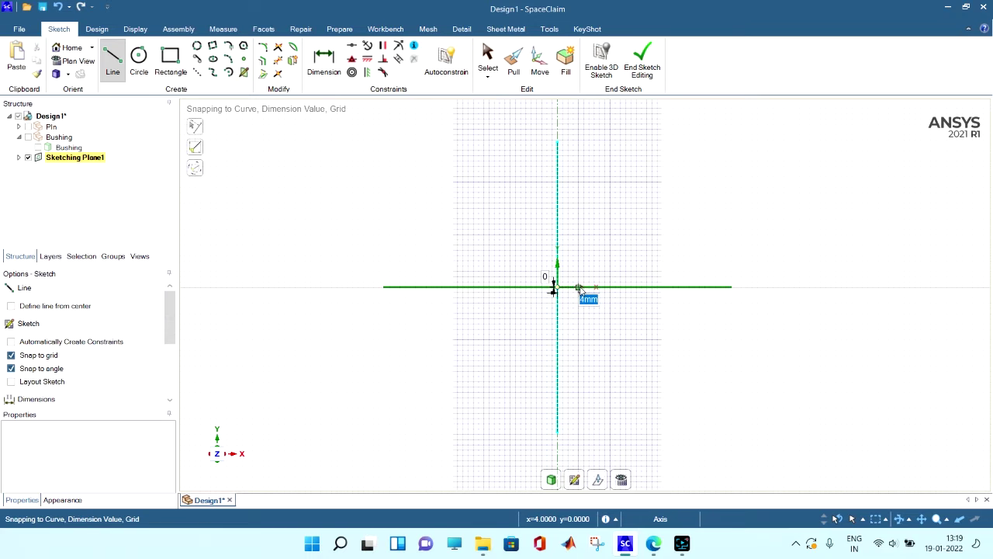
{"action": "left_click", "coordinate": [580, 287]}
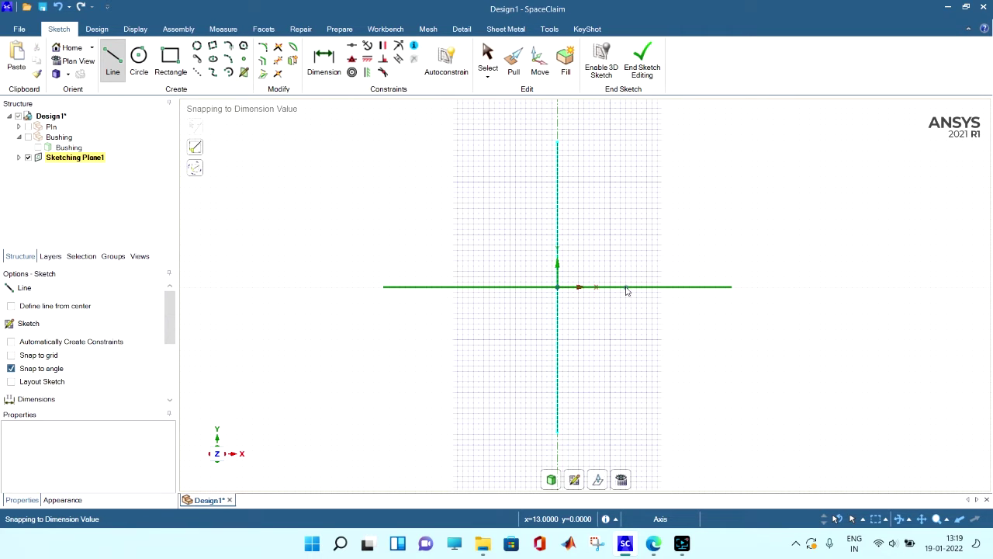
{"action": "left_click", "coordinate": [627, 289]}
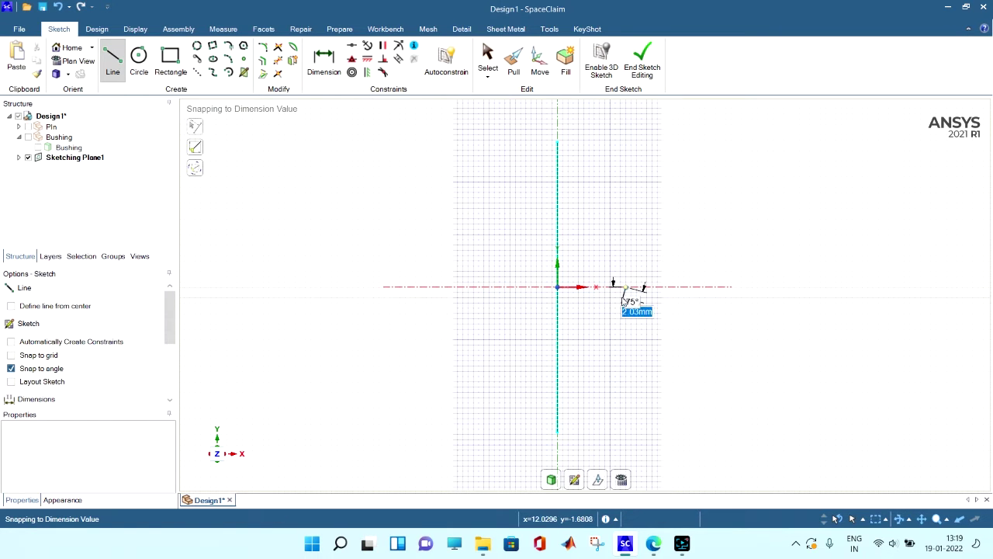
{"action": "key", "text": "Escape"}
Step: Draw a 5.5 mm wide, 25 mm tall rectangle below the X axis, starting on that axis 13 mm from the origin
{"action": "left_click", "coordinate": [170, 60]}
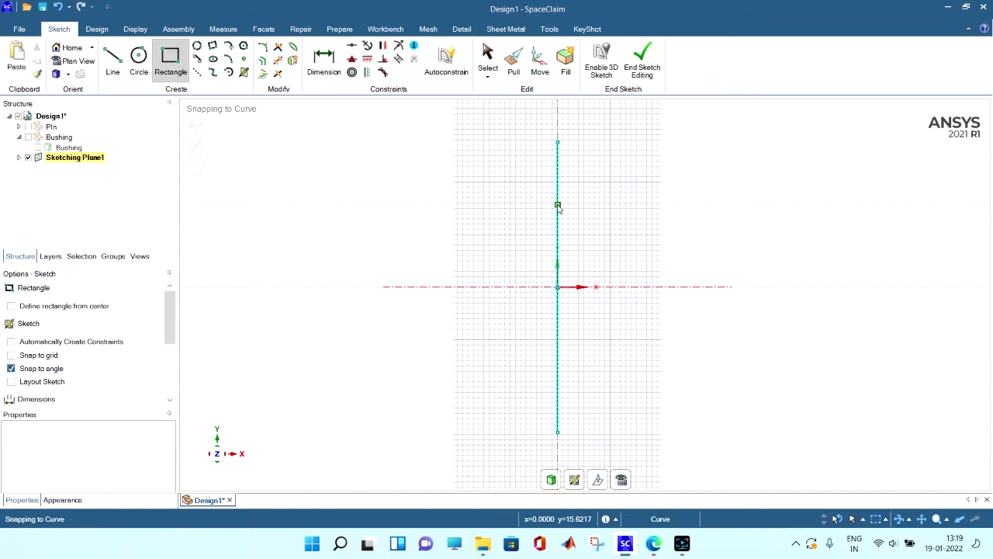
{"action": "left_click", "coordinate": [558, 288]}
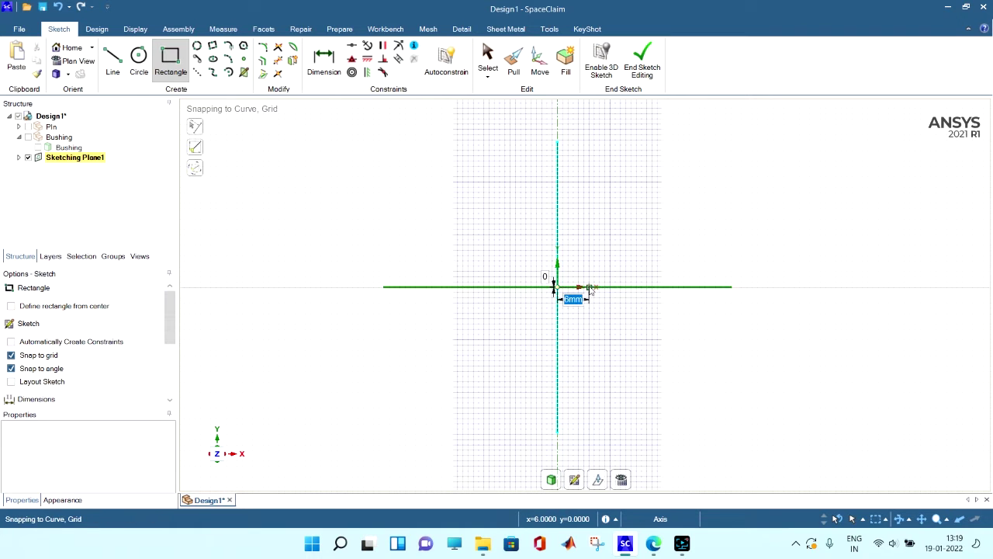
{"action": "left_click", "coordinate": [590, 287]}
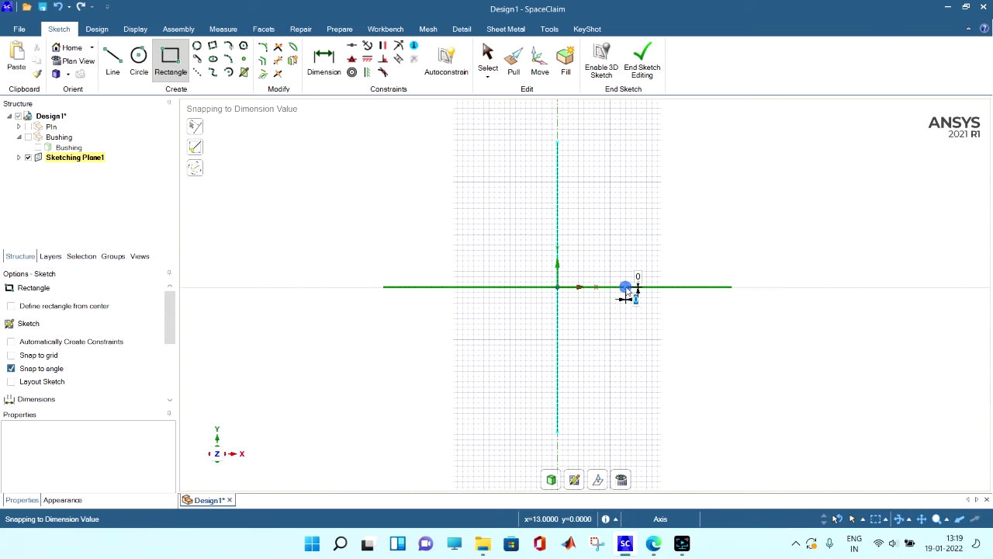
{"action": "left_click", "coordinate": [627, 288]}
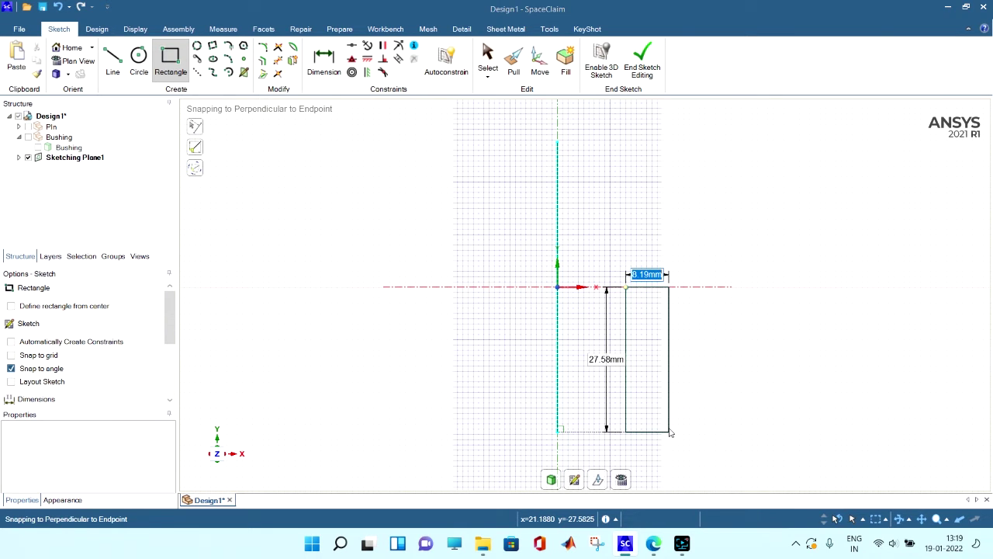
{"action": "type", "text": "5.5"}
{"action": "key", "text": "Tab"}
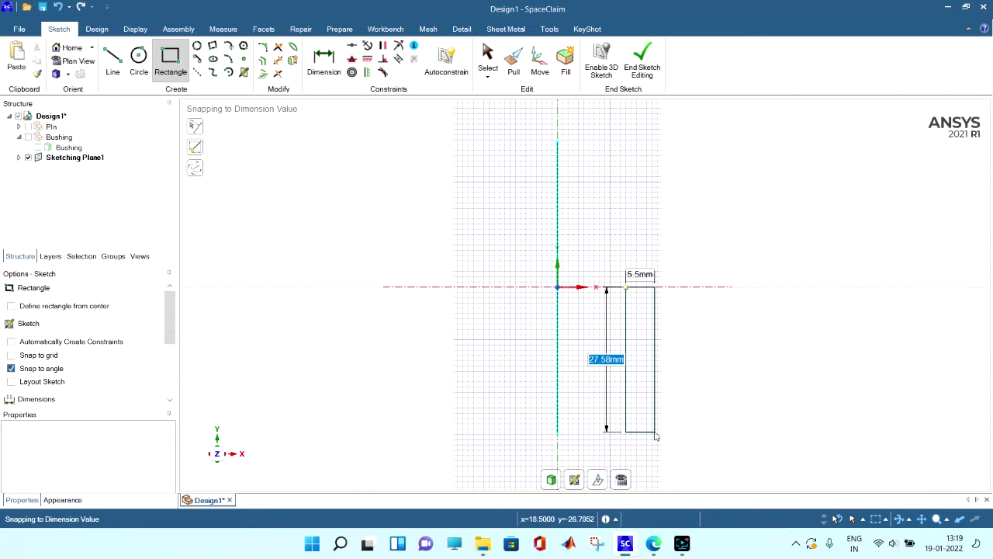
{"action": "type", "text": "25"}
{"action": "key", "text": "Return"}
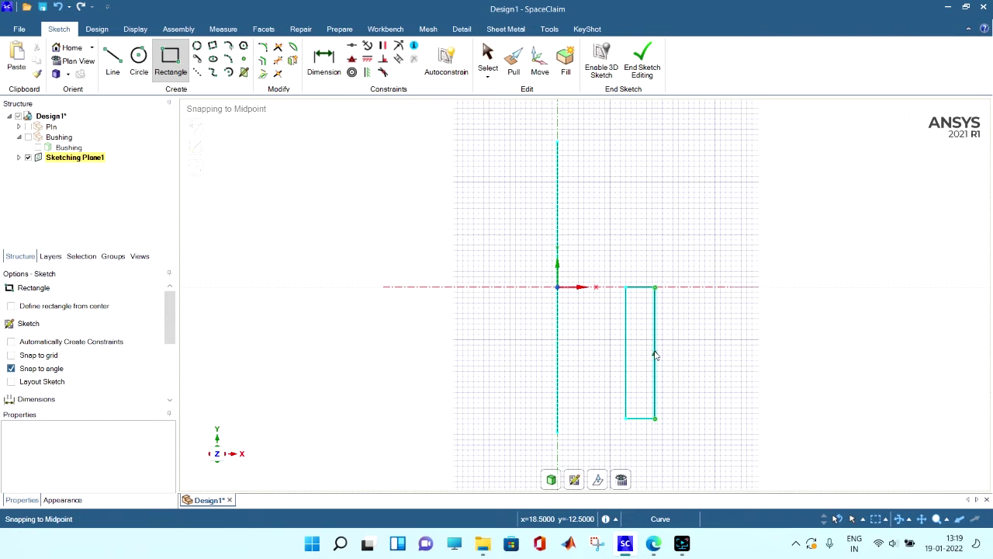
Step: Draw a horizontal construction line outward from the midpoint of the rectangle's outer vertical edge, away from the origin
{"action": "left_click", "coordinate": [197, 72]}
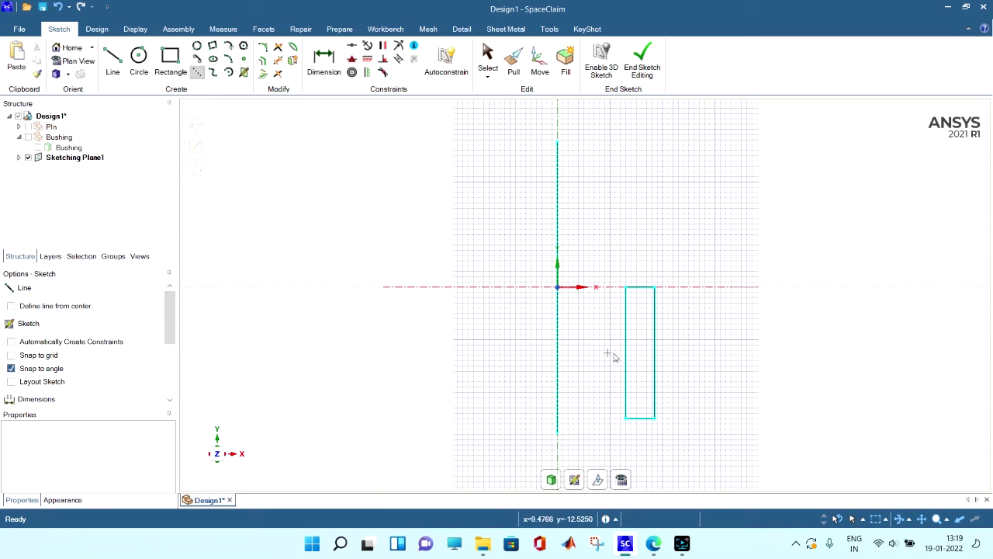
{"action": "left_click", "coordinate": [654, 353]}
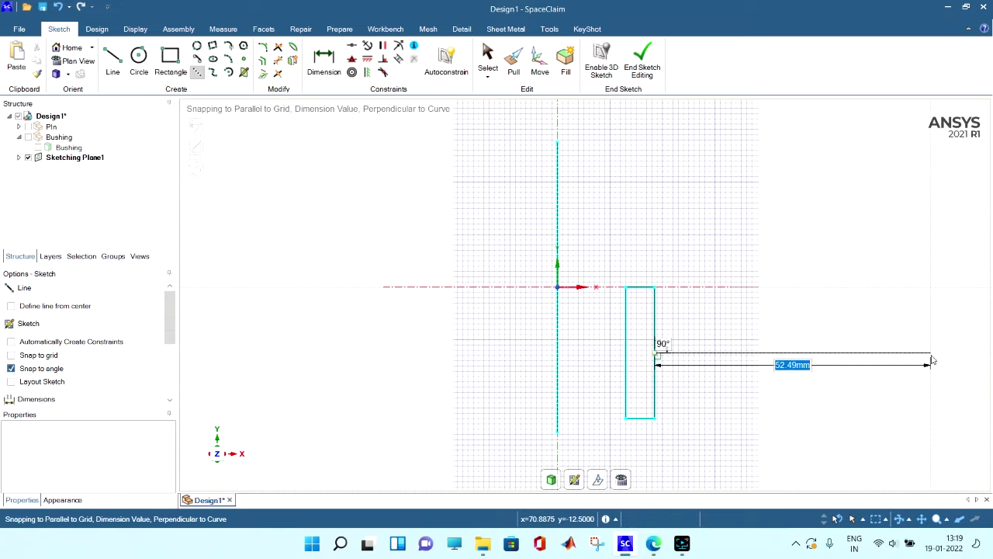
{"action": "left_click", "coordinate": [940, 353]}
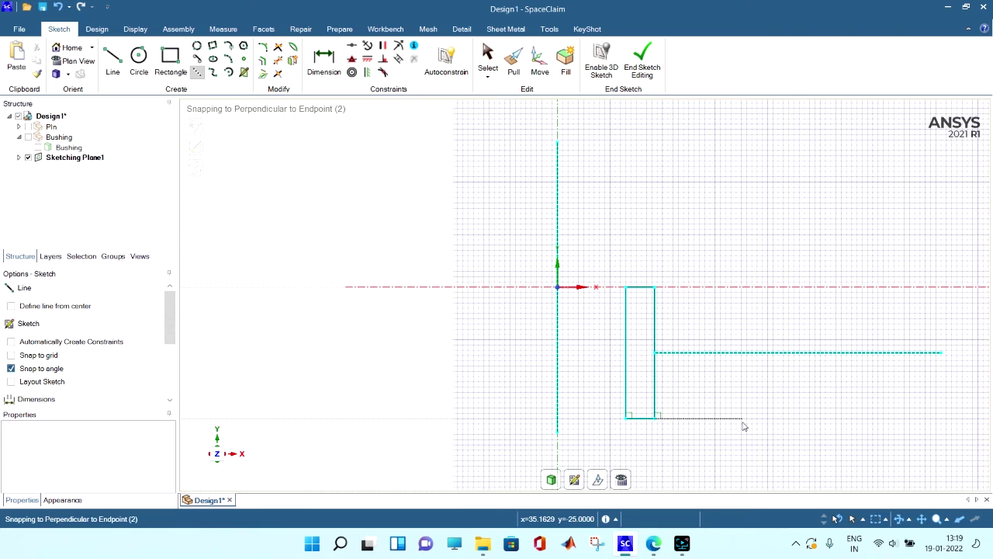
{"action": "left_click", "coordinate": [655, 343]}
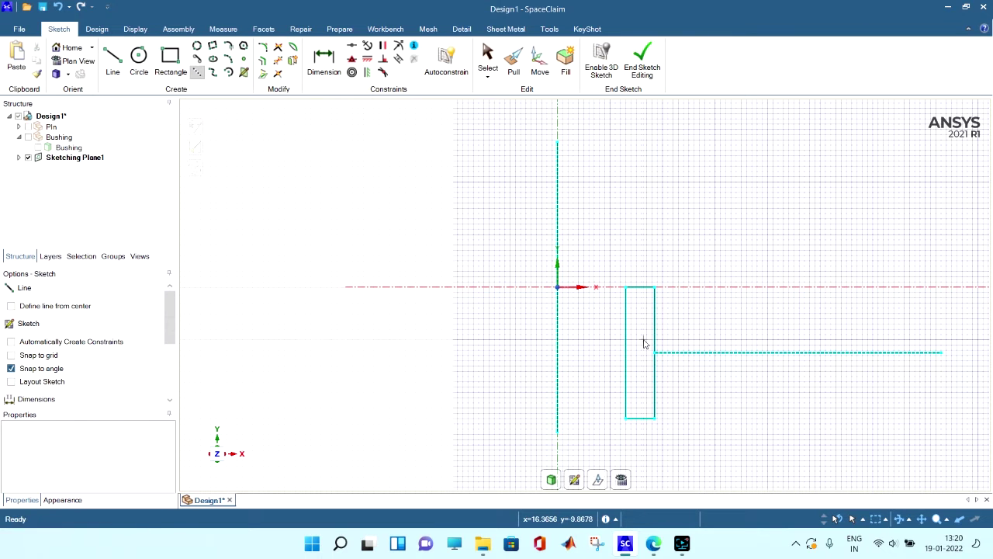
Step: Draw a 25 mm long, 6 mm tall rectangle outward from the first rectangle's outer edge, centred on the horizontal construction line
{"action": "left_click", "coordinate": [164, 71]}
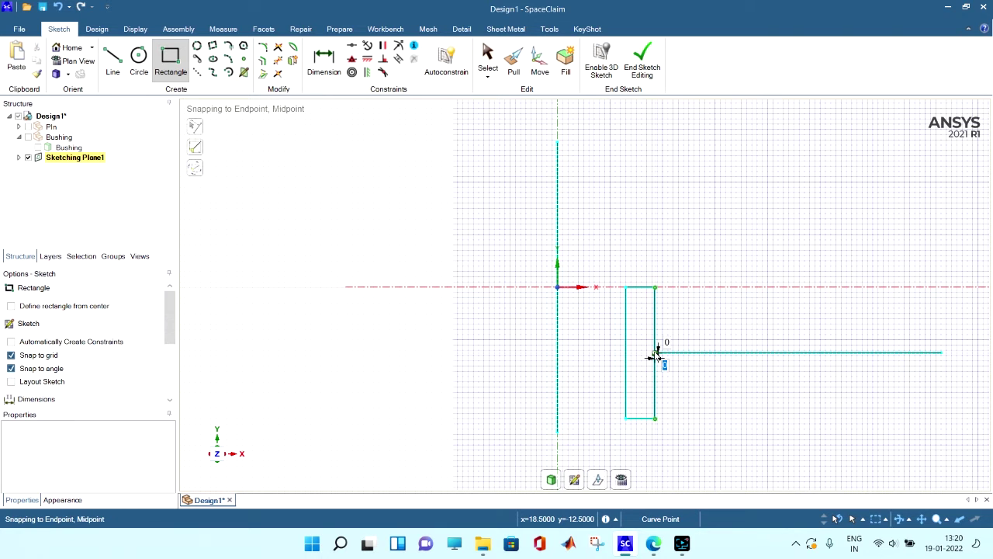
{"action": "left_click", "coordinate": [655, 347]}
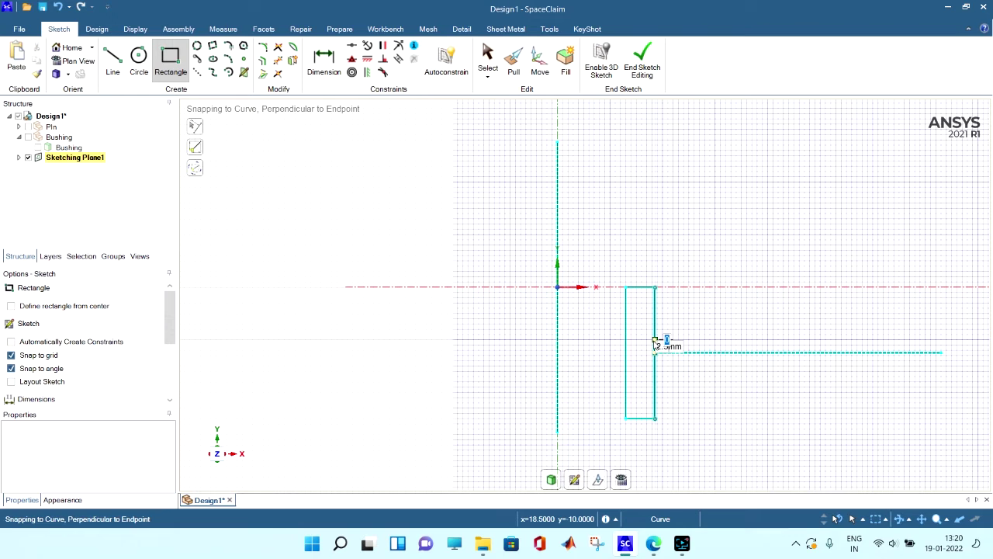
{"action": "key", "text": "shift"}
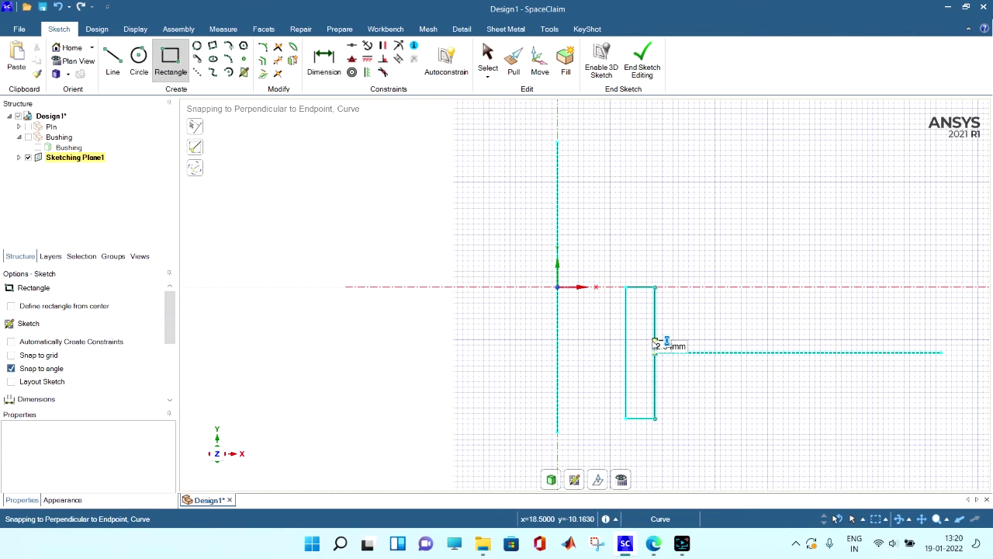
{"action": "key", "text": "space"}
{"action": "type", "text": "0"}
{"action": "key", "text": "Return"}
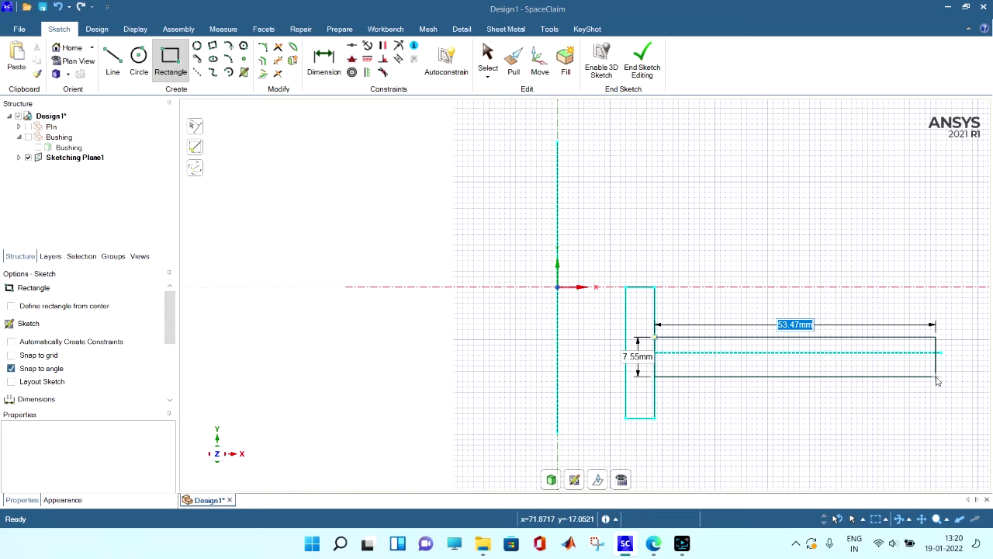
{"action": "type", "text": "5"}
{"action": "type", "text": "25"}
{"action": "key", "text": "Tab"}
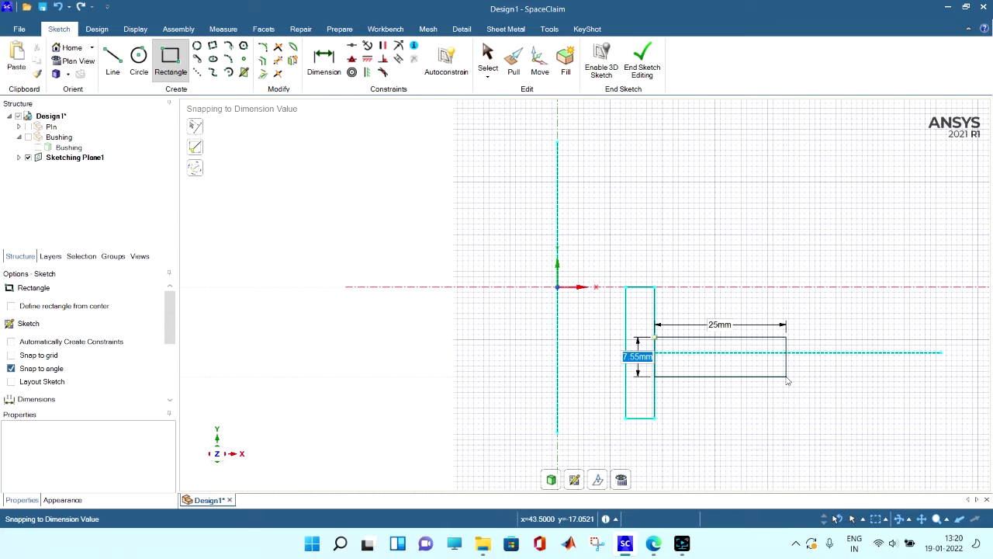
{"action": "type", "text": "6"}
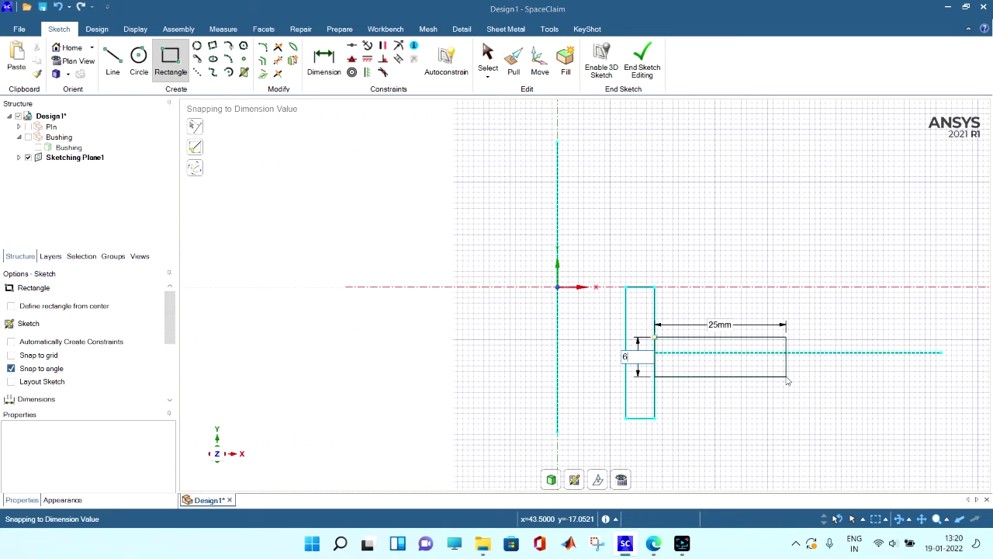
{"action": "key", "text": "Return"}
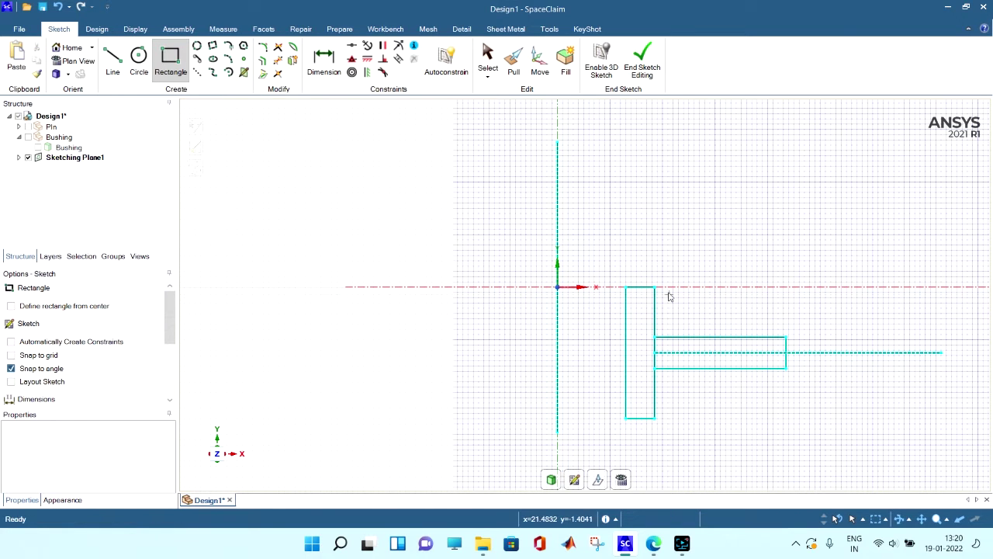
Step: Draw a 5 mm wide, 25 mm tall rectangle down from the X axis against the far end of the middle rectangle
{"action": "left_click", "coordinate": [786, 288]}
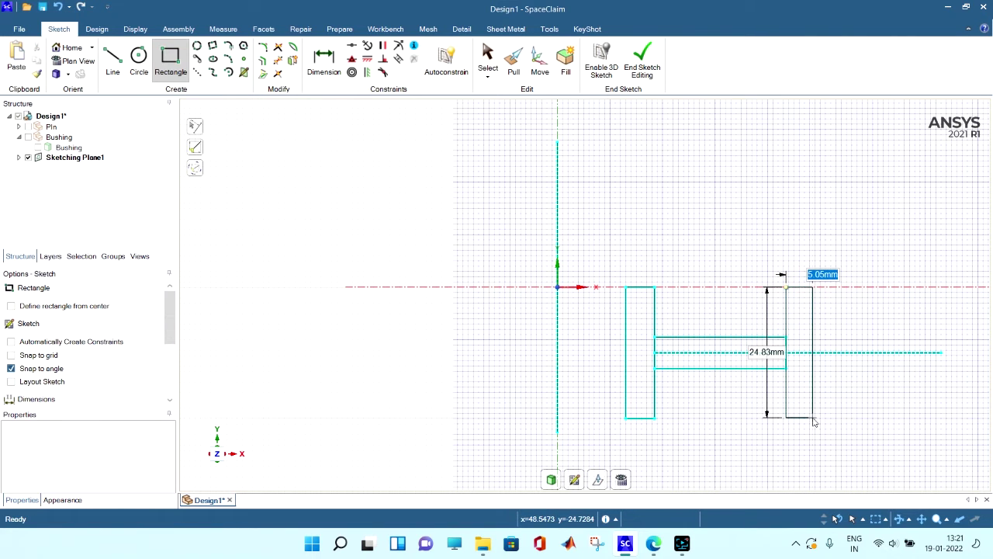
{"action": "type", "text": "5"}
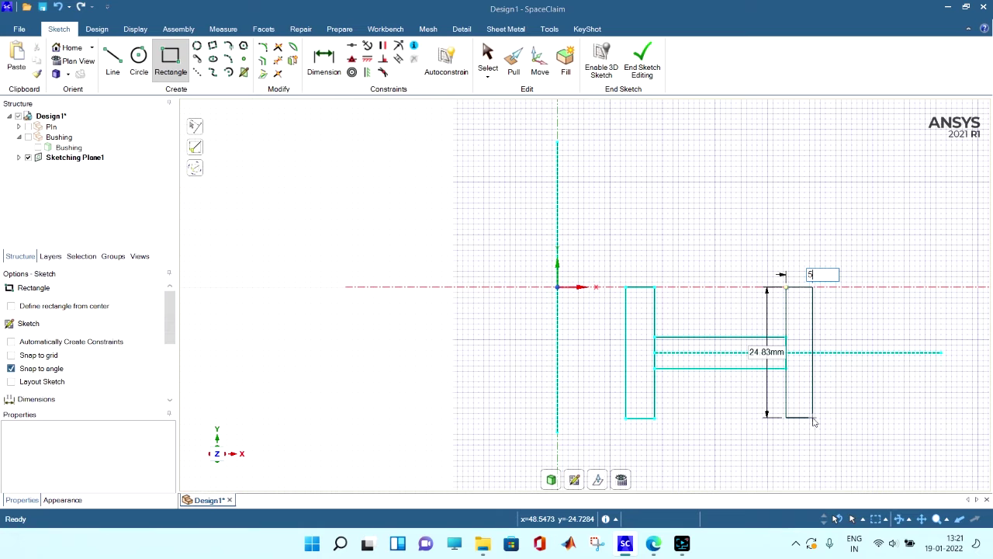
{"action": "key", "text": "Tab"}
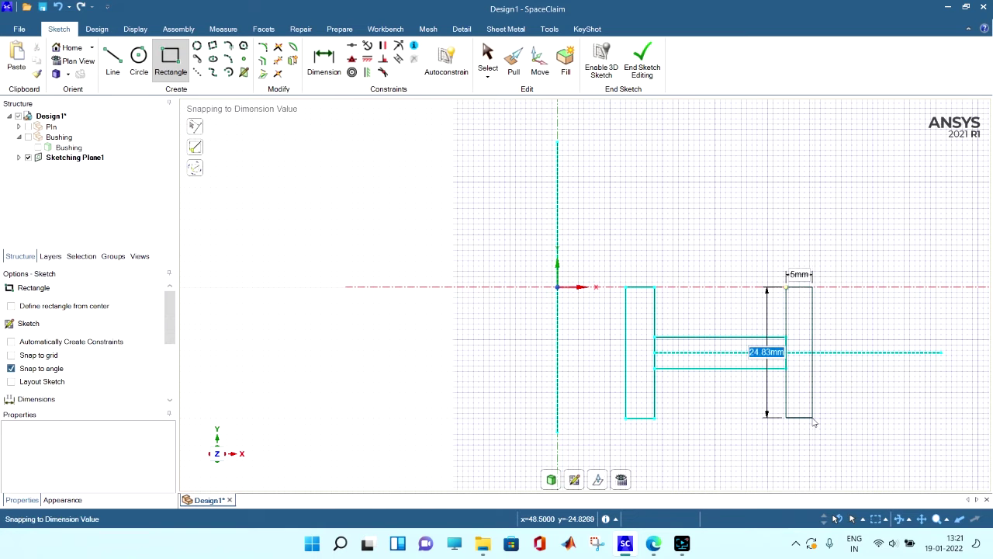
{"action": "type", "text": "25"}
{"action": "key", "text": "Return"}
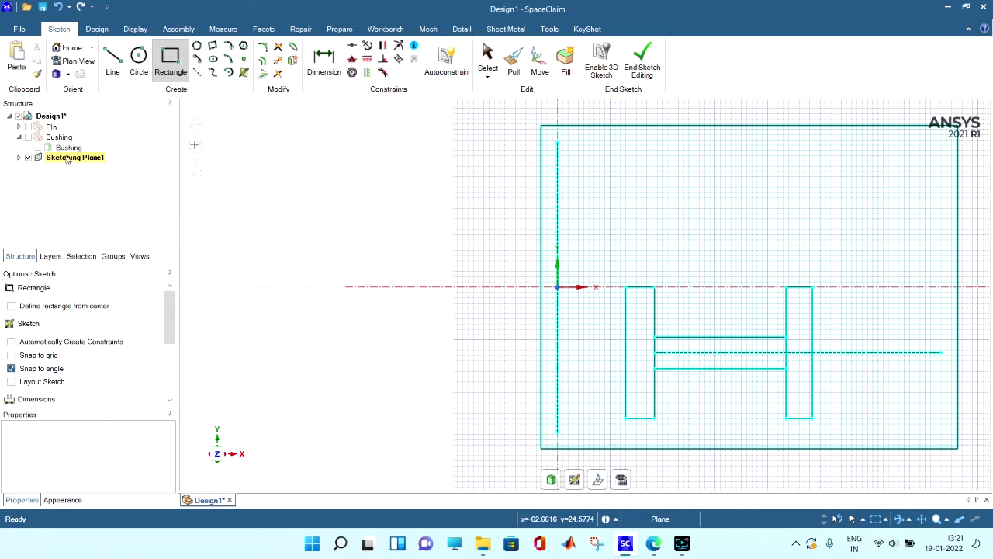
Step: Delete the vertical and horizontal construction lines from Sketch1
{"action": "left_click", "coordinate": [487, 60]}
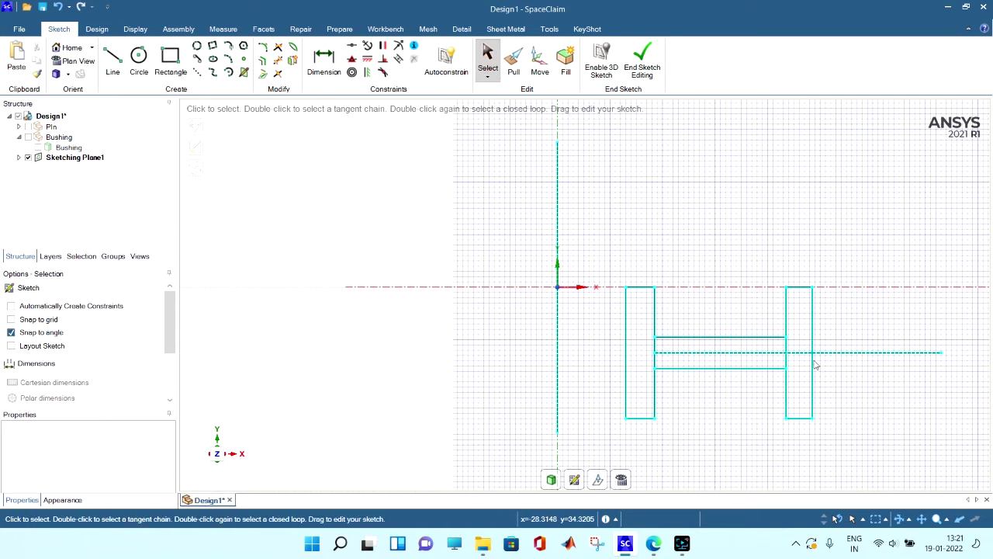
{"action": "left_click", "coordinate": [22, 158]}
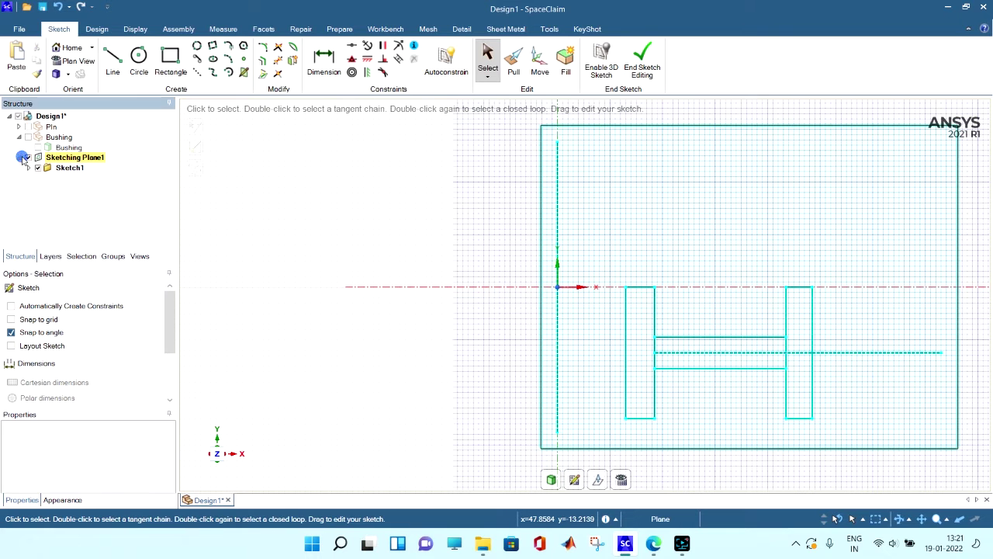
{"action": "left_click", "coordinate": [28, 167]}
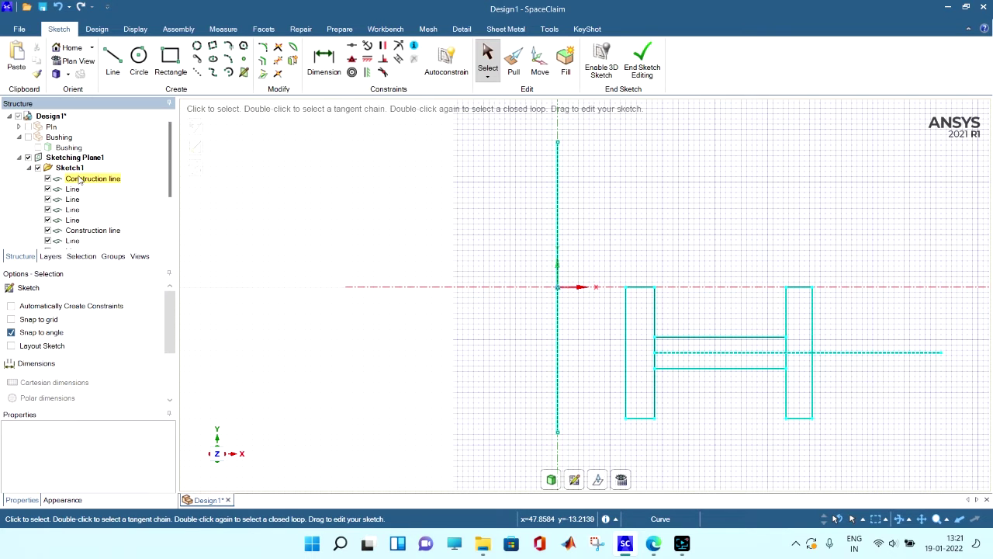
{"action": "left_click", "coordinate": [80, 180]}
{"action": "right_click", "coordinate": [81, 179]}
{"action": "left_click", "coordinate": [112, 236]}
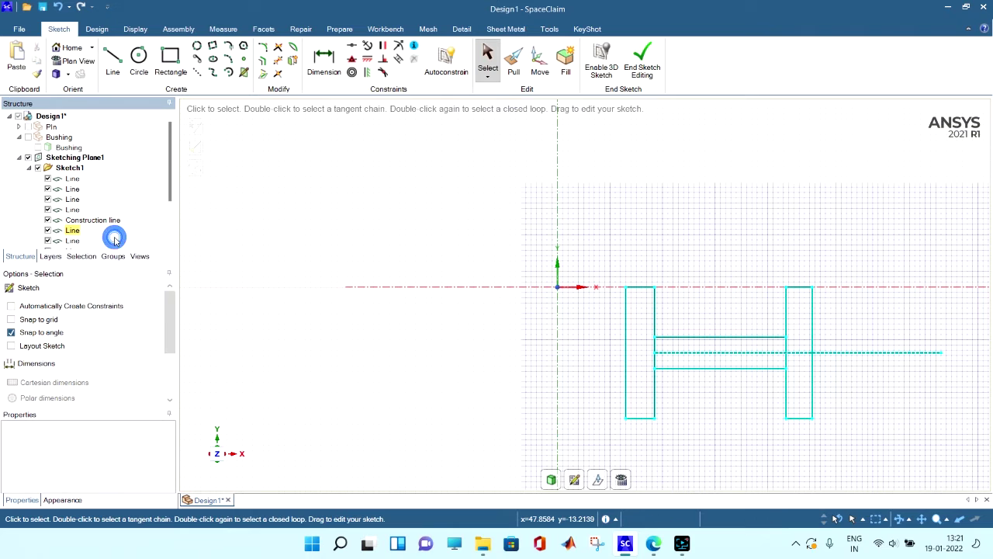
{"action": "left_click", "coordinate": [90, 222]}
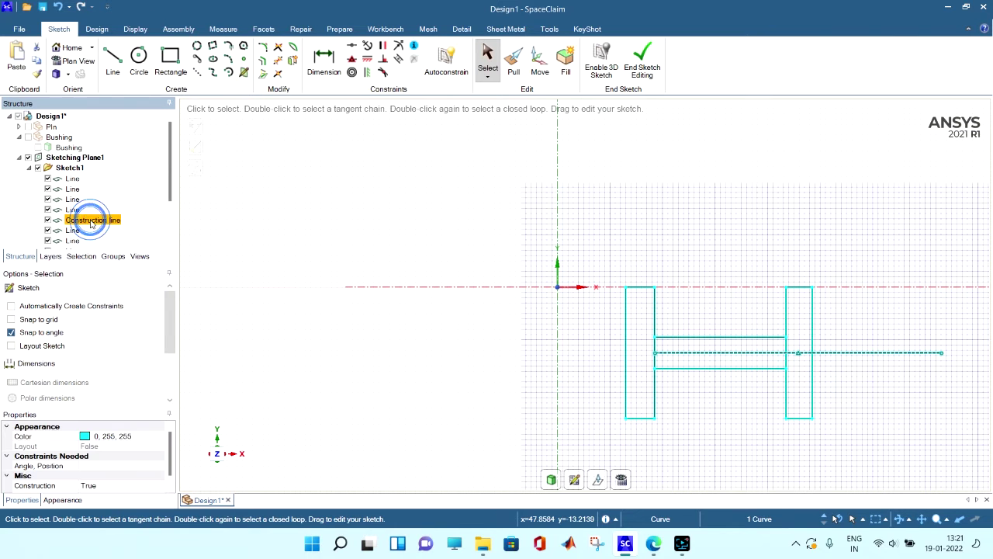
{"action": "right_click", "coordinate": [91, 223]}
{"action": "left_click", "coordinate": [120, 277]}
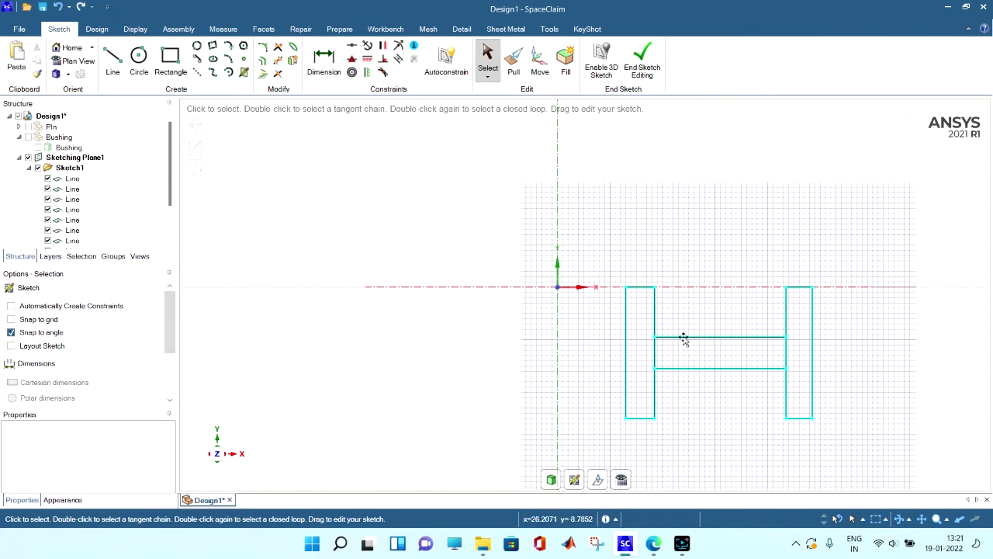
Step: Switch to 3D mode to turn the closed H-shaped profile into surface faces and activate the Pull tool
{"action": "left_click", "coordinate": [553, 480]}
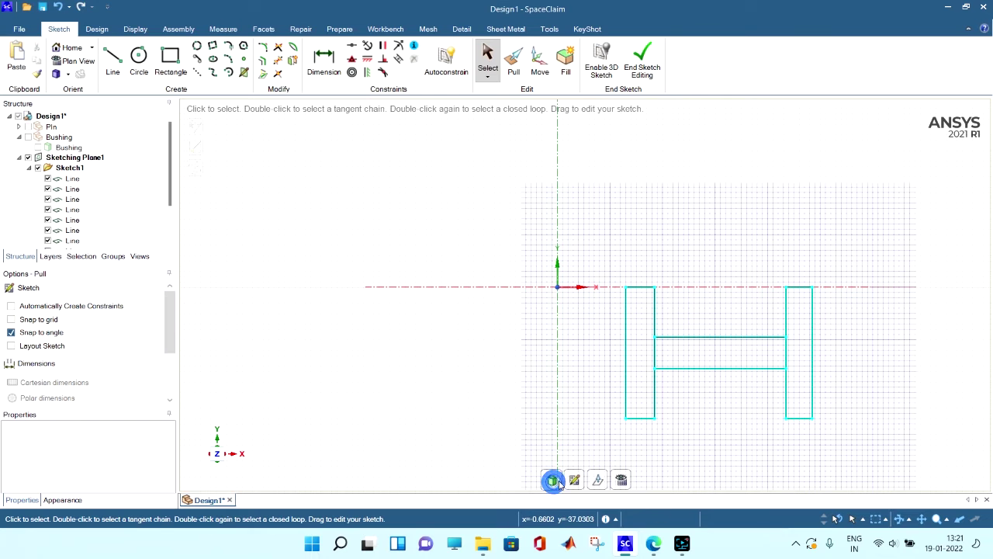
{"action": "left_click", "coordinate": [691, 276]}
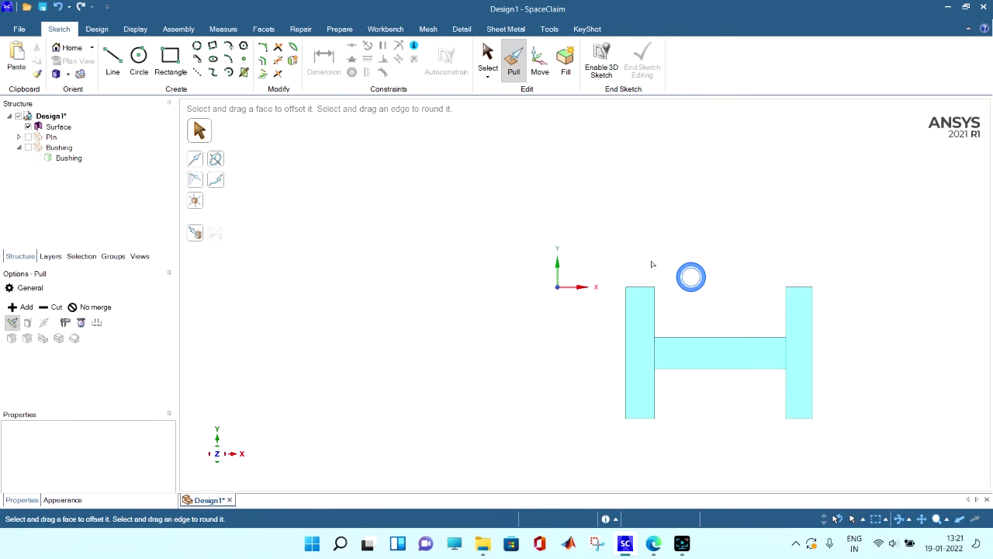
{"action": "left_click", "coordinate": [513, 67]}
{"action": "left_click", "coordinate": [216, 159]}
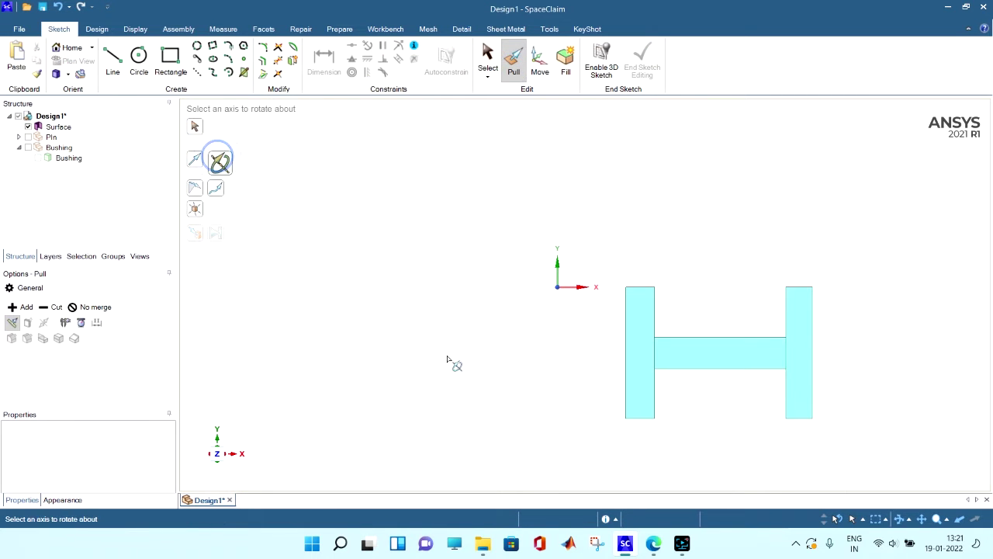
{"action": "left_click", "coordinate": [642, 359]}
{"action": "left_click", "coordinate": [676, 360]}
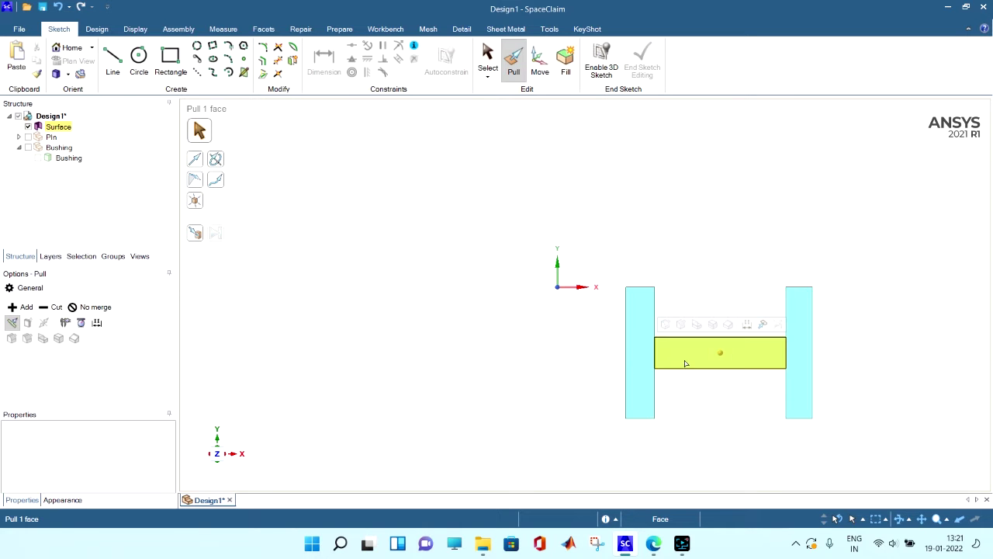
{"action": "key", "text": "Escape"}
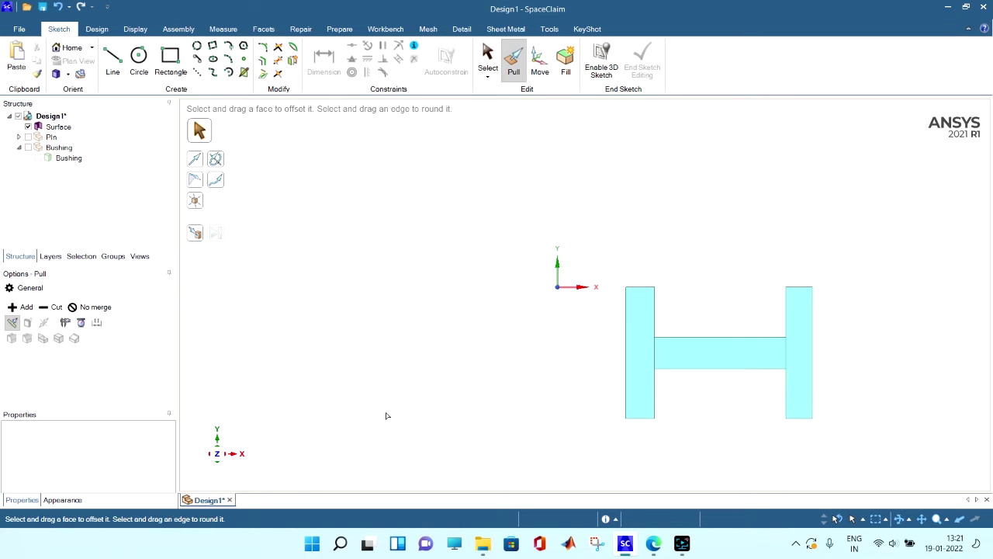
Step: Revolve all three faces of the H-shaped profile a full turn around the Y axis to form the wheel solid
{"action": "left_click", "coordinate": [405, 379]}
{"action": "left_click", "coordinate": [216, 160]}
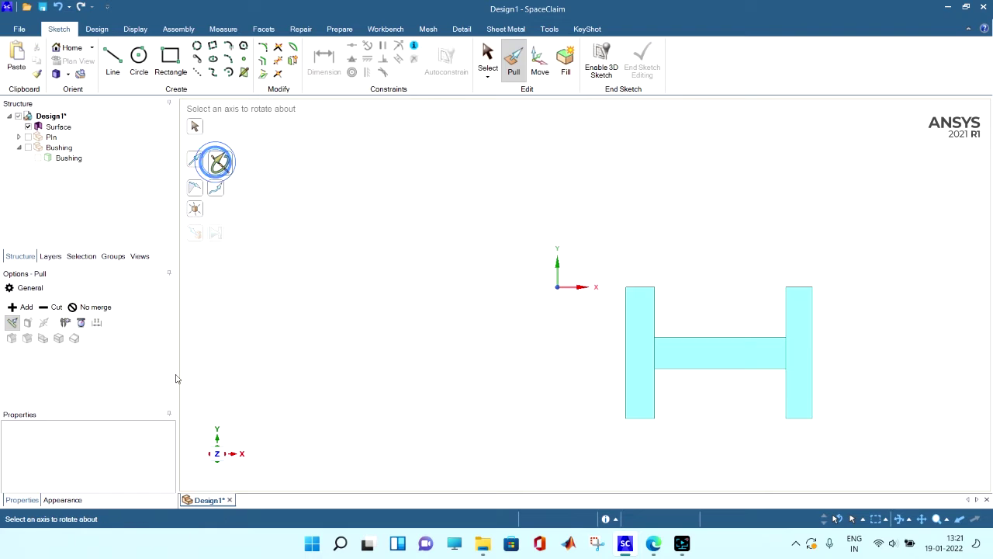
{"action": "left_click", "coordinate": [556, 268]}
{"action": "left_click", "coordinate": [641, 343]}
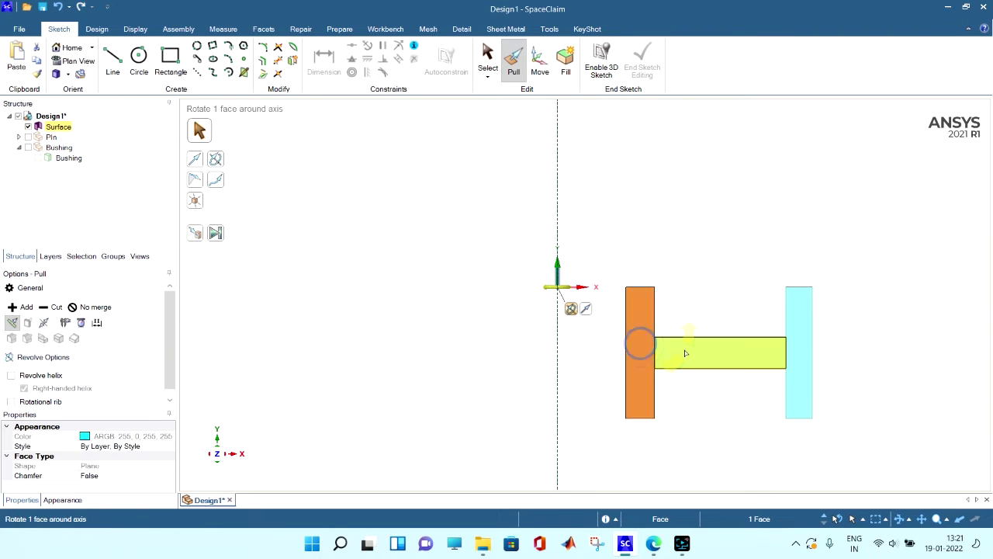
{"action": "left_click", "coordinate": [685, 350], "text": "ctrl"}
{"action": "left_click", "coordinate": [804, 359], "text": "ctrl"}
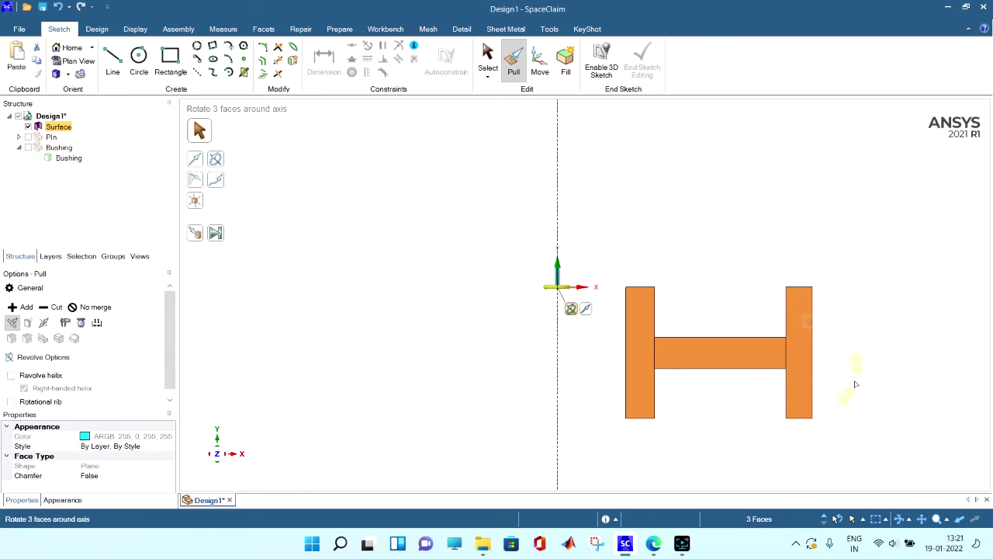
{"action": "key", "text": "space"}
{"action": "type", "text": "60"}
{"action": "key", "text": "Return"}
{"action": "mouse_move", "coordinate": [776, 287]}
{"action": "middle_mouse_down"}
{"action": "mouse_move", "coordinate": [778, 350]}
{"action": "mouse_move", "coordinate": [828, 303]}
{"action": "mouse_move", "coordinate": [819, 314]}
{"action": "mouse_move", "coordinate": [792, 311]}
{"action": "mouse_move", "coordinate": [842, 259]}
{"action": "middle_mouse_up"}
{"action": "left_click", "coordinate": [845, 255]}
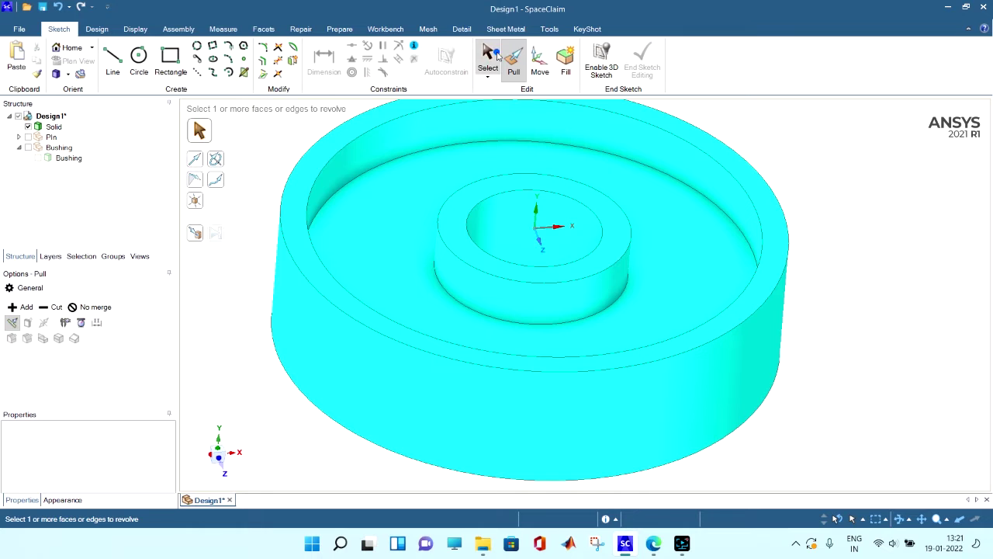
Step: Move the revolved solid into a new component and name that component "wheel"
{"action": "left_click", "coordinate": [489, 59]}
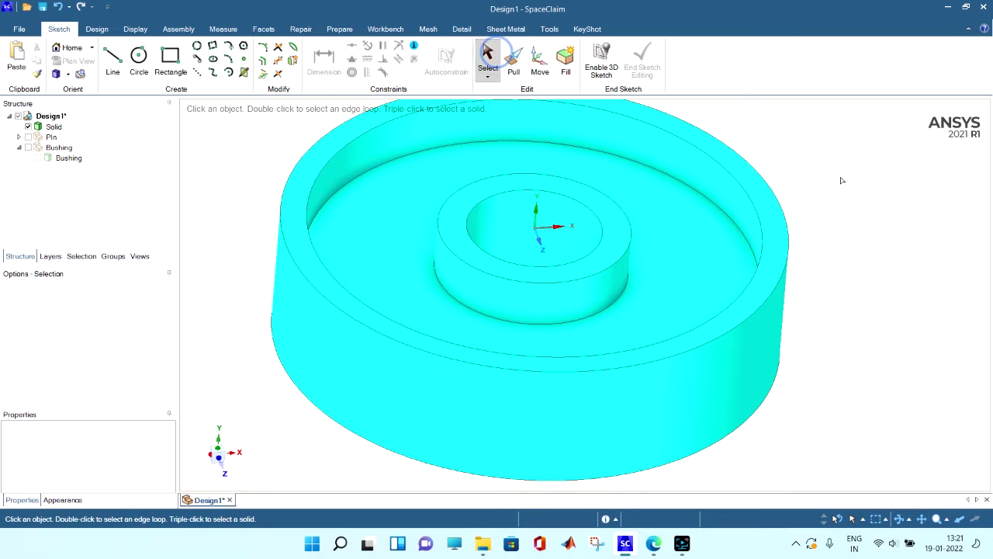
{"action": "left_click", "coordinate": [51, 128]}
{"action": "right_click", "coordinate": [49, 128]}
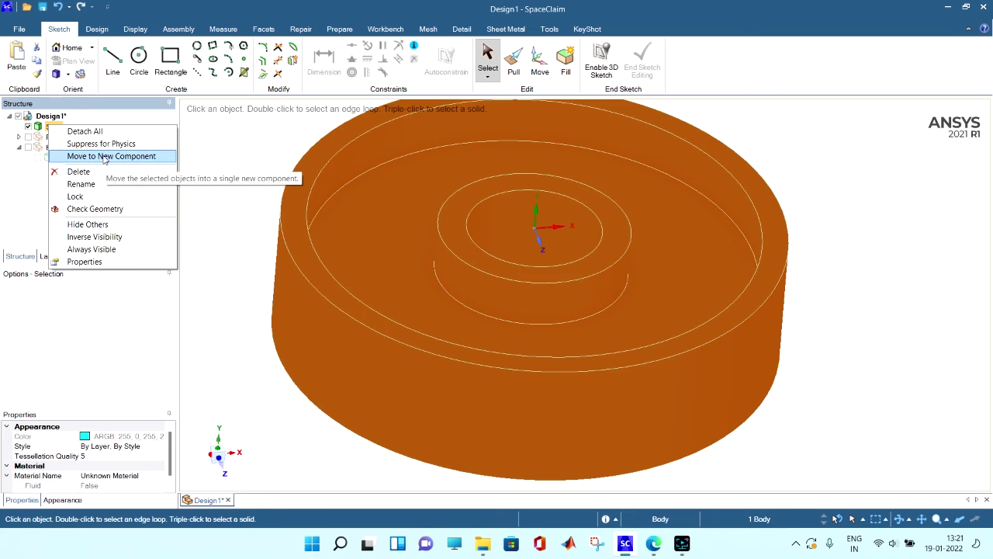
{"action": "left_click", "coordinate": [104, 158]}
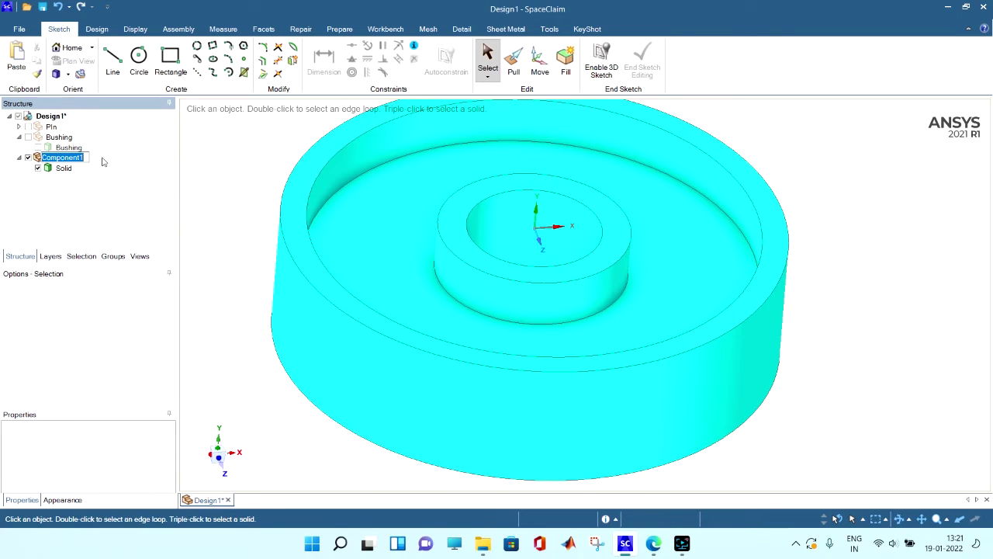
{"action": "type", "text": "wheel"}
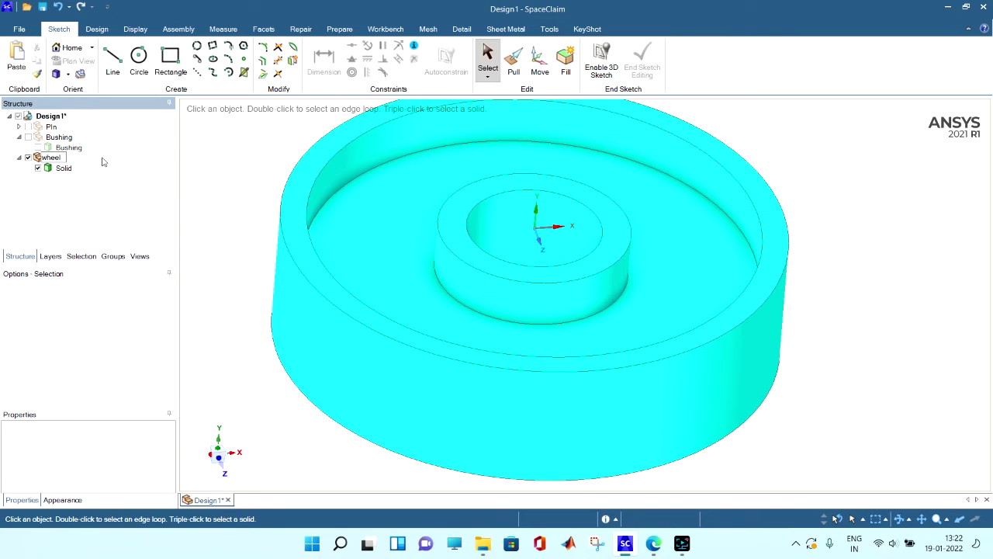
{"action": "key", "text": "Return"}
Step: Hide the wheel component, then make every component of Design1 visible
{"action": "left_click", "coordinate": [212, 173]}
{"action": "left_click", "coordinate": [26, 158]}
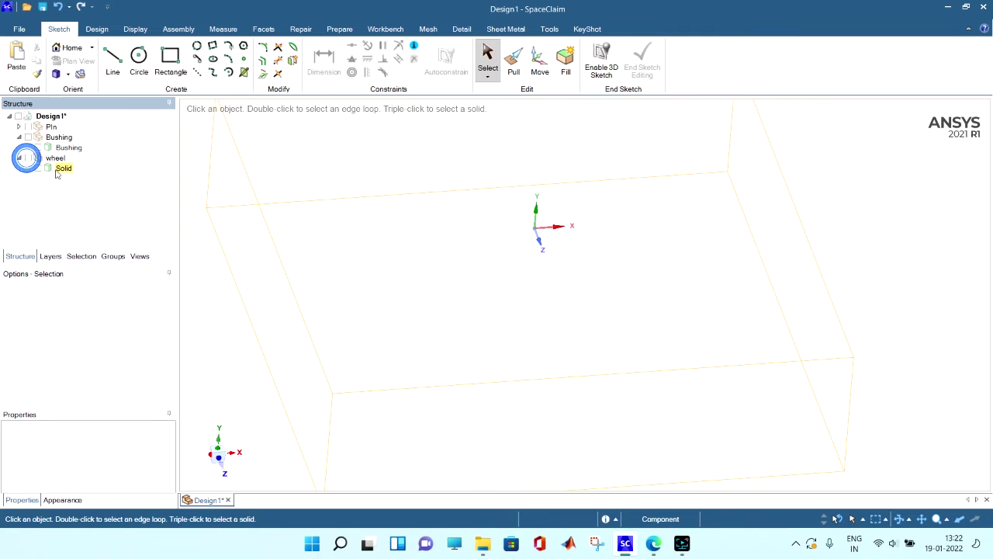
{"action": "left_click", "coordinate": [104, 187]}
{"action": "left_click", "coordinate": [17, 115]}
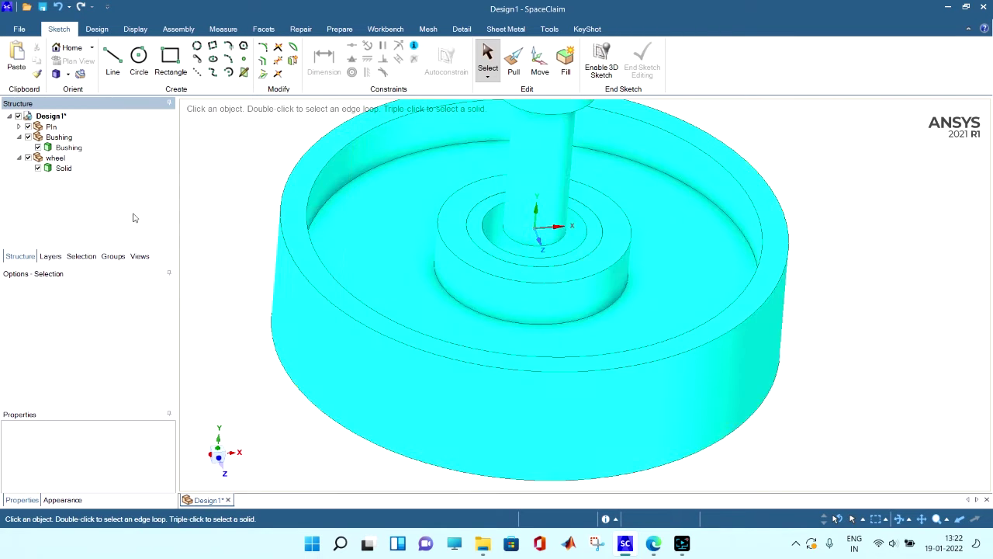
{"action": "scroll", "coordinate": [540, 277], "scroll_direction": "down", "scroll_amount": 6}
{"action": "mouse_move", "coordinate": [684, 288]}
{"action": "middle_mouse_down"}
{"action": "mouse_move", "coordinate": [661, 326]}
{"action": "mouse_move", "coordinate": [680, 284]}
{"action": "middle_mouse_up"}
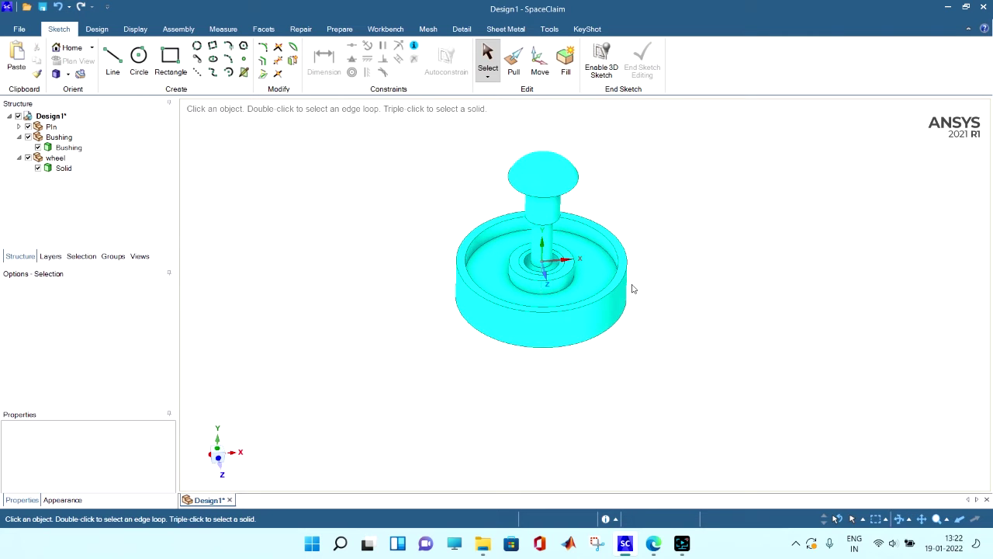
{"action": "scroll", "coordinate": [632, 288], "scroll_direction": "up", "scroll_amount": 5}
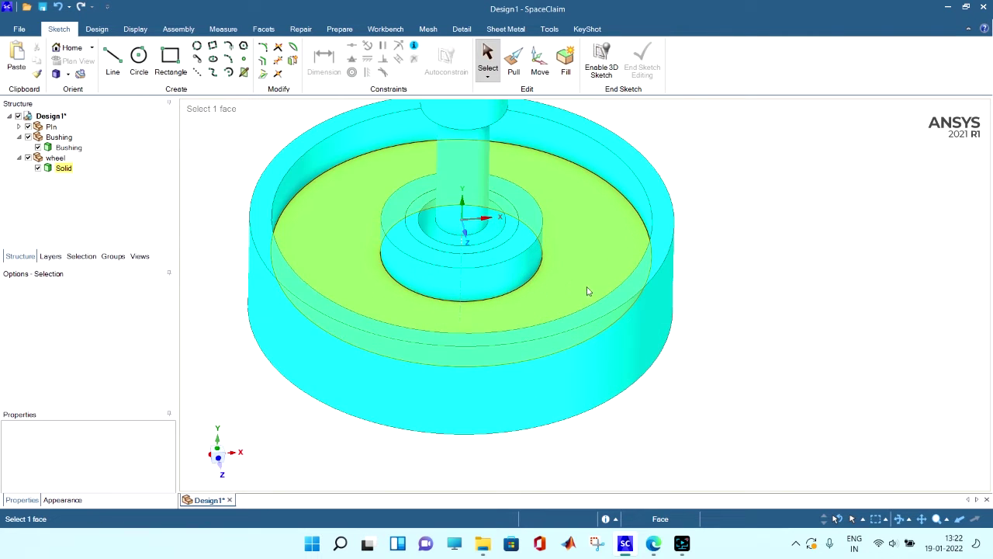
Step: Isolate the Bushing by hiding the Pin and wheel components
{"action": "left_click", "coordinate": [62, 148]}
{"action": "right_click", "coordinate": [66, 149]}
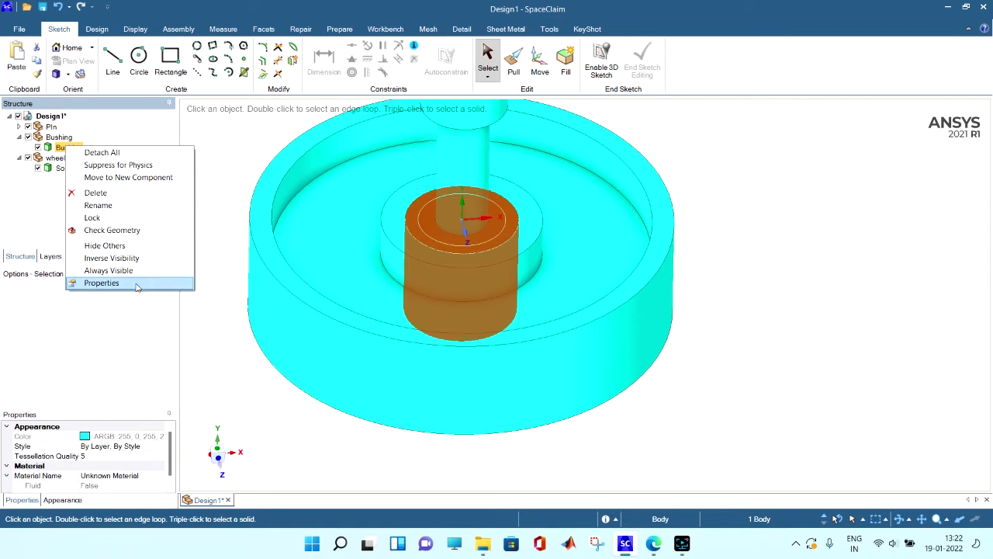
{"action": "left_click", "coordinate": [118, 285]}
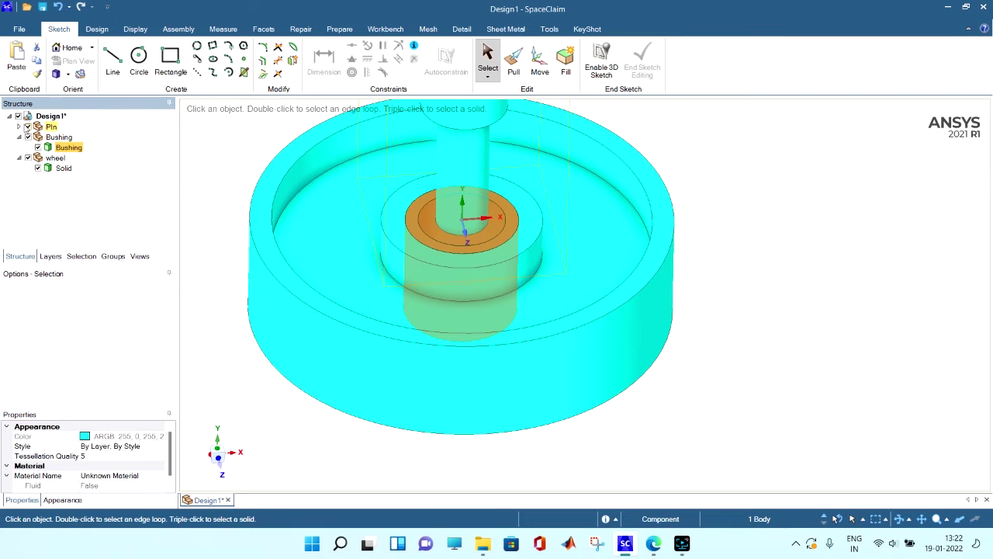
{"action": "left_click", "coordinate": [28, 127]}
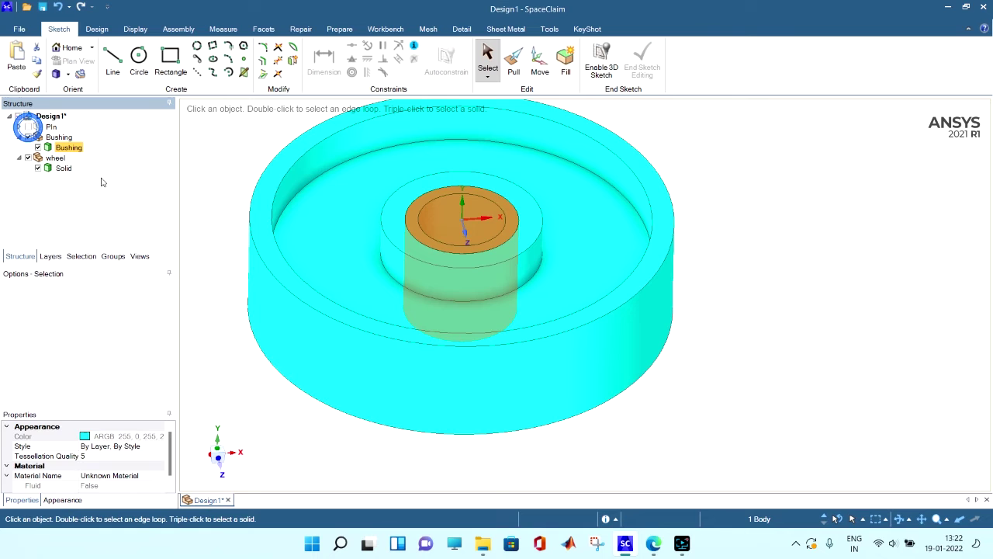
{"action": "left_click", "coordinate": [28, 158]}
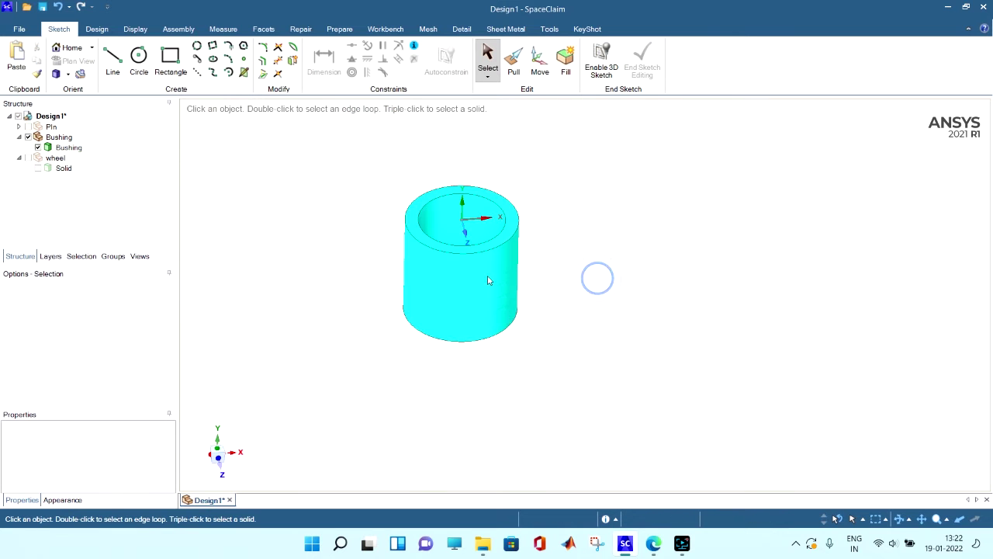
Step: Colour the Bushing body bright magenta-pink from the basic colors
{"action": "right_click", "coordinate": [479, 281]}
{"action": "left_click", "coordinate": [721, 319]}
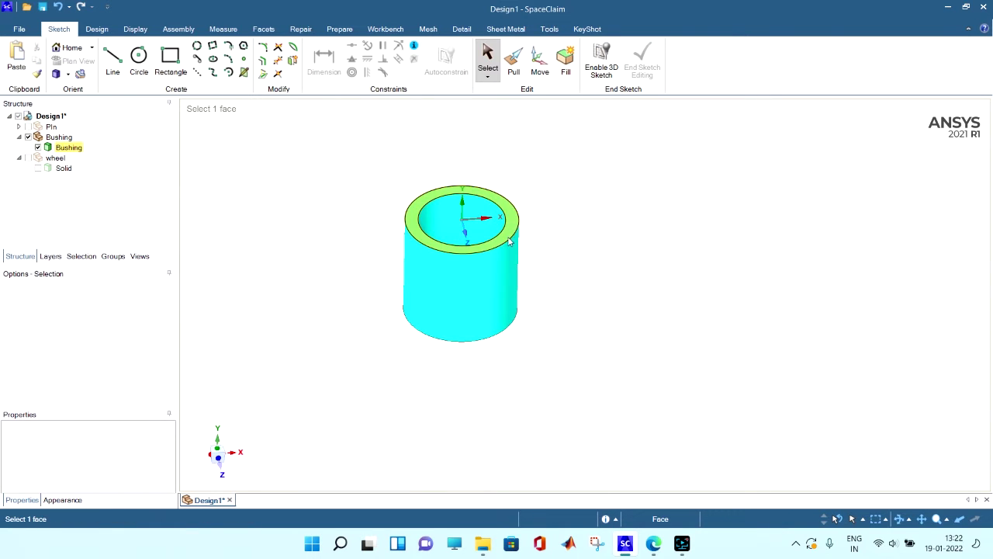
{"action": "left_click", "coordinate": [80, 148]}
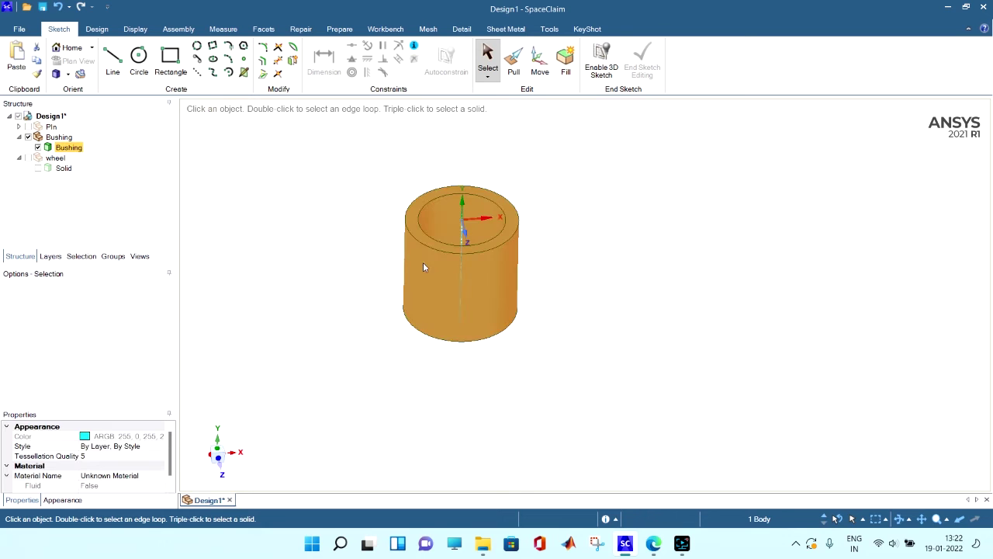
{"action": "right_click", "coordinate": [493, 287]}
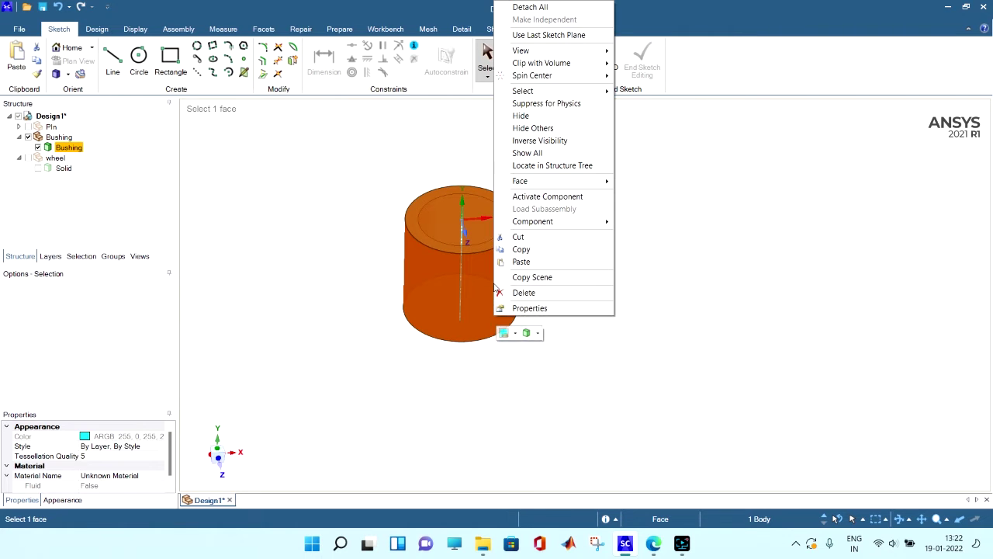
{"action": "left_click", "coordinate": [516, 333]}
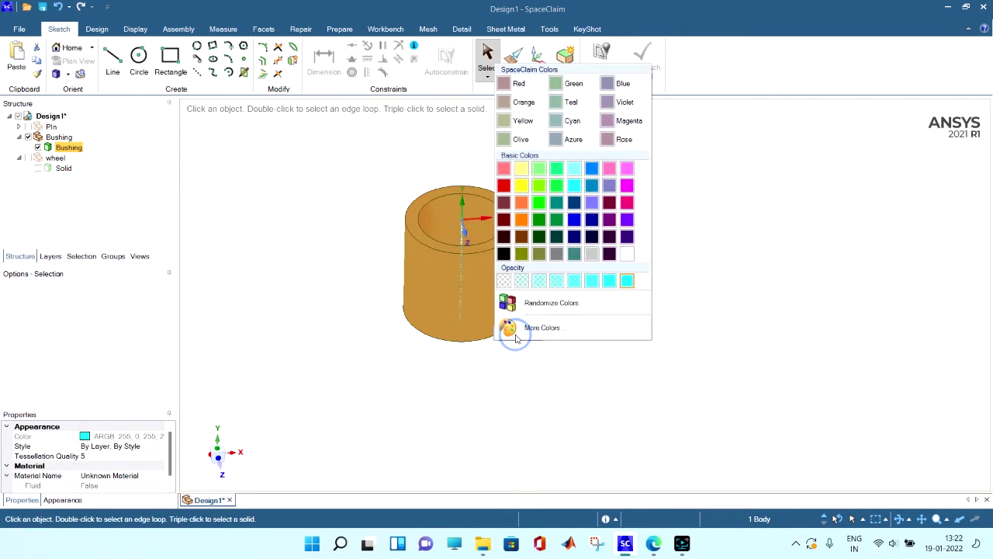
{"action": "left_click", "coordinate": [627, 202]}
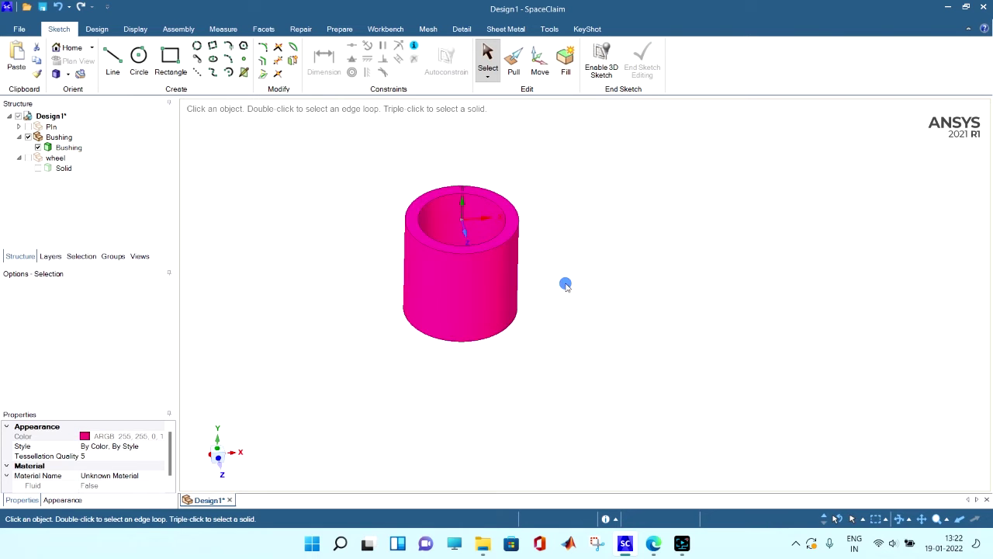
{"action": "mouse_move", "coordinate": [299, 267]}
{"action": "middle_mouse_down"}
{"action": "mouse_move", "coordinate": [286, 315]}
{"action": "mouse_move", "coordinate": [299, 256]}
{"action": "middle_mouse_up"}
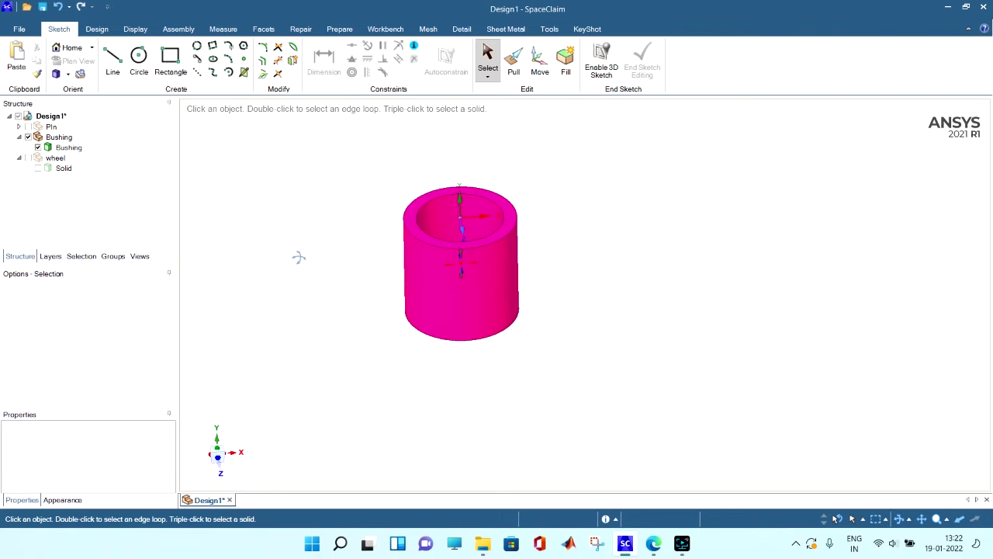
Step: Show the Pin and wheel components together with the Bushing
{"action": "left_click", "coordinate": [28, 126]}
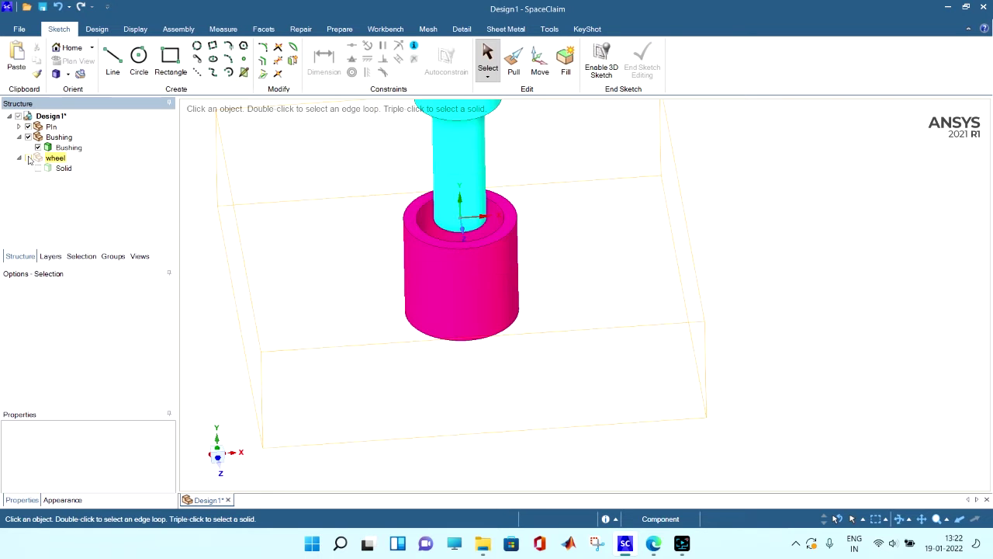
{"action": "left_click", "coordinate": [28, 158]}
{"action": "scroll", "coordinate": [714, 291], "scroll_direction": "down", "scroll_amount": 3}
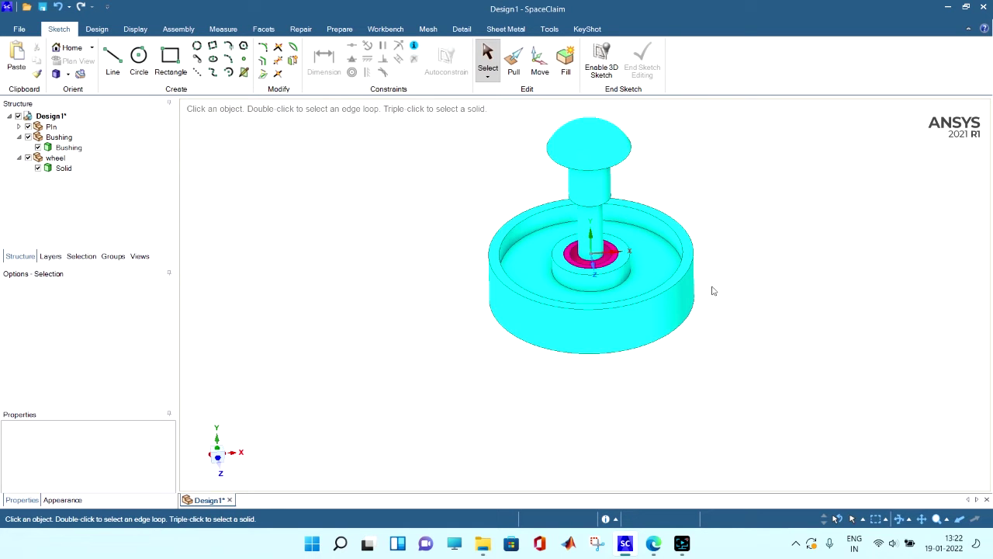
{"action": "mouse_move", "coordinate": [712, 288]}
{"action": "middle_mouse_down"}
{"action": "mouse_move", "coordinate": [700, 237]}
{"action": "mouse_move", "coordinate": [725, 189]}
{"action": "mouse_move", "coordinate": [709, 255]}
{"action": "mouse_move", "coordinate": [714, 179]}
{"action": "mouse_move", "coordinate": [725, 224]}
{"action": "mouse_move", "coordinate": [721, 196]}
{"action": "mouse_move", "coordinate": [686, 277]}
{"action": "mouse_move", "coordinate": [694, 259]}
{"action": "middle_mouse_up"}
{"action": "left_click", "coordinate": [98, 29]}
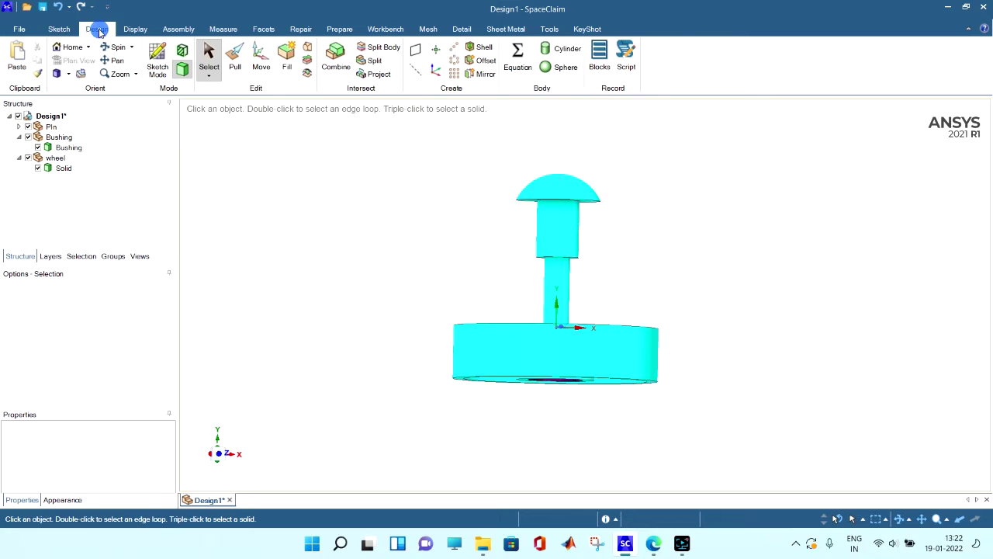
{"action": "left_click", "coordinate": [135, 28]}
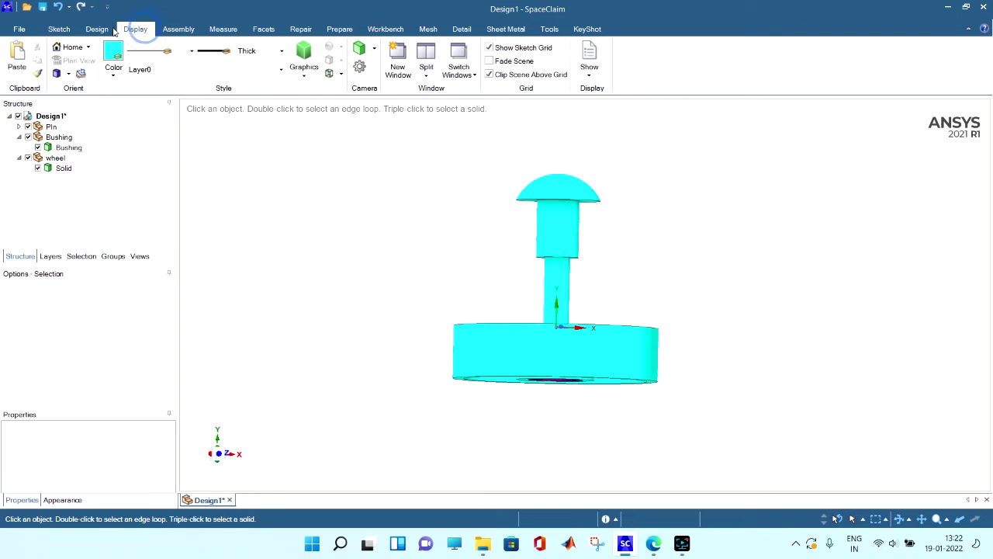
{"action": "left_click", "coordinate": [97, 29]}
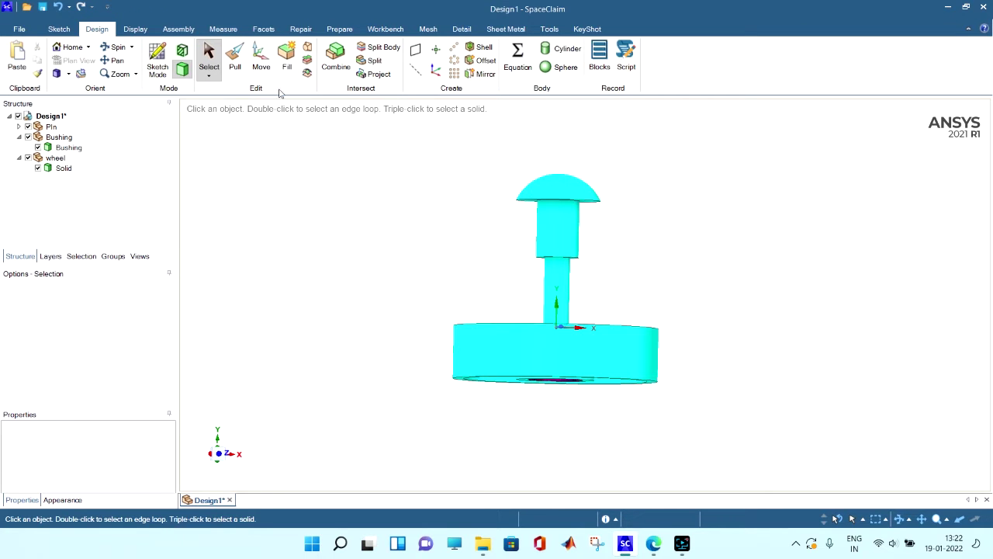
Step: Add a Tangent assembly condition between the flat underside of the Pin's head and the upper face of the wheel's hub
{"action": "left_click", "coordinate": [178, 29]}
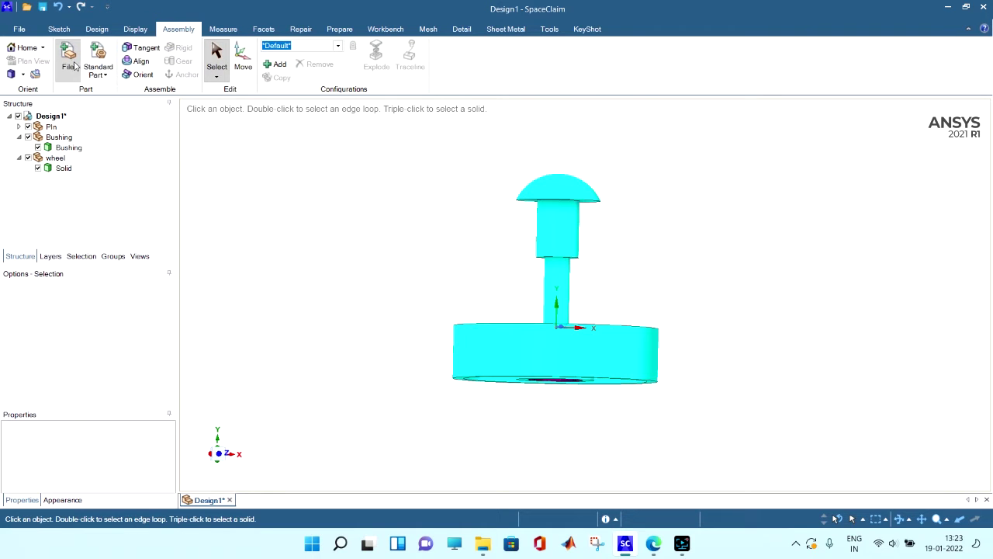
{"action": "left_click", "coordinate": [144, 75]}
{"action": "middle_click_drag", "start_coordinate": [648, 229], "coordinate": [626, 178]}
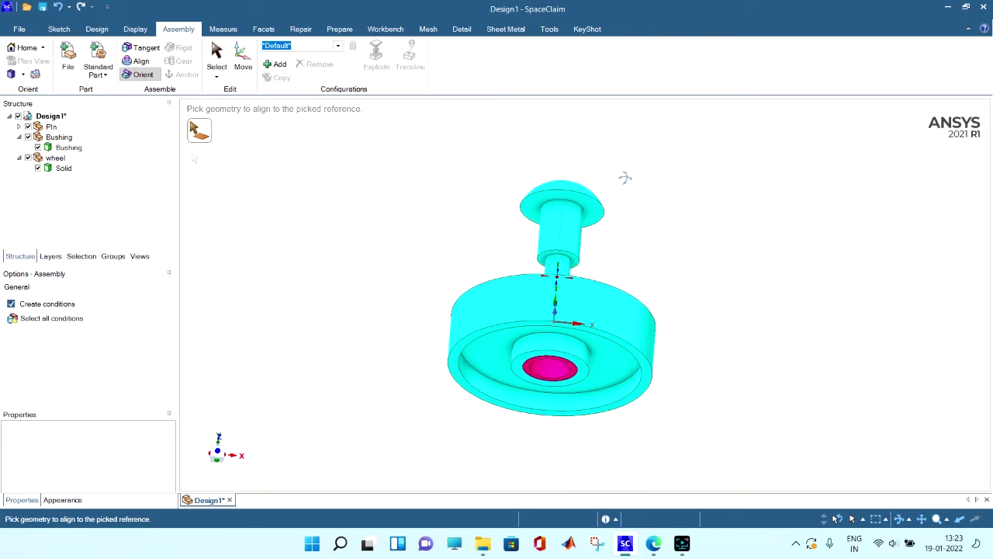
{"action": "left_click", "coordinate": [140, 62]}
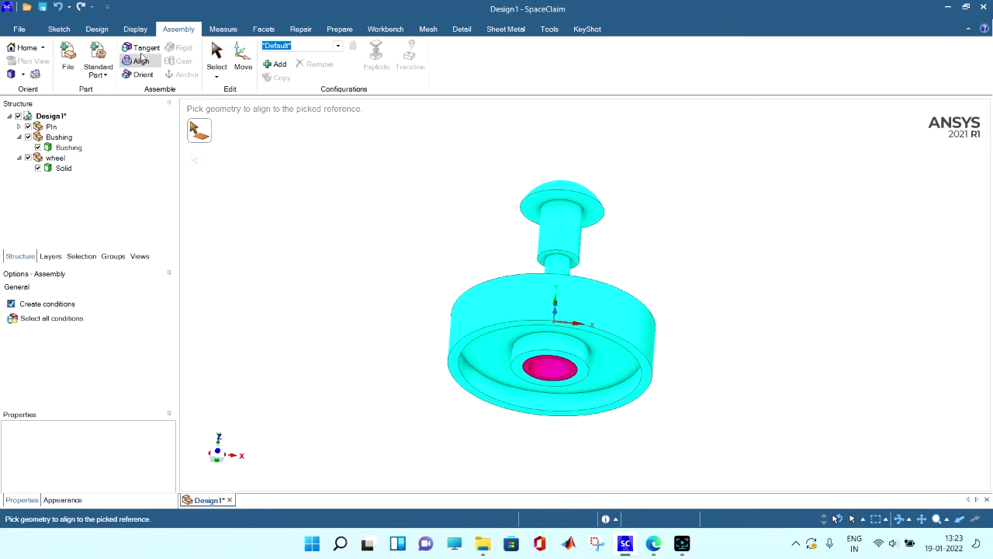
{"action": "left_click", "coordinate": [142, 48]}
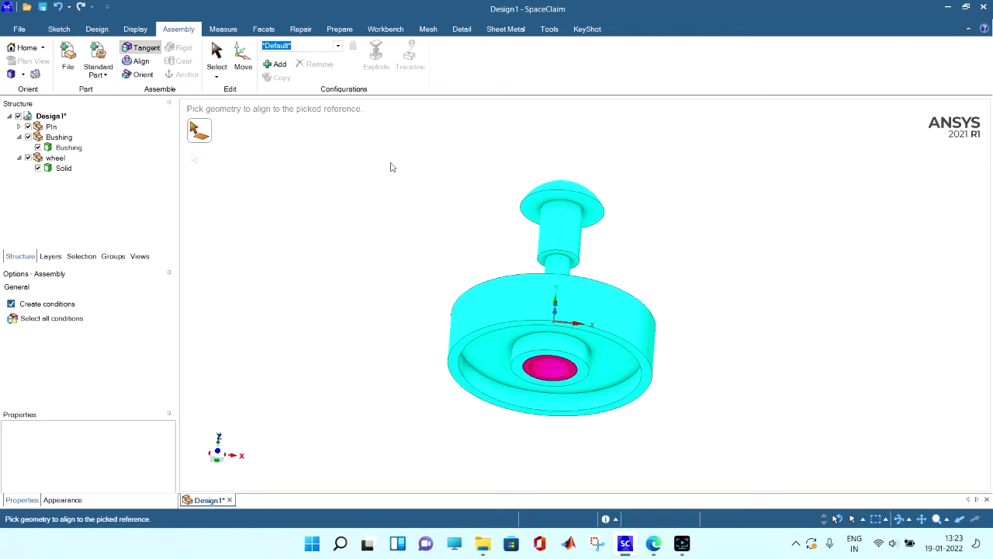
{"action": "left_click", "coordinate": [592, 212]}
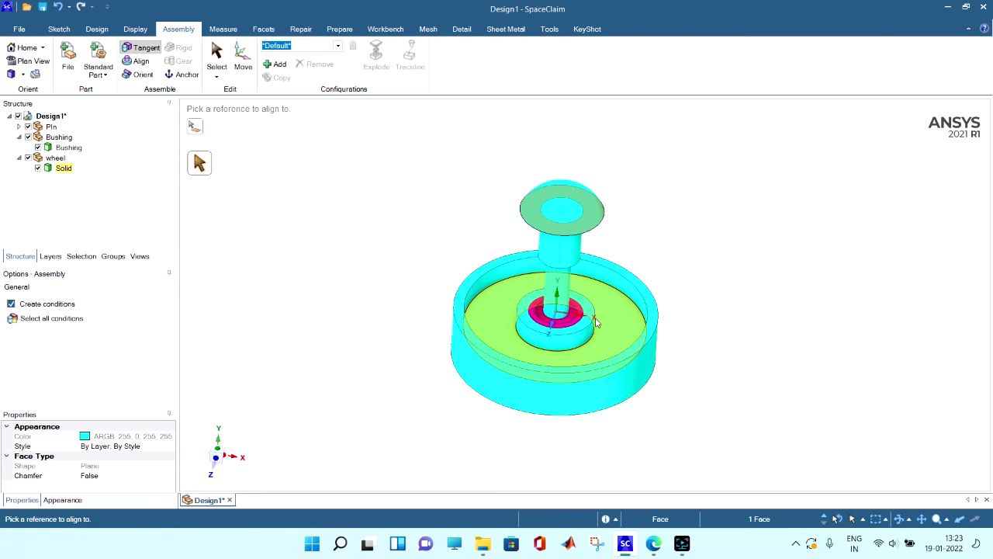
{"action": "left_click", "coordinate": [590, 314]}
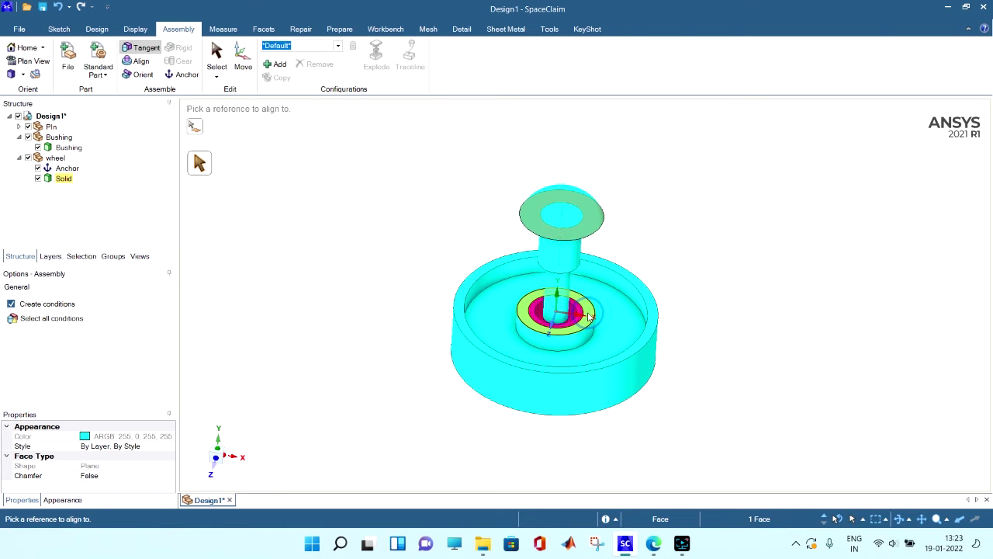
{"action": "mouse_move", "coordinate": [687, 231]}
{"action": "middle_mouse_down"}
{"action": "mouse_move", "coordinate": [667, 161]}
{"action": "mouse_move", "coordinate": [725, 222]}
{"action": "mouse_move", "coordinate": [661, 242]}
{"action": "mouse_move", "coordinate": [674, 246]}
{"action": "mouse_move", "coordinate": [681, 233]}
{"action": "middle_mouse_up"}
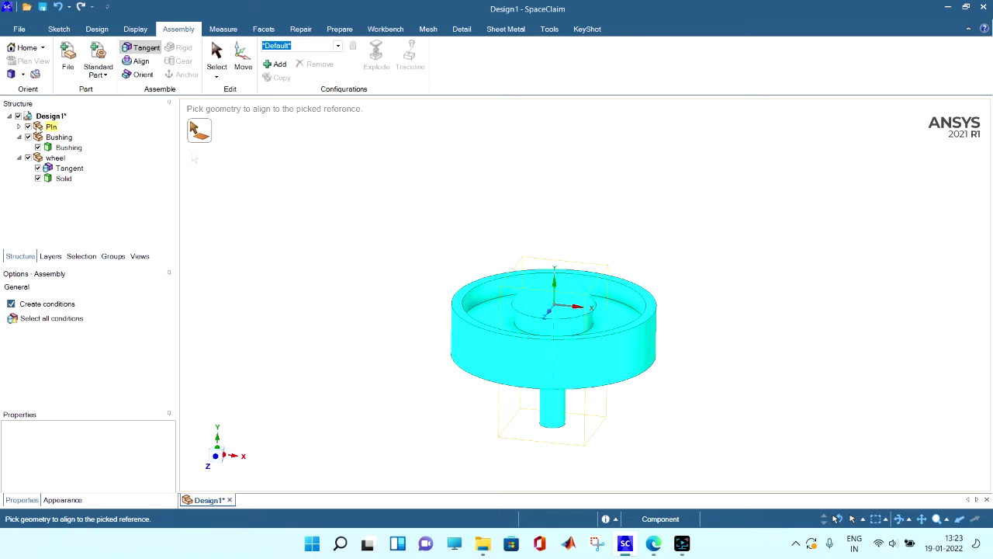
Step: Try to move the Pin body 2 mm upward along the Y axis
{"action": "left_click", "coordinate": [17, 127]}
{"action": "left_click", "coordinate": [61, 148]}
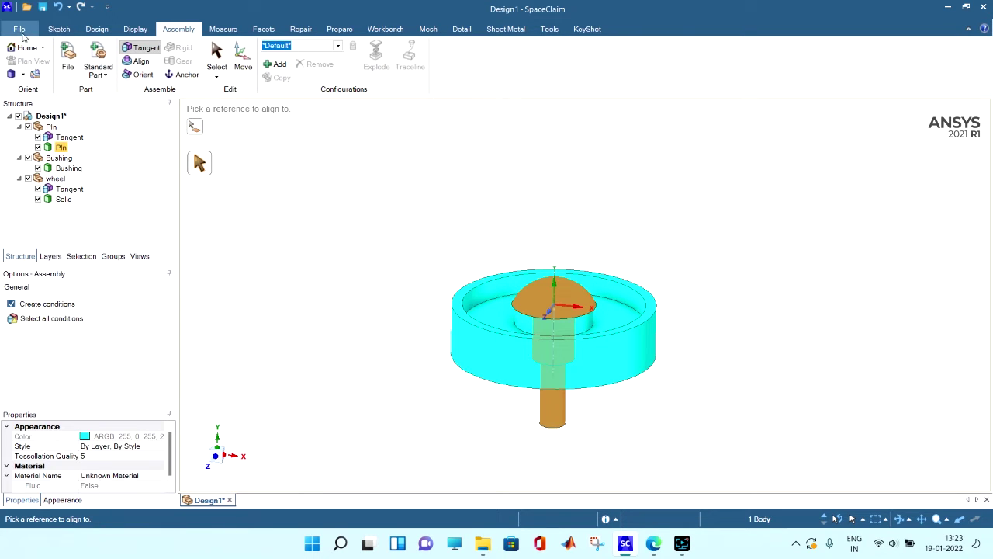
{"action": "left_click", "coordinate": [58, 31]}
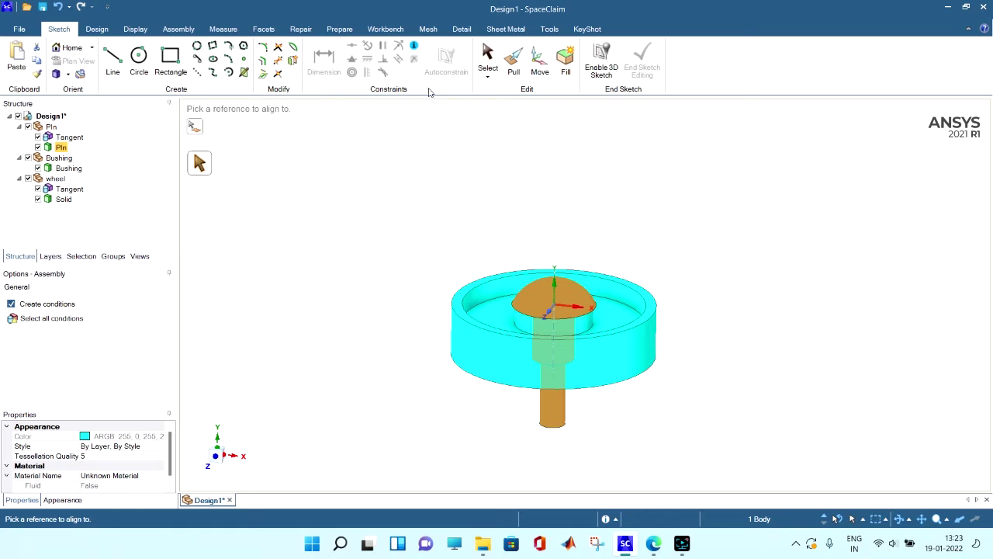
{"action": "left_click", "coordinate": [539, 64]}
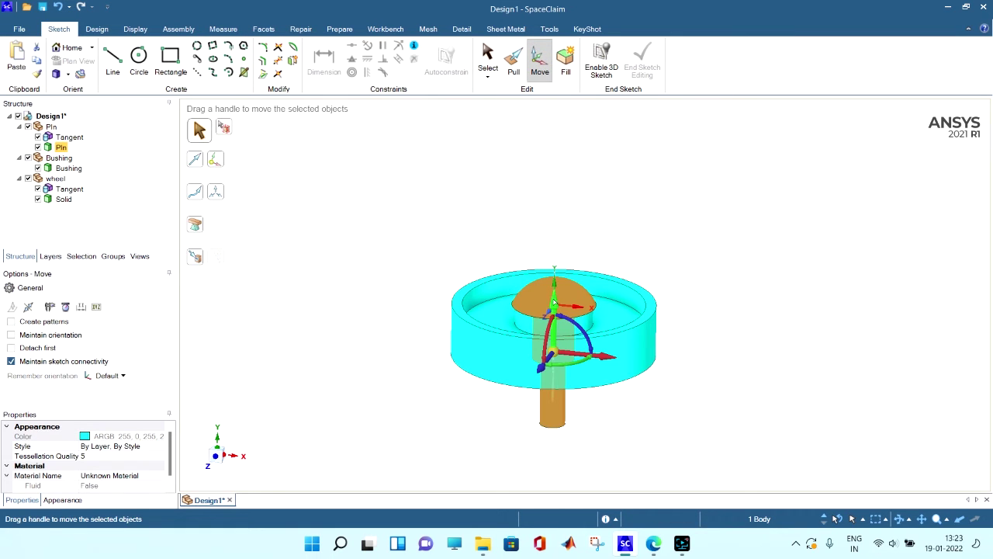
{"action": "left_click", "coordinate": [554, 302]}
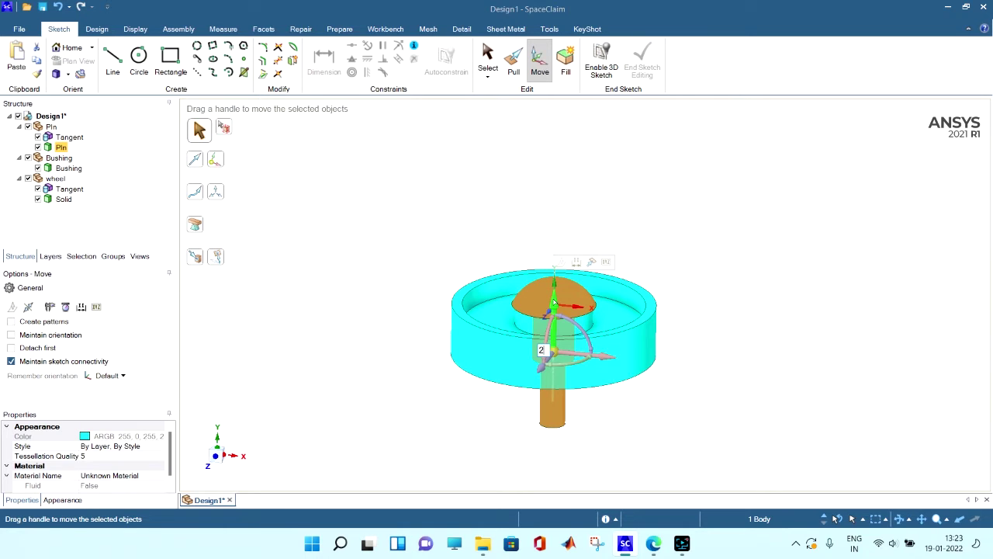
{"action": "key", "text": "Return"}
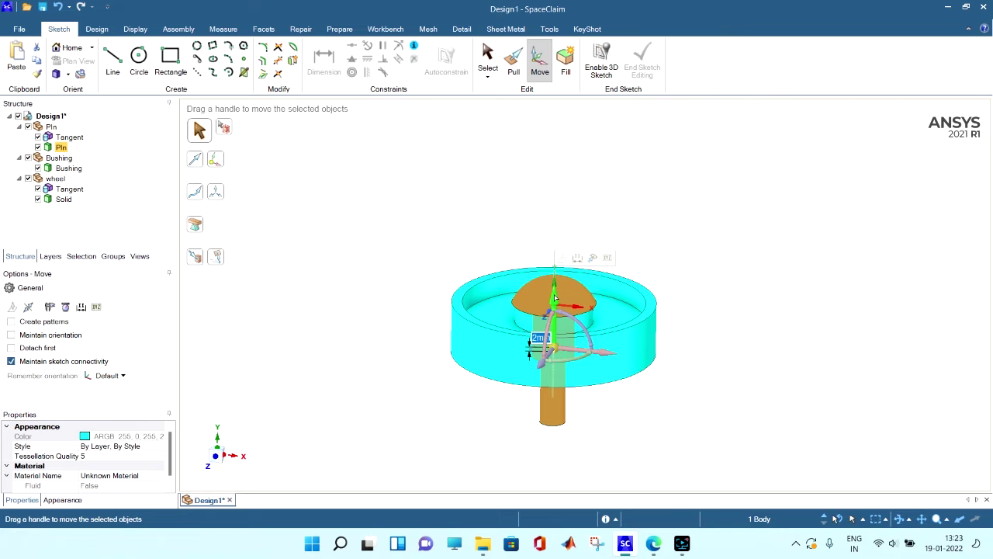
{"action": "left_click", "coordinate": [732, 326]}
{"action": "mouse_move", "coordinate": [732, 326]}
{"action": "middle_mouse_down"}
{"action": "mouse_move", "coordinate": [739, 294]}
{"action": "mouse_move", "coordinate": [750, 317]}
{"action": "mouse_move", "coordinate": [735, 321]}
{"action": "middle_mouse_up"}
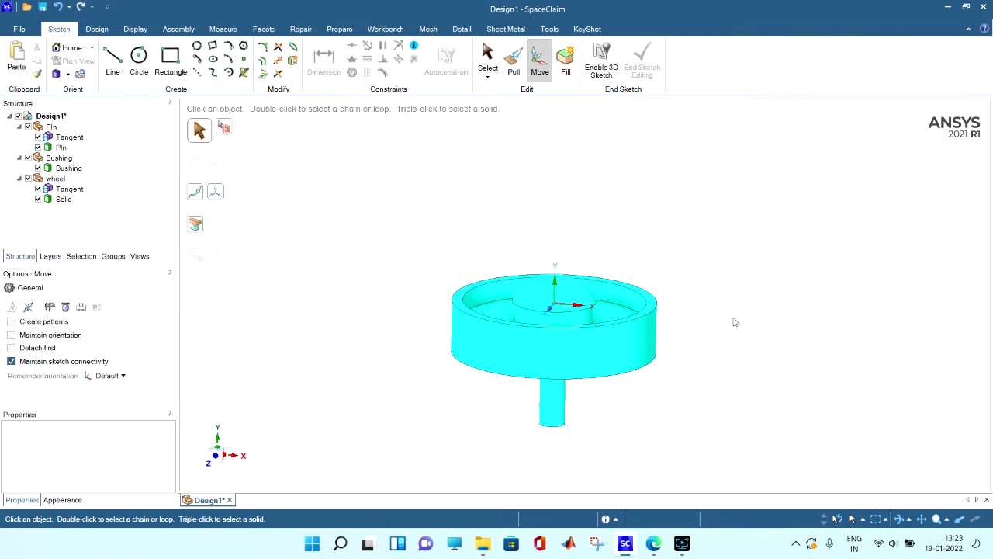
{"action": "key", "text": "ctrl+z"}
Step: Try the 2 mm upward Y-axis move of the Pin body again from the front view
{"action": "left_click", "coordinate": [696, 335]}
{"action": "middle_click_drag", "start_coordinate": [696, 334], "coordinate": [710, 309]}
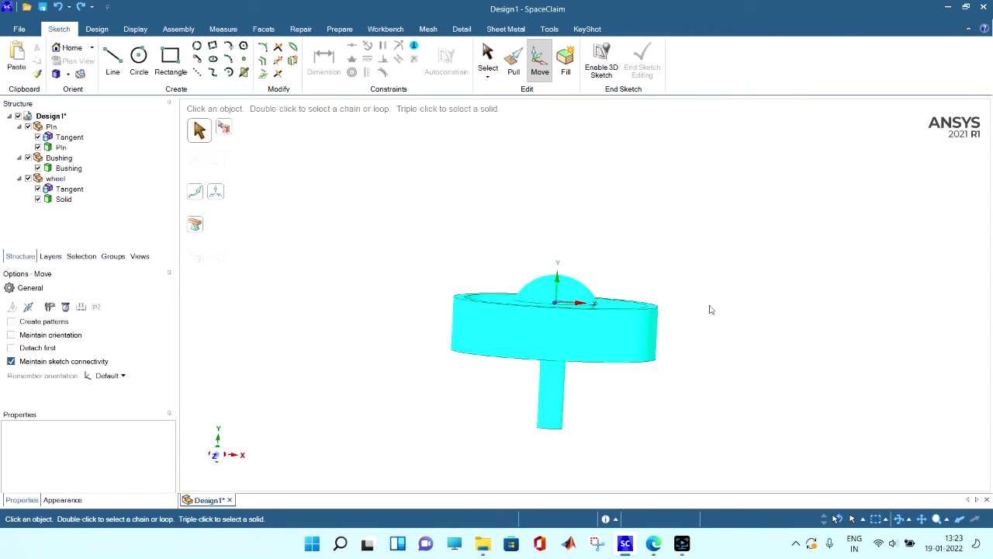
{"action": "left_click", "coordinate": [219, 455]}
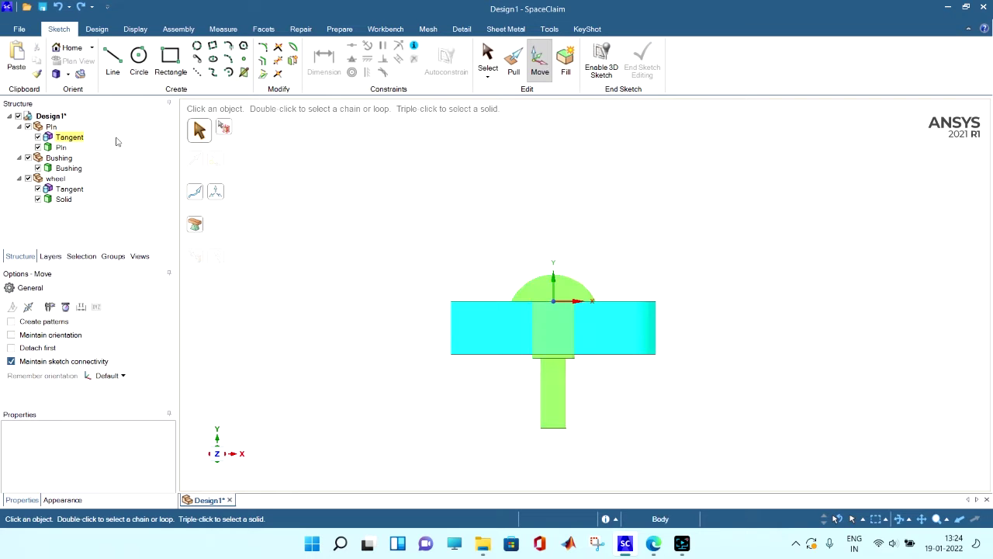
{"action": "left_click", "coordinate": [61, 146]}
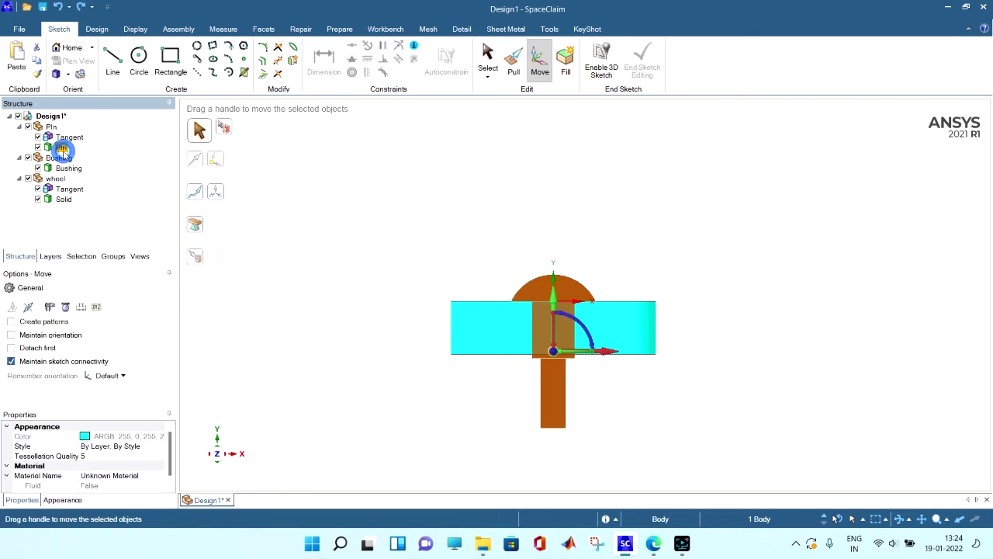
{"action": "left_click", "coordinate": [555, 298]}
{"action": "key", "text": "space"}
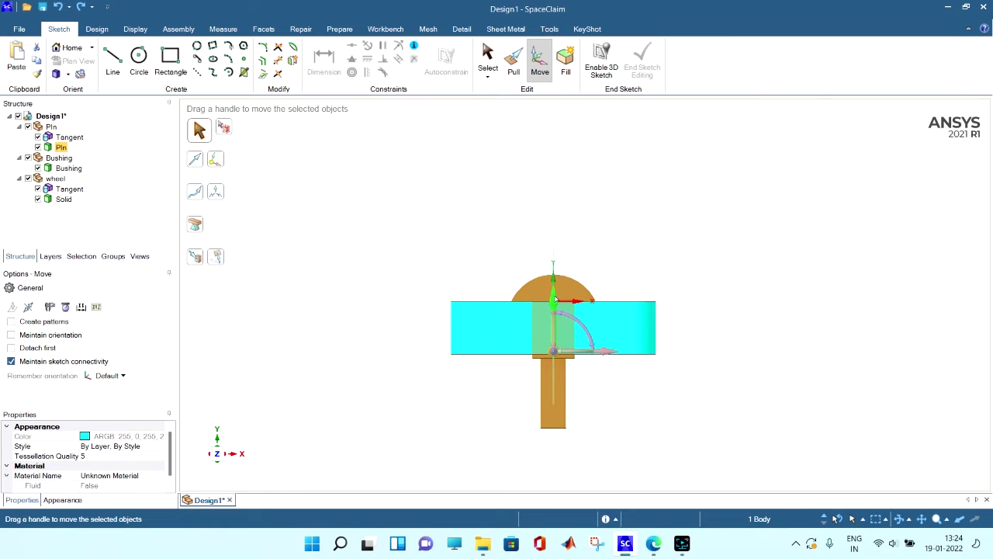
{"action": "key", "text": "Return"}
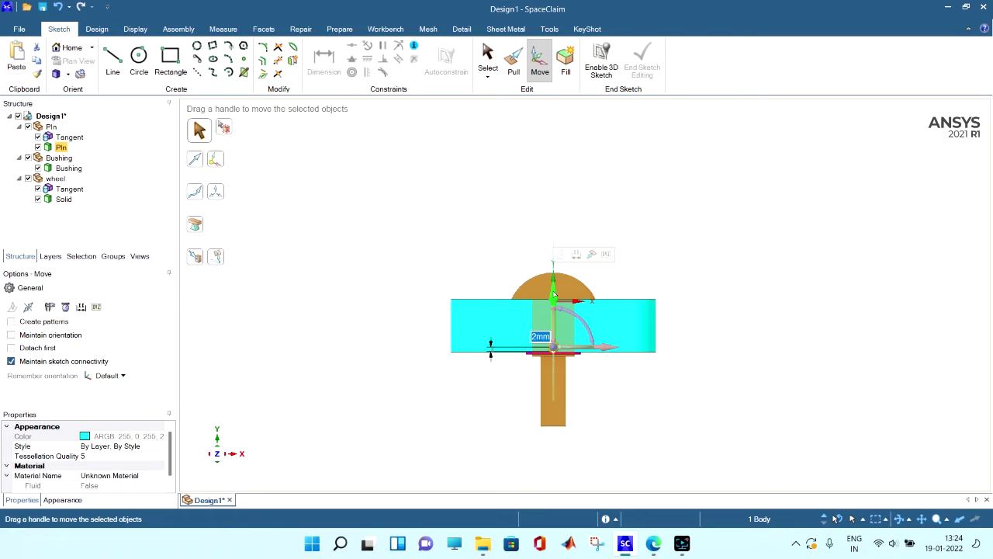
{"action": "key", "text": "ctrl+z"}
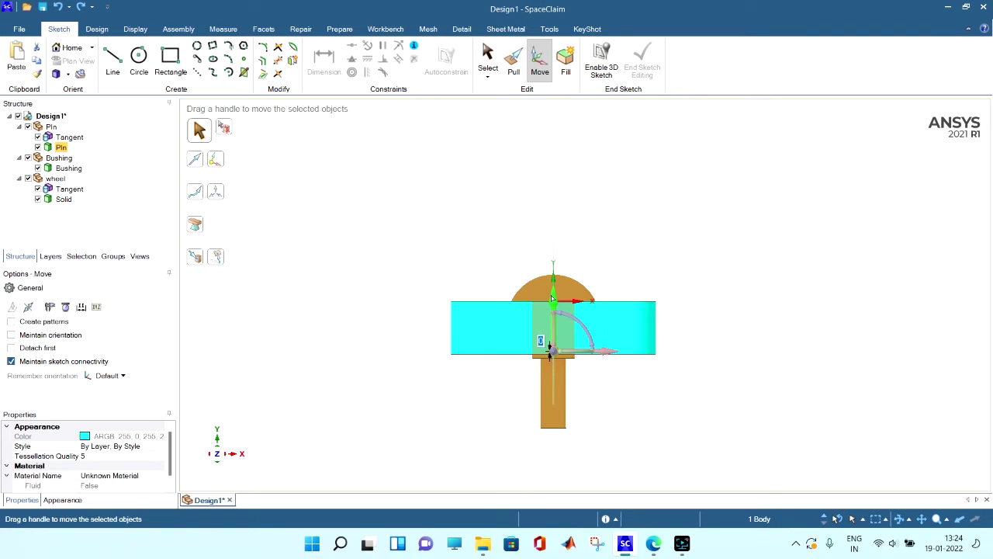
Step: Try to move the Pin body 2 mm downward along Y, and undo back to before the Tangent condition
{"action": "key", "text": "Return"}
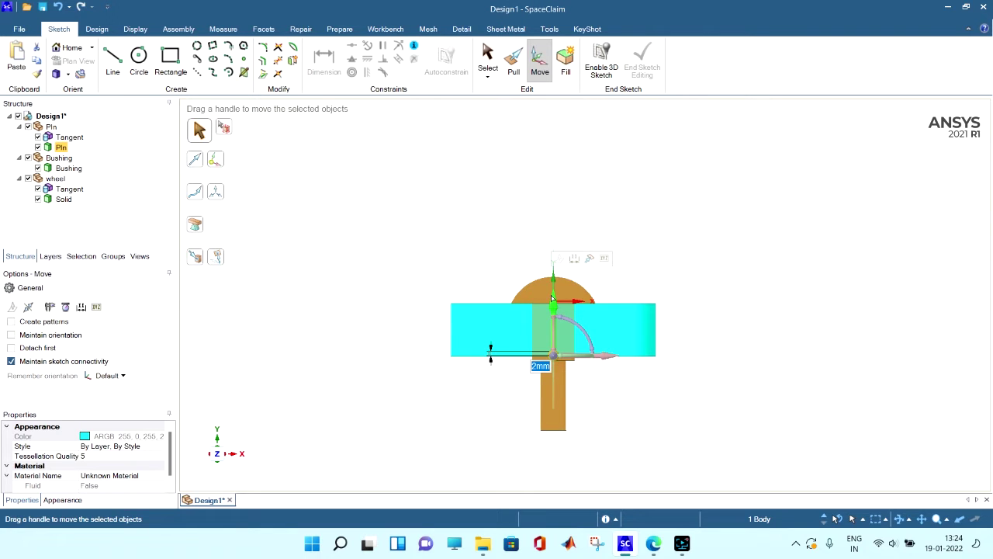
{"action": "left_click", "coordinate": [672, 268]}
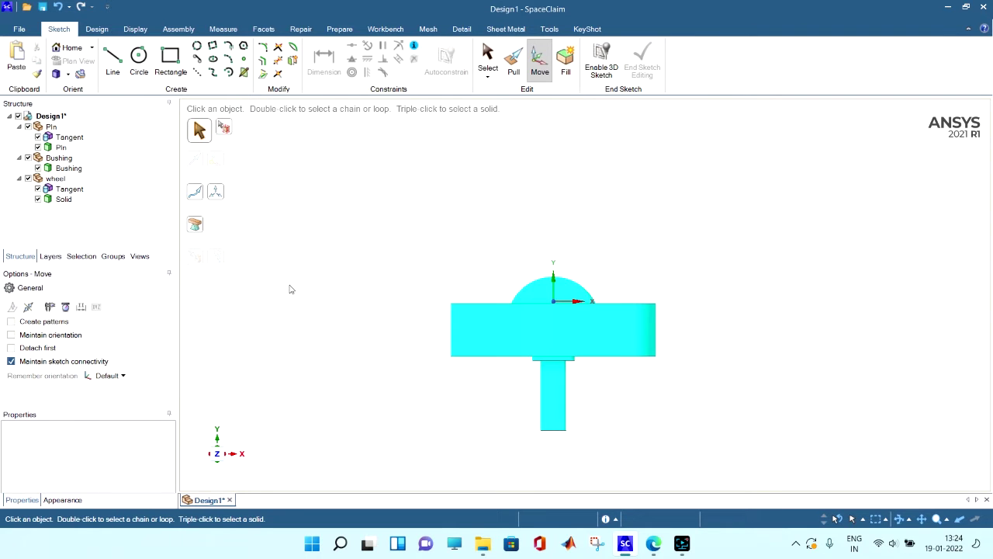
{"action": "key", "text": "ctrl+z"}
{"action": "key", "text": "ctrl+z"}
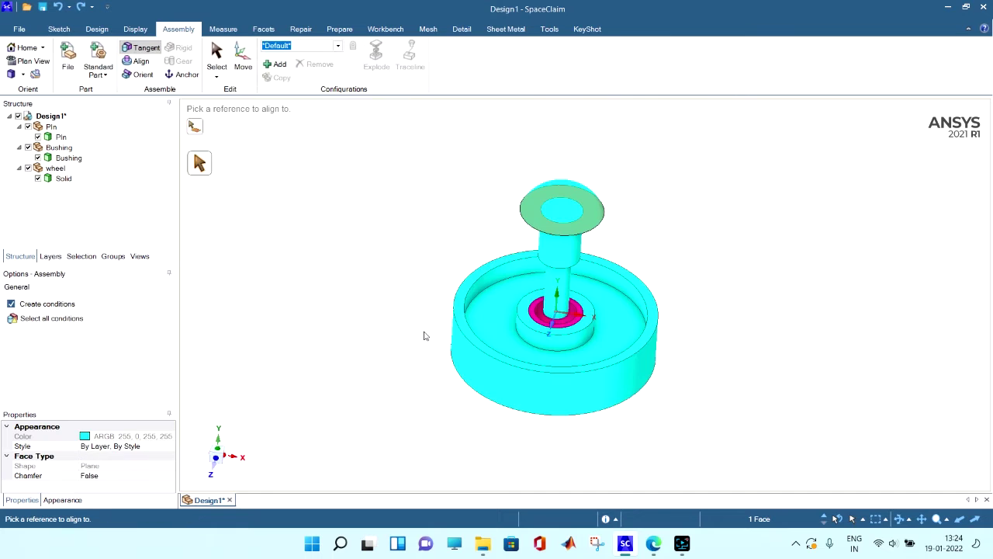
Step: Reapply the Tangent assembly condition between the flat underside of the Pin's head and the upper face of the wheel's hub
{"action": "middle_click_drag", "start_coordinate": [761, 288], "coordinate": [701, 168]}
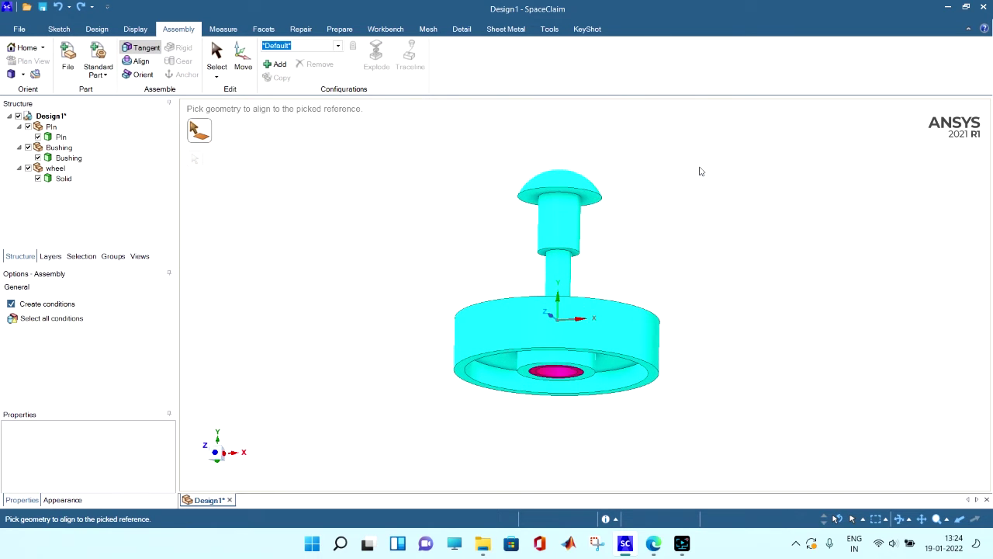
{"action": "left_click", "coordinate": [591, 198]}
{"action": "middle_click_drag", "start_coordinate": [610, 247], "coordinate": [612, 323]}
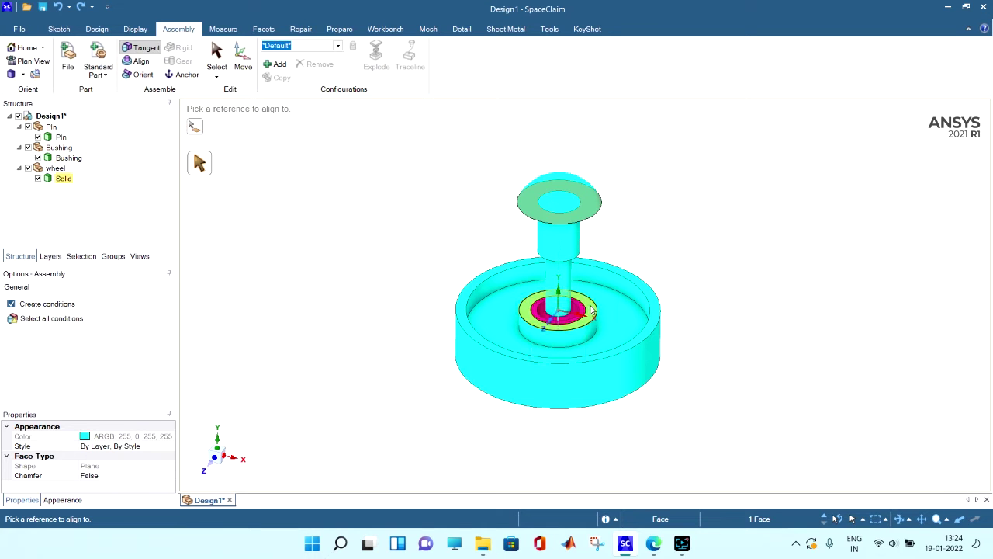
{"action": "left_click", "coordinate": [590, 309]}
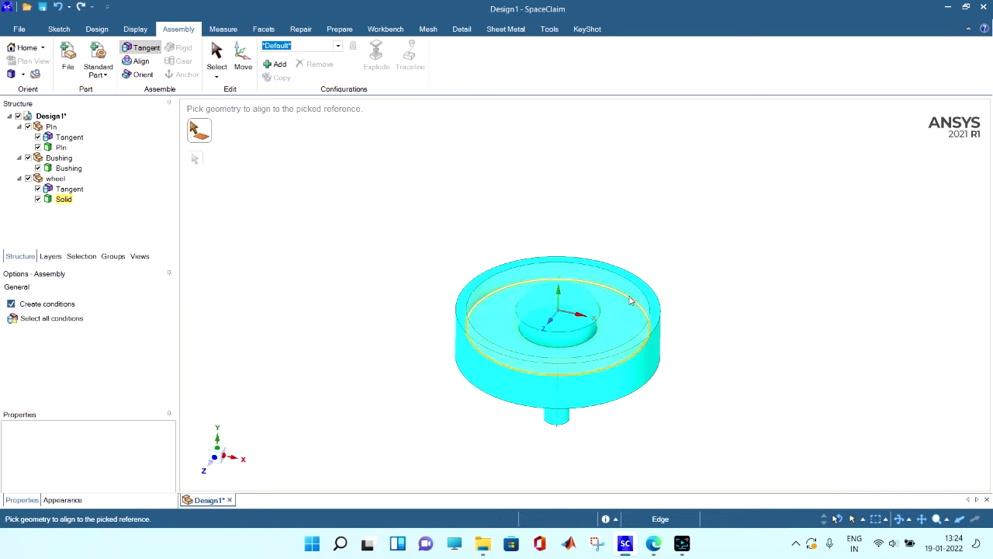
{"action": "middle_click_drag", "start_coordinate": [656, 233], "coordinate": [668, 203]}
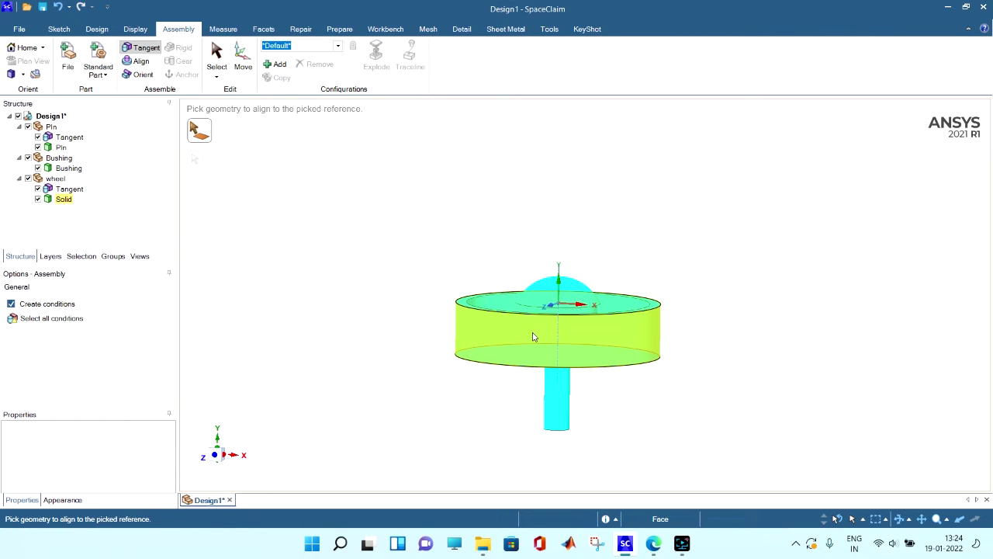
Step: Delete the Tangent condition between the Pin and wheel, and move the Pin body 2 mm upward along the Y axis
{"action": "right_click", "coordinate": [75, 138]}
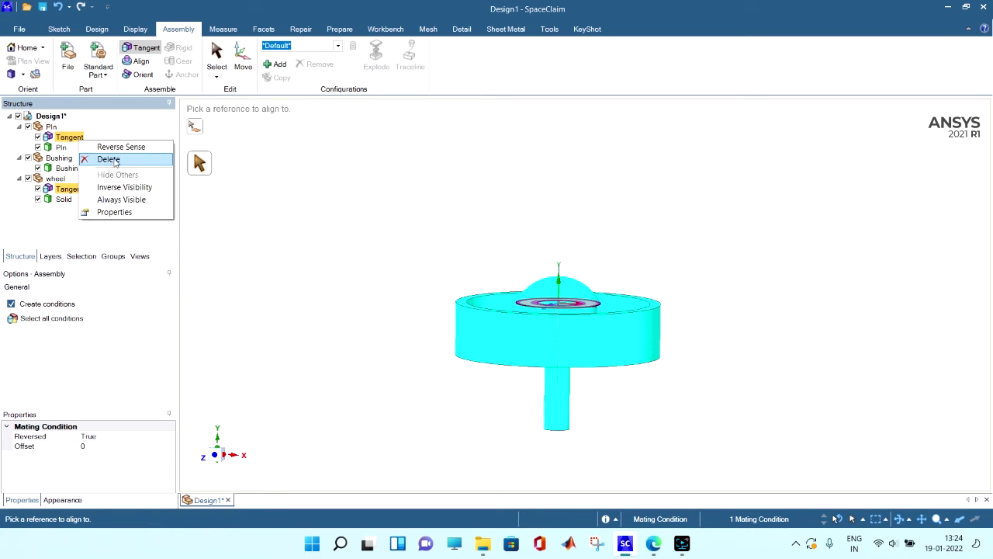
{"action": "left_click", "coordinate": [115, 160]}
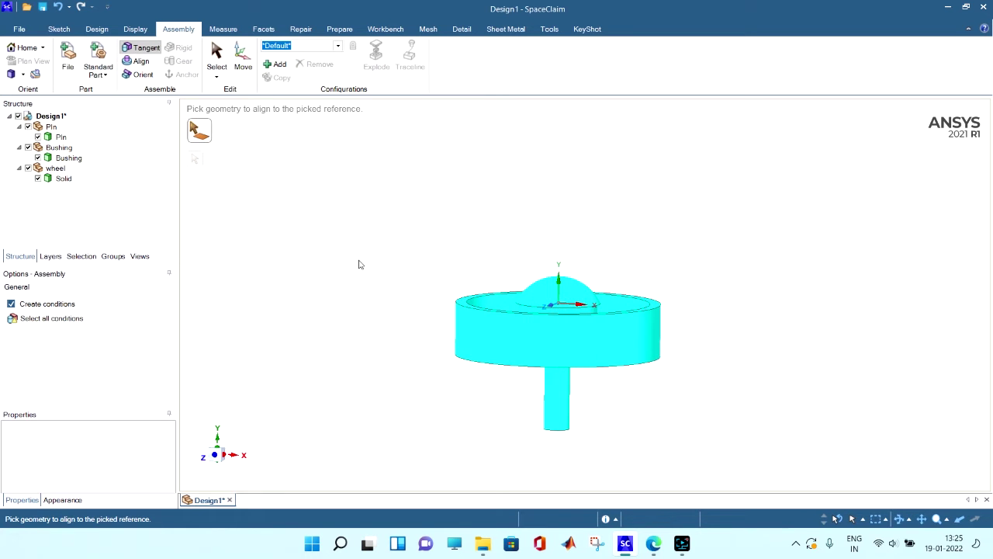
{"action": "left_click", "coordinate": [243, 59]}
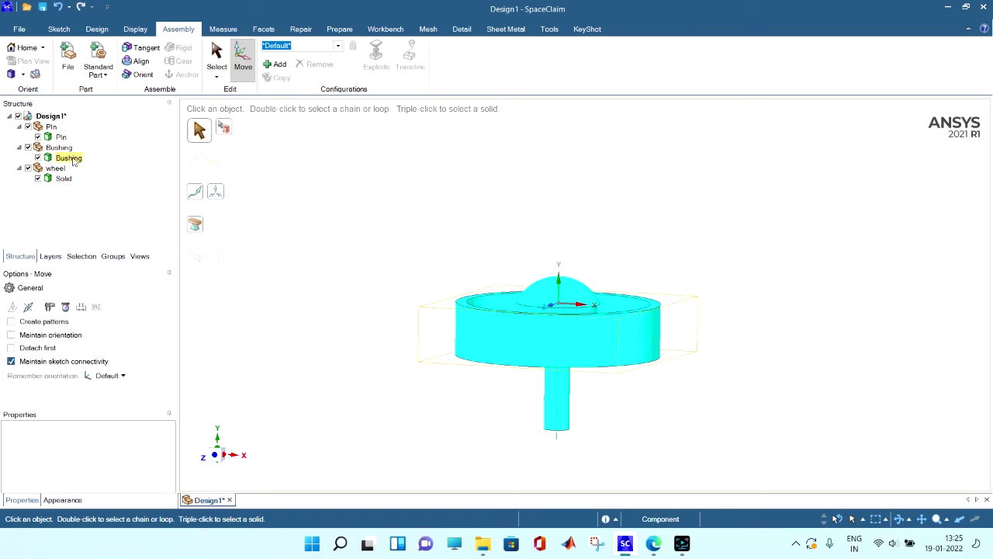
{"action": "left_click", "coordinate": [61, 139]}
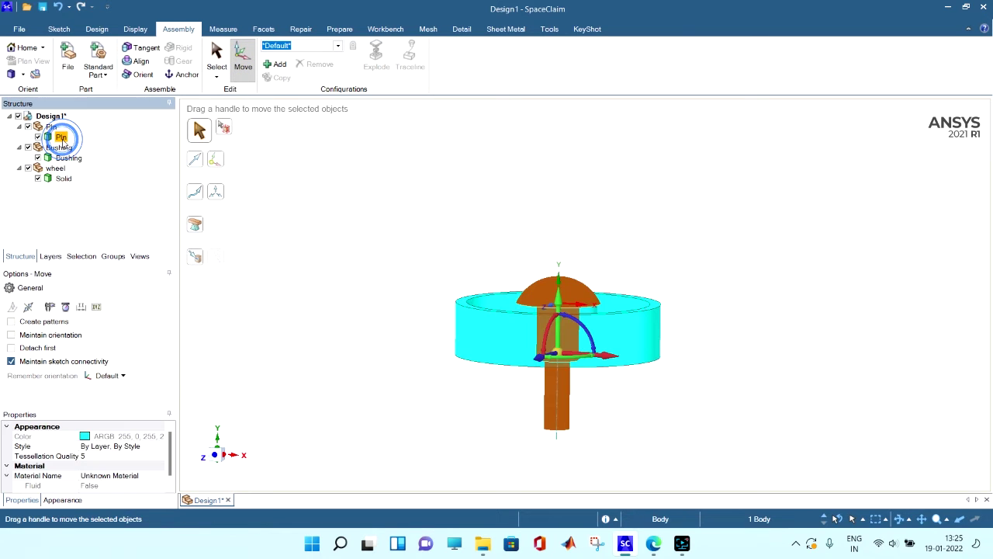
{"action": "left_click", "coordinate": [560, 298]}
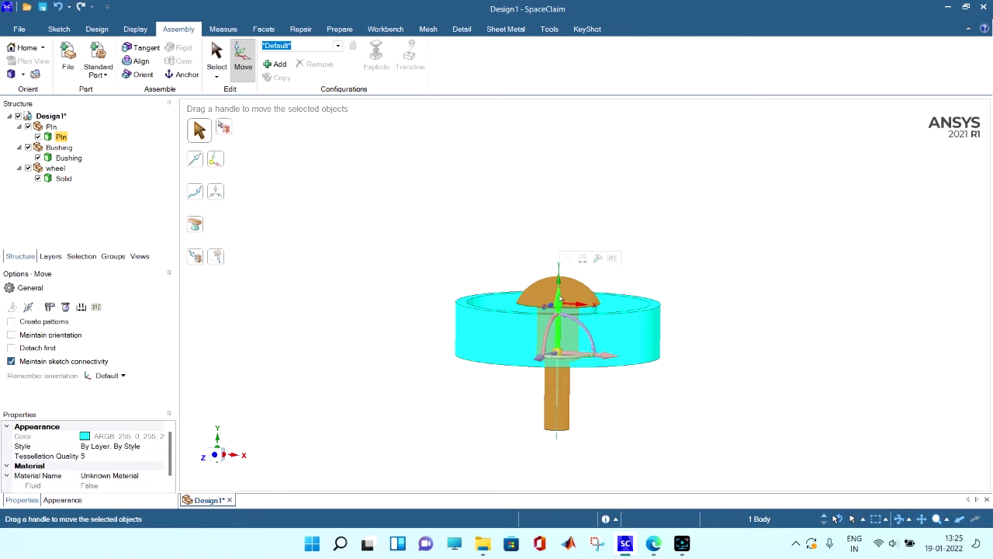
{"action": "key", "text": "space"}
{"action": "key", "text": "Return"}
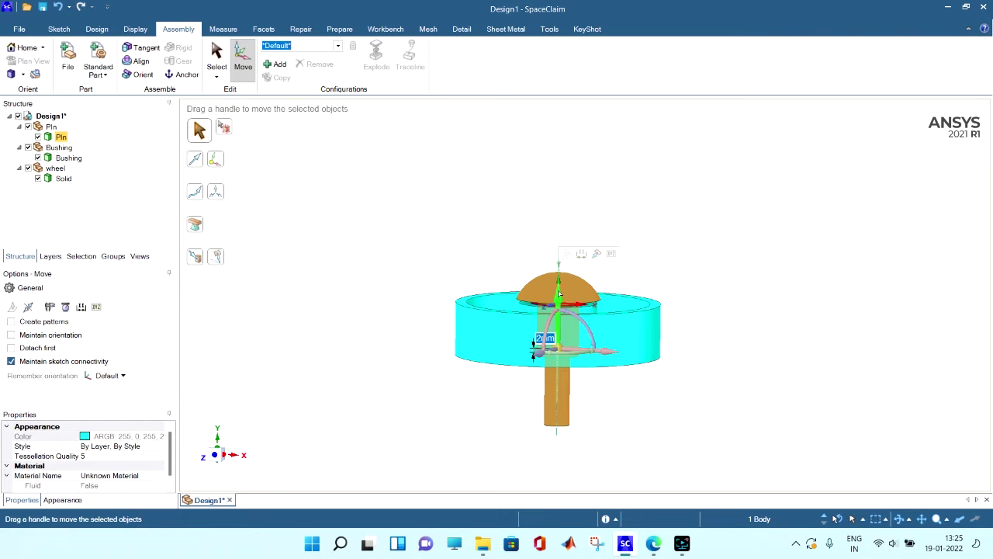
{"action": "left_click", "coordinate": [463, 403]}
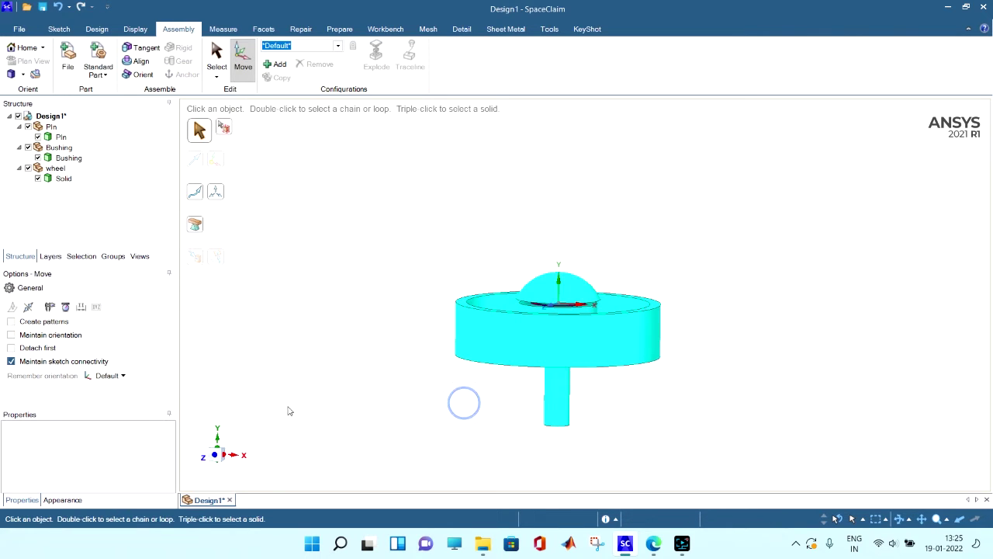
Step: Examine the gap under the Pin's head from the front and the Bushing's fit in the wheel from below
{"action": "left_click", "coordinate": [218, 459]}
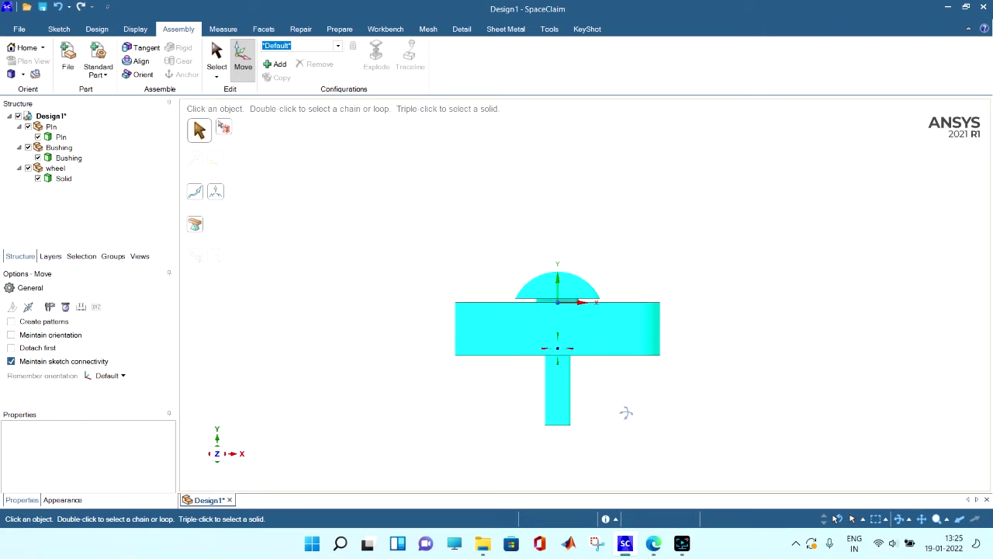
{"action": "middle_click_drag", "start_coordinate": [626, 412], "coordinate": [635, 335]}
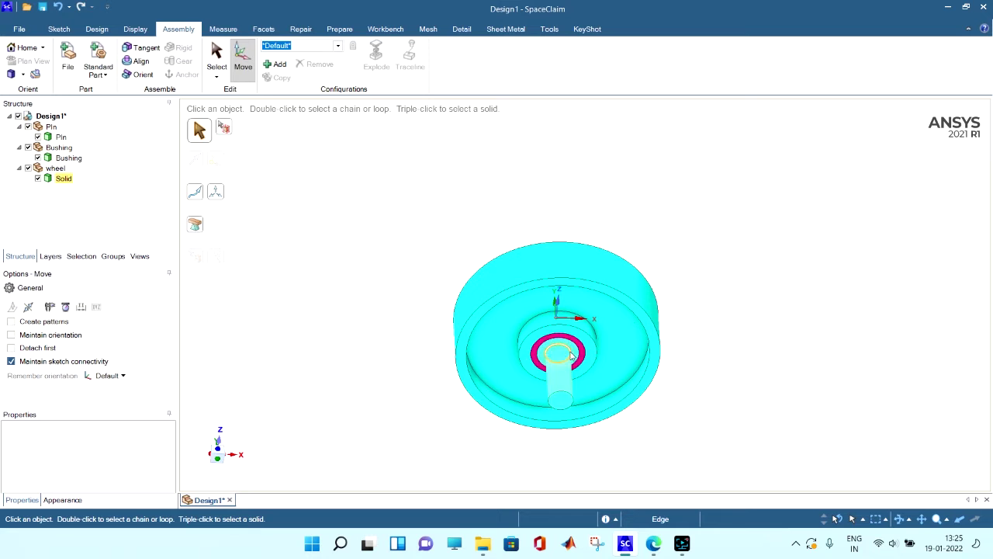
{"action": "scroll", "coordinate": [581, 352], "scroll_direction": "up", "scroll_amount": 5}
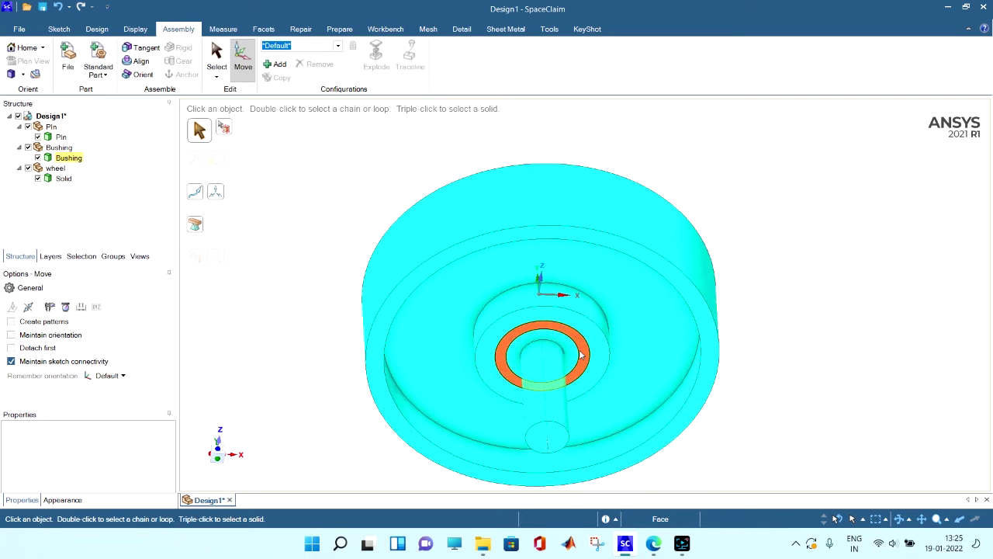
{"action": "left_click", "coordinate": [581, 353]}
{"action": "scroll", "coordinate": [764, 390], "scroll_direction": "down", "scroll_amount": 2}
{"action": "scroll", "coordinate": [764, 391], "scroll_direction": "down", "scroll_amount": 2}
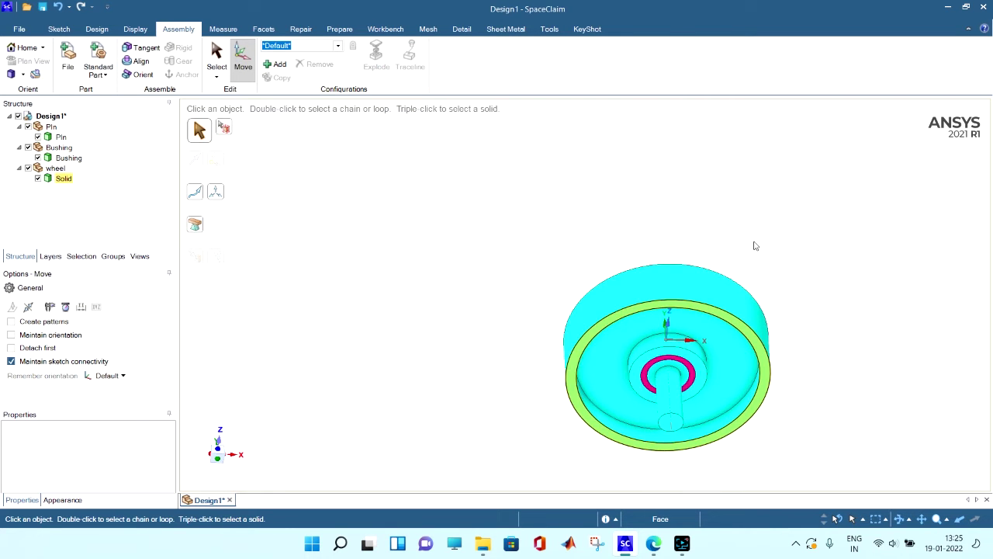
{"action": "middle_click_drag", "start_coordinate": [757, 246], "coordinate": [770, 374]}
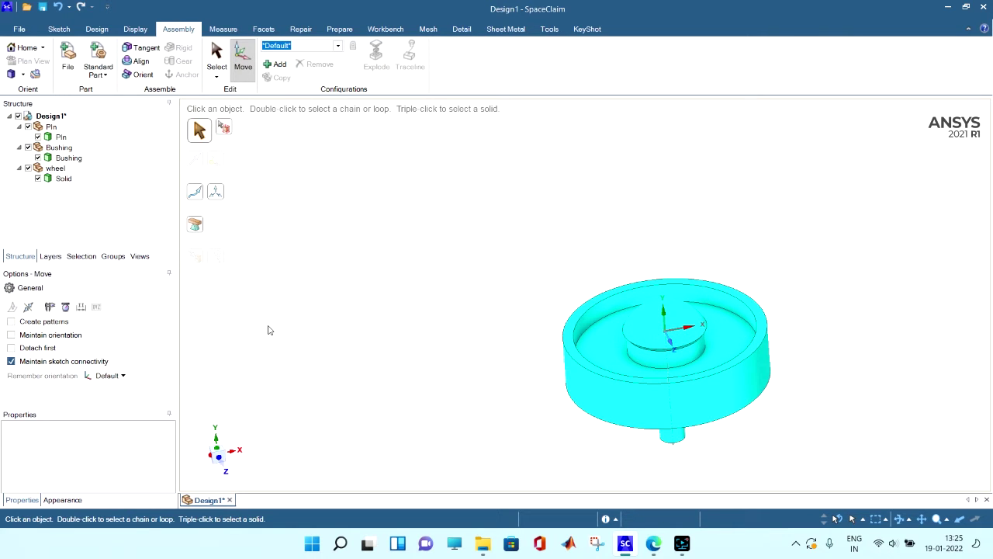
Step: Hide the Pin, Bushing and wheel components to clear the workspace for sketching
{"action": "left_click", "coordinate": [17, 116]}
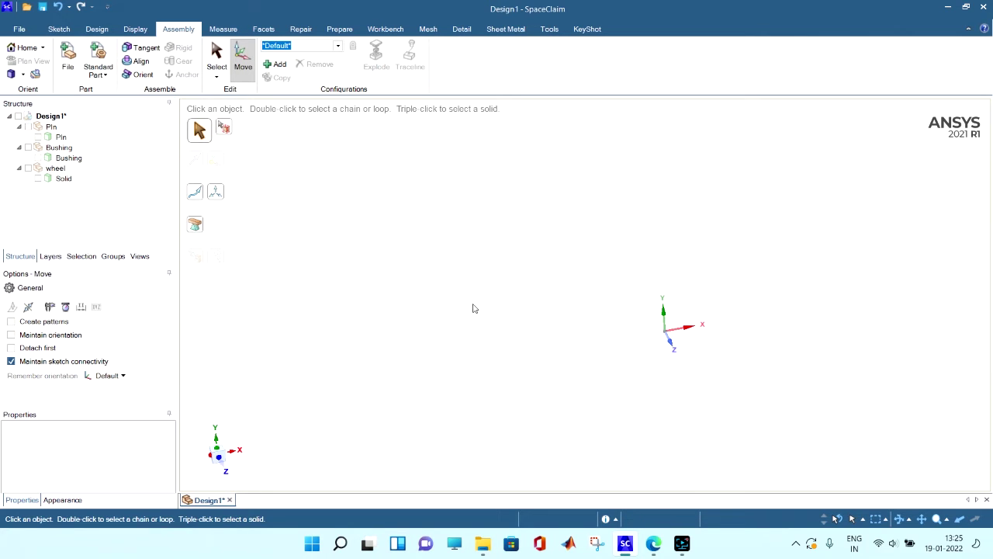
{"action": "left_click", "coordinate": [18, 116]}
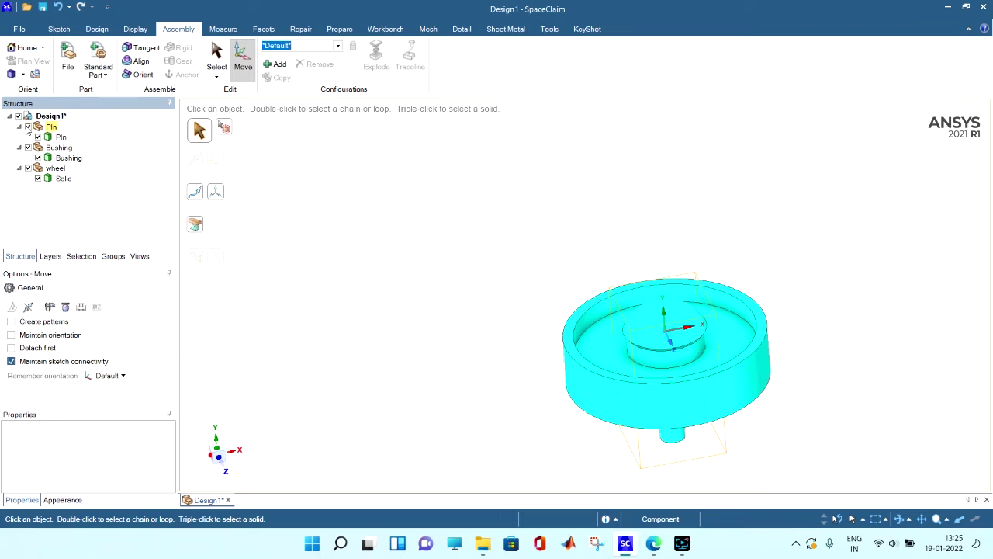
{"action": "left_click", "coordinate": [27, 148]}
{"action": "left_click", "coordinate": [28, 168]}
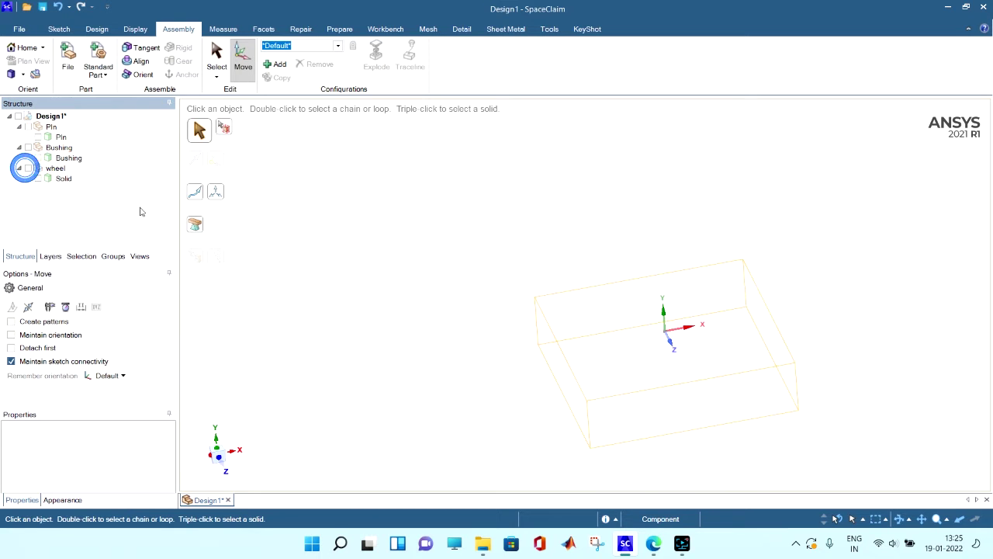
{"action": "left_click", "coordinate": [412, 294]}
{"action": "left_click", "coordinate": [59, 29]}
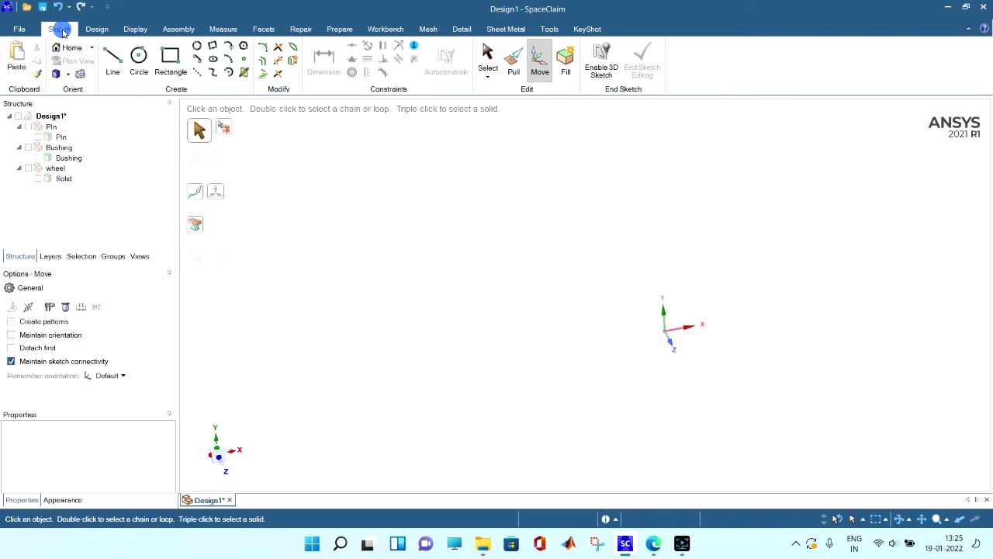
Step: Start a new sketch on the horizontal XZ plane through the origin, viewed along the Y axis
{"action": "left_click", "coordinate": [97, 28]}
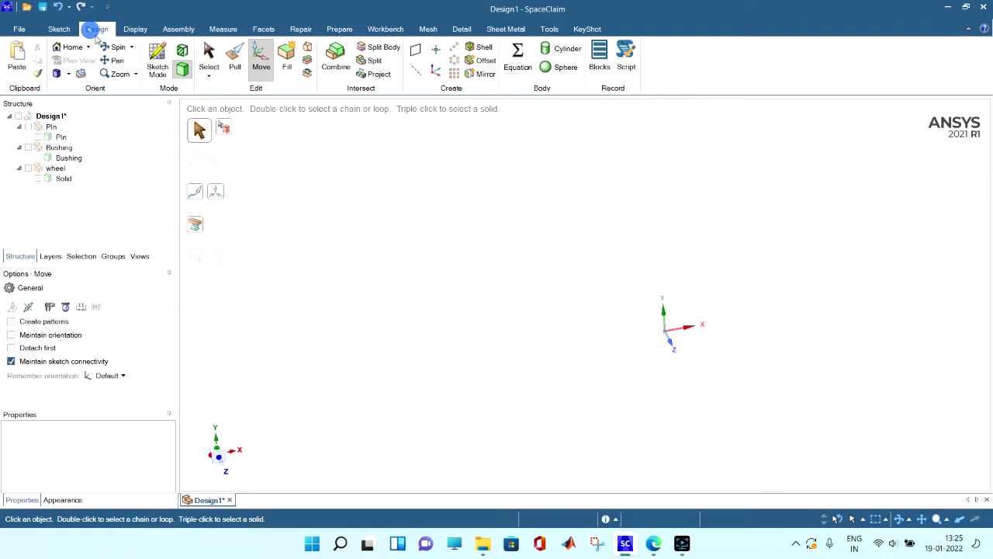
{"action": "left_click", "coordinate": [154, 53]}
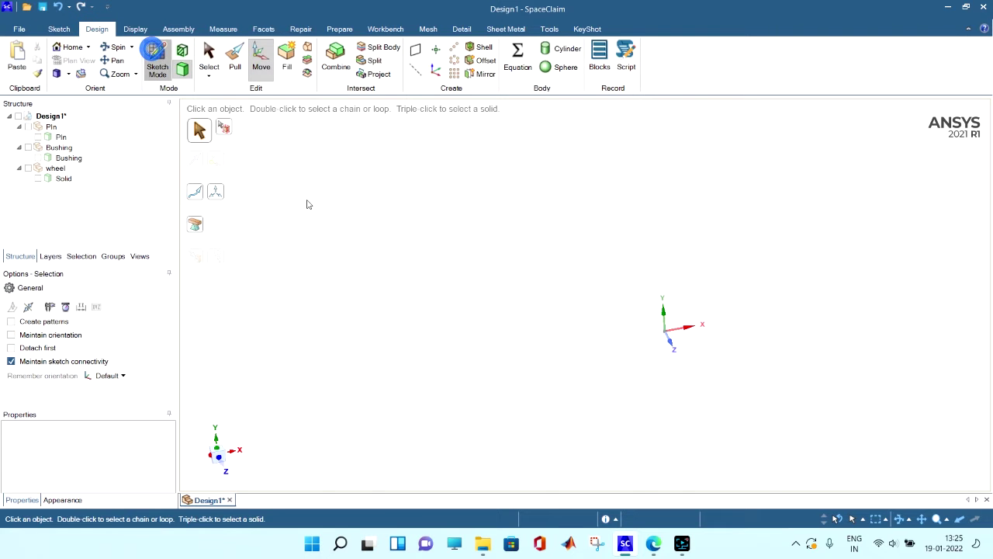
{"action": "left_click", "coordinate": [218, 458]}
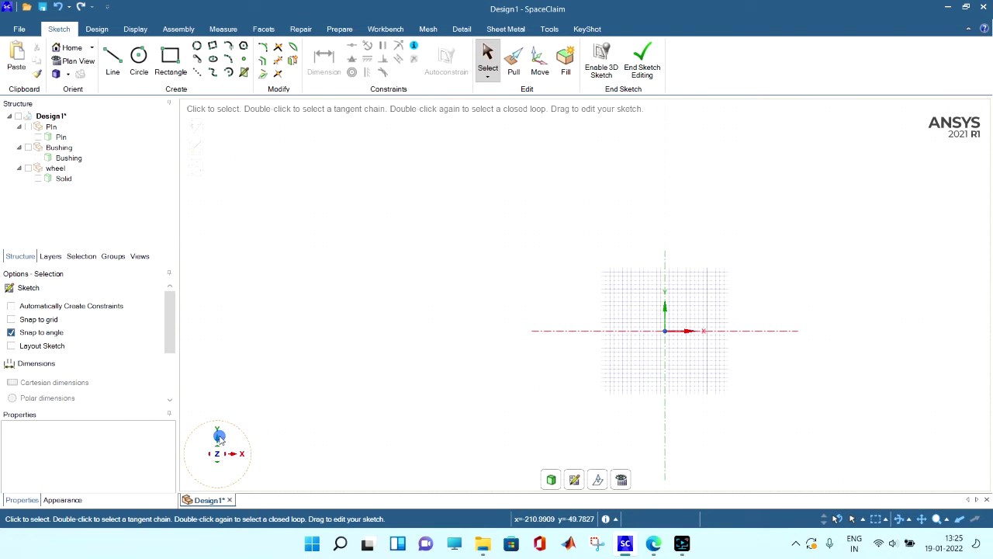
{"action": "left_click", "coordinate": [218, 437]}
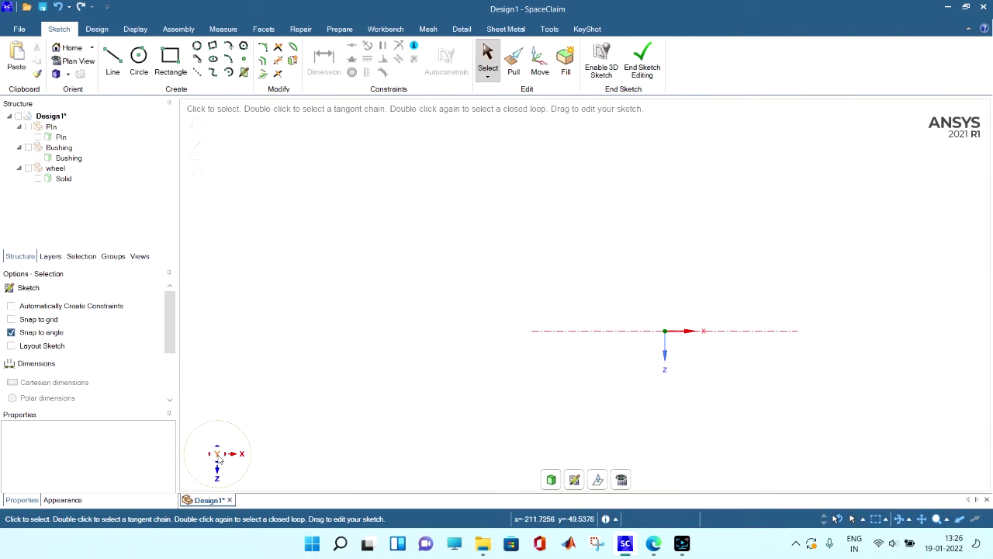
{"action": "left_click", "coordinate": [583, 408]}
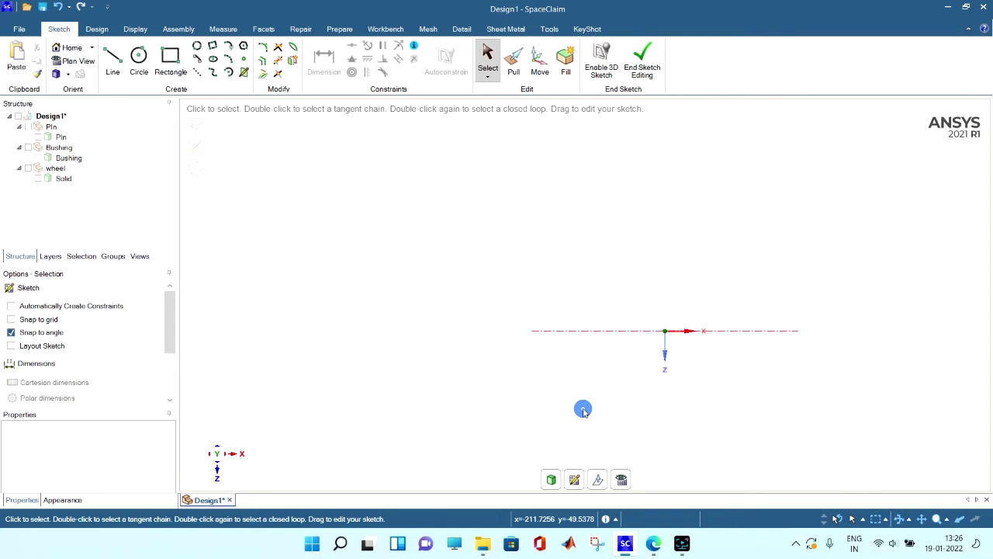
{"action": "left_click", "coordinate": [575, 480]}
{"action": "left_click", "coordinate": [599, 380]}
{"action": "scroll", "coordinate": [645, 348], "scroll_direction": "up", "scroll_amount": 3}
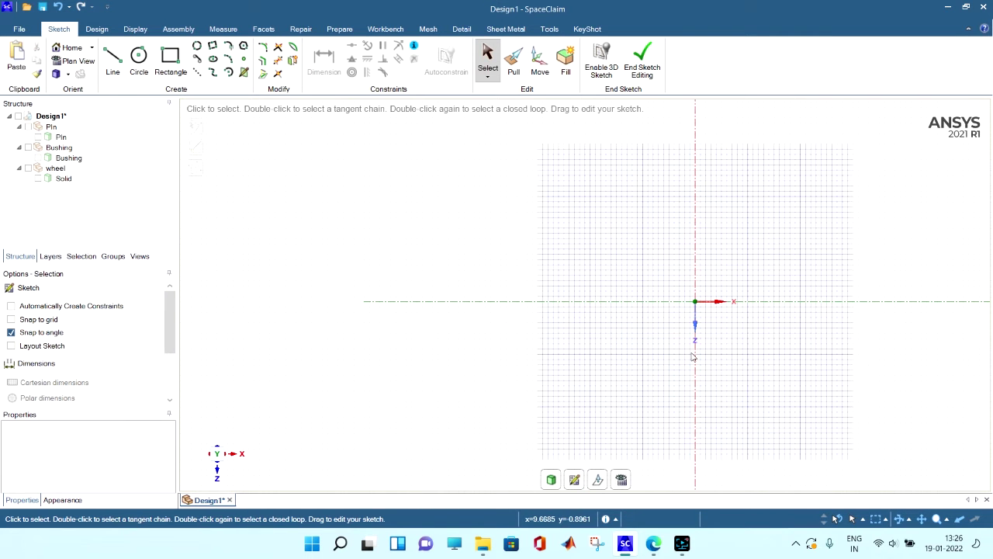
{"action": "middle_click_drag", "start_coordinate": [691, 341], "coordinate": [551, 351], "text": "shift"}
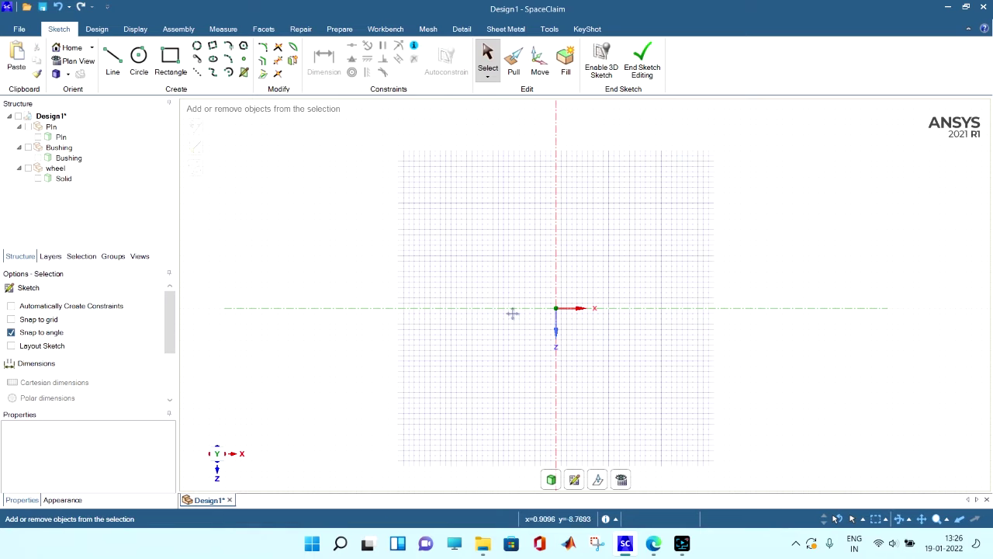
{"action": "middle_click_drag", "start_coordinate": [512, 313], "coordinate": [577, 294], "text": "ctrl"}
Step: Sketch two concentric circles centred on the origin with diameters of 38 mm and 12 mm
{"action": "left_click", "coordinate": [139, 62]}
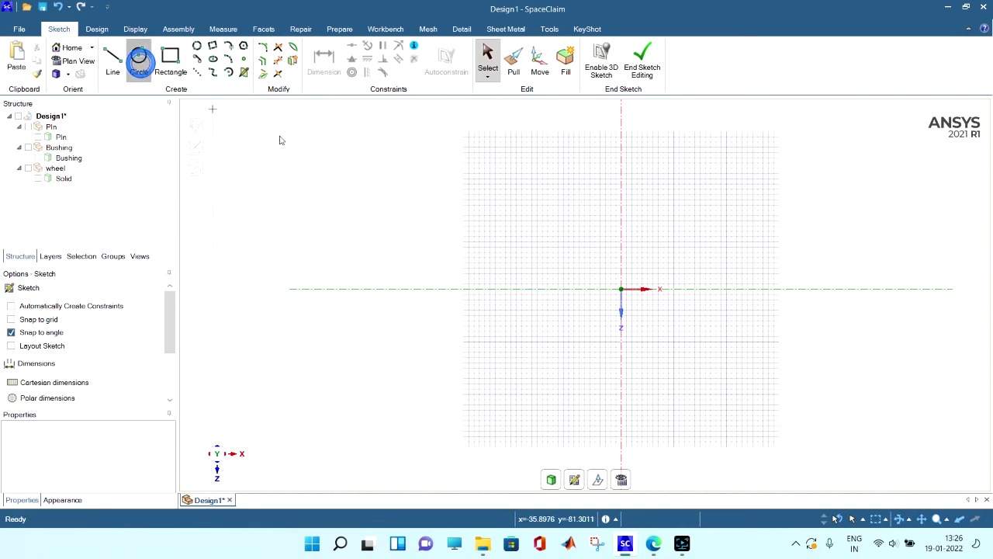
{"action": "left_click", "coordinate": [621, 290]}
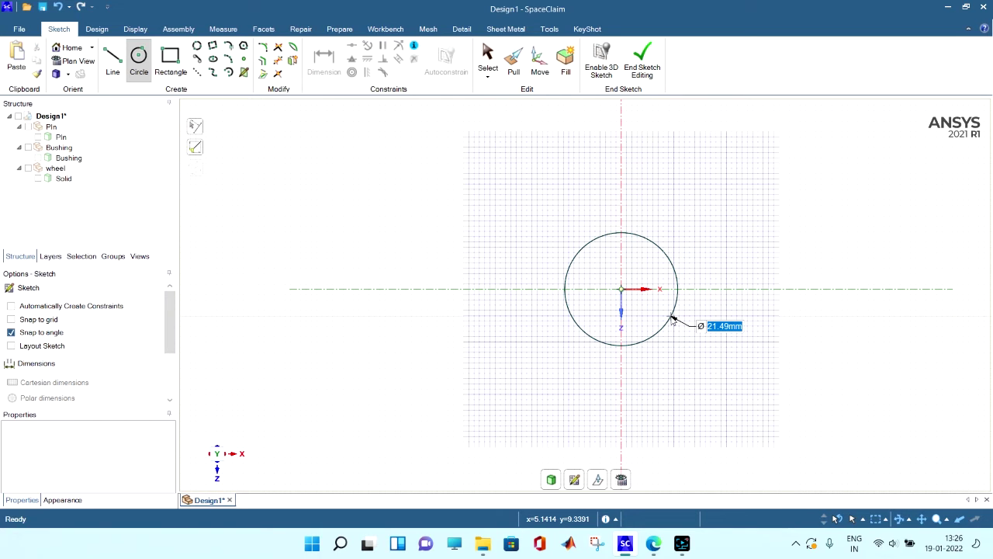
{"action": "type", "text": "38"}
{"action": "key", "text": "Return"}
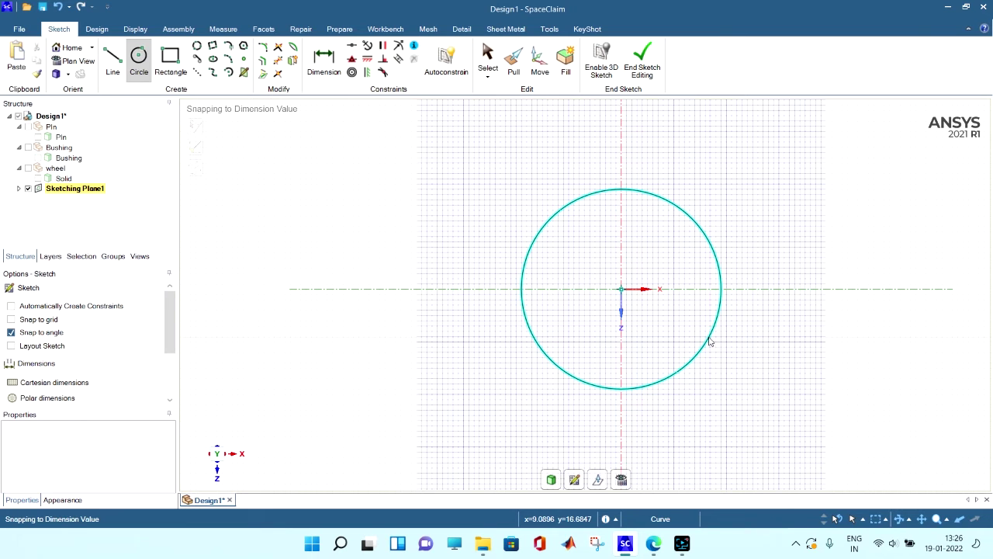
{"action": "left_click", "coordinate": [620, 288]}
{"action": "type", "text": "12"}
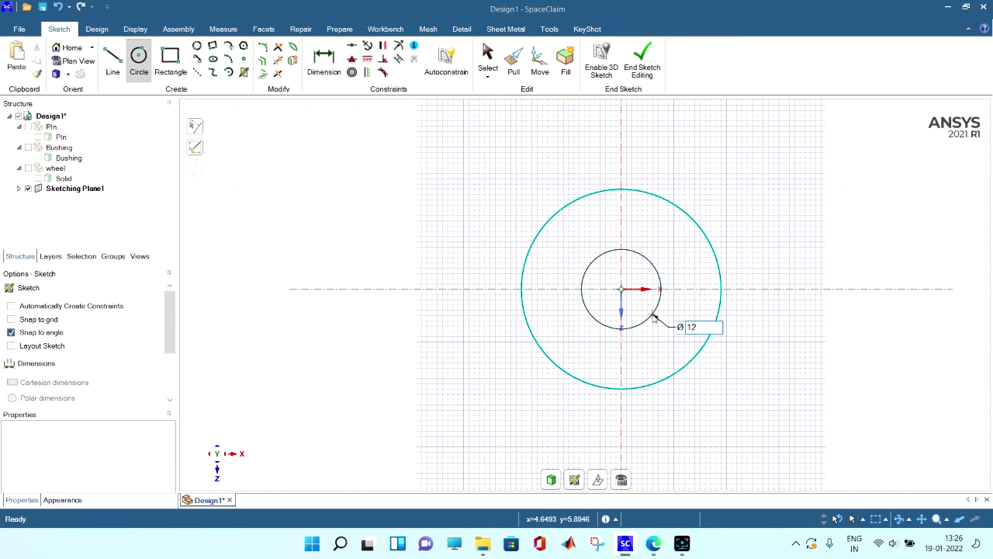
{"action": "key", "text": "Return"}
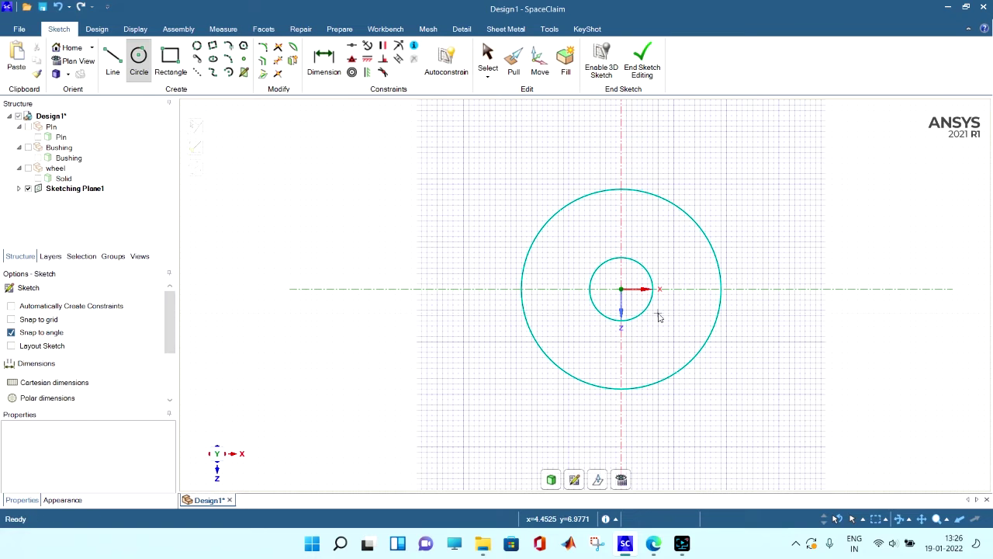
Step: Sketch an 85 mm line in the negative X direction, tangent to the 38 mm circle at its uppermost point
{"action": "scroll", "coordinate": [659, 409], "scroll_direction": "down", "scroll_amount": 3}
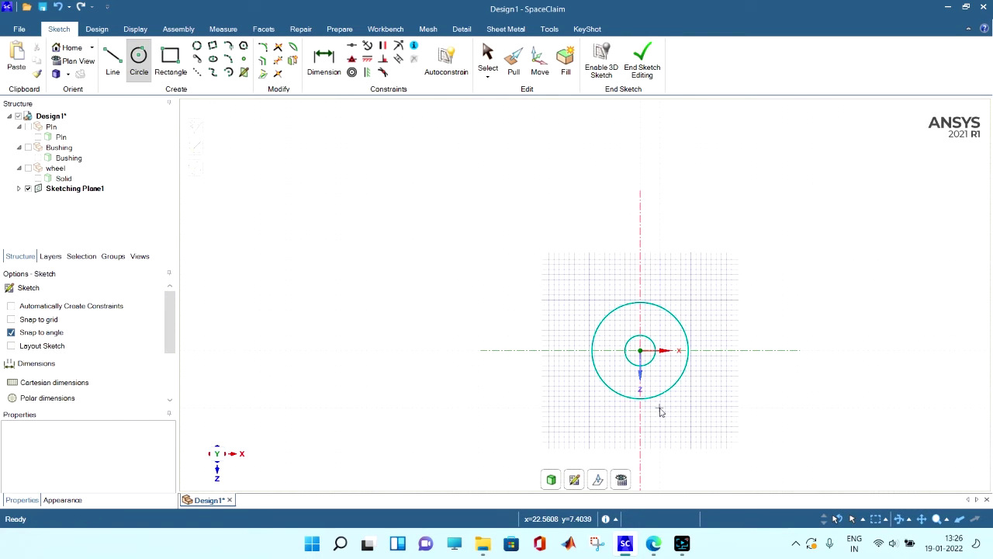
{"action": "left_click", "coordinate": [114, 59]}
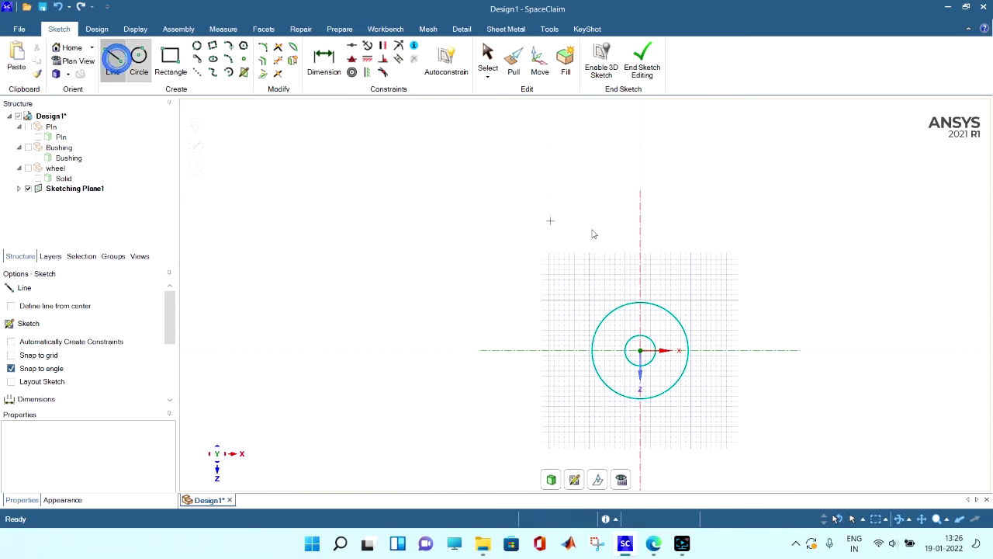
{"action": "left_click", "coordinate": [640, 302]}
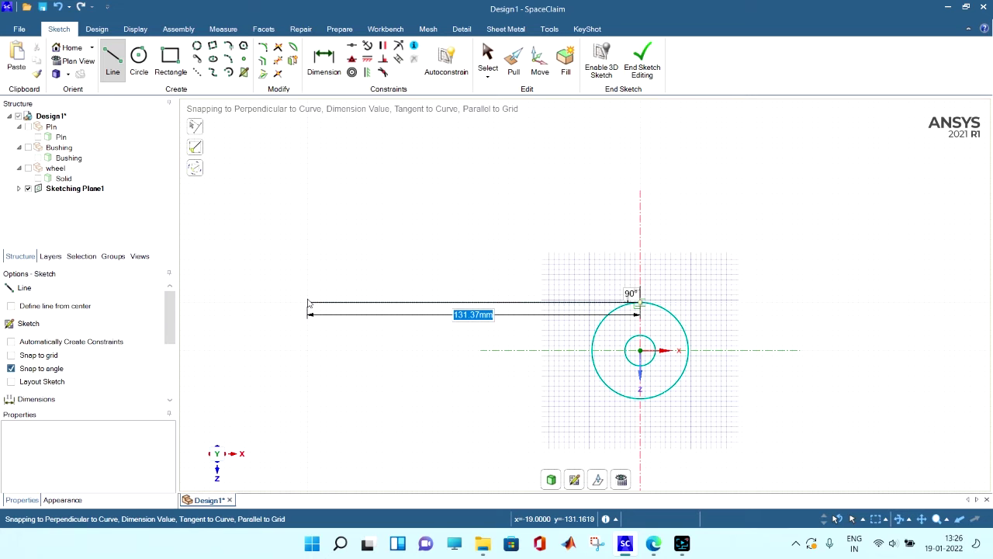
{"action": "type", "text": "85"}
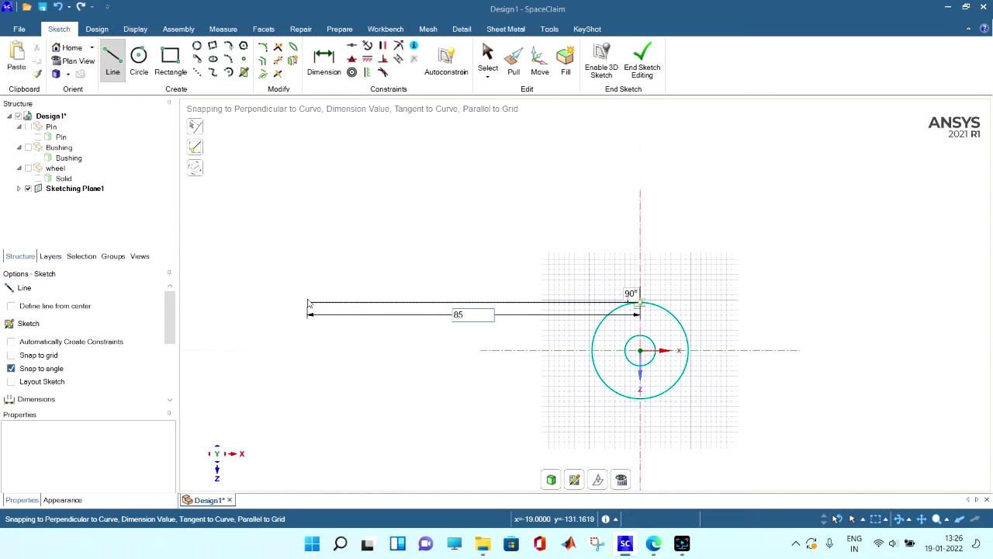
{"action": "key", "text": "Return"}
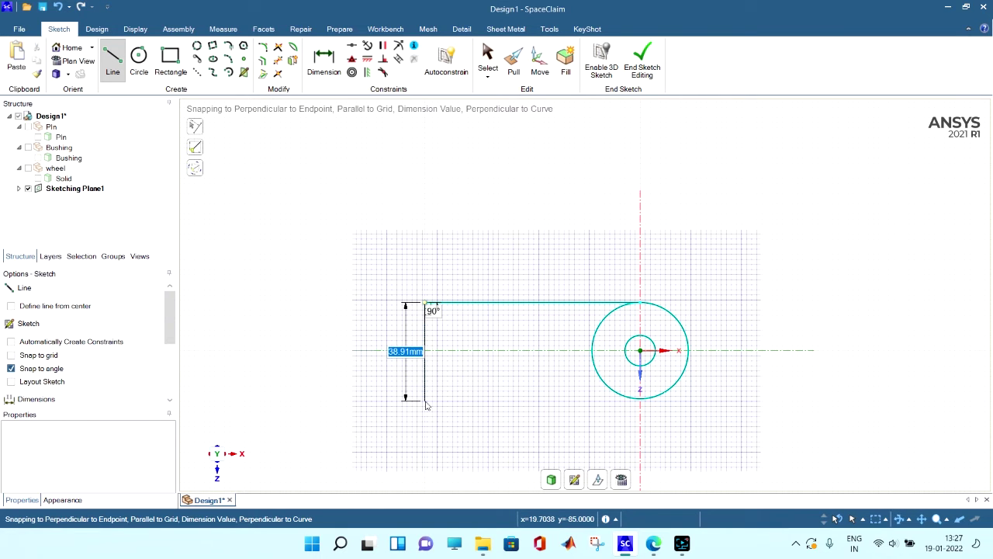
{"action": "key", "text": "Escape"}
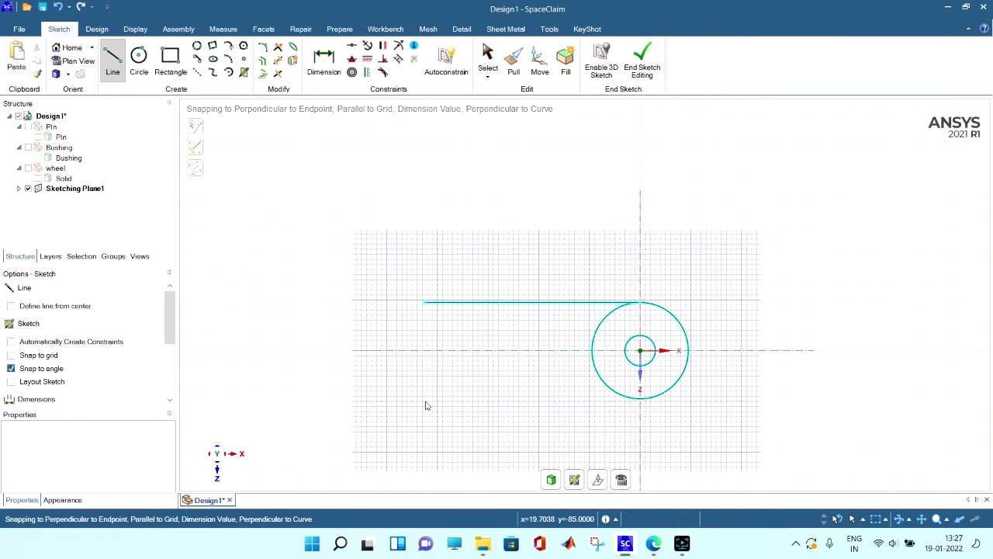
Step: Sketch a parallel tangent line from the lowest point of the 38 mm circle, ending level with the first line
{"action": "left_click", "coordinate": [640, 399]}
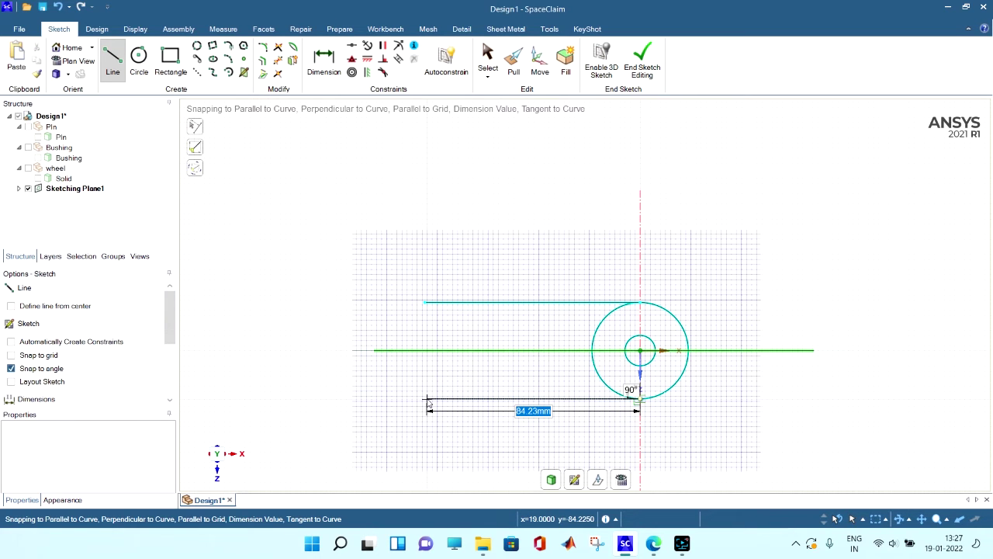
{"action": "left_click", "coordinate": [425, 401]}
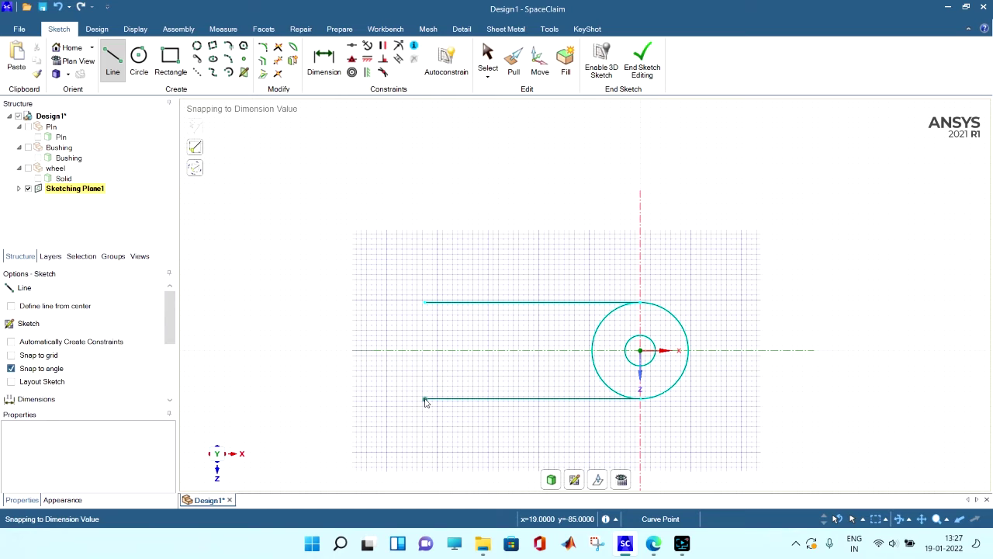
{"action": "left_click", "coordinate": [426, 400]}
{"action": "scroll", "coordinate": [466, 423], "scroll_direction": "down", "scroll_amount": 2}
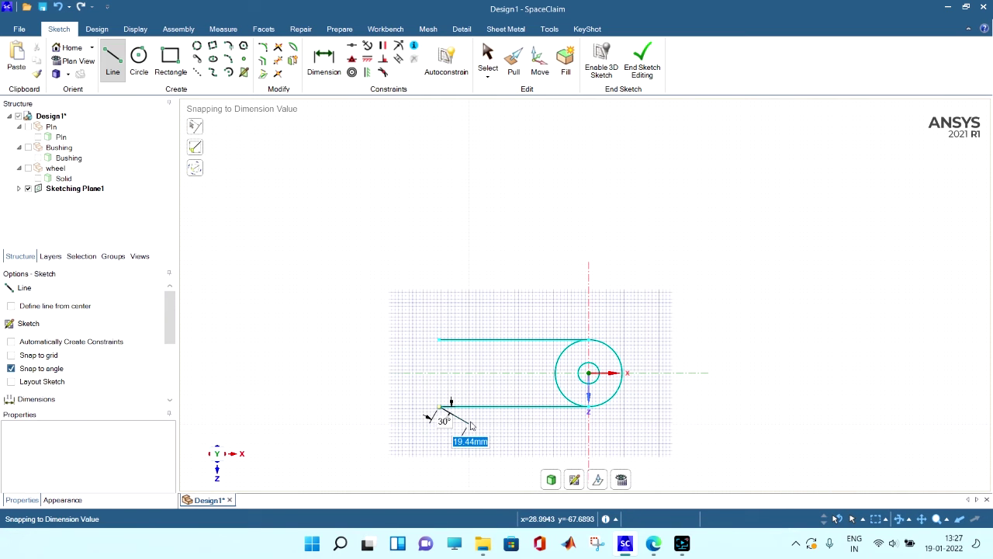
{"action": "key", "text": "Escape"}
{"action": "scroll", "coordinate": [489, 425], "scroll_direction": "down", "scroll_amount": 1}
{"action": "middle_click_drag", "start_coordinate": [492, 427], "coordinate": [503, 353], "text": "shift"}
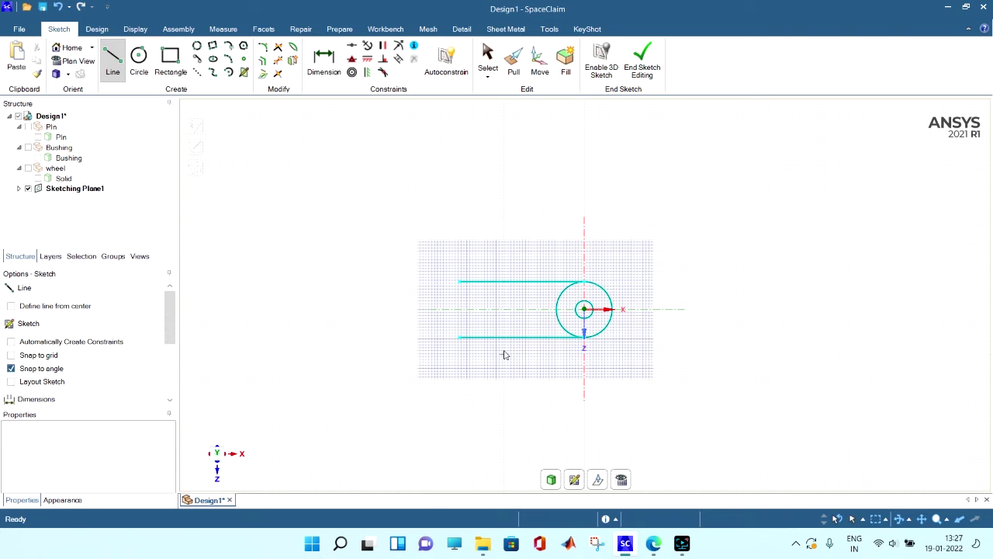
{"action": "left_click", "coordinate": [459, 337]}
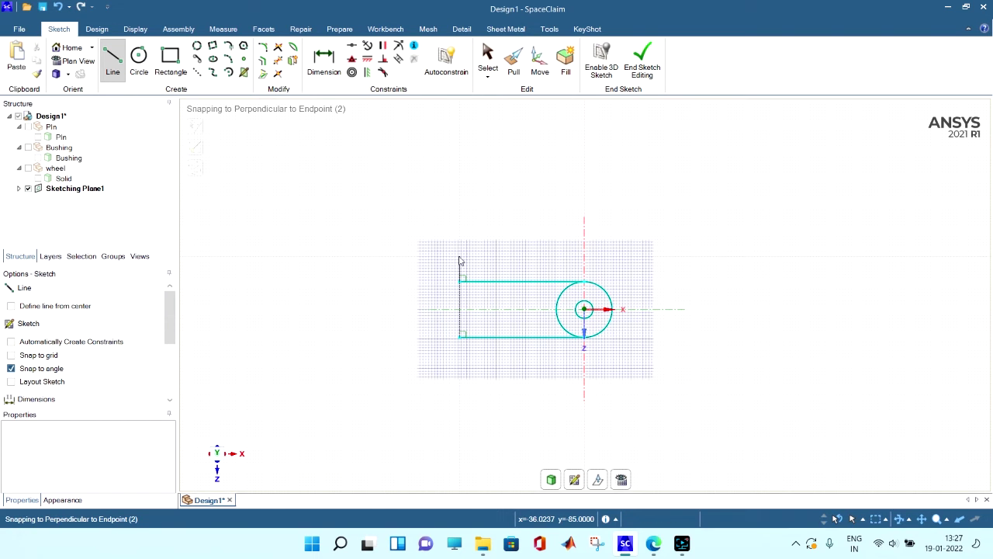
{"action": "key", "text": "Escape"}
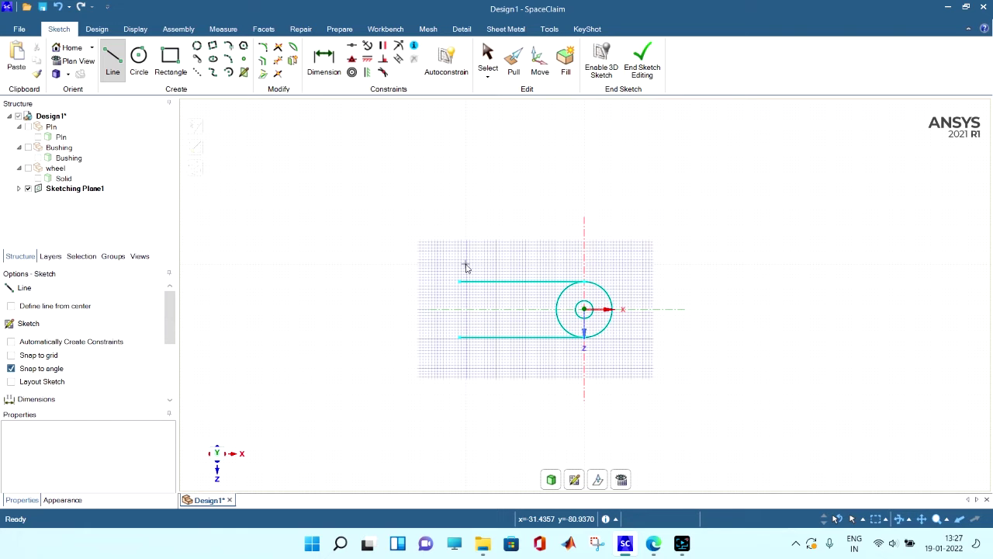
{"action": "left_click", "coordinate": [458, 339]}
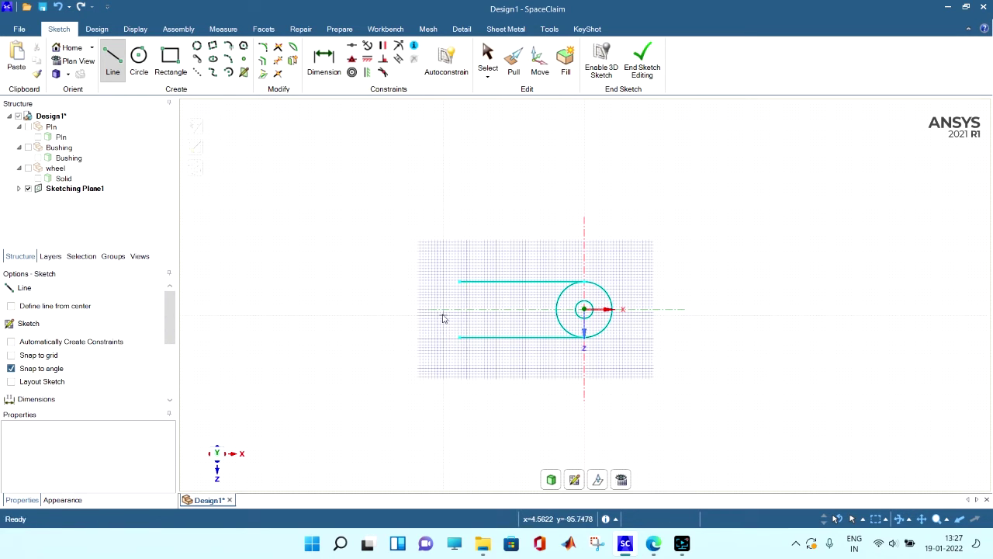
Step: Sketch a rectangle 48 mm high and 12 mm wide, extending up and outward from the upper line's free end
{"action": "left_click", "coordinate": [171, 58]}
{"action": "left_click", "coordinate": [459, 281]}
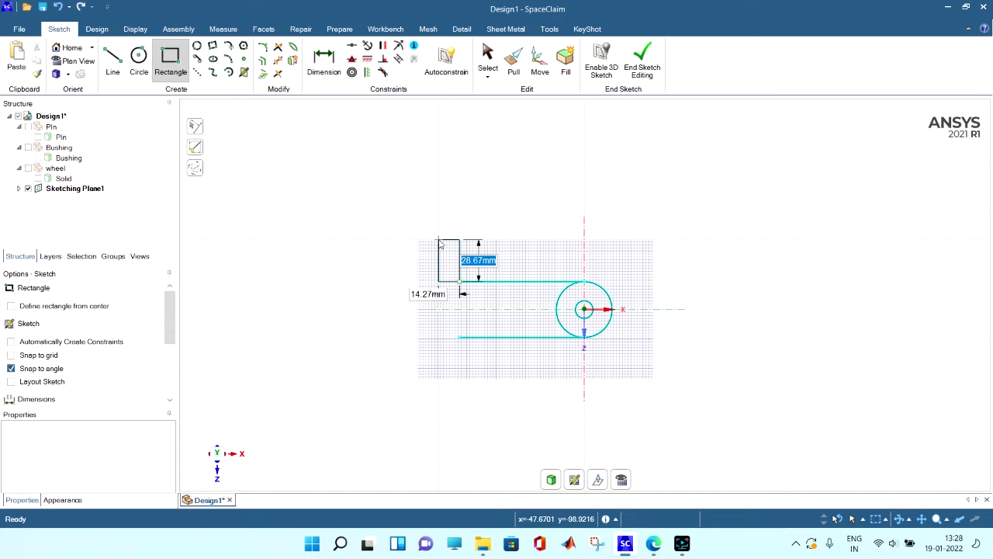
{"action": "type", "text": "4"}
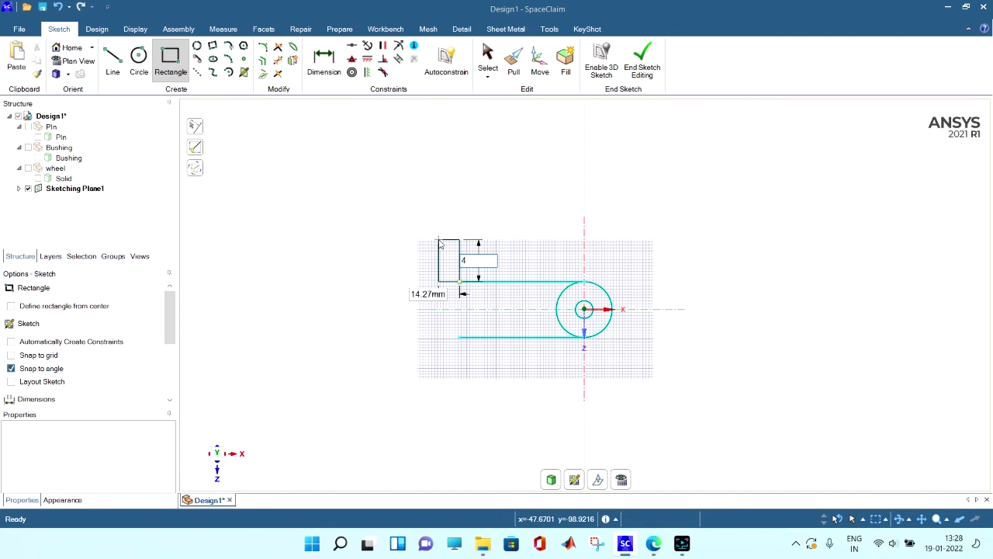
{"action": "type", "text": "8"}
{"action": "key", "text": "Tab"}
{"action": "type", "text": "12"}
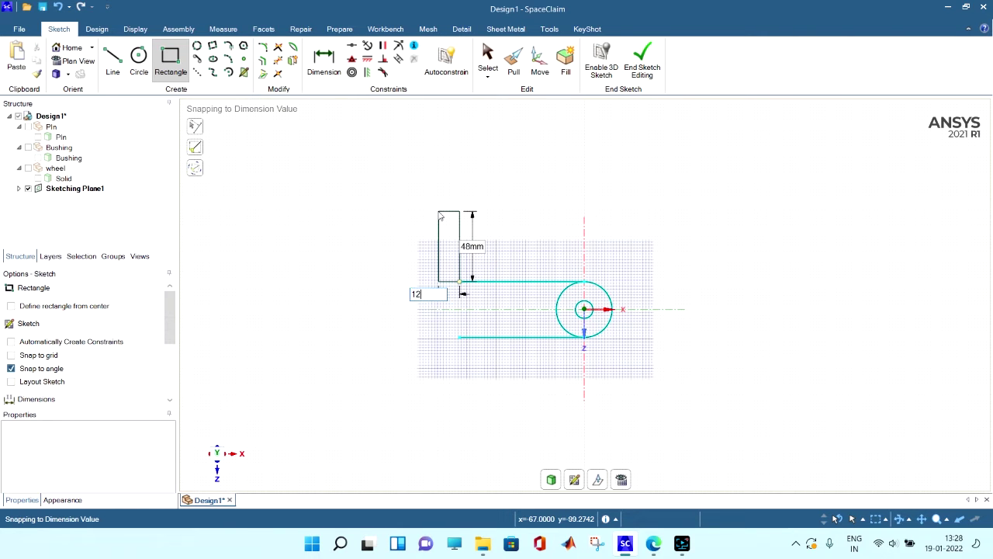
{"action": "key", "text": "Return"}
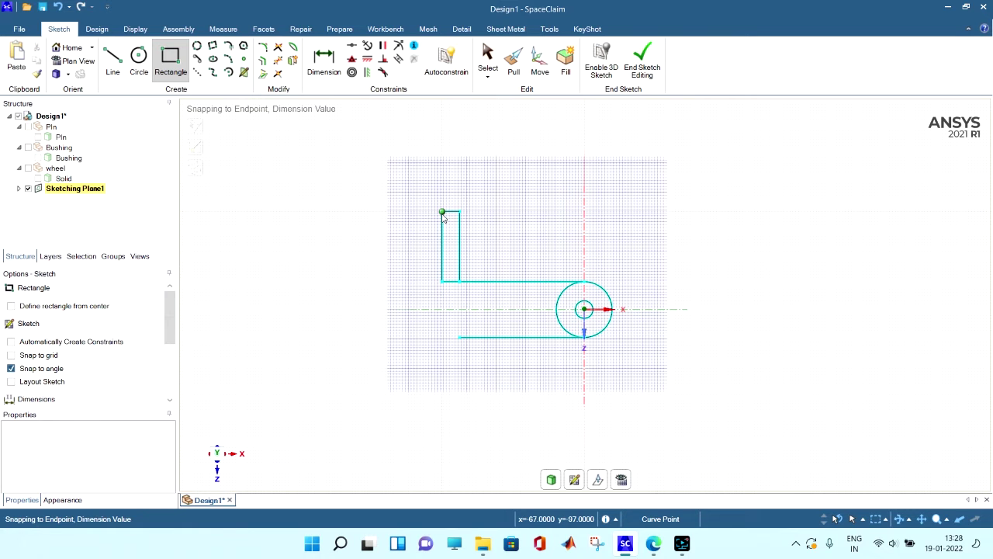
Step: Sketch a matching rectangle 48 mm high and 12 mm wide, extending down and outward from the lower line's free end
{"action": "left_click", "coordinate": [460, 337]}
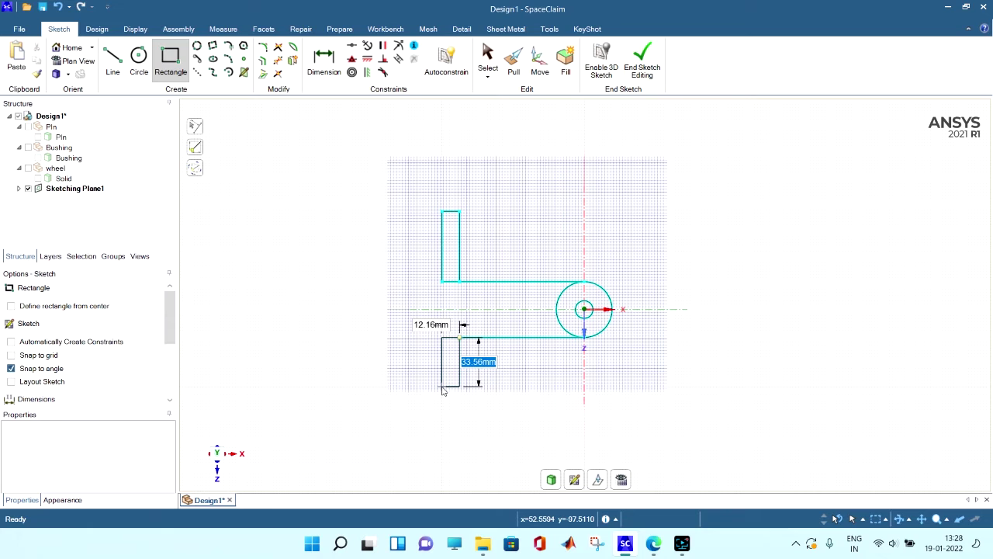
{"action": "type", "text": "48"}
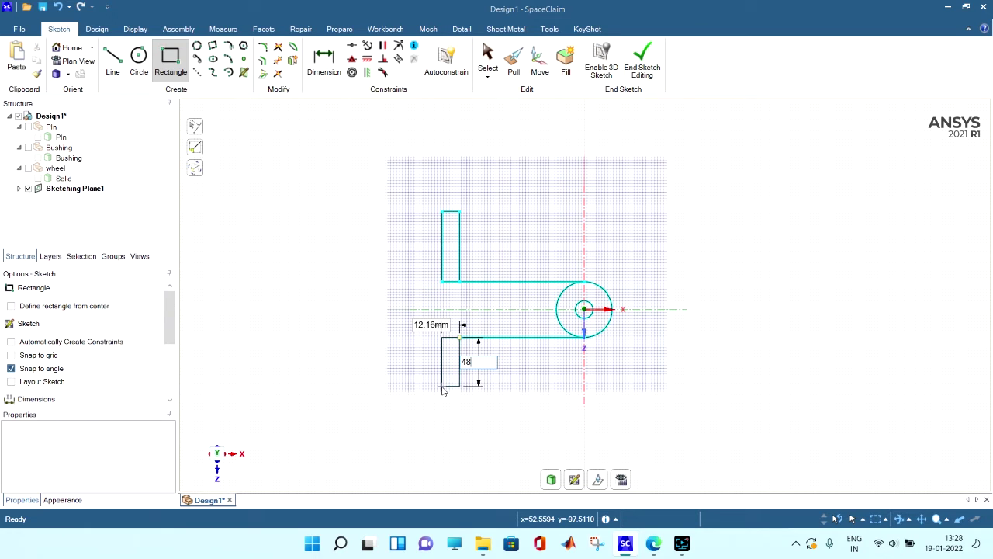
{"action": "key", "text": "Tab"}
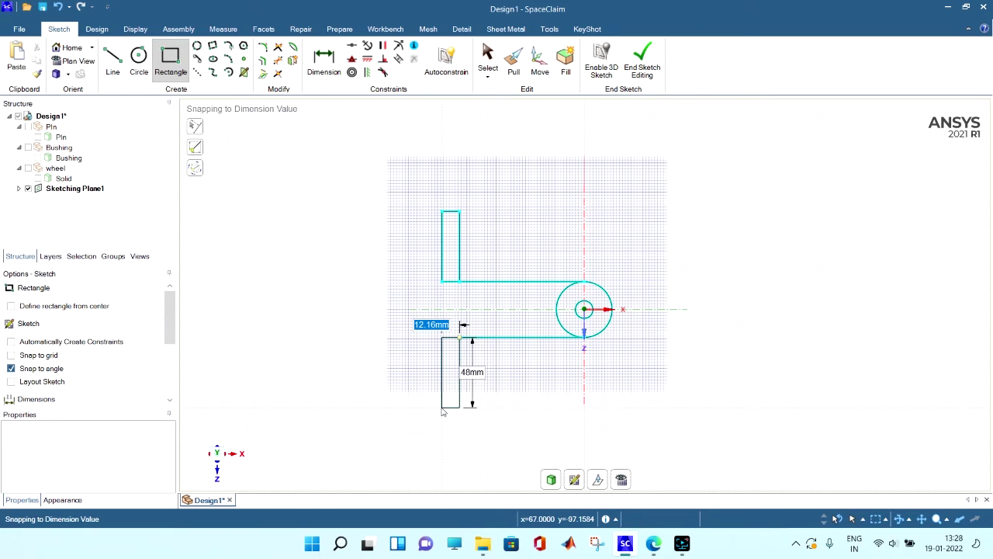
{"action": "type", "text": "12"}
{"action": "key", "text": "Return"}
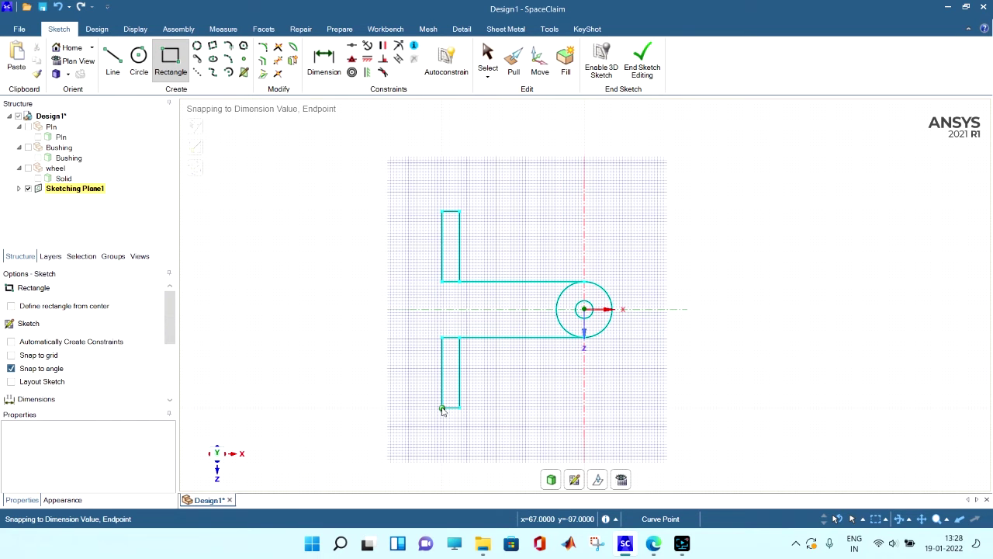
{"action": "left_click", "coordinate": [141, 57]}
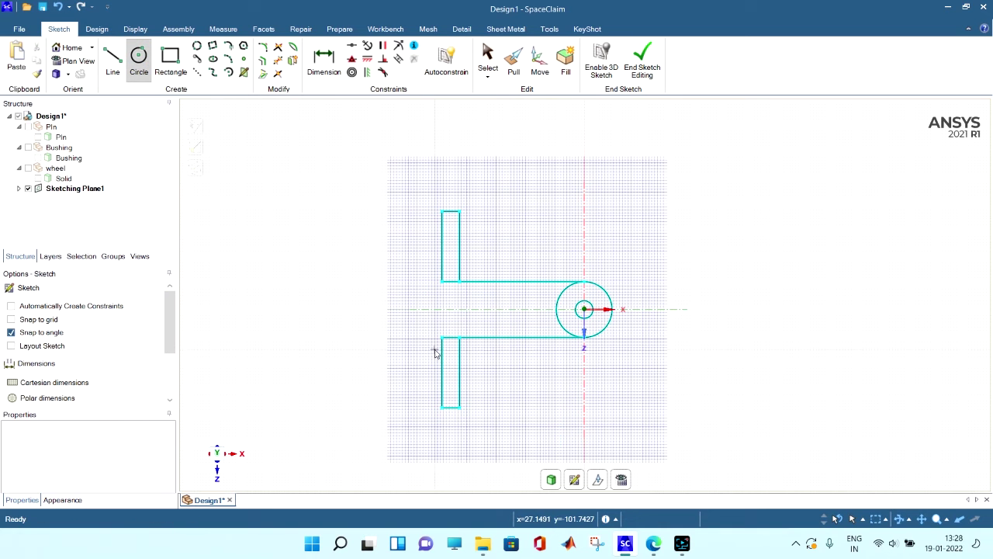
{"action": "scroll", "coordinate": [443, 362], "scroll_direction": "down", "scroll_amount": 3}
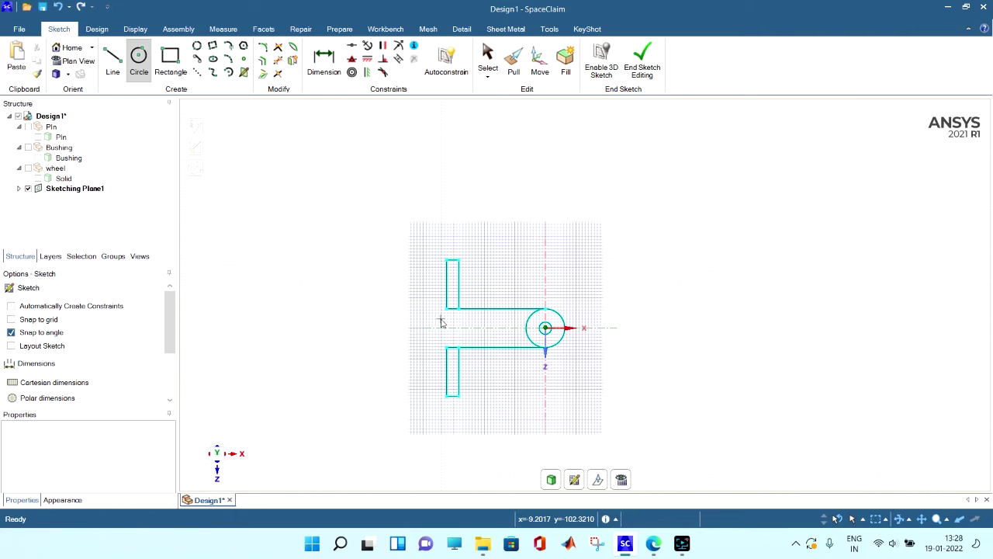
{"action": "key", "text": "Escape"}
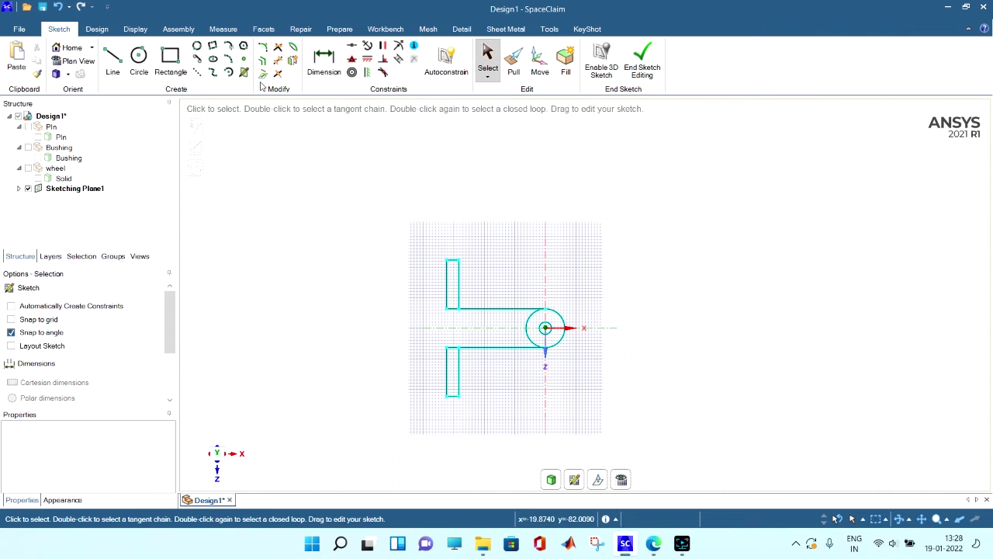
Step: Start a construction line on the sketch's horizontal centre axis, level with the inner edges of the two rectangles
{"action": "left_click", "coordinate": [197, 71]}
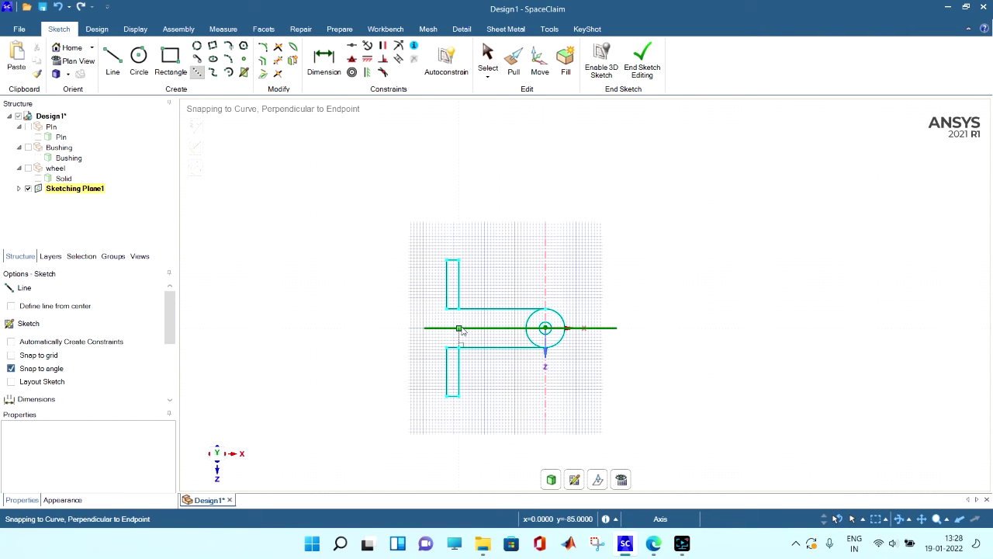
Step: Draw a 45 mm construction line along the X axis, from between the flanges' hub-side edges outward away from the hub
{"action": "left_click", "coordinate": [458, 329]}
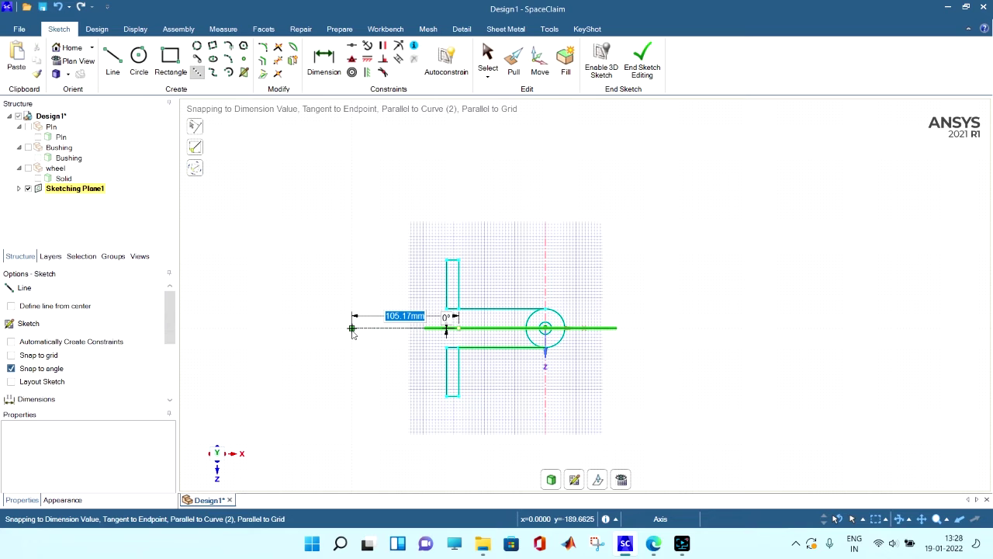
{"action": "type", "text": "45"}
{"action": "key", "text": "Return"}
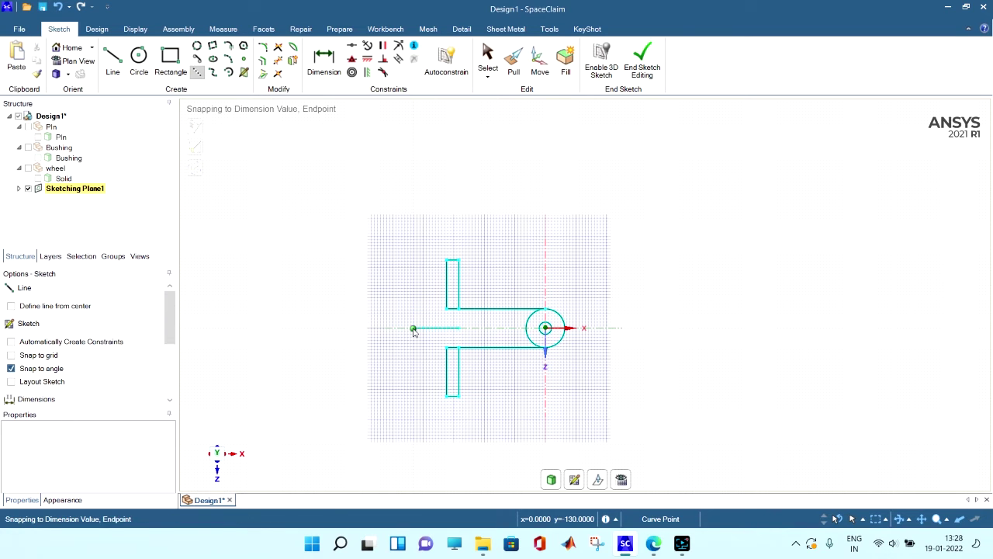
{"action": "left_click", "coordinate": [413, 329]}
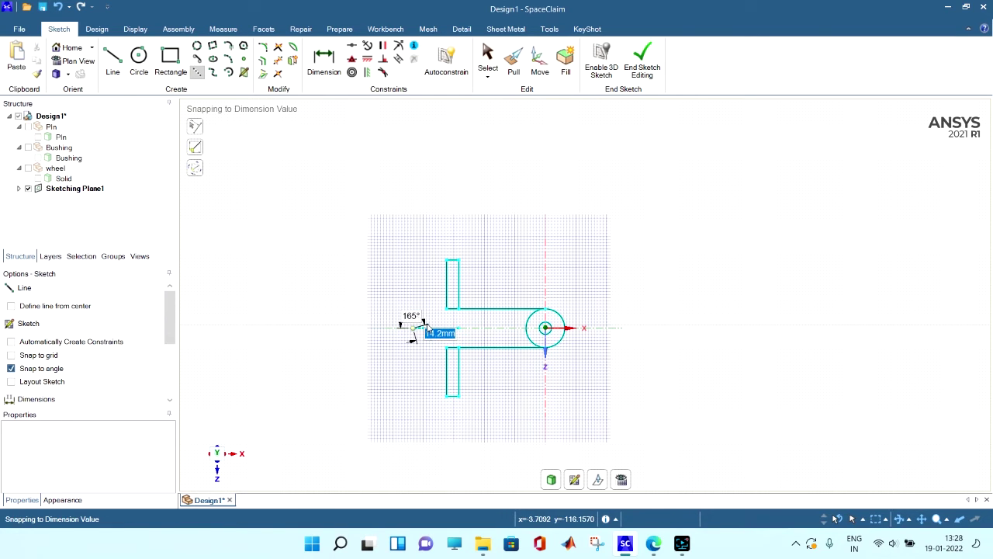
{"action": "key", "text": "Escape"}
Step: Draw a 90 mm diameter circle centred on the construction line's outer endpoint, passing through its other endpoint
{"action": "key", "text": "c"}
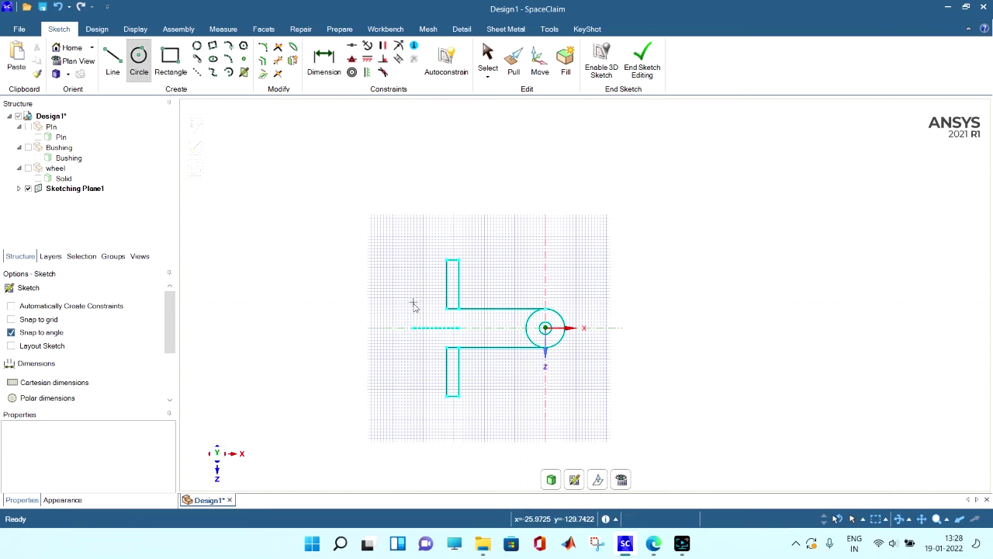
{"action": "left_click", "coordinate": [413, 328]}
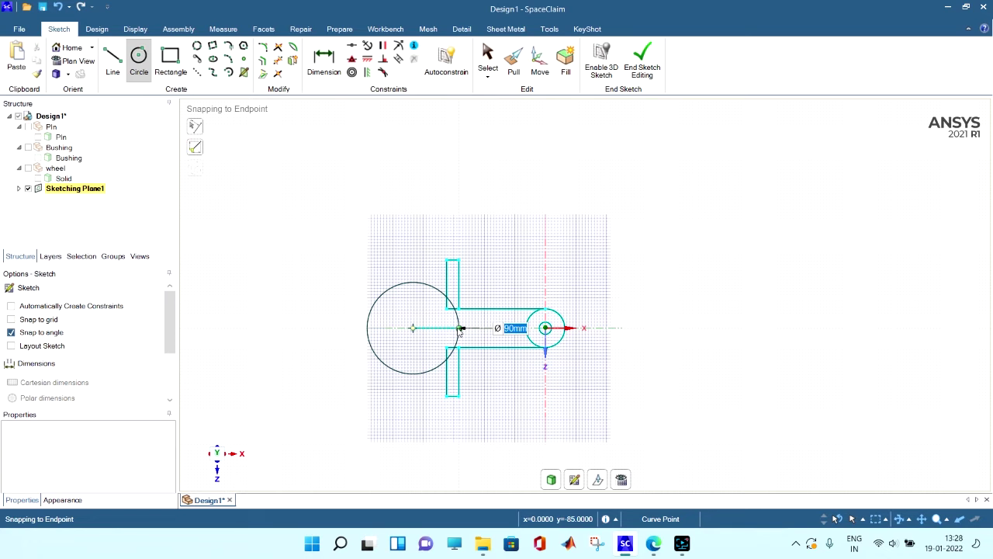
{"action": "left_click", "coordinate": [461, 330]}
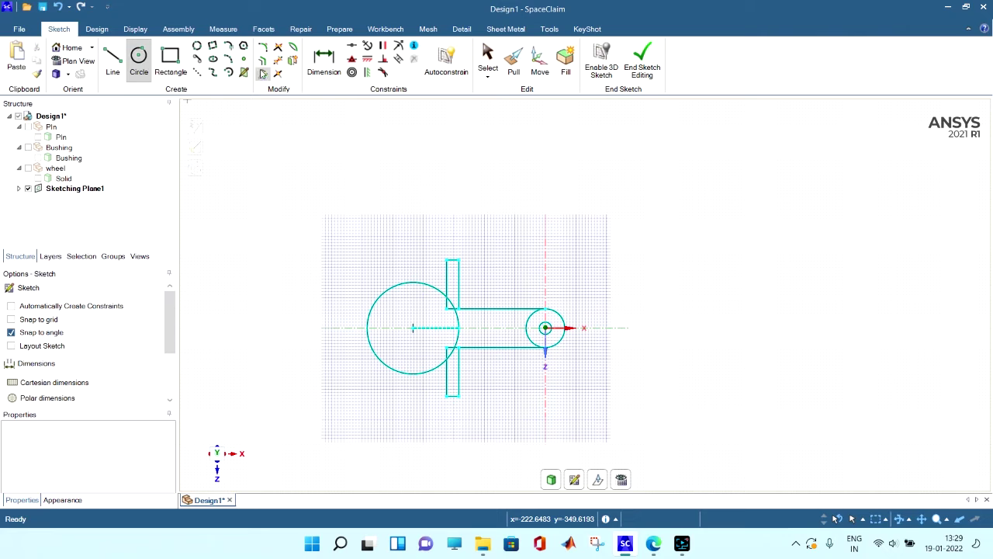
Step: Trim away the circle outside the flanges and the flange edge and arm line stubs crossing the remaining arc
{"action": "left_click", "coordinate": [277, 59]}
{"action": "left_click", "coordinate": [406, 286]}
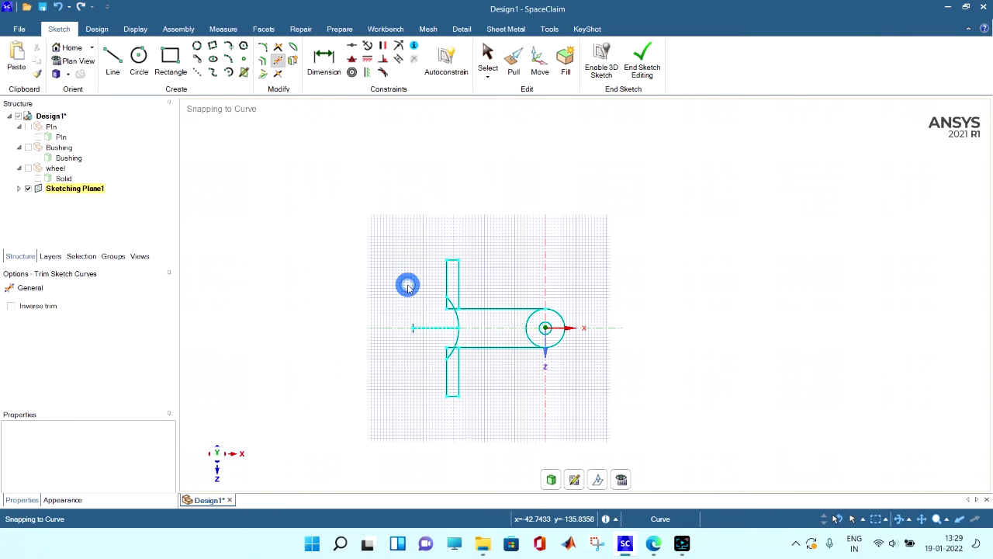
{"action": "left_click", "coordinate": [446, 304]}
{"action": "scroll", "coordinate": [446, 314], "scroll_direction": "up", "scroll_amount": 4}
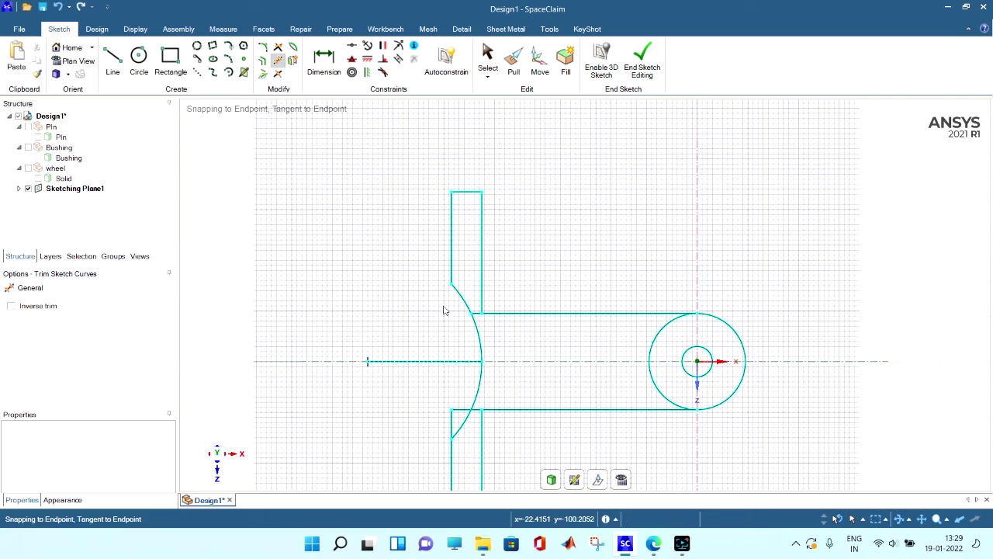
{"action": "scroll", "coordinate": [514, 390], "scroll_direction": "down", "scroll_amount": 4}
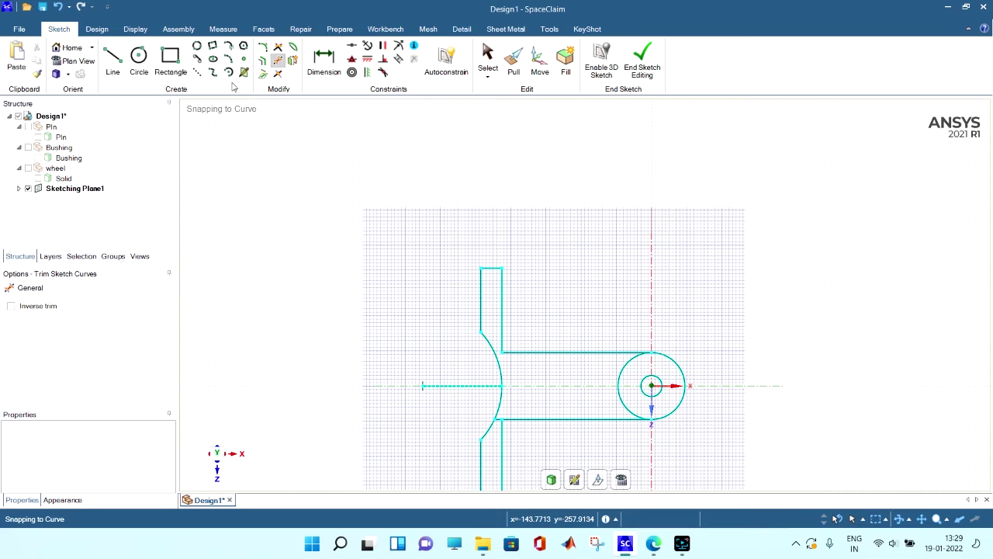
Step: Try to draw a short horizontal line between the upper flange's outer edge line and the arc's upper end
{"action": "left_click", "coordinate": [113, 61]}
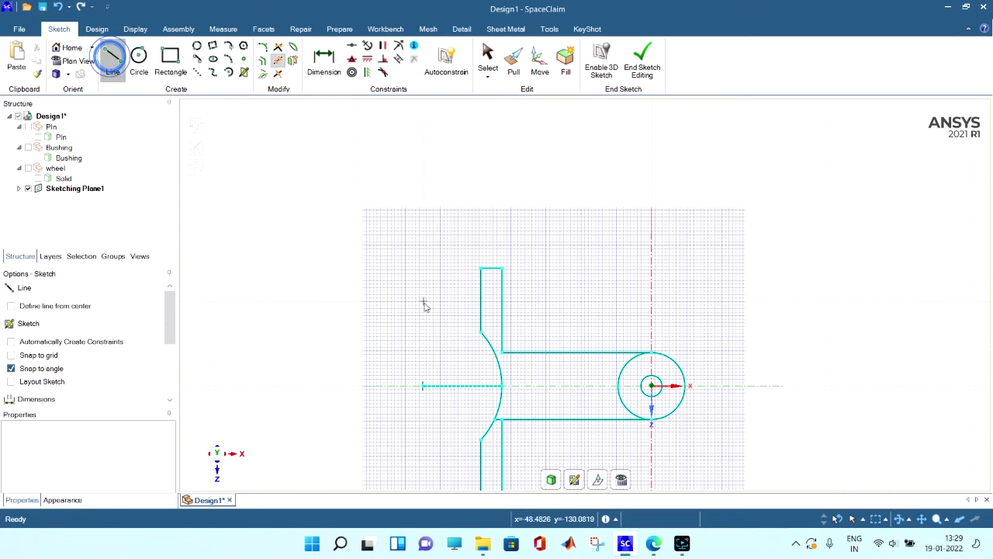
{"action": "scroll", "coordinate": [485, 357], "scroll_direction": "up", "scroll_amount": 5}
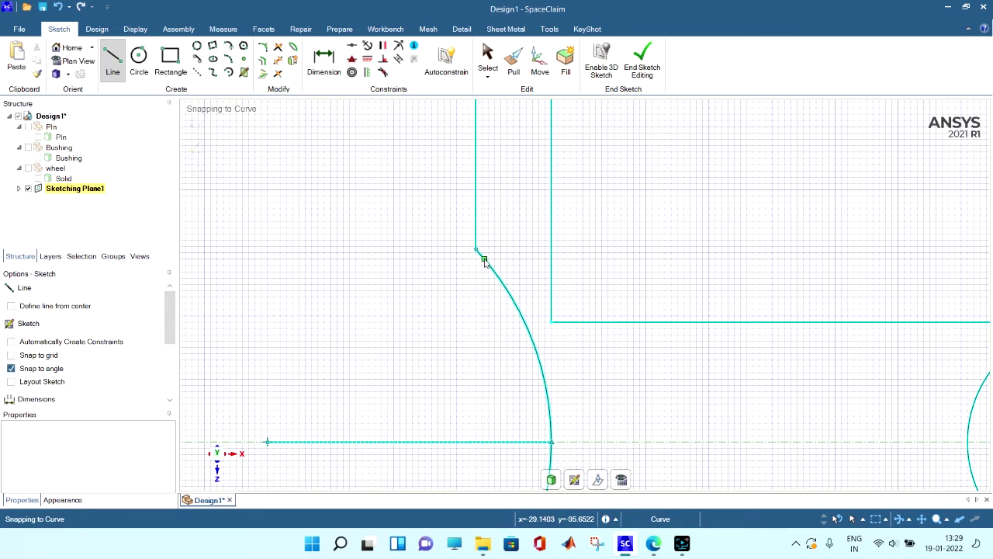
{"action": "left_click", "coordinate": [484, 260]}
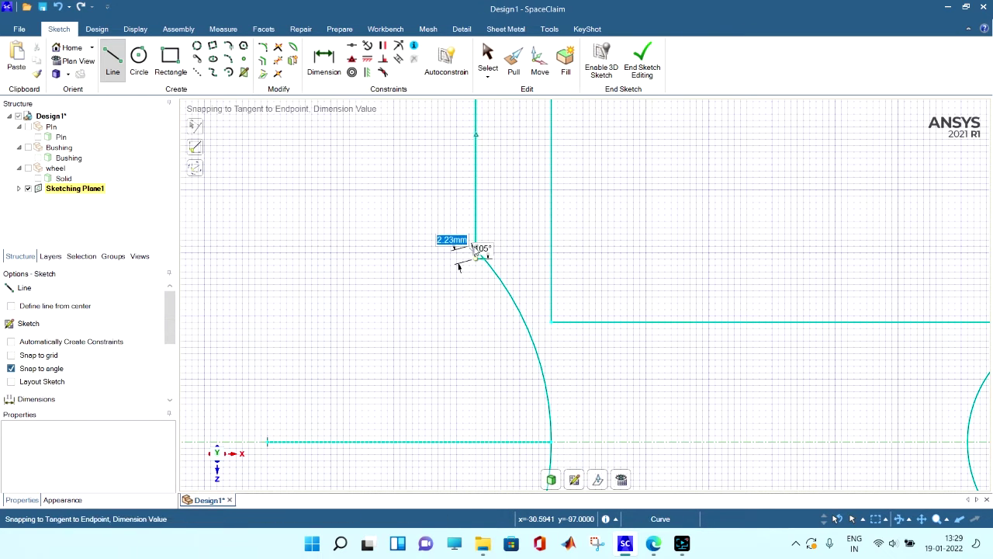
{"action": "left_click", "coordinate": [476, 250]}
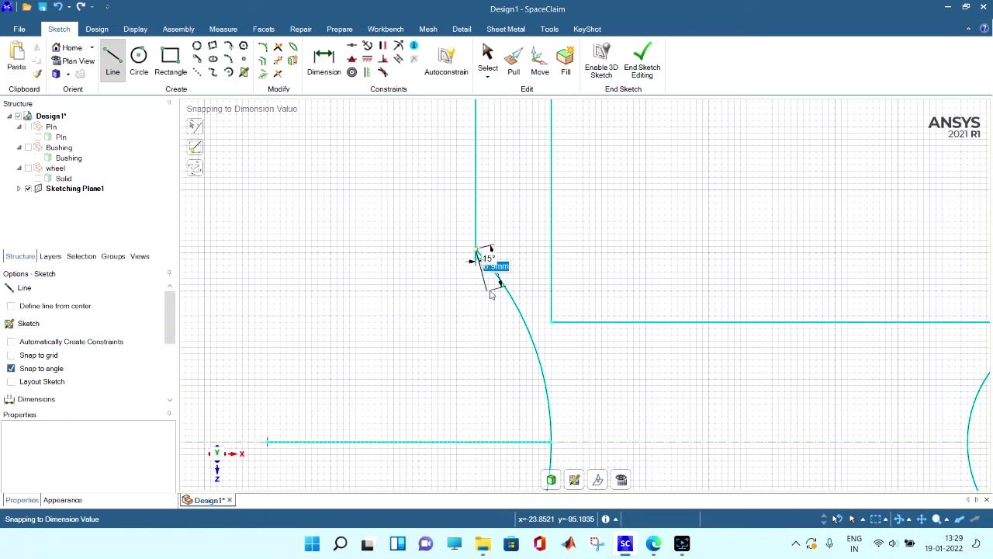
{"action": "middle_click_drag", "start_coordinate": [490, 310], "coordinate": [466, 218], "text": "shift"}
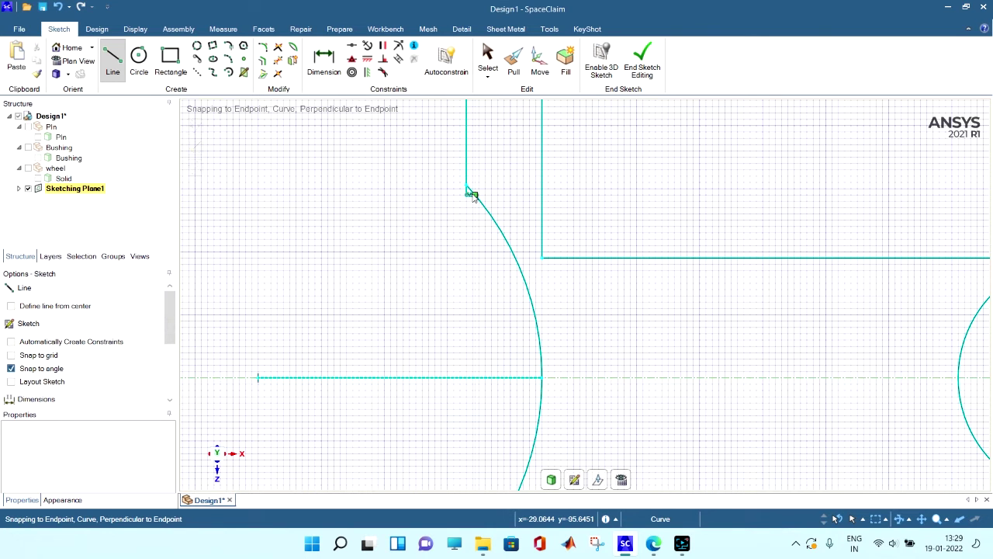
{"action": "key", "text": "ctrl+z"}
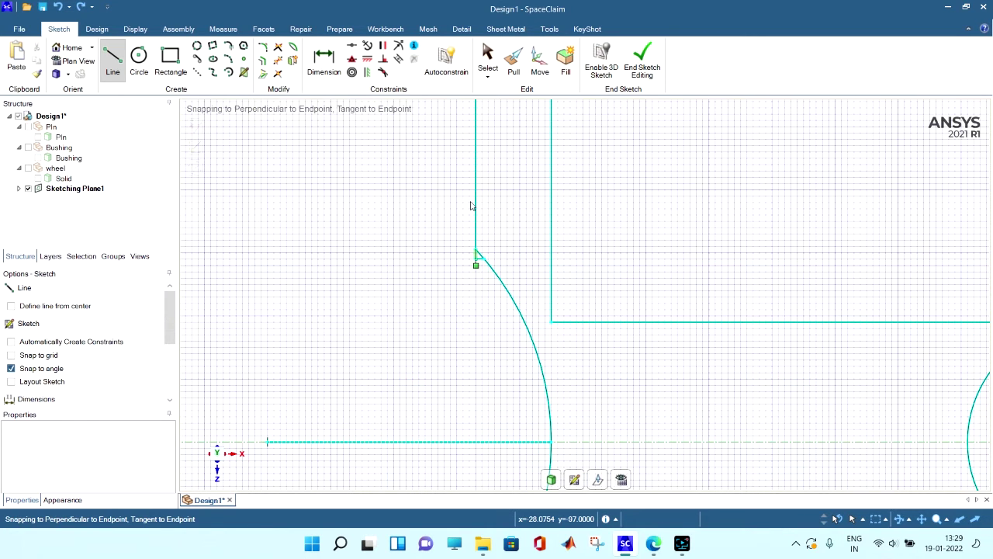
{"action": "left_click", "coordinate": [476, 274]}
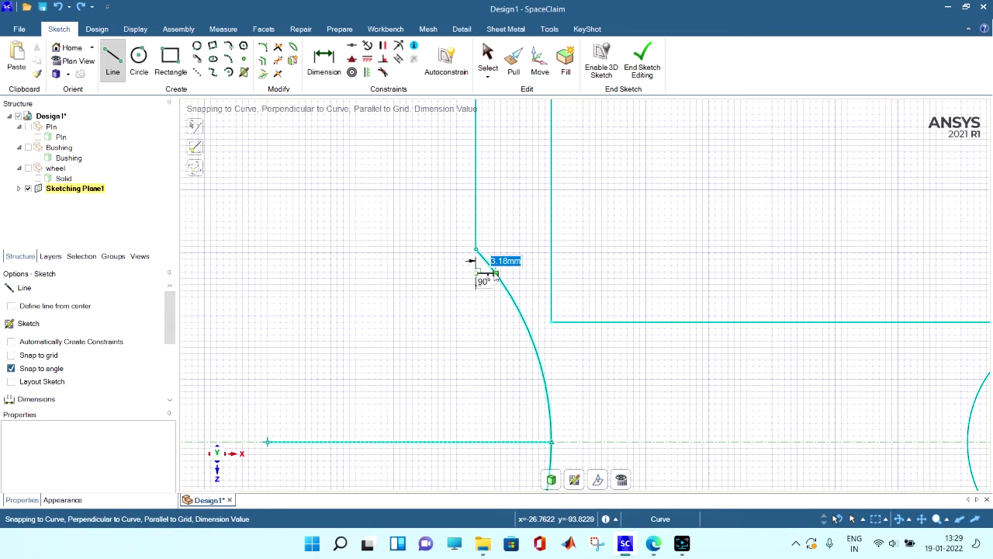
{"action": "key", "text": "Escape"}
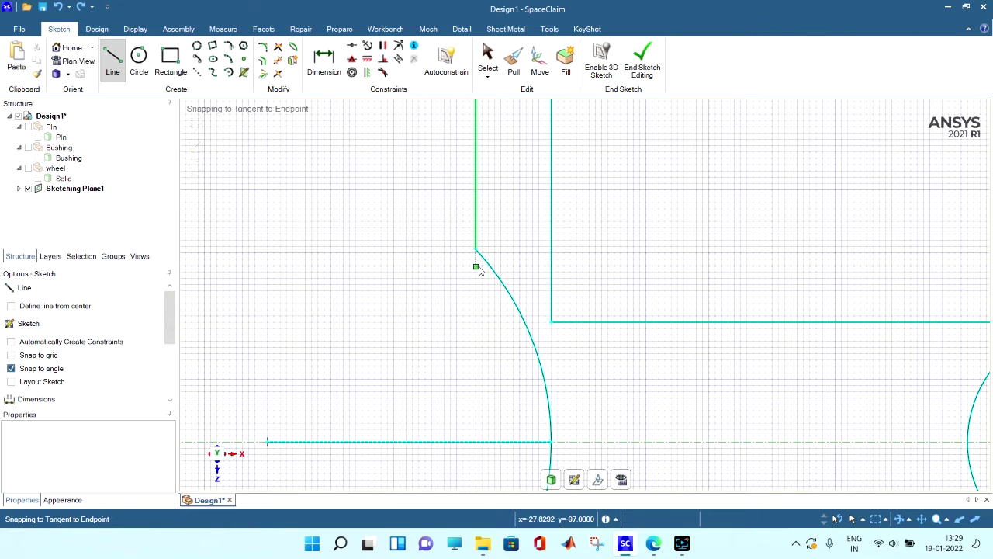
Step: Draw a small notch at the arc's upper end with a horizontal line to the arc and a vertical line to the flange corner
{"action": "left_click", "coordinate": [476, 267]}
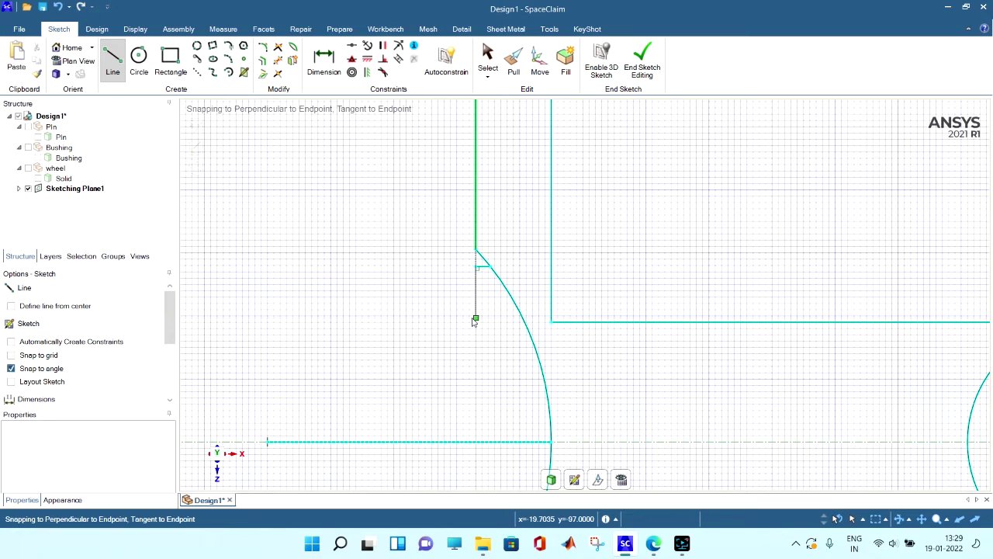
{"action": "key", "text": "Escape"}
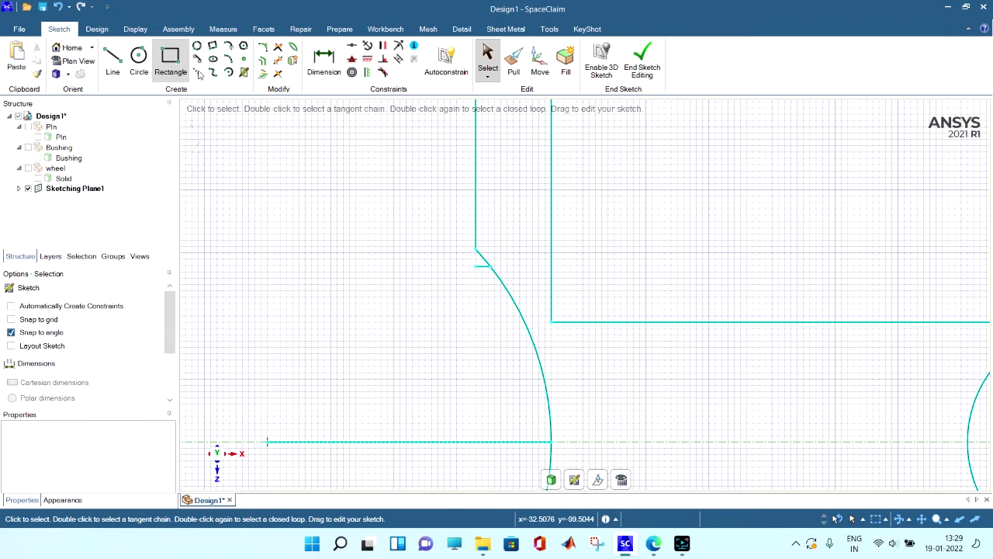
{"action": "left_click", "coordinate": [113, 60]}
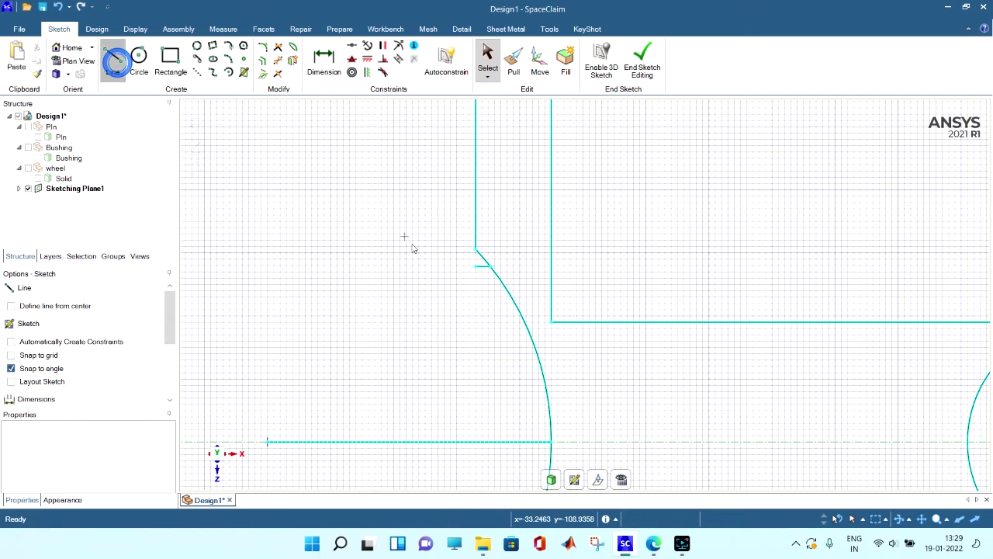
{"action": "left_click", "coordinate": [476, 251]}
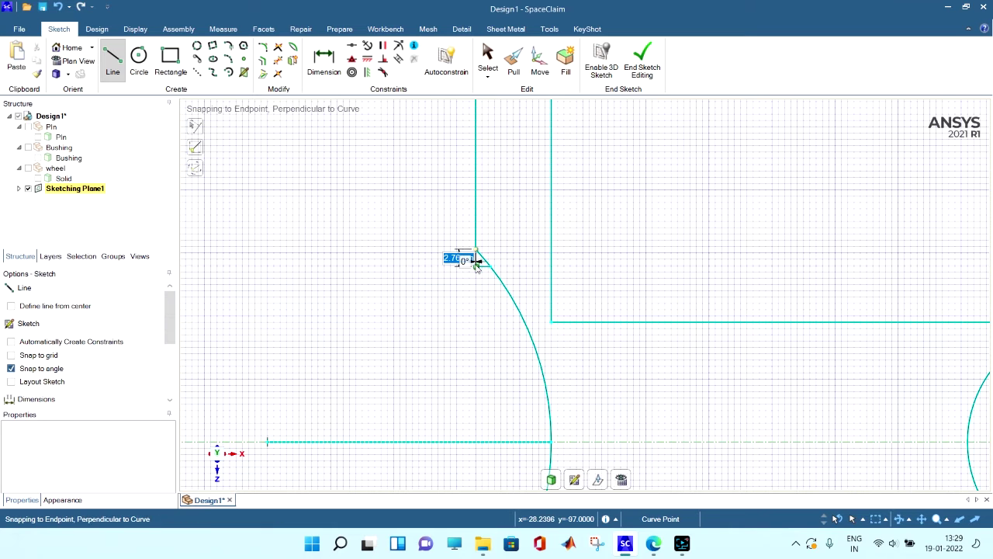
{"action": "key", "text": "Escape"}
Step: Trim the arc's tip inside the upper notch and the arm line stub between the arc and the lower flange
{"action": "key", "text": "t"}
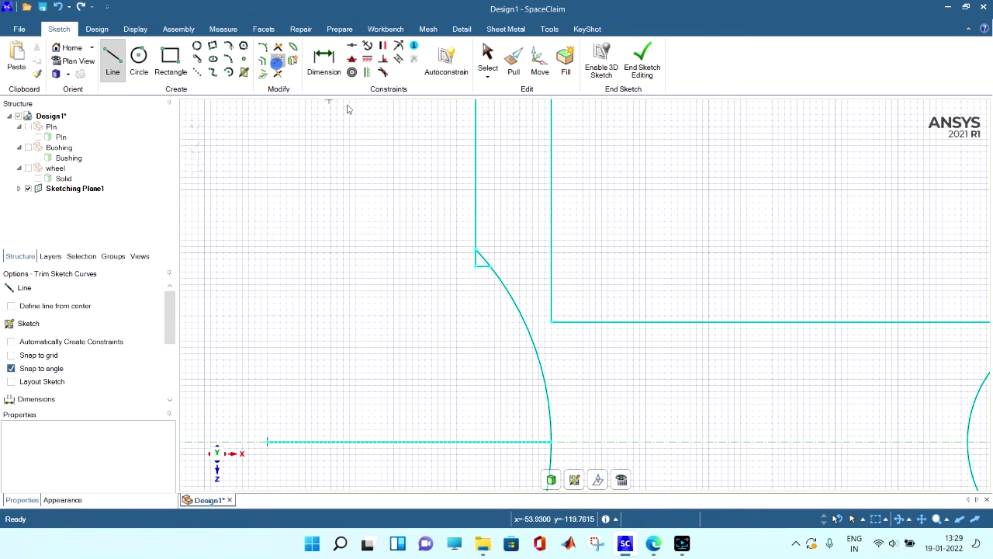
{"action": "scroll", "coordinate": [543, 295], "scroll_direction": "down", "scroll_amount": 5}
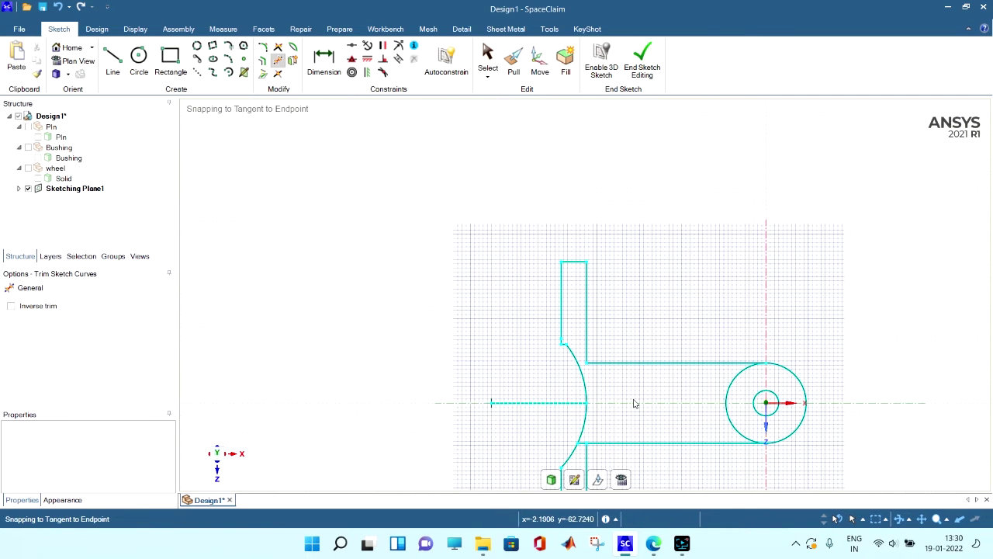
{"action": "middle_click_drag", "start_coordinate": [619, 410], "coordinate": [547, 314], "text": "ctrl"}
{"action": "scroll", "coordinate": [547, 313], "scroll_direction": "up", "scroll_amount": 5}
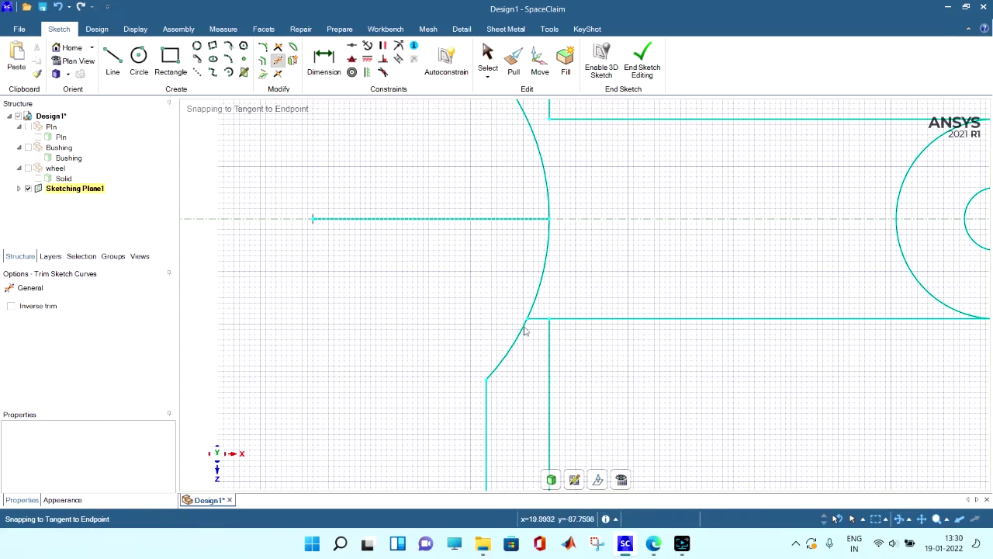
{"action": "left_click", "coordinate": [542, 318]}
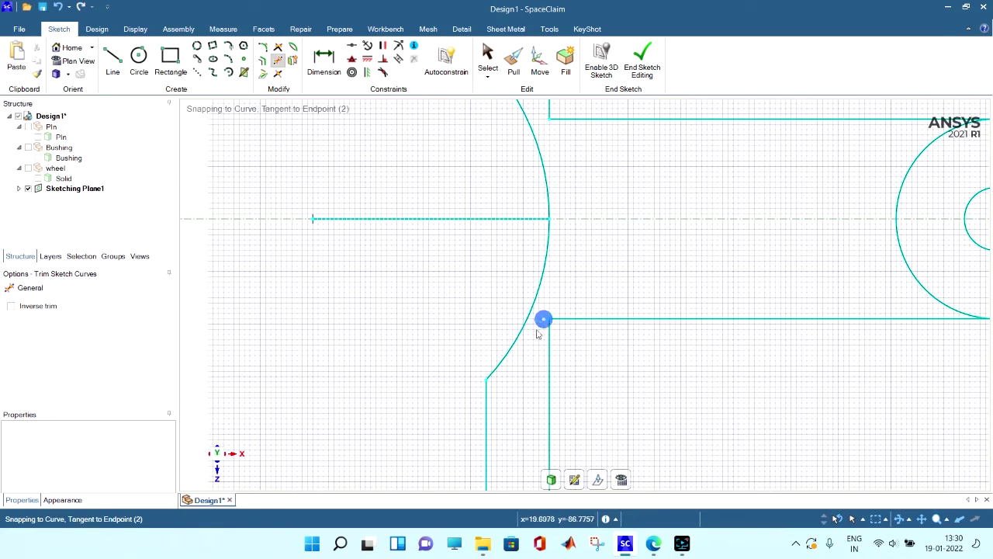
{"action": "scroll", "coordinate": [528, 381], "scroll_direction": "down", "scroll_amount": 5}
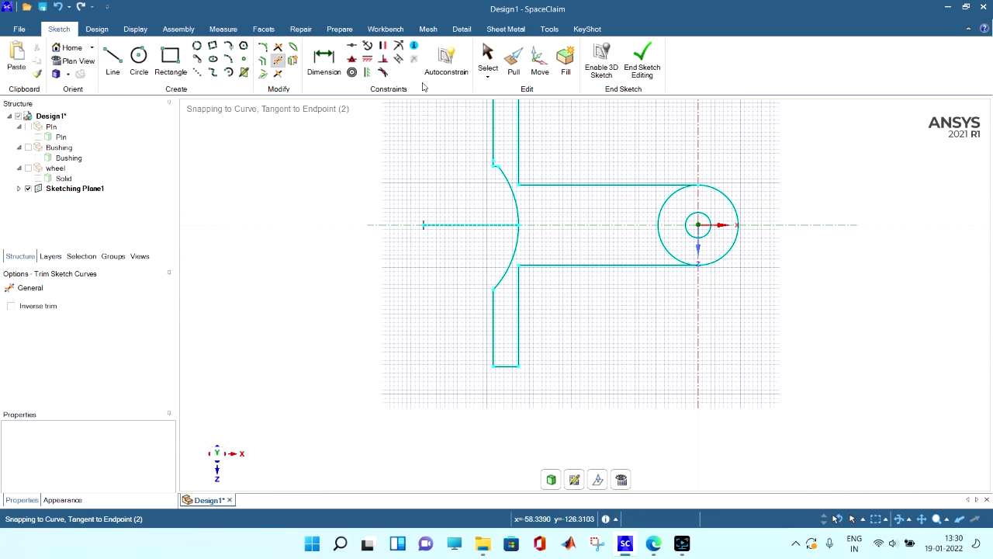
Step: Mirror the upper notch lines about the horizontal construction line to the lower end of the arc
{"action": "left_click", "coordinate": [99, 31]}
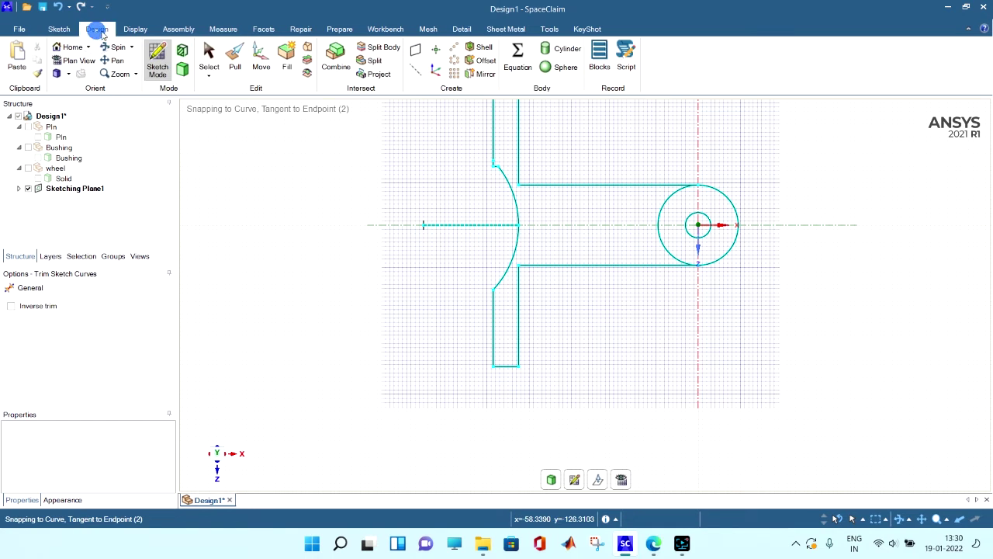
{"action": "left_click", "coordinate": [480, 74]}
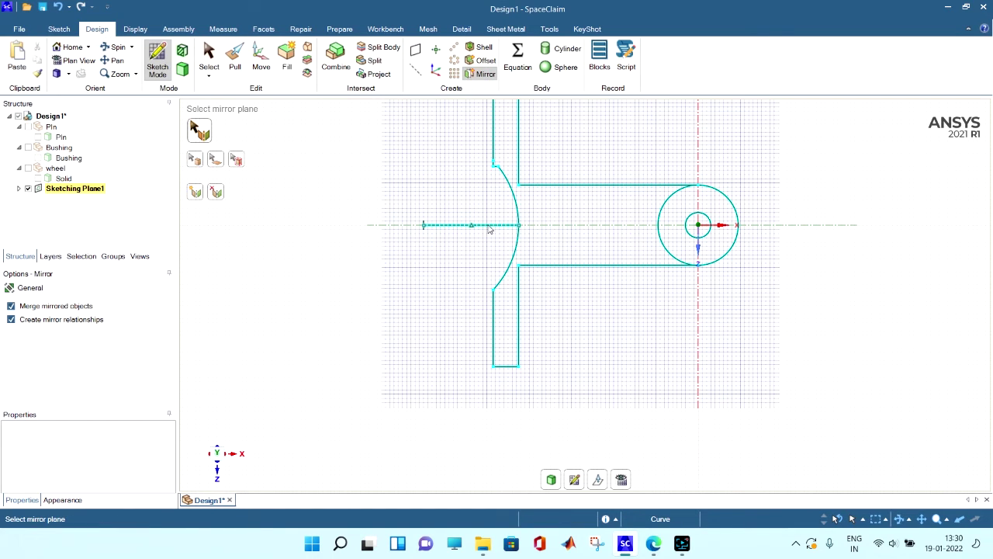
{"action": "left_click", "coordinate": [489, 226]}
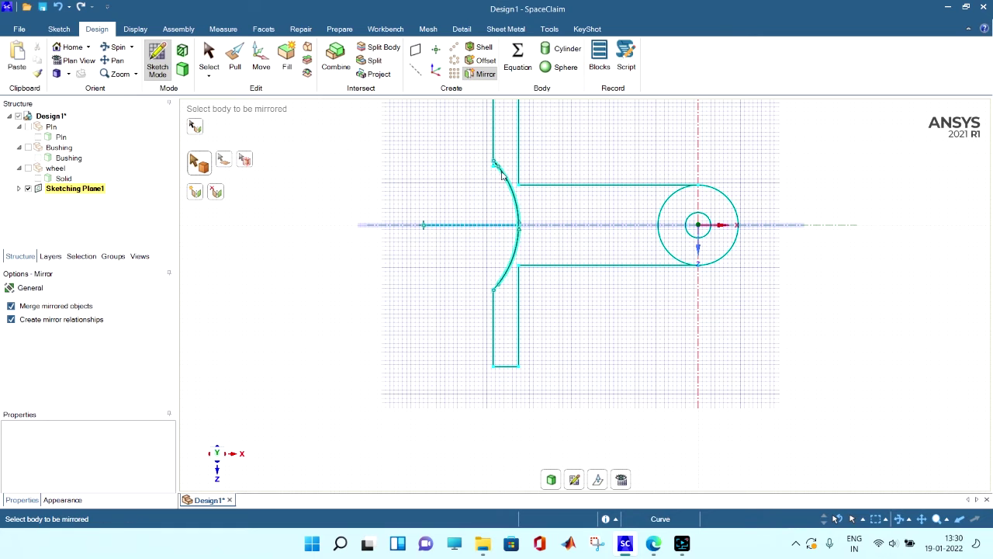
{"action": "scroll", "coordinate": [496, 167], "scroll_direction": "up", "scroll_amount": 3}
{"action": "left_click", "coordinate": [501, 176]}
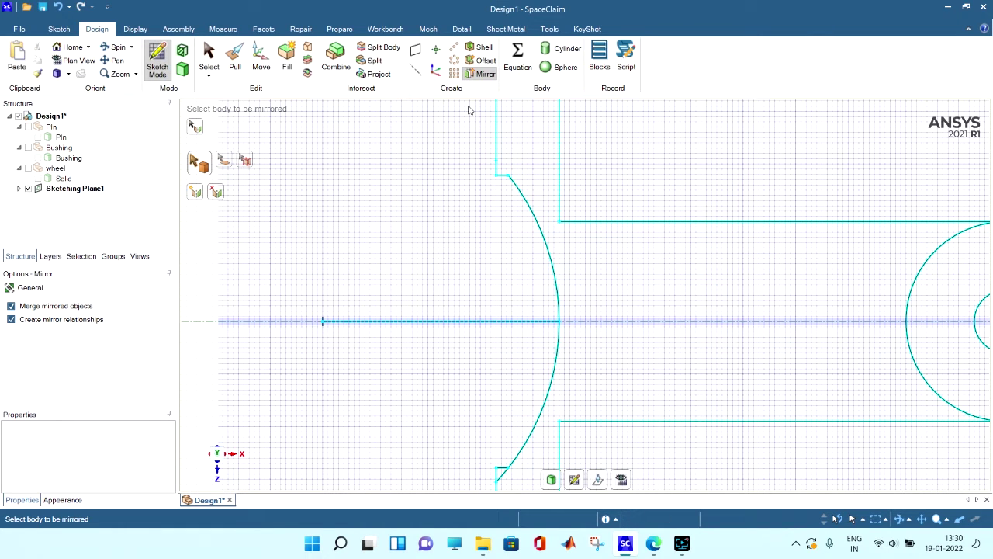
{"action": "left_click", "coordinate": [208, 56]}
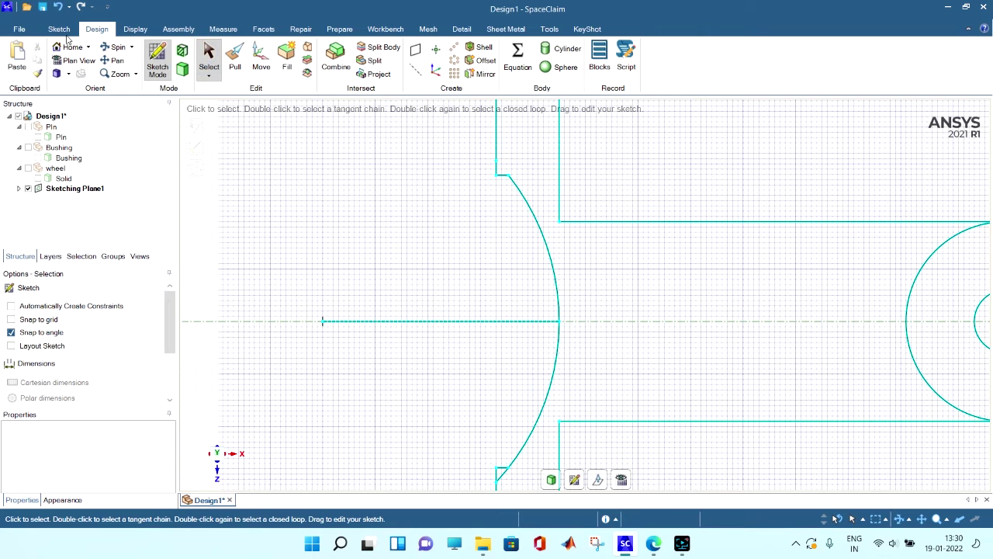
Step: Trim the arc's leftover tip inside the mirrored notch at the lower flange
{"action": "left_click", "coordinate": [61, 29]}
{"action": "left_click", "coordinate": [278, 61]}
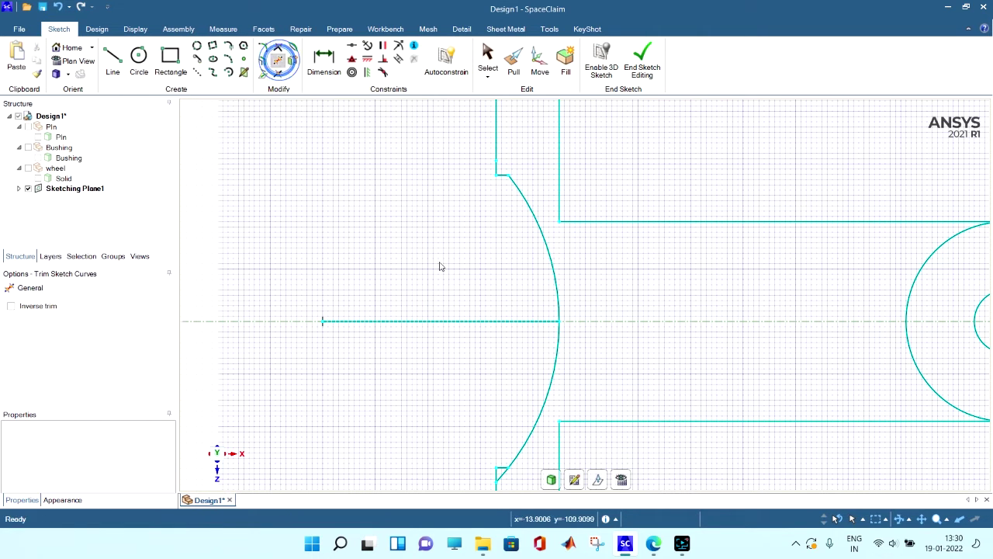
{"action": "scroll", "coordinate": [507, 416], "scroll_direction": "up", "scroll_amount": 5}
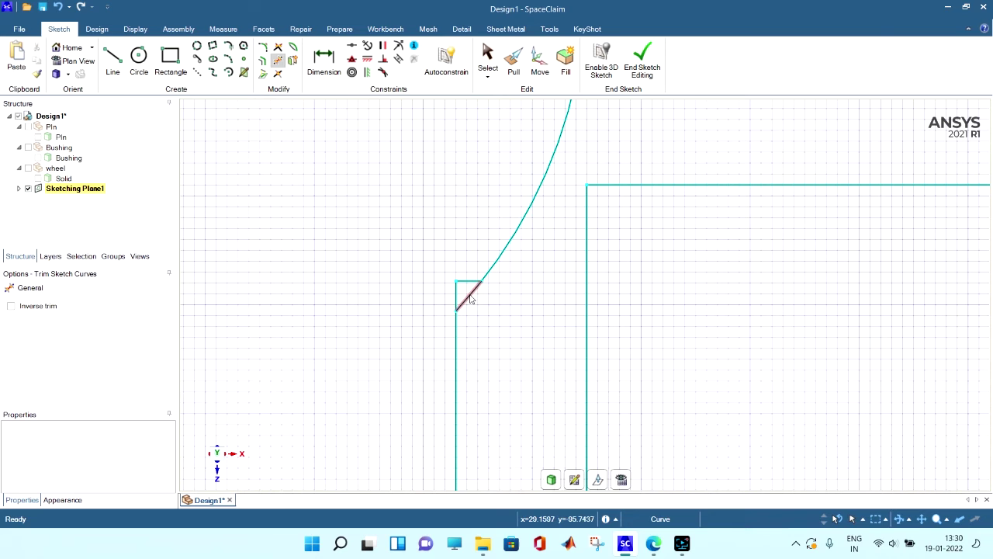
{"action": "left_click", "coordinate": [467, 297]}
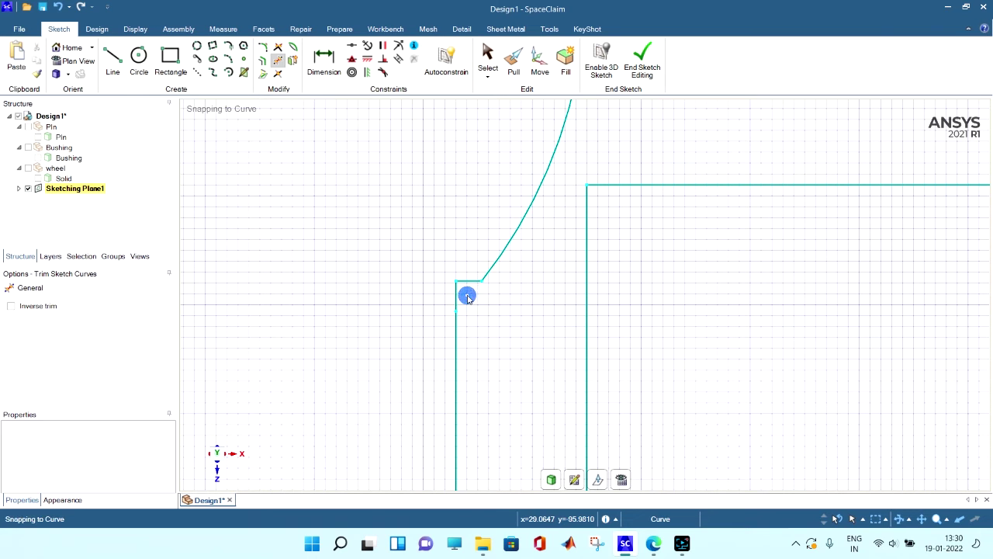
{"action": "scroll", "coordinate": [563, 330], "scroll_direction": "down", "scroll_amount": 10}
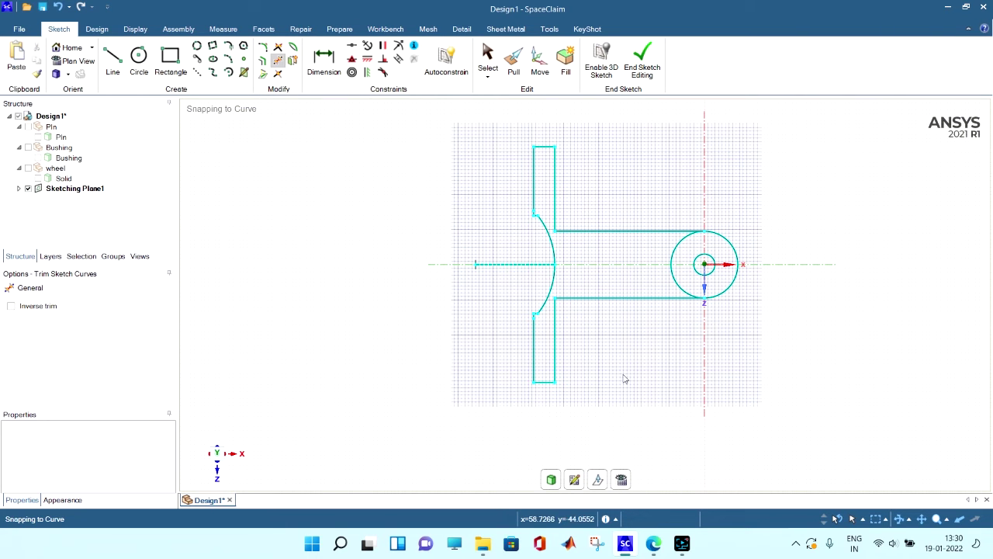
Step: Convert the bracket sketch into a surface and remove the small disc inside the hub bore
{"action": "left_click", "coordinate": [553, 480]}
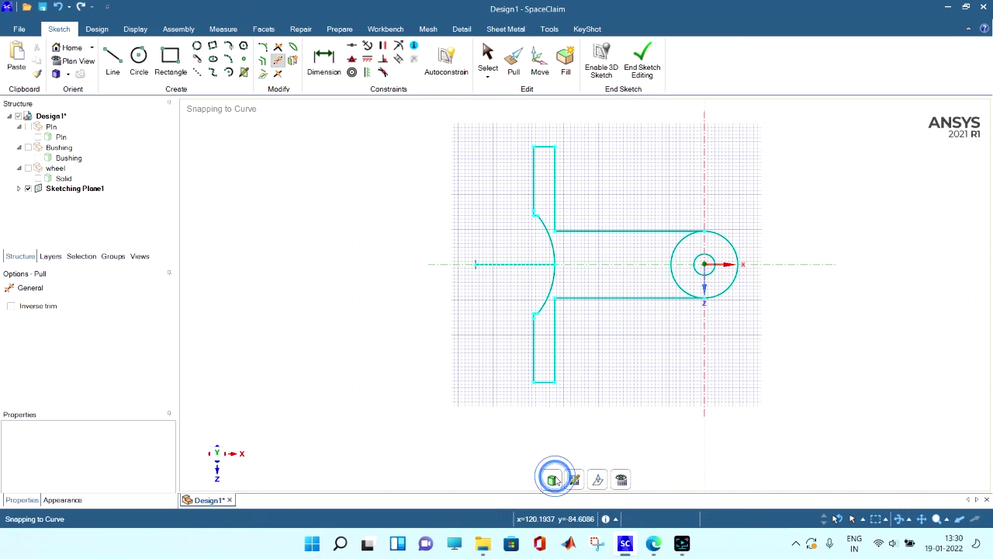
{"action": "mouse_move", "coordinate": [632, 344]}
{"action": "middle_mouse_down"}
{"action": "mouse_move", "coordinate": [613, 222]}
{"action": "mouse_move", "coordinate": [714, 305]}
{"action": "middle_mouse_up"}
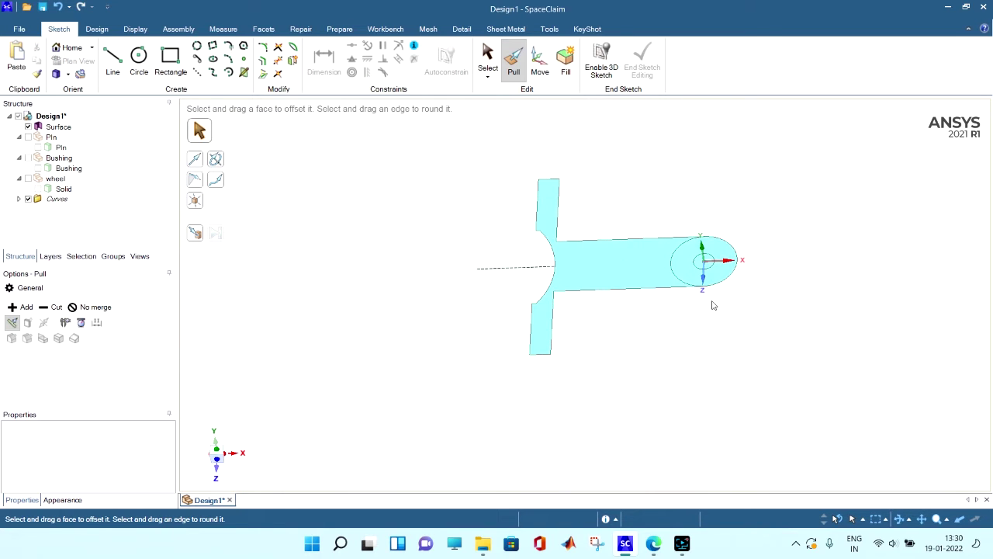
{"action": "scroll", "coordinate": [708, 267], "scroll_direction": "up", "scroll_amount": 3}
{"action": "left_click", "coordinate": [708, 267]}
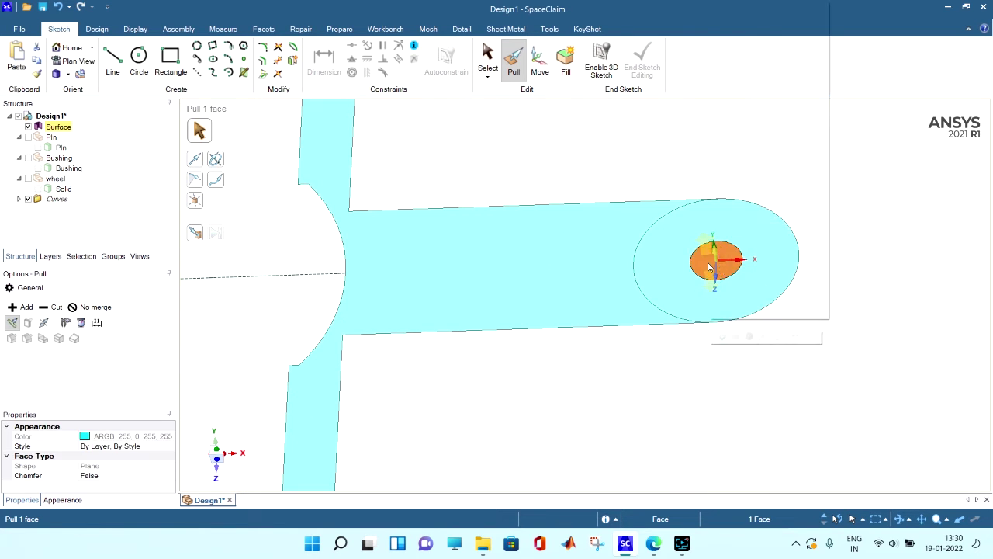
{"action": "right_click", "coordinate": [708, 267]}
{"action": "left_click", "coordinate": [737, 280]}
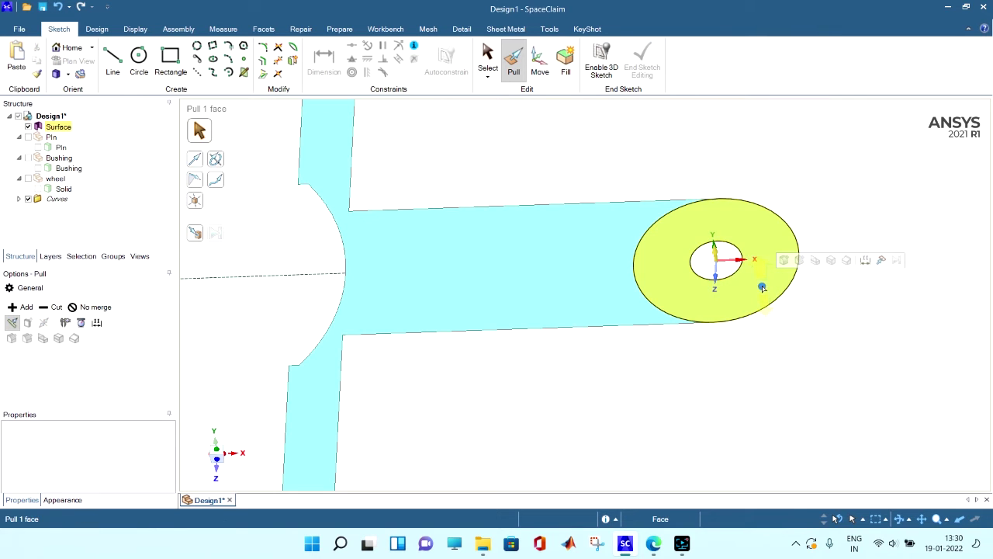
Step: Pull the hub's ring face symmetrically in both directions by 30 mm
{"action": "left_click", "coordinate": [763, 288]}
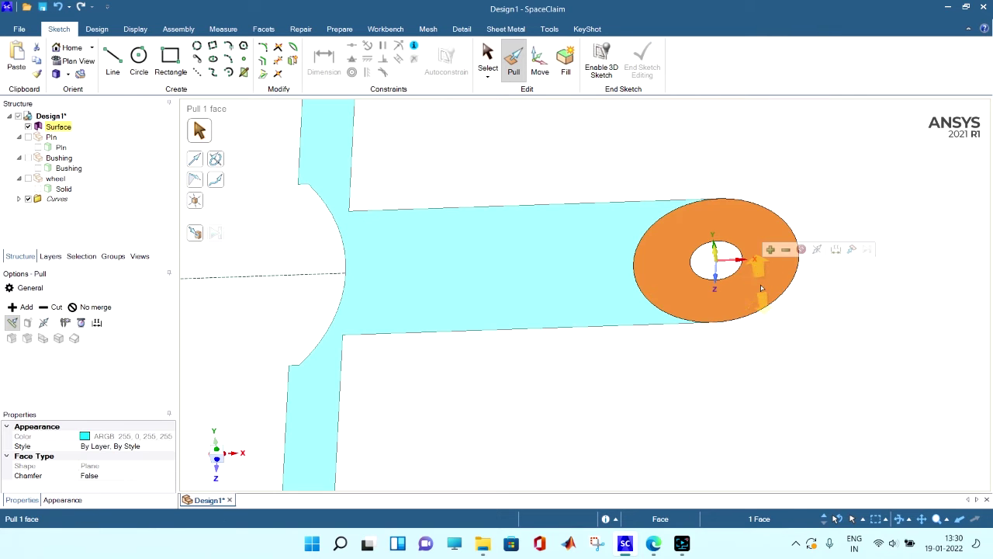
{"action": "left_click", "coordinate": [44, 322]}
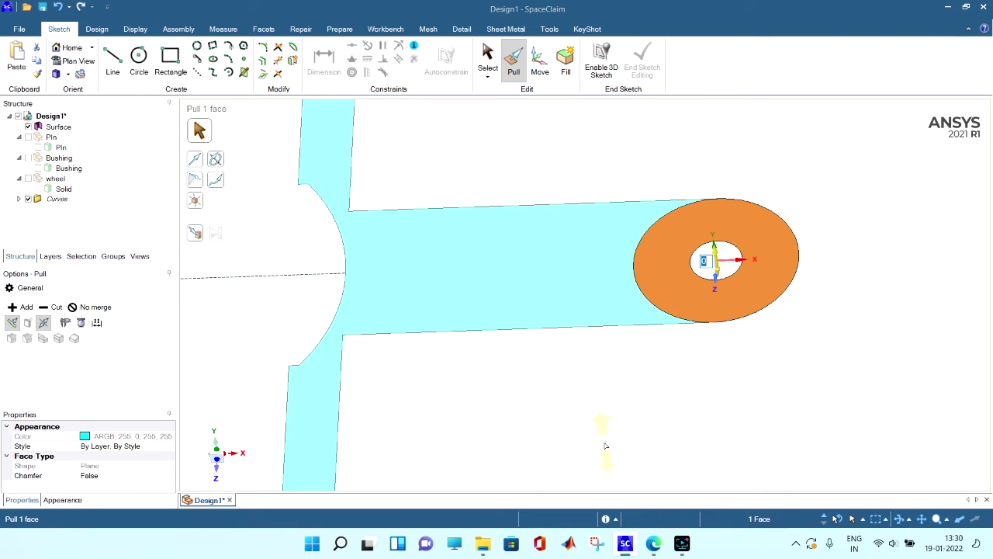
{"action": "key", "text": "Return"}
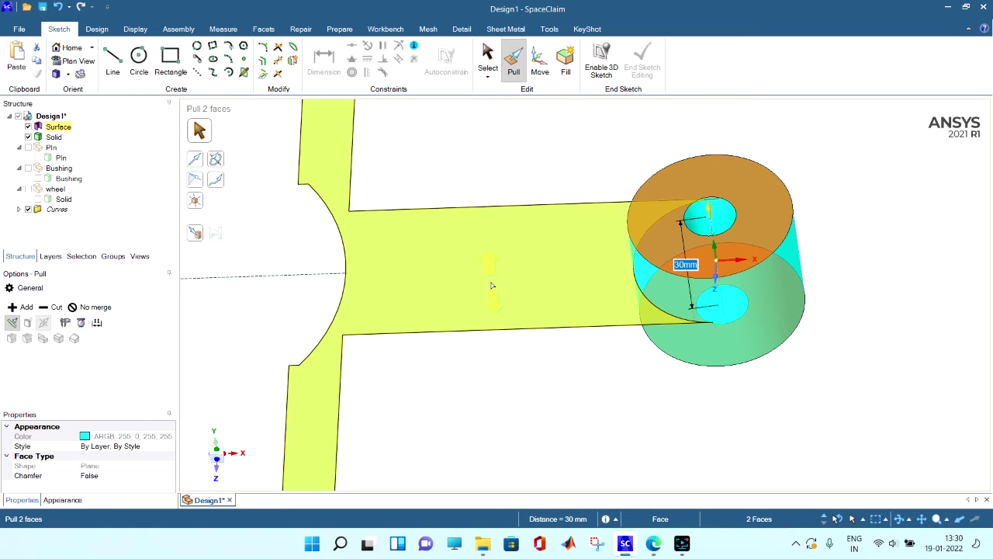
Step: Pull the arm-and-flange face symmetrically in both directions by 7.5 mm
{"action": "left_click", "coordinate": [489, 280]}
{"action": "middle_click_drag", "start_coordinate": [486, 361], "coordinate": [481, 318]}
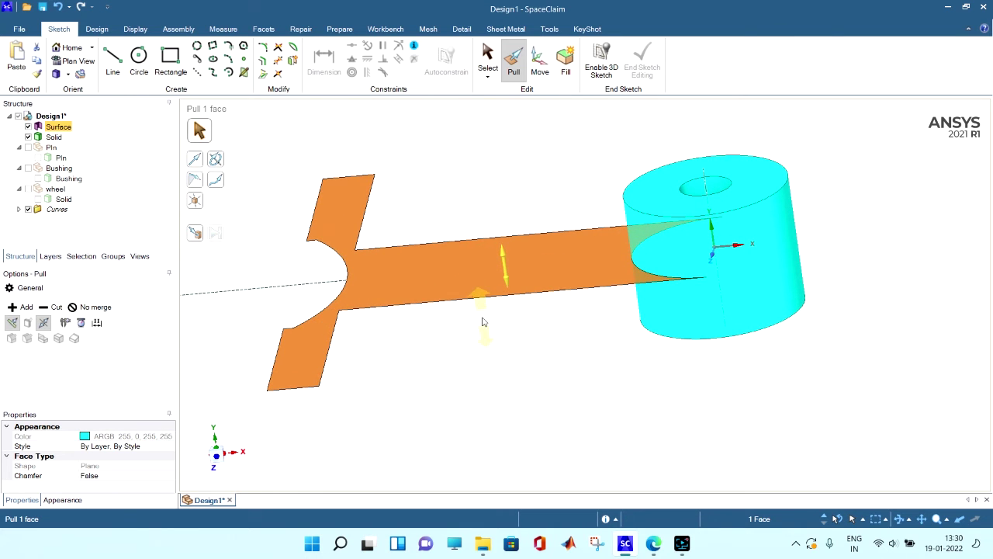
{"action": "key", "text": "space"}
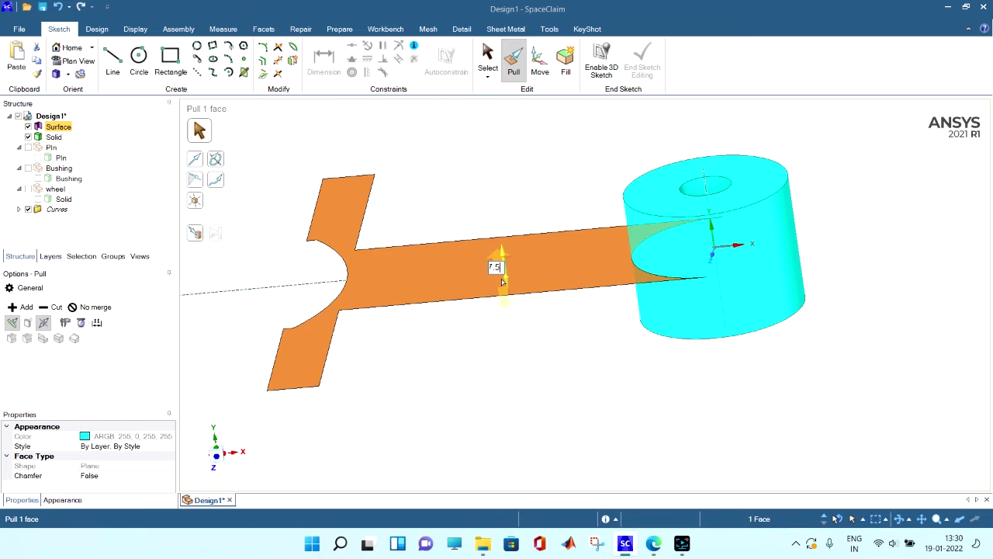
{"action": "key", "text": "Return"}
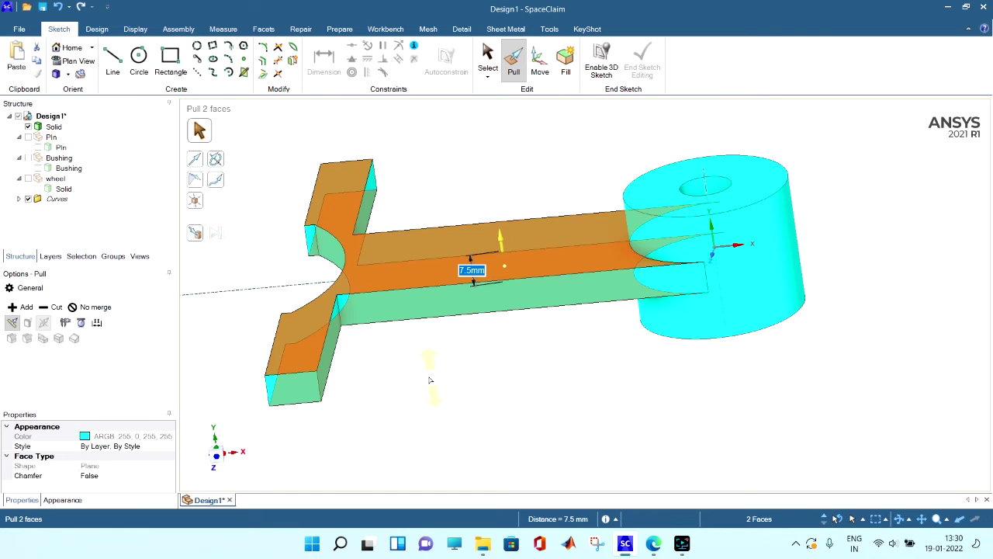
Step: Examine the extruded bracket's flanges, arm and hub from above and below
{"action": "middle_click_drag", "start_coordinate": [287, 259], "coordinate": [324, 337]}
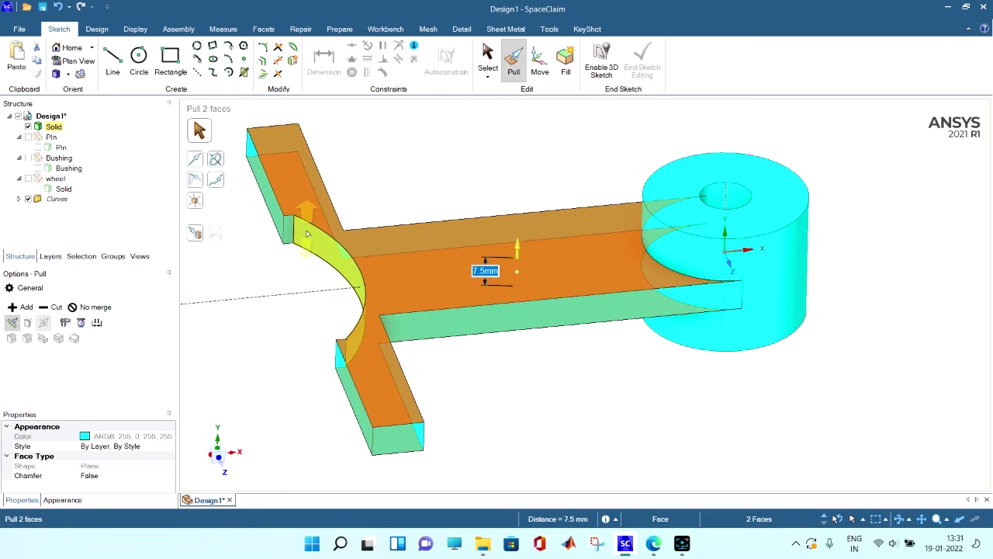
{"action": "middle_click_drag", "start_coordinate": [534, 364], "coordinate": [501, 288]}
{"action": "left_click", "coordinate": [472, 201]}
{"action": "middle_click_drag", "start_coordinate": [581, 177], "coordinate": [543, 266]}
{"action": "left_click", "coordinate": [543, 266]}
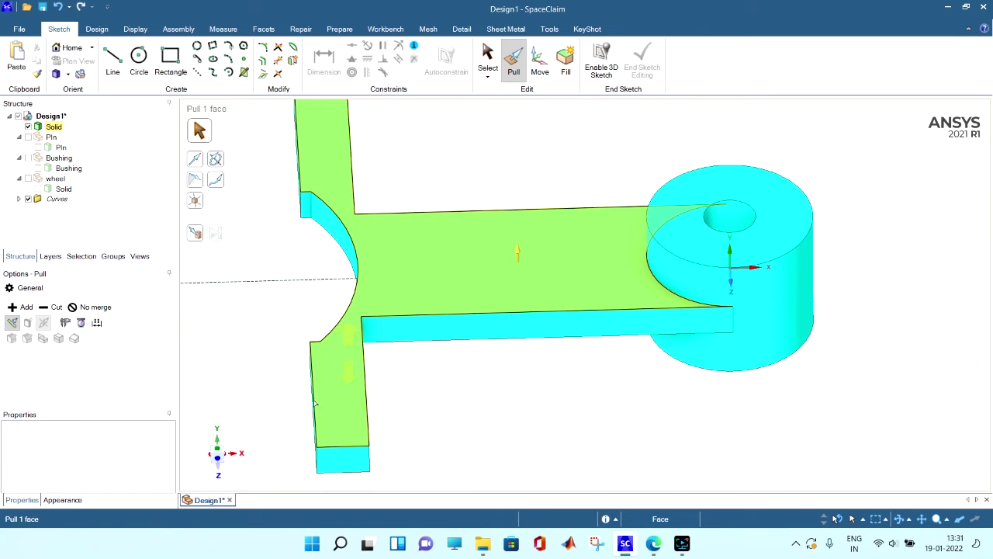
{"action": "left_click", "coordinate": [442, 400]}
{"action": "middle_click_drag", "start_coordinate": [441, 401], "coordinate": [438, 306]}
{"action": "left_click", "coordinate": [472, 308]}
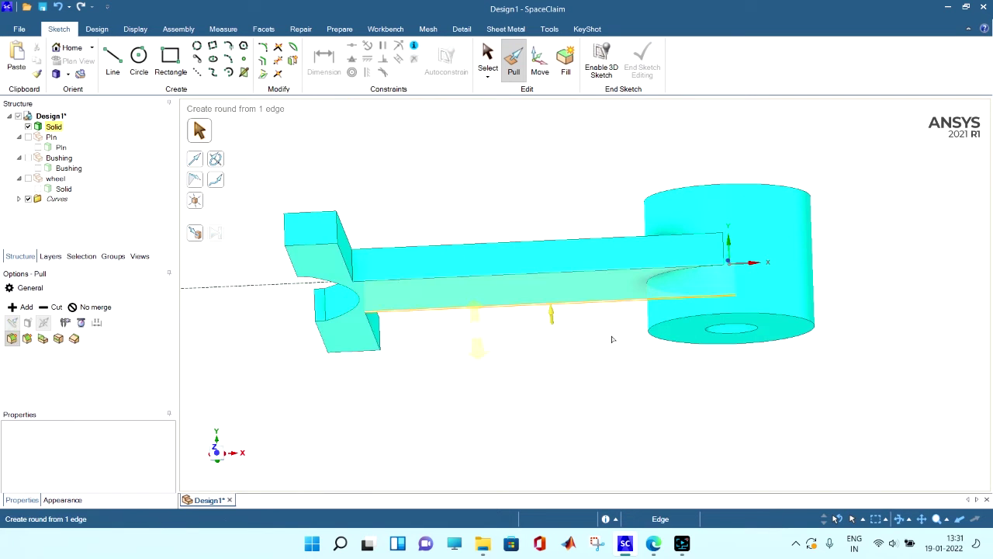
{"action": "left_click", "coordinate": [685, 292]}
{"action": "left_click", "coordinate": [641, 333]}
{"action": "left_click", "coordinate": [362, 401]}
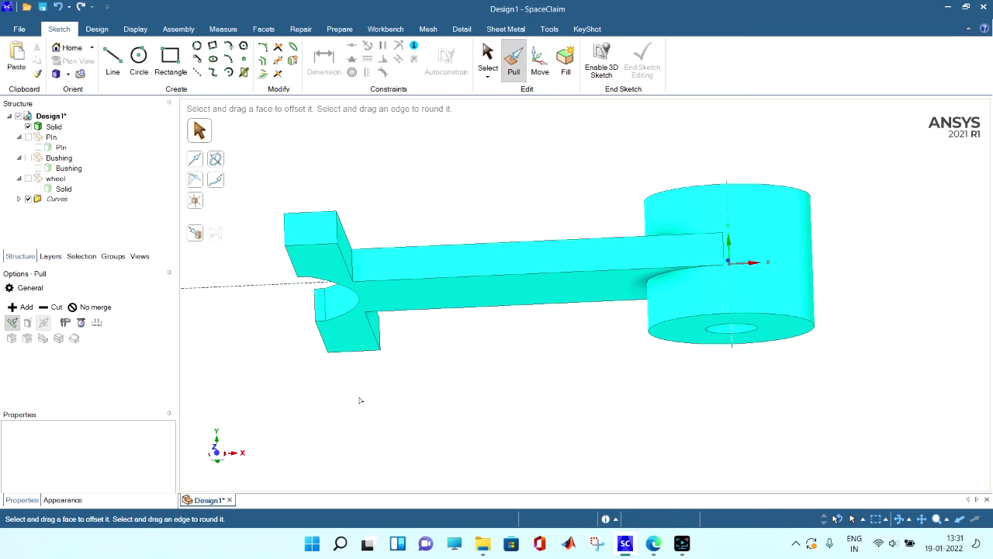
{"action": "left_click", "coordinate": [361, 318]}
Step: Start a sketch on the flange face on the arm's side and view it in plan
{"action": "left_click", "coordinate": [97, 28]}
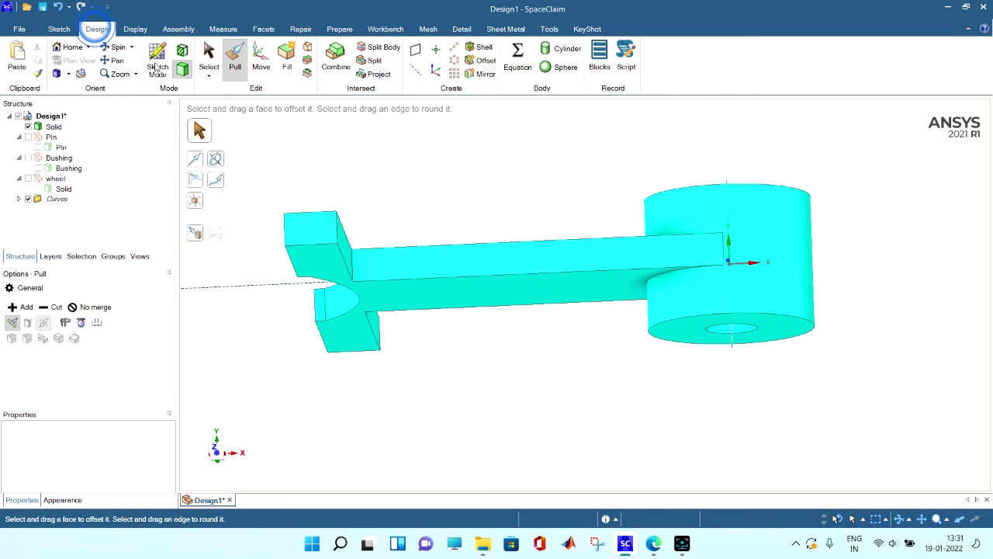
{"action": "left_click", "coordinate": [156, 54]}
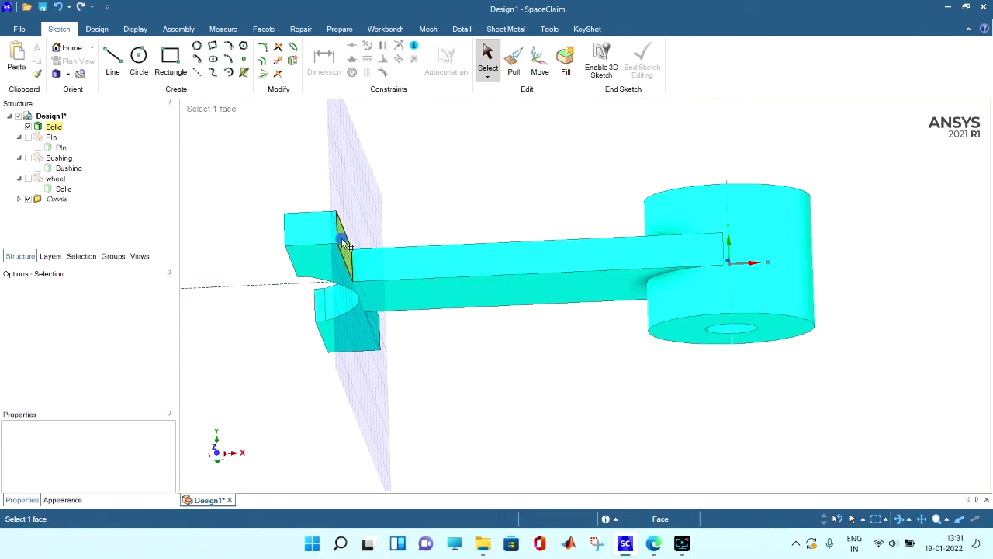
{"action": "left_click", "coordinate": [345, 243]}
{"action": "left_click", "coordinate": [621, 481]}
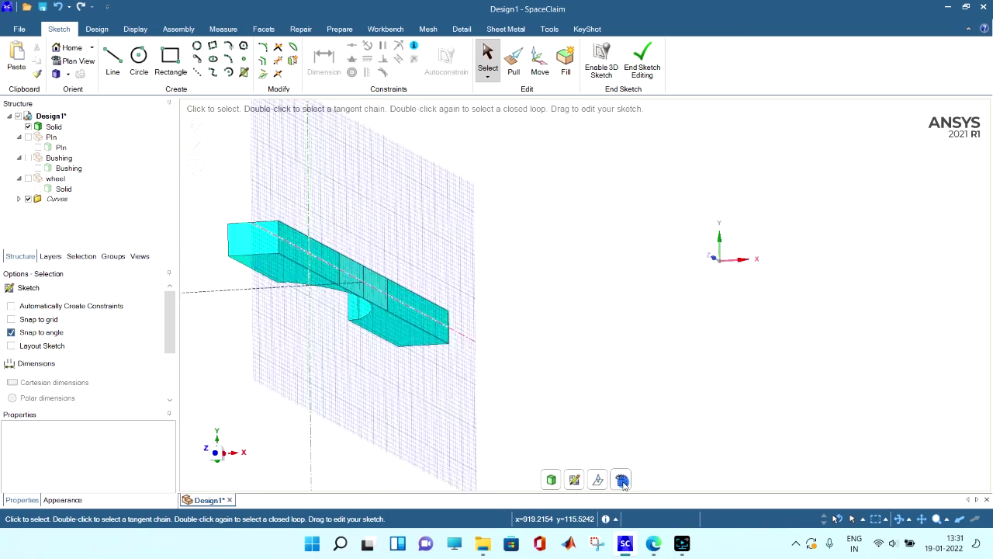
{"action": "scroll", "coordinate": [566, 380], "scroll_direction": "down", "scroll_amount": 2}
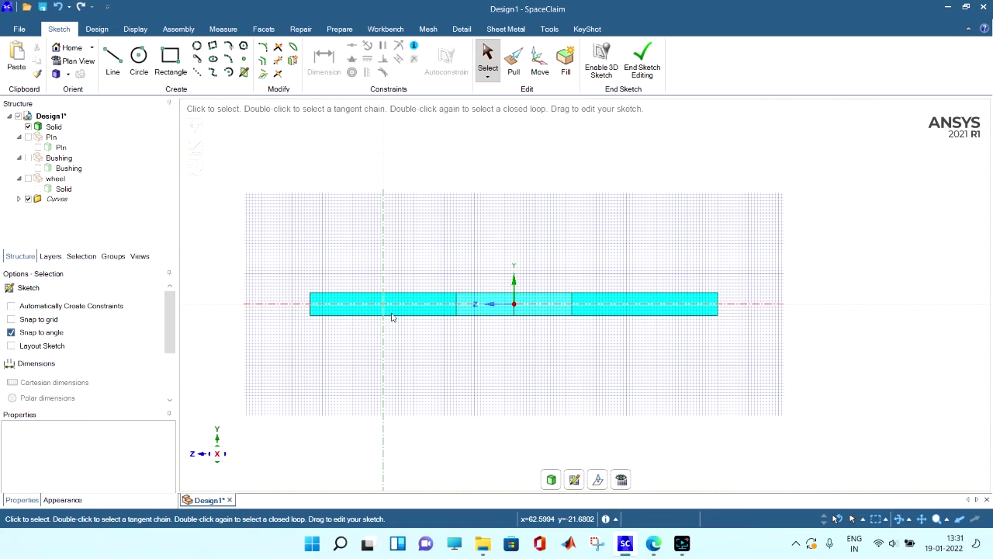
Step: Draw a 30 by 60 mm rectangle downward from the lower outer corner of the flange on the +Z side
{"action": "key", "text": "r"}
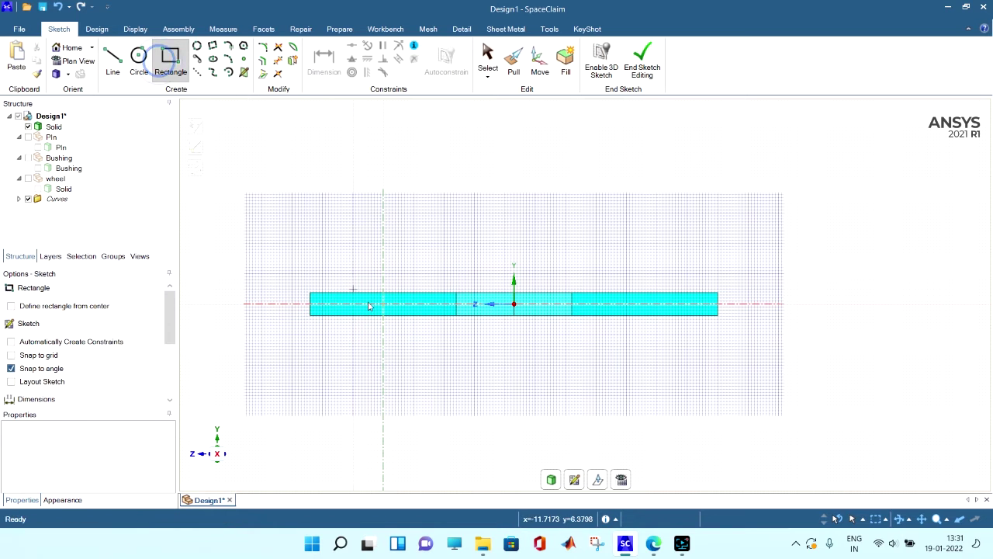
{"action": "left_click", "coordinate": [457, 314]}
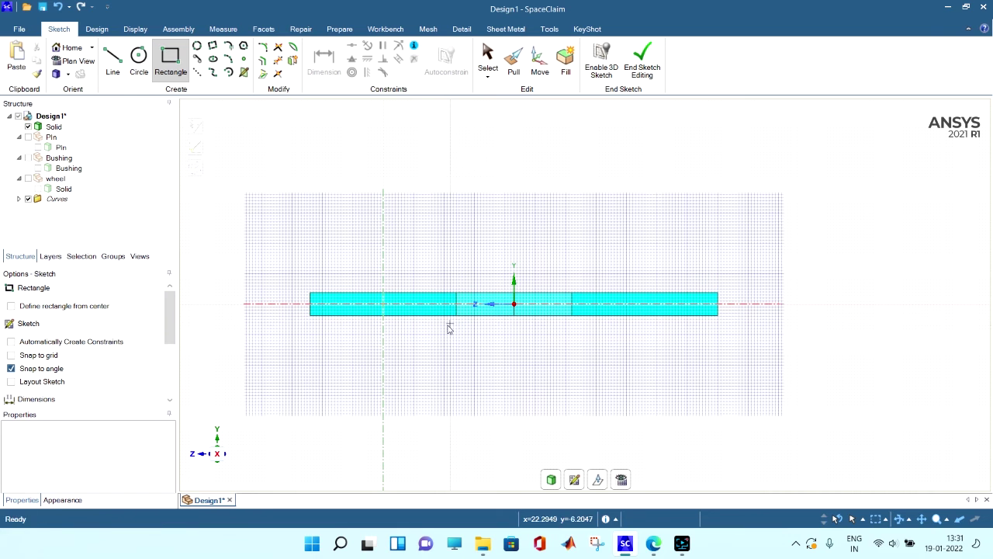
{"action": "left_click", "coordinate": [311, 317]}
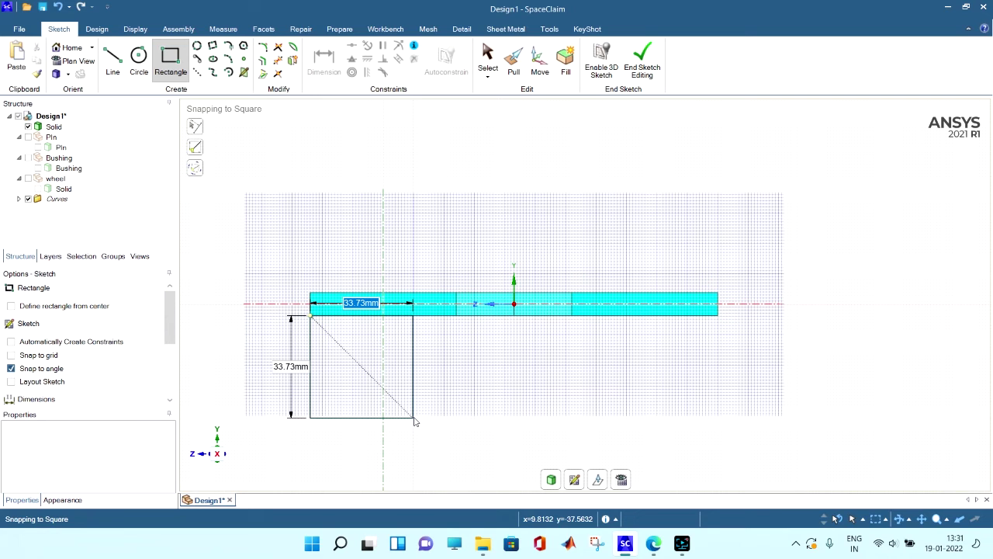
{"action": "type", "text": "30"}
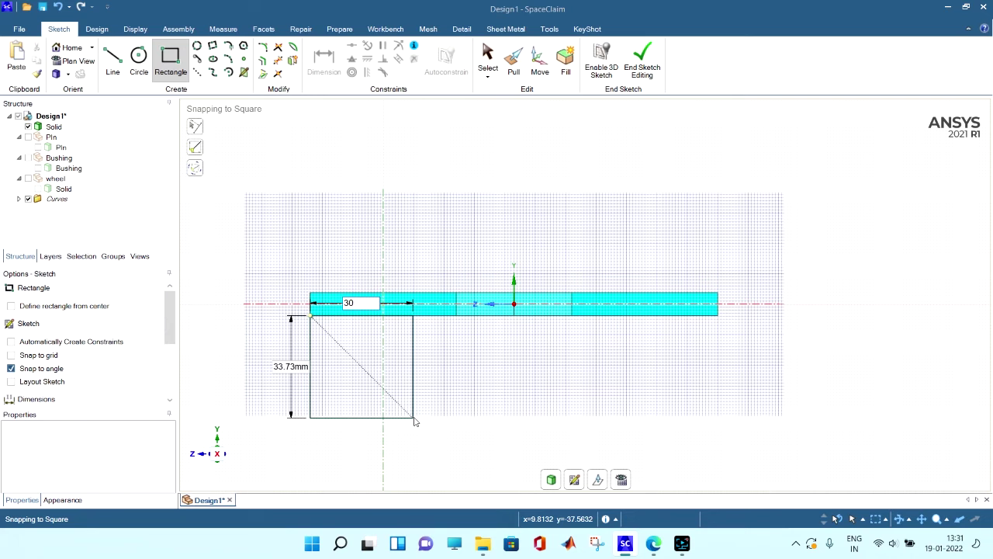
{"action": "key", "text": "Tab"}
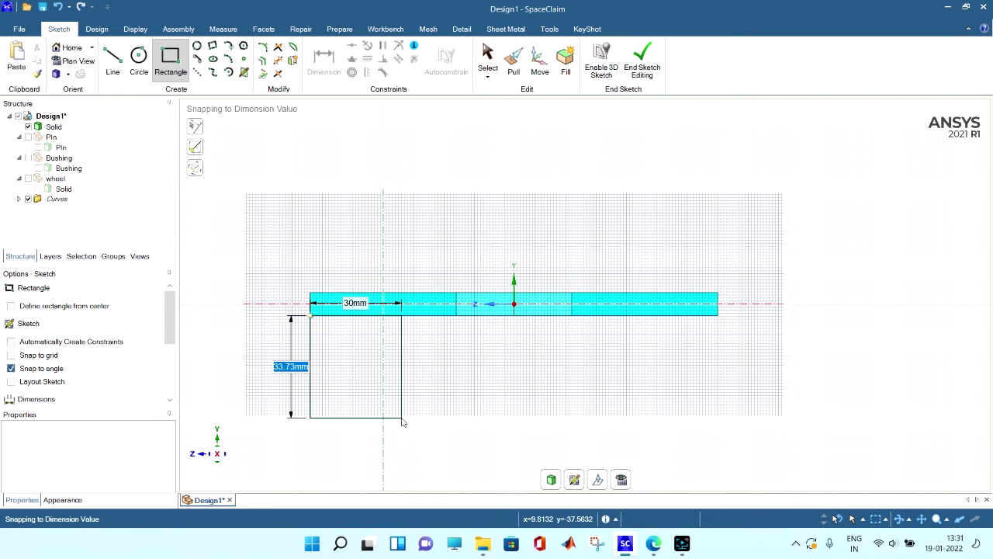
{"action": "type", "text": "60"}
{"action": "key", "text": "Return"}
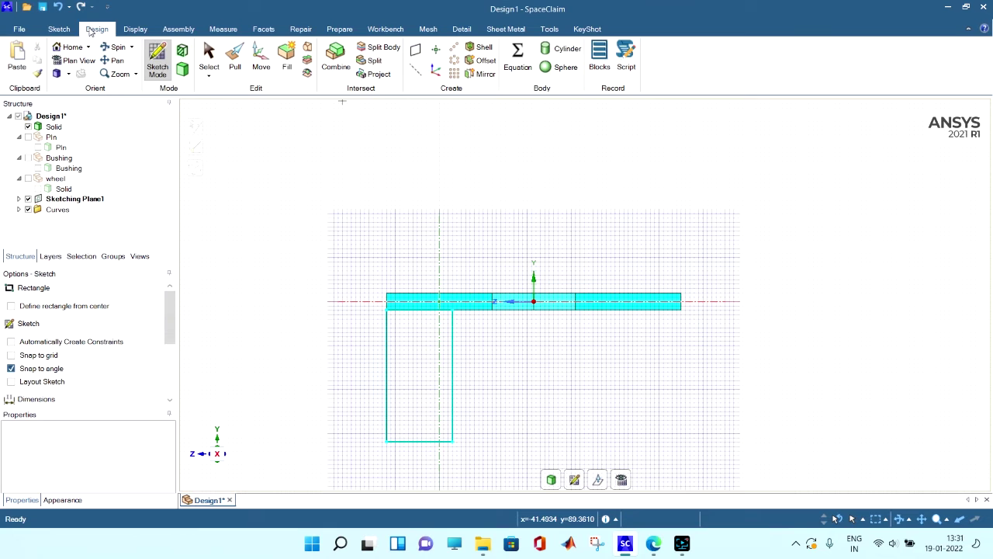
Step: Round the rectangle's lower outer corner with a 25 mm radius
{"action": "left_click", "coordinate": [59, 29]}
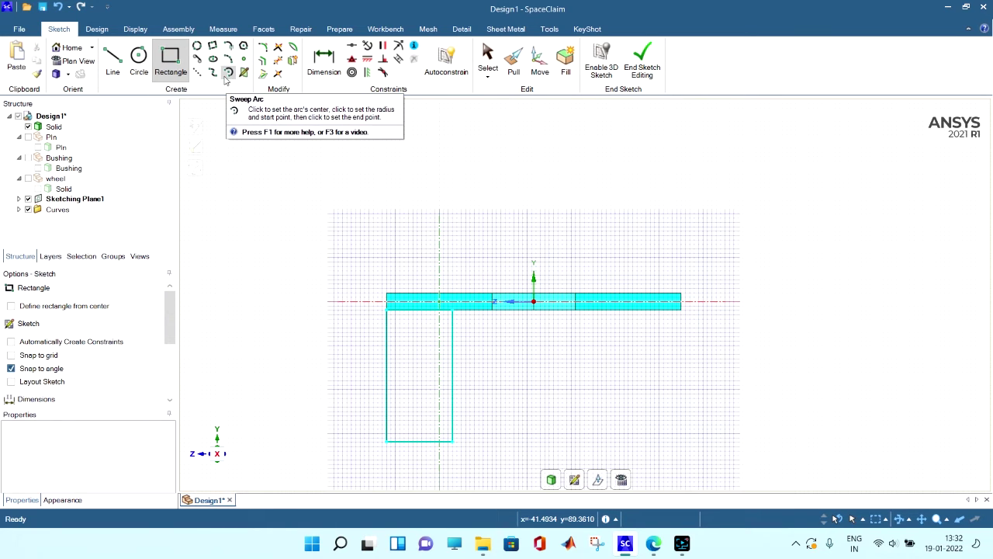
{"action": "left_click", "coordinate": [265, 48]}
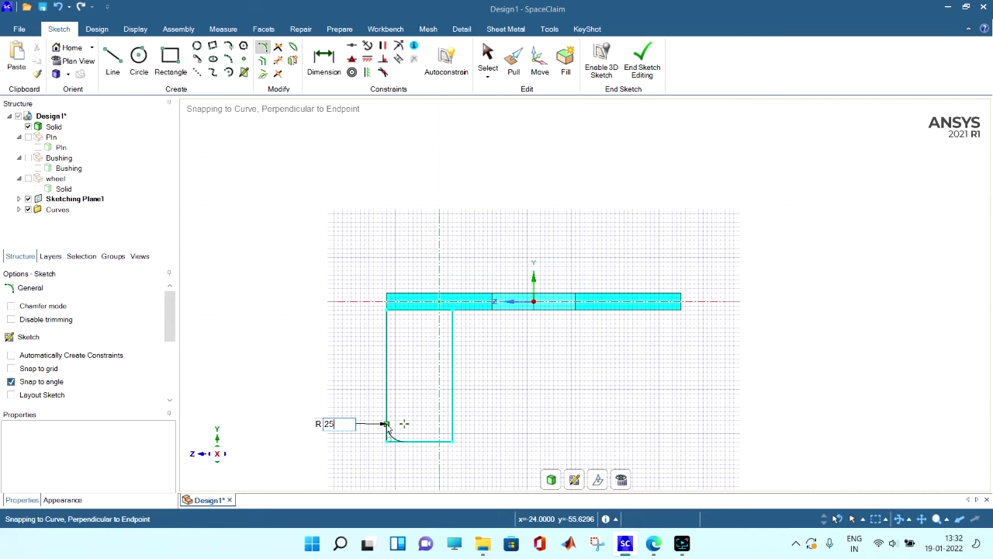
{"action": "key", "text": "Return"}
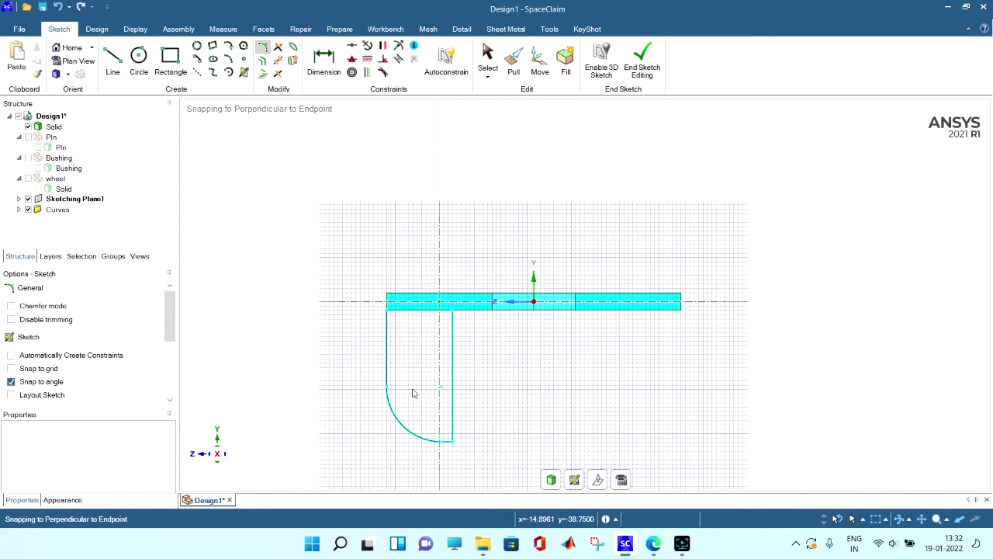
Step: Draw a circle about 15.5 mm in diameter inside the rounded lower end of the tab profile
{"action": "left_click", "coordinate": [139, 56]}
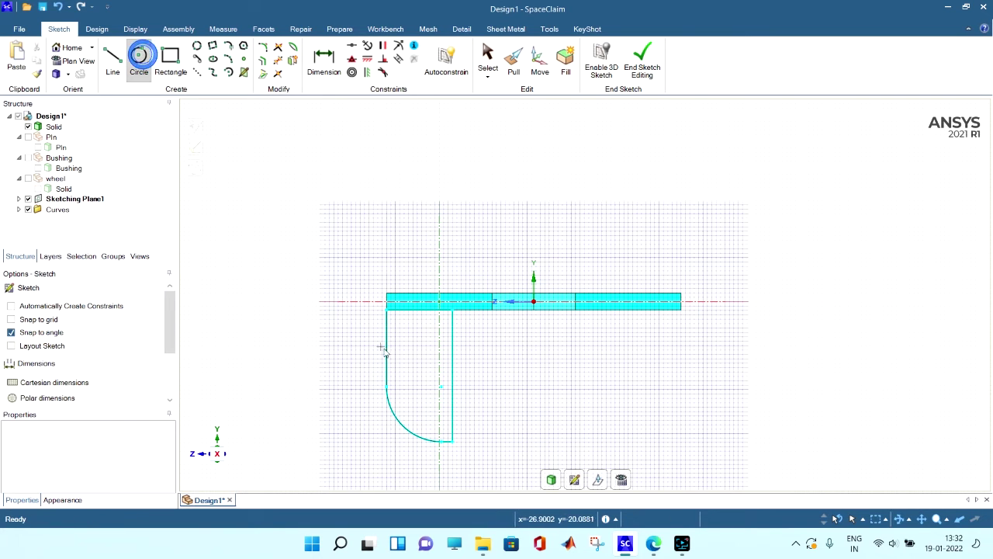
{"action": "left_click", "coordinate": [419, 404]}
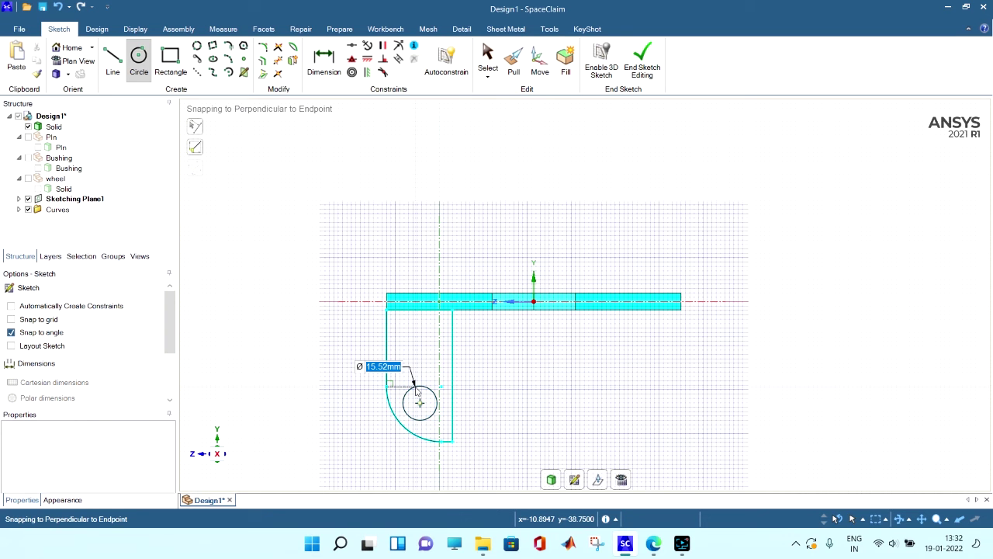
{"action": "left_click", "coordinate": [416, 391]}
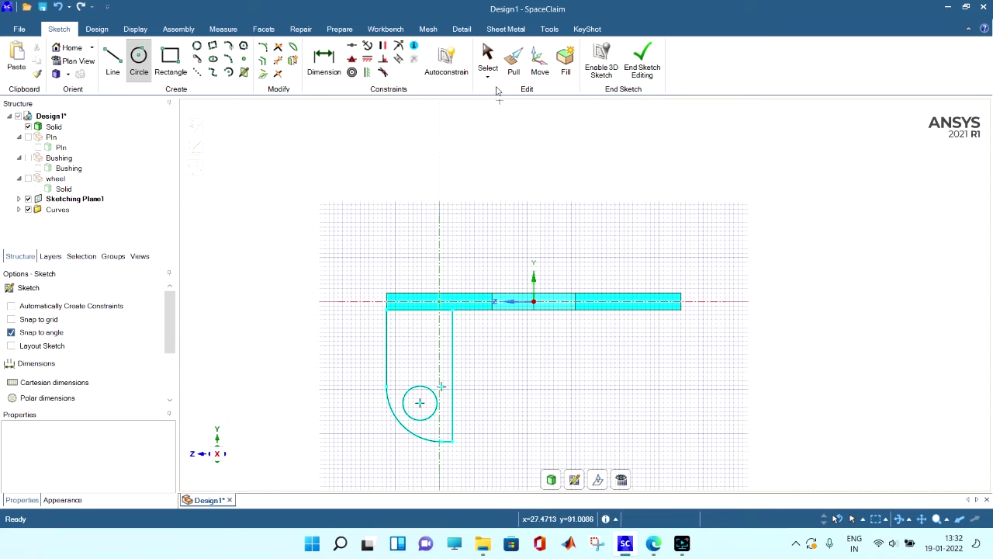
Step: Try to mirror the tab profile's inner vertical line about the origin's Y axis
{"action": "left_click", "coordinate": [488, 56]}
{"action": "left_click", "coordinate": [98, 29]}
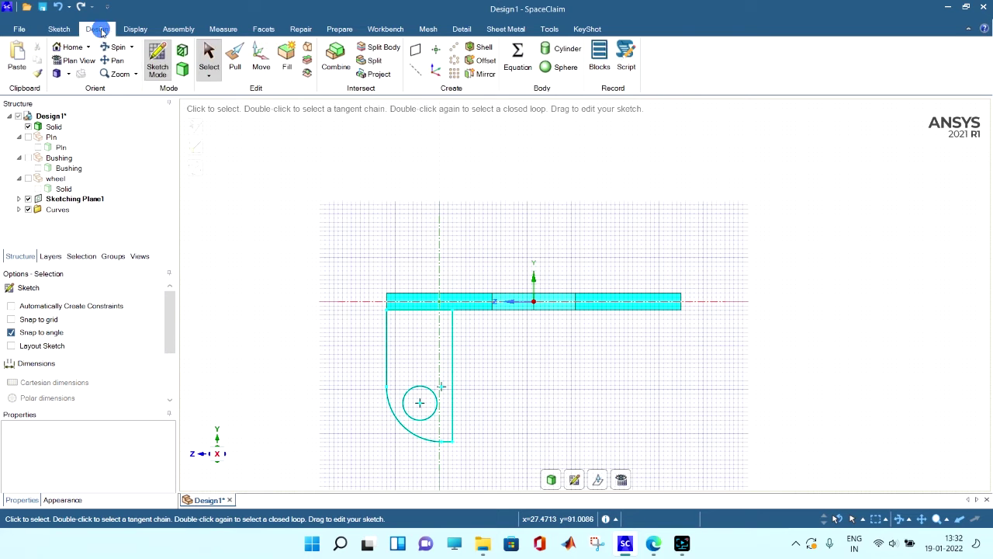
{"action": "left_click", "coordinate": [481, 74]}
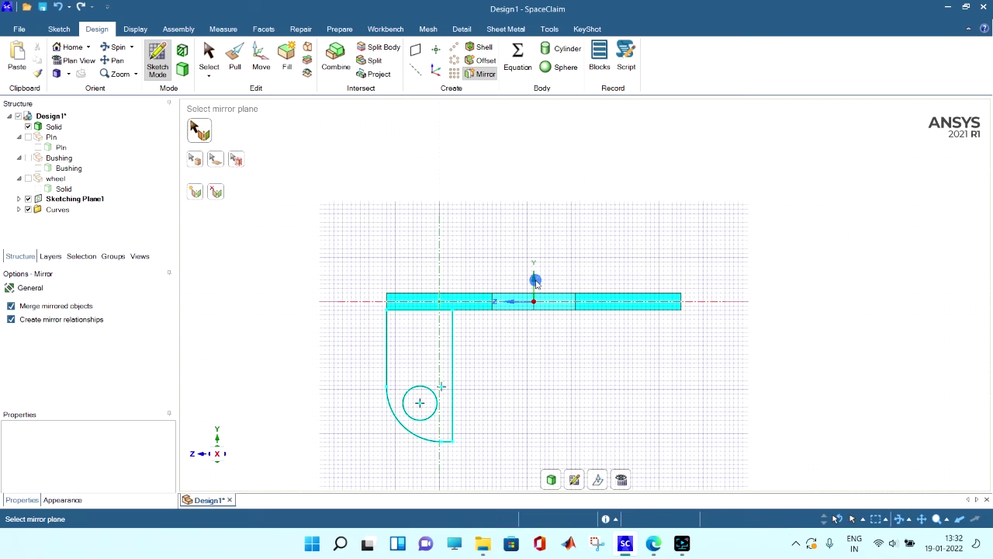
{"action": "left_click", "coordinate": [454, 347]}
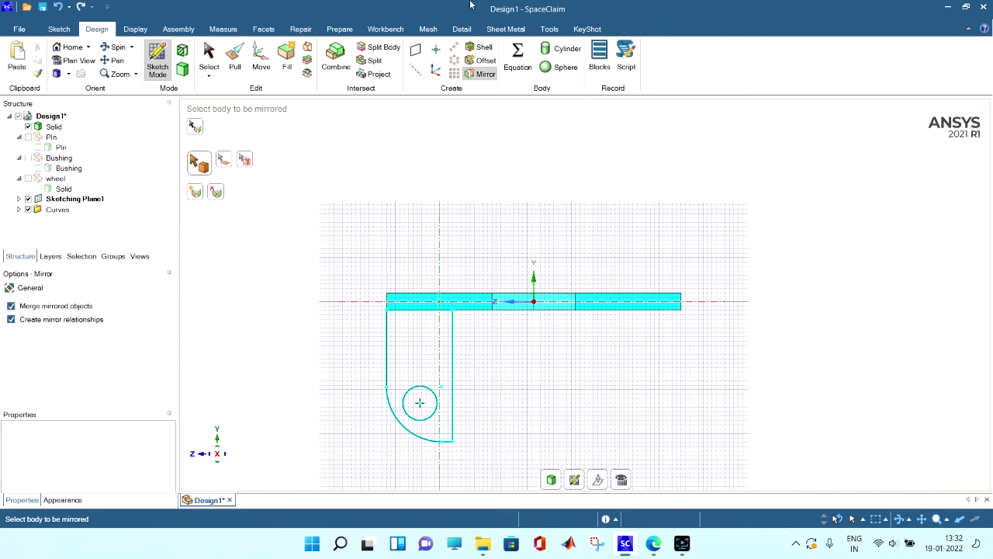
{"action": "left_click", "coordinate": [208, 56]}
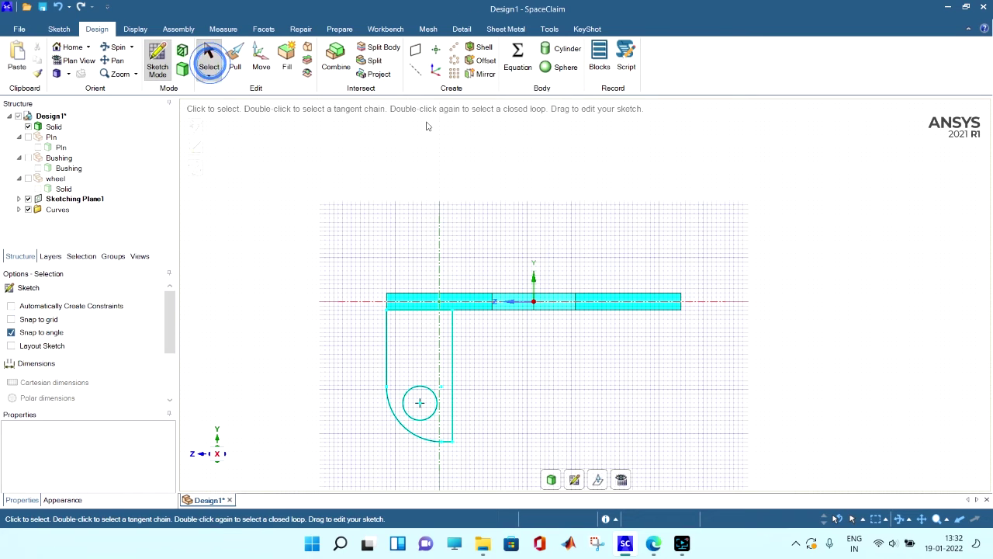
{"action": "left_click", "coordinate": [485, 73]}
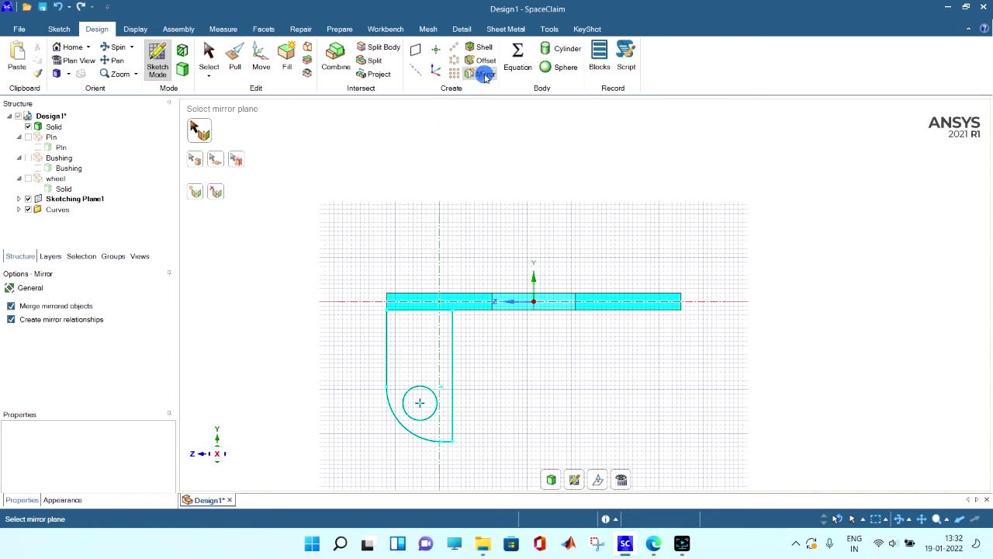
{"action": "left_click", "coordinate": [534, 279]}
{"action": "left_click", "coordinate": [534, 280]}
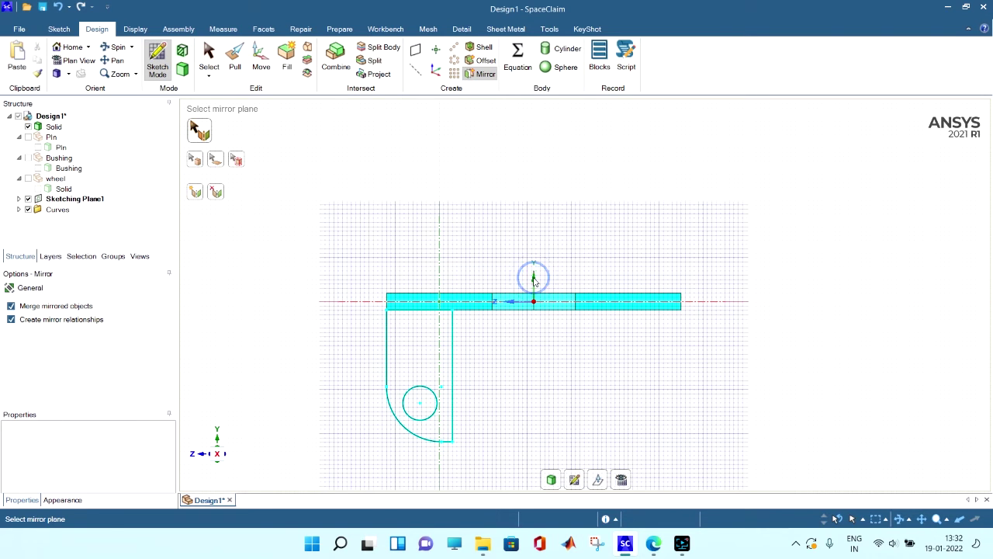
{"action": "left_click", "coordinate": [455, 350]}
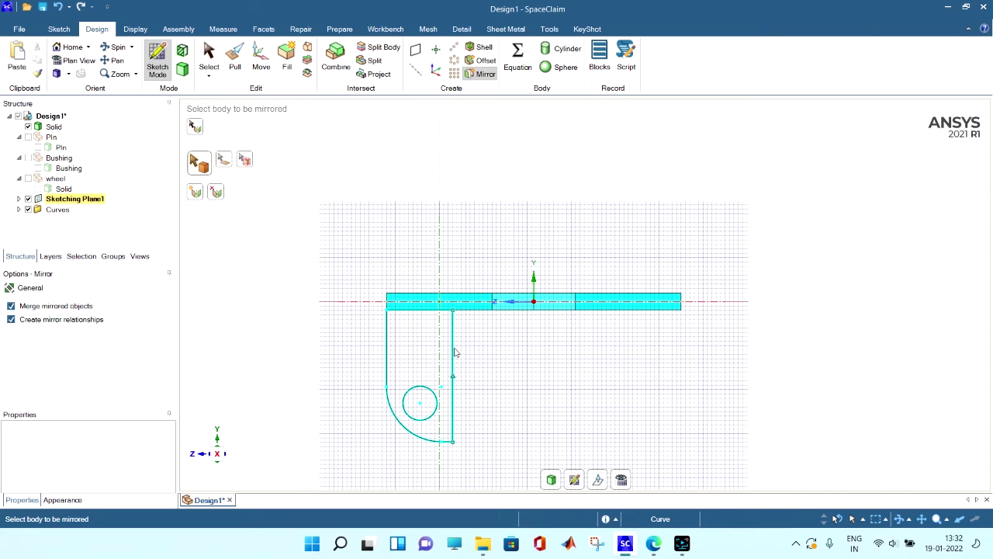
{"action": "left_click", "coordinate": [534, 280]}
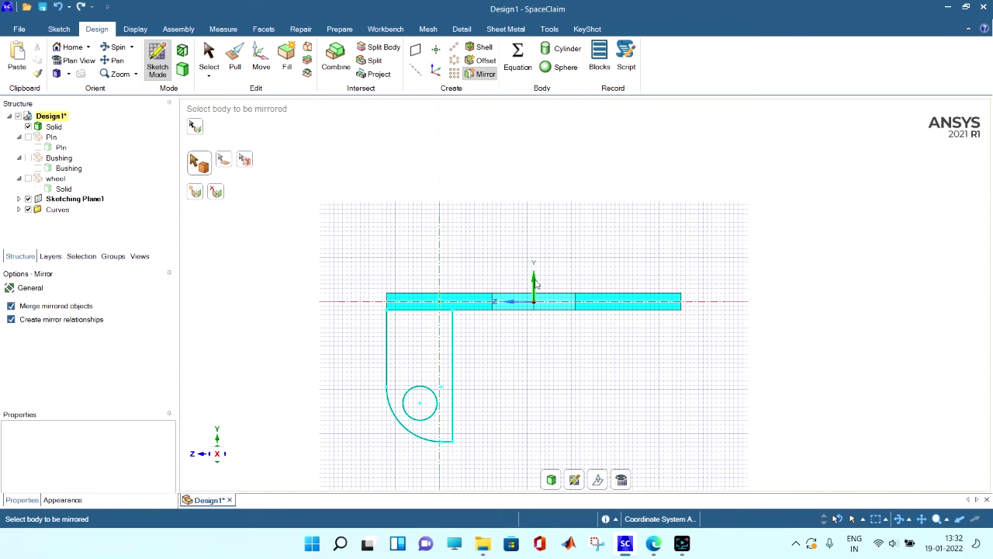
{"action": "left_click", "coordinate": [454, 344]}
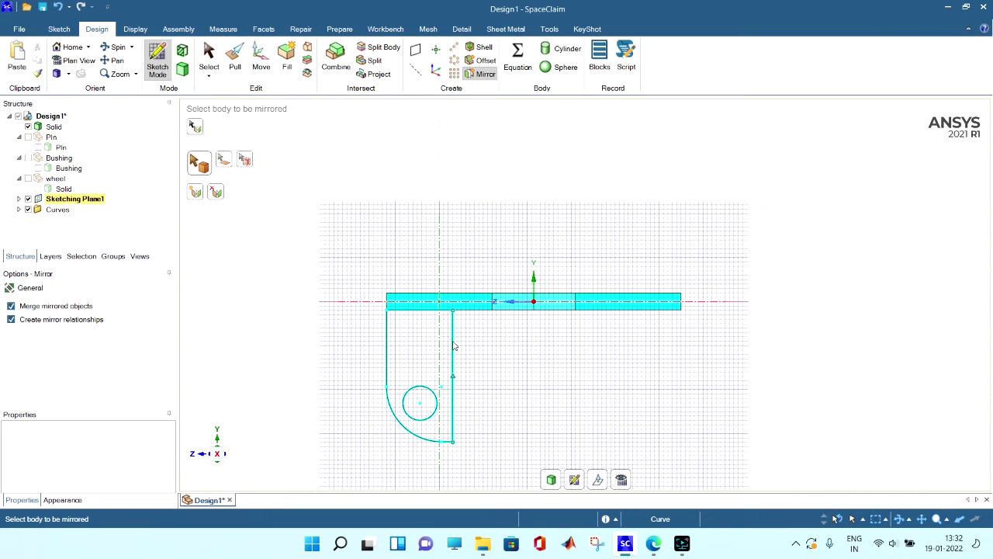
{"action": "left_click", "coordinate": [454, 344]}
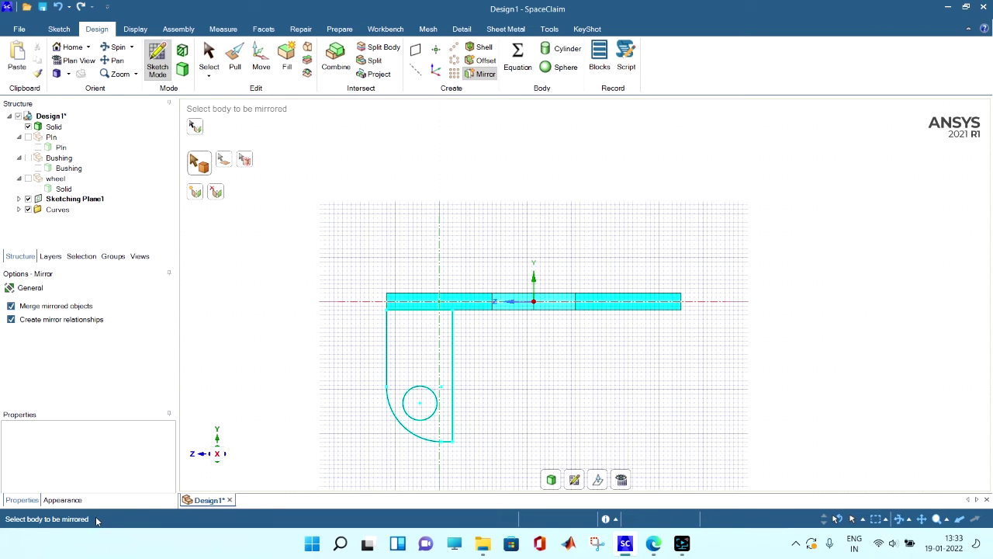
{"action": "left_click", "coordinate": [210, 56]}
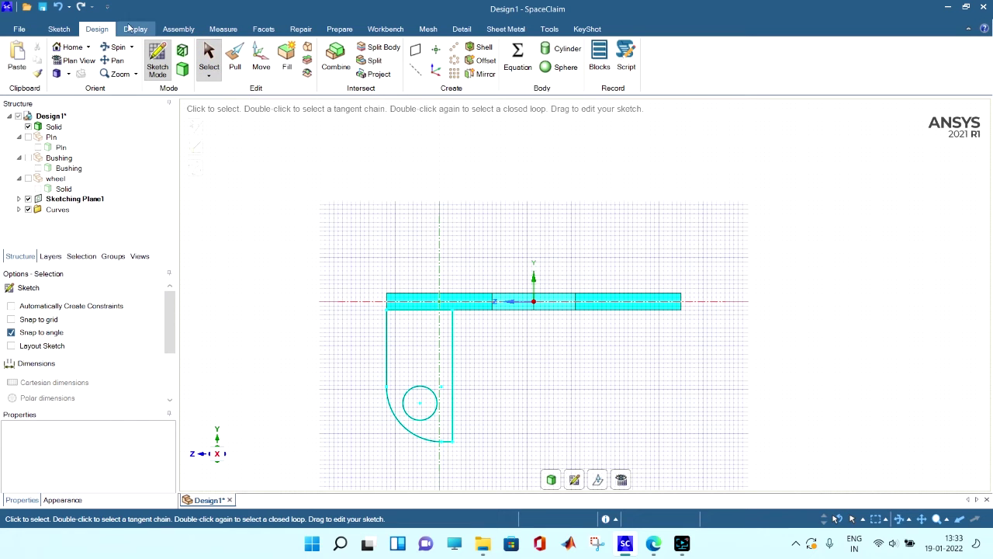
{"action": "left_click", "coordinate": [481, 74]}
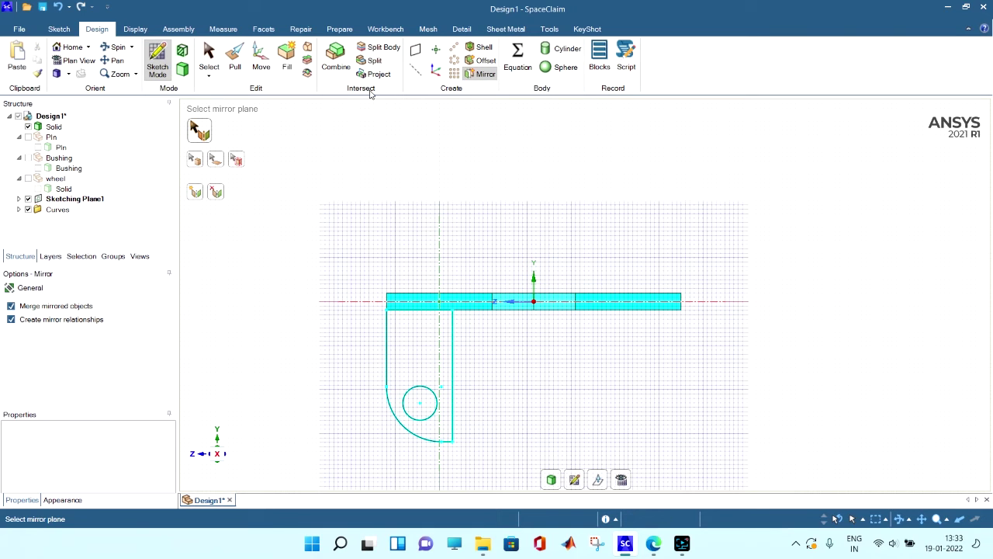
{"action": "left_click", "coordinate": [209, 59]}
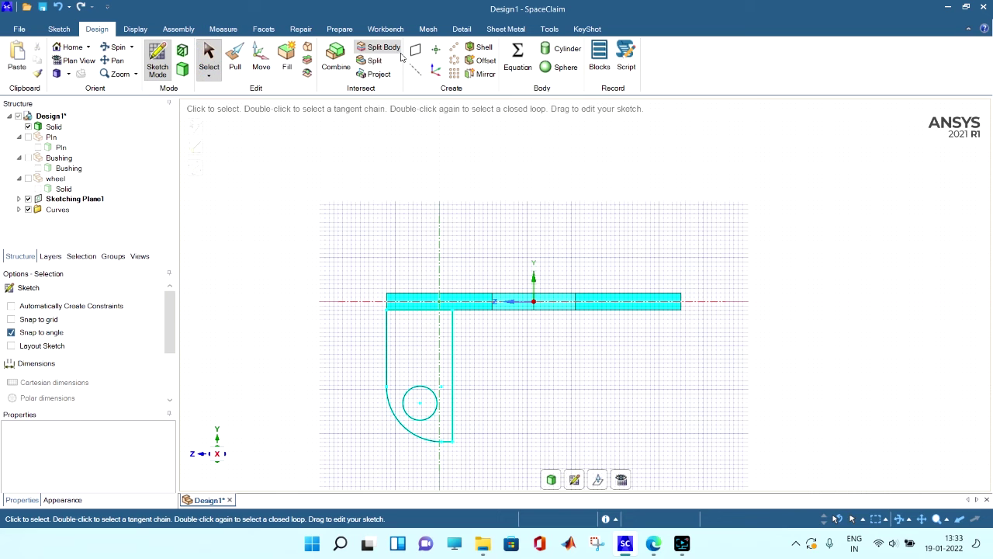
Step: Insert a reference plane on the sketch plane and convert the closed tab profile into a surface in 3D mode
{"action": "left_click", "coordinate": [534, 304]}
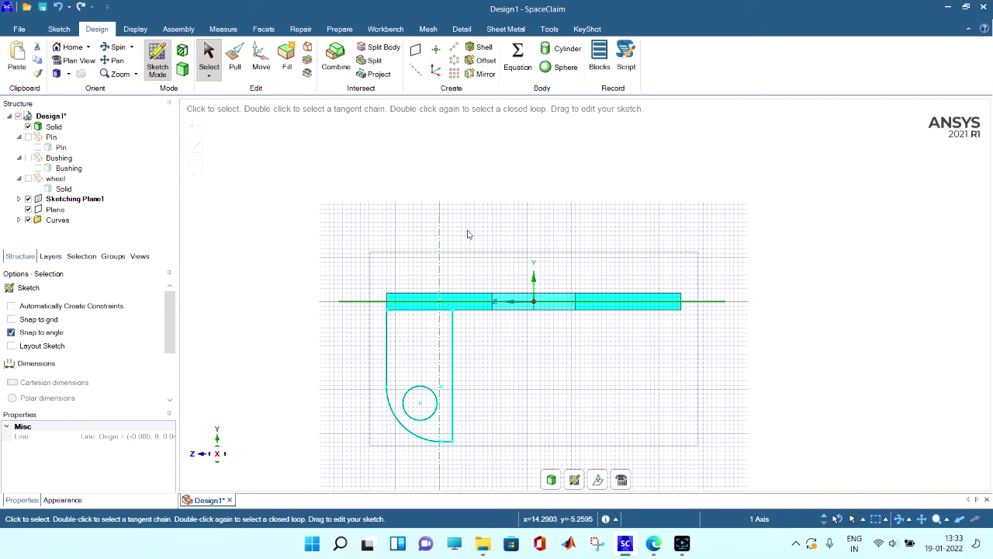
{"action": "key", "text": "Escape"}
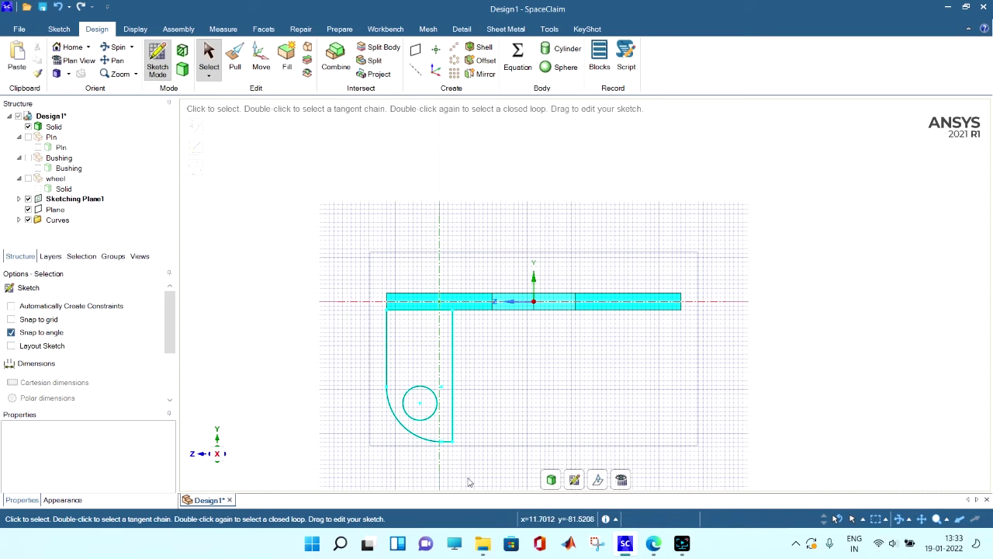
{"action": "left_click", "coordinate": [551, 480]}
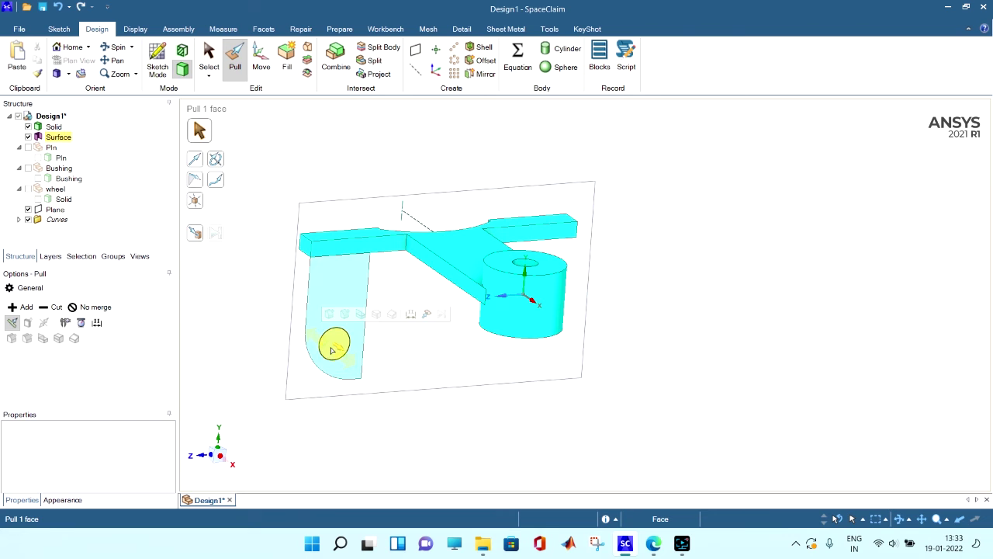
Step: Delete the circular face inside the tab surface to leave an open hole
{"action": "left_click", "coordinate": [331, 348]}
{"action": "right_click", "coordinate": [332, 348]}
{"action": "left_click", "coordinate": [373, 310]}
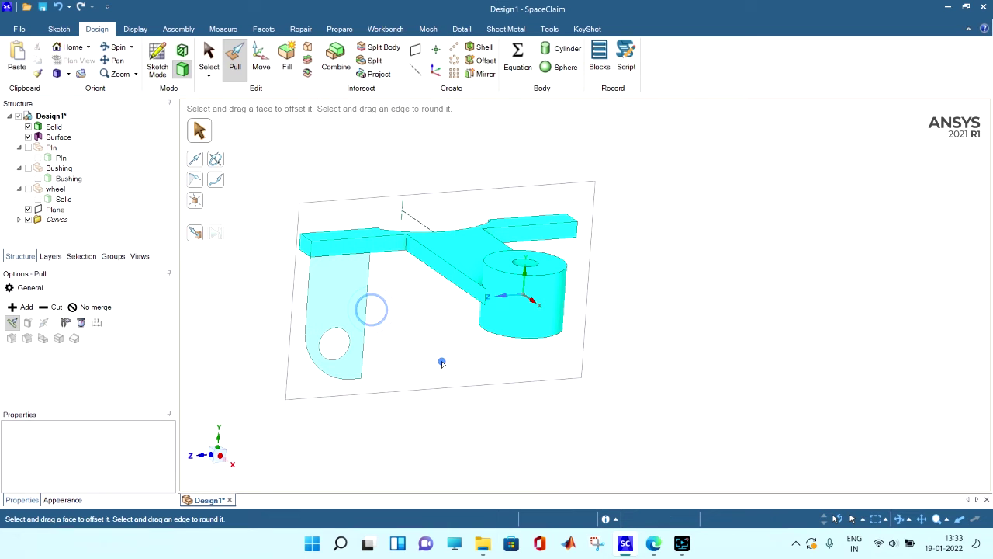
Step: Pull the tab surface up to the flange's opposite face, making it a solid tab as deep as the flange
{"action": "mouse_move", "coordinate": [444, 346]}
{"action": "middle_mouse_down"}
{"action": "mouse_move", "coordinate": [473, 362]}
{"action": "mouse_move", "coordinate": [472, 374]}
{"action": "mouse_move", "coordinate": [451, 382]}
{"action": "mouse_move", "coordinate": [433, 373]}
{"action": "mouse_move", "coordinate": [543, 350]}
{"action": "mouse_move", "coordinate": [497, 333]}
{"action": "mouse_move", "coordinate": [361, 419]}
{"action": "mouse_move", "coordinate": [344, 381]}
{"action": "middle_mouse_up"}
{"action": "left_click", "coordinate": [349, 350]}
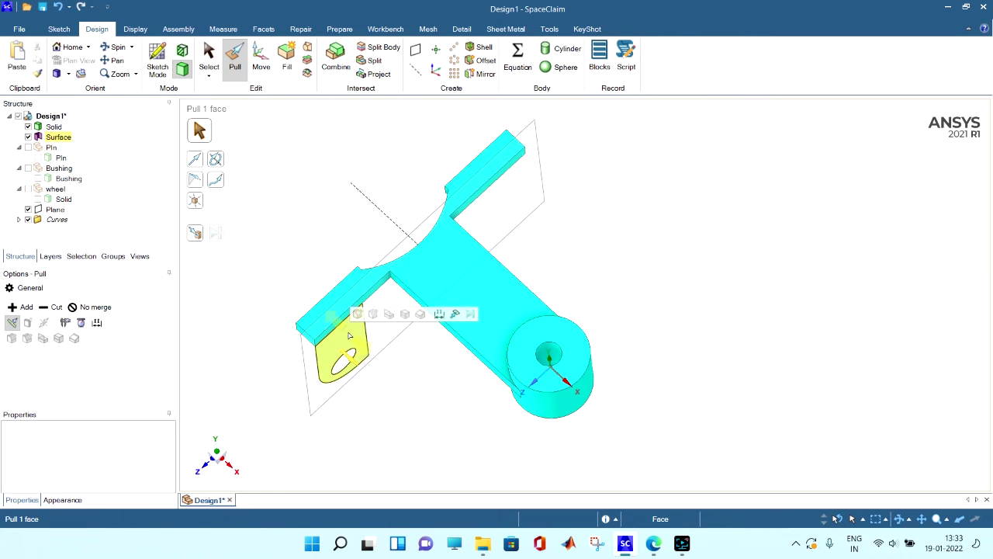
{"action": "left_click", "coordinate": [194, 232]}
{"action": "middle_click_drag", "start_coordinate": [466, 361], "coordinate": [365, 275]}
{"action": "left_click", "coordinate": [426, 343]}
{"action": "left_click", "coordinate": [482, 74]}
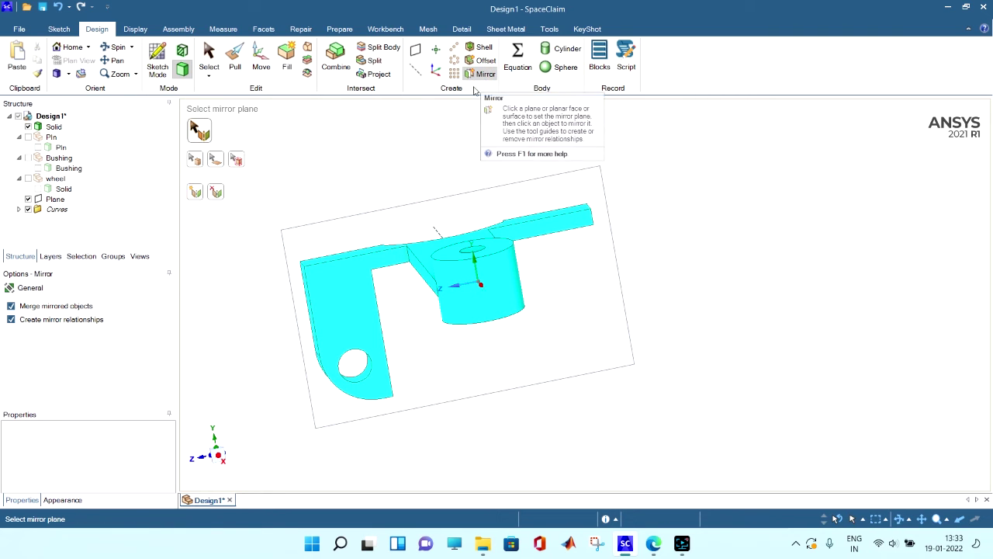
{"action": "left_click", "coordinate": [208, 58]}
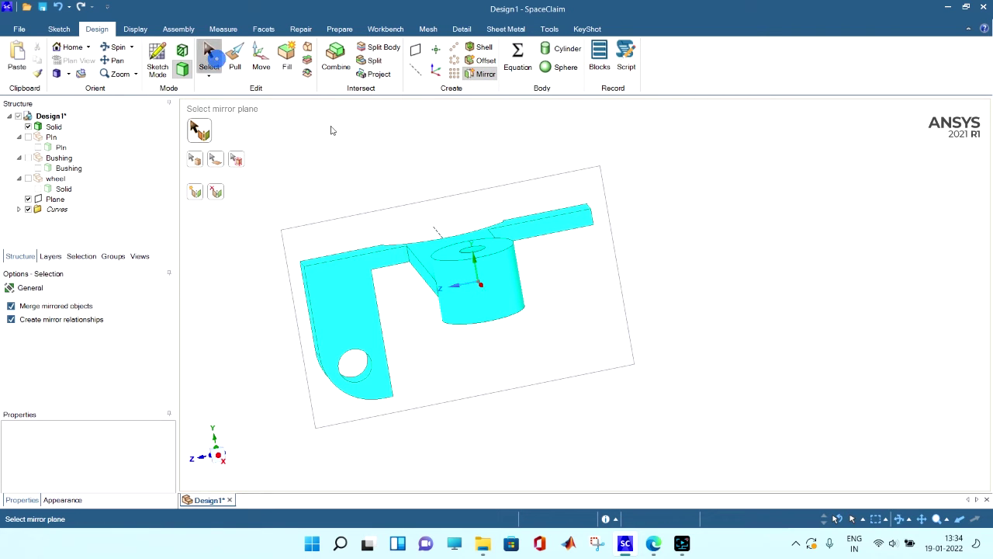
{"action": "left_click", "coordinate": [404, 161]}
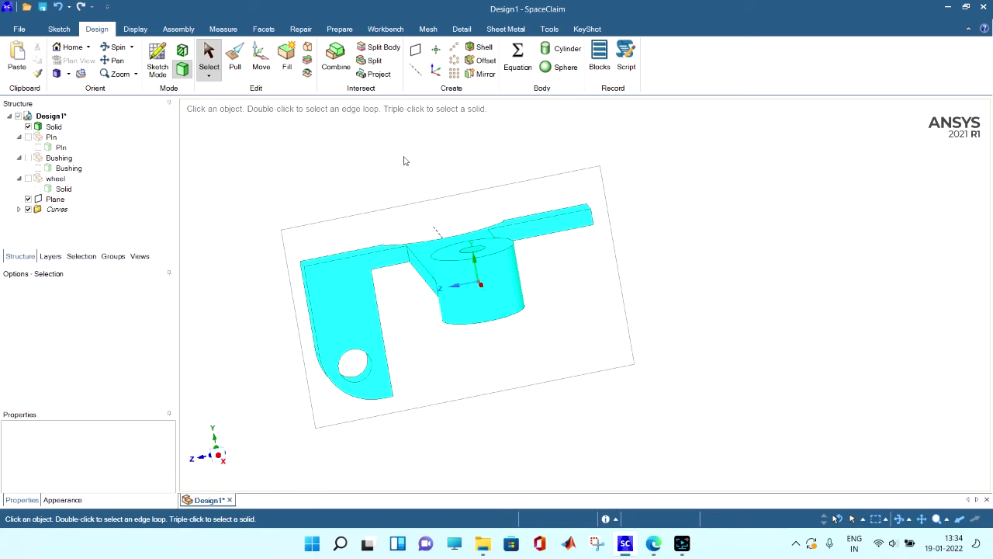
Step: Create the three reference planes through the coordinate system origin at the hub
{"action": "middle_click_drag", "start_coordinate": [401, 151], "coordinate": [436, 192]}
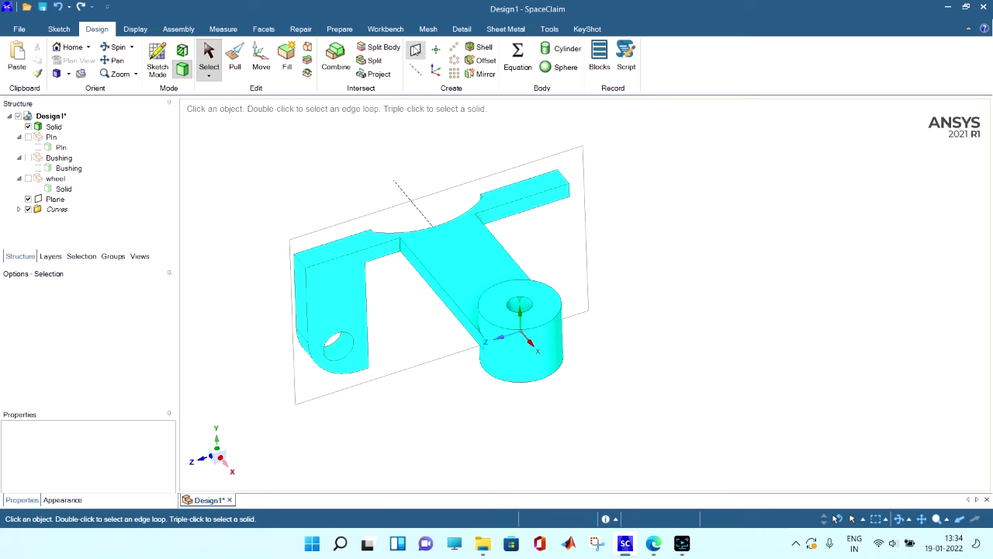
{"action": "left_click", "coordinate": [415, 50]}
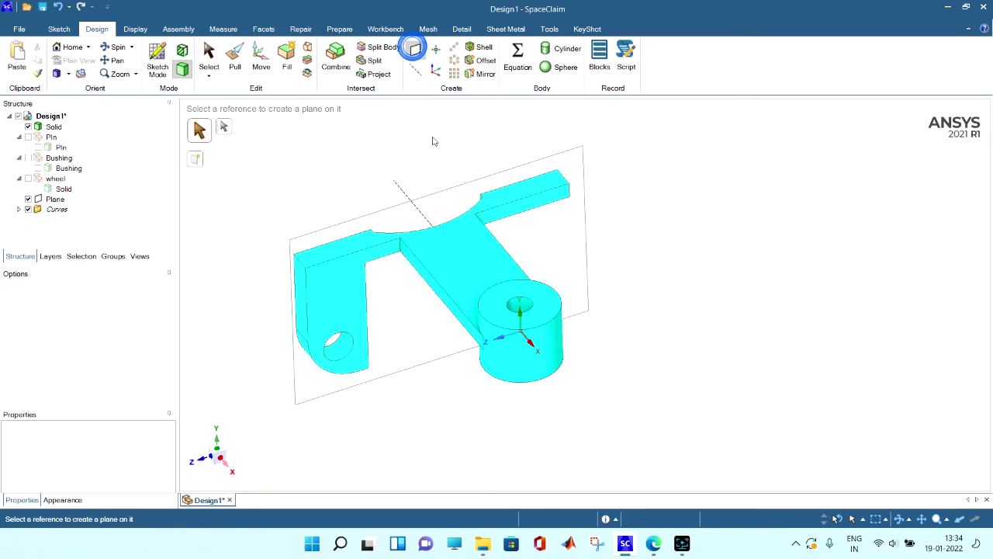
{"action": "left_click", "coordinate": [519, 338]}
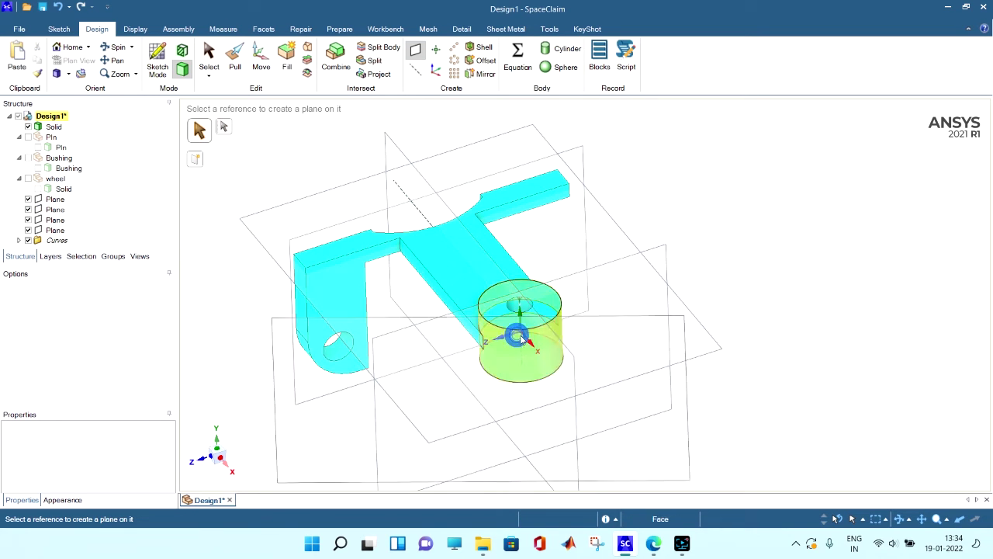
{"action": "middle_click_drag", "start_coordinate": [774, 240], "coordinate": [753, 208]}
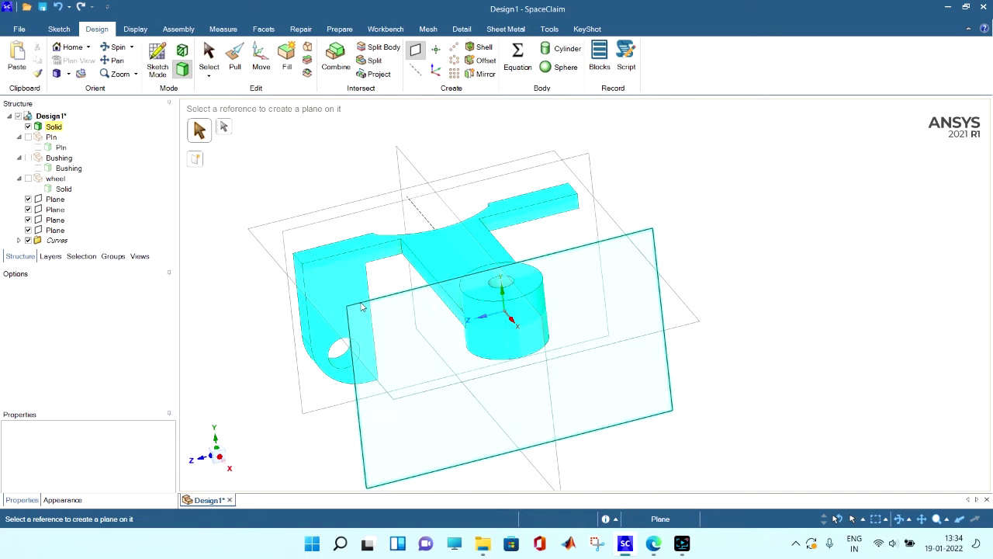
{"action": "left_click", "coordinate": [210, 56]}
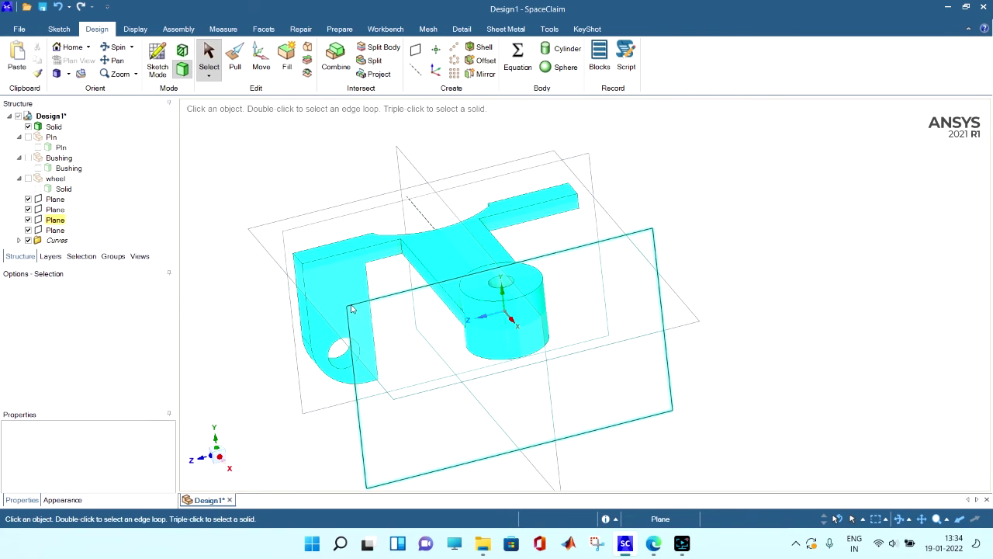
Step: Mirror the tab with its hole onto the other flange about the vertical reference plane along the arm's centreline
{"action": "left_click", "coordinate": [481, 74]}
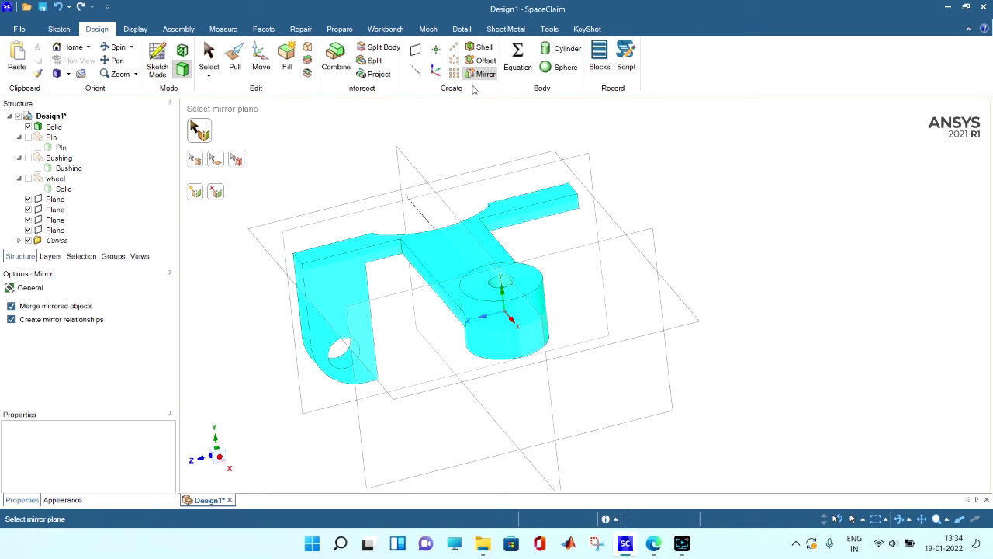
{"action": "left_click", "coordinate": [53, 127]}
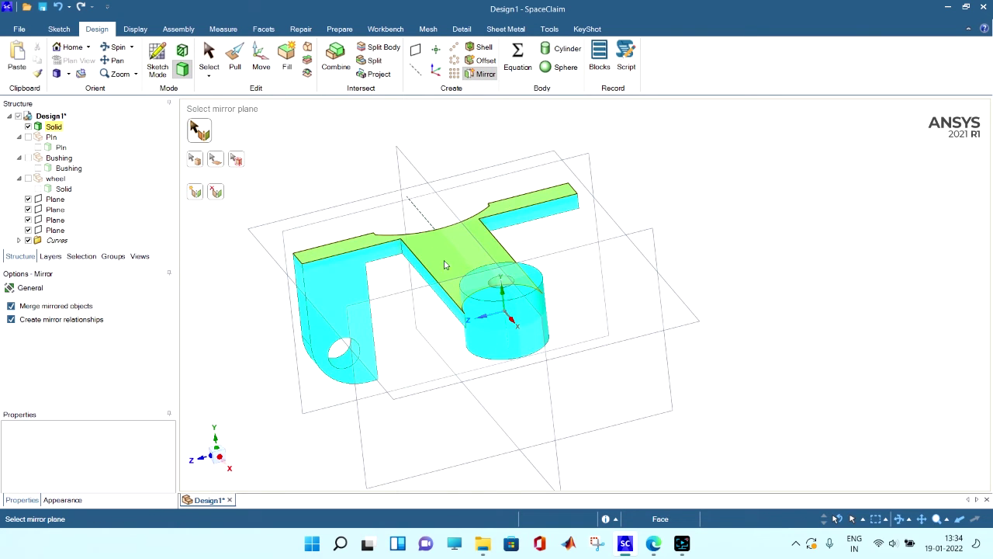
{"action": "left_click", "coordinate": [427, 183]}
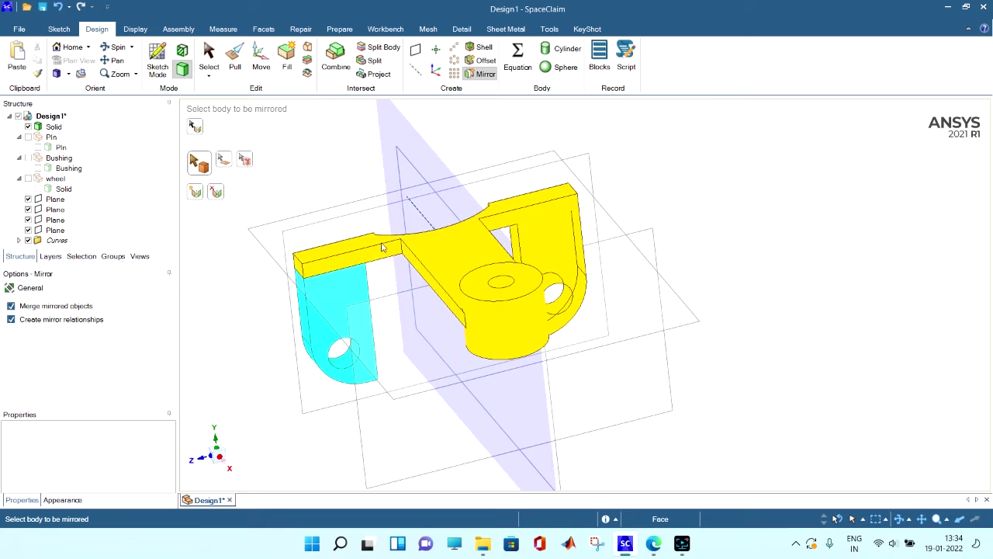
{"action": "left_click", "coordinate": [350, 284]}
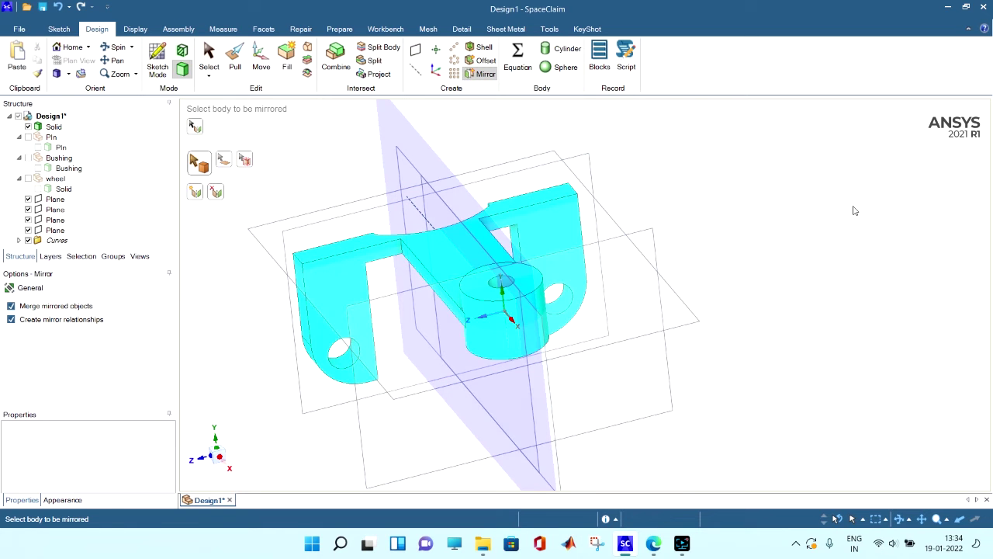
{"action": "middle_click_drag", "start_coordinate": [833, 215], "coordinate": [797, 237]}
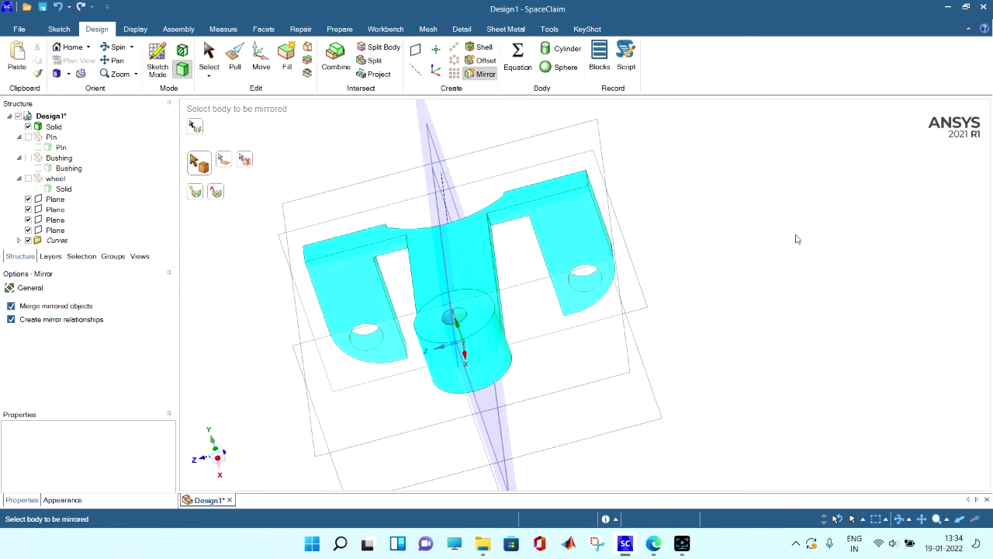
{"action": "middle_click_drag", "start_coordinate": [735, 234], "coordinate": [802, 218]}
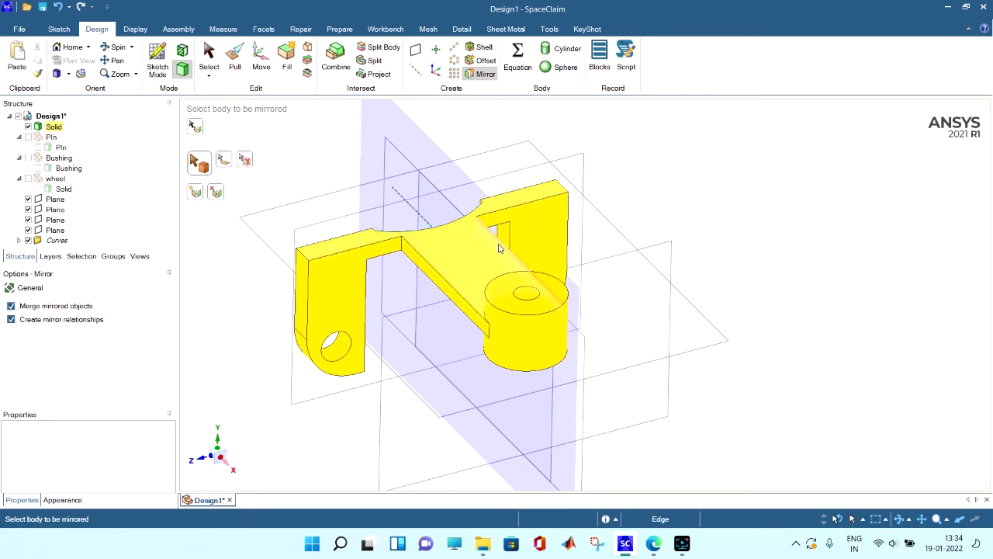
{"action": "left_click", "coordinate": [331, 296]}
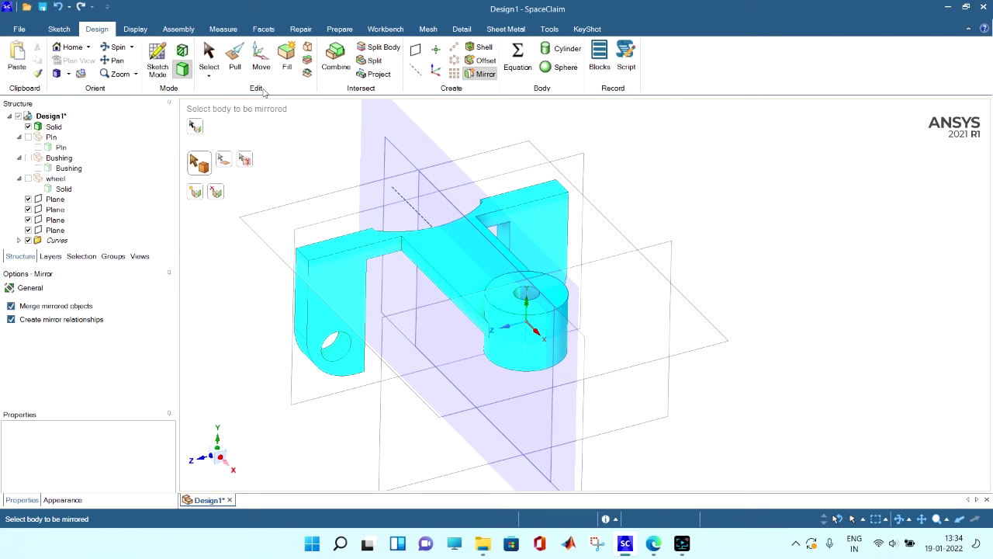
{"action": "left_click", "coordinate": [208, 52]}
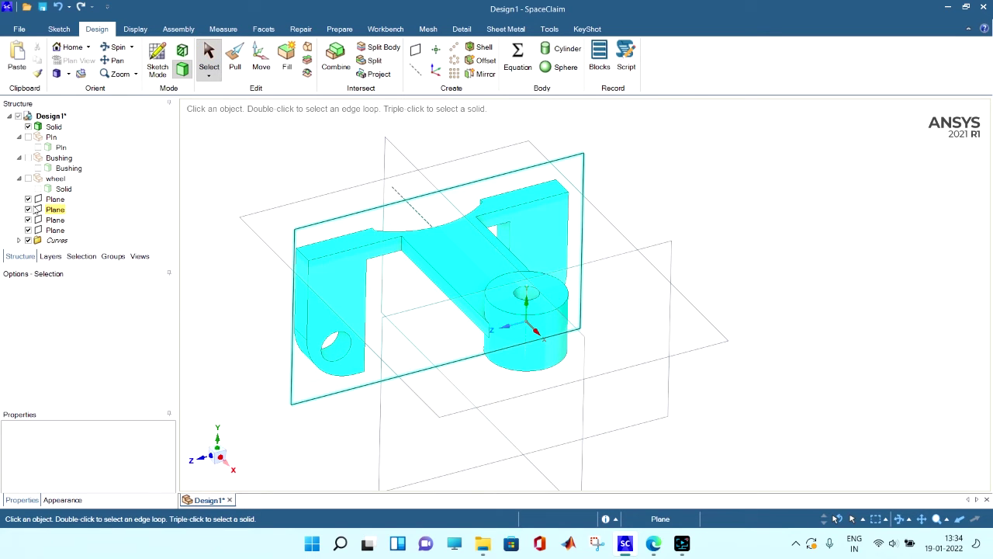
Step: Hide all four reference planes so only the bracket solid and its curves are displayed
{"action": "left_click", "coordinate": [28, 199]}
{"action": "left_click", "coordinate": [27, 209]}
{"action": "left_click", "coordinate": [28, 219]}
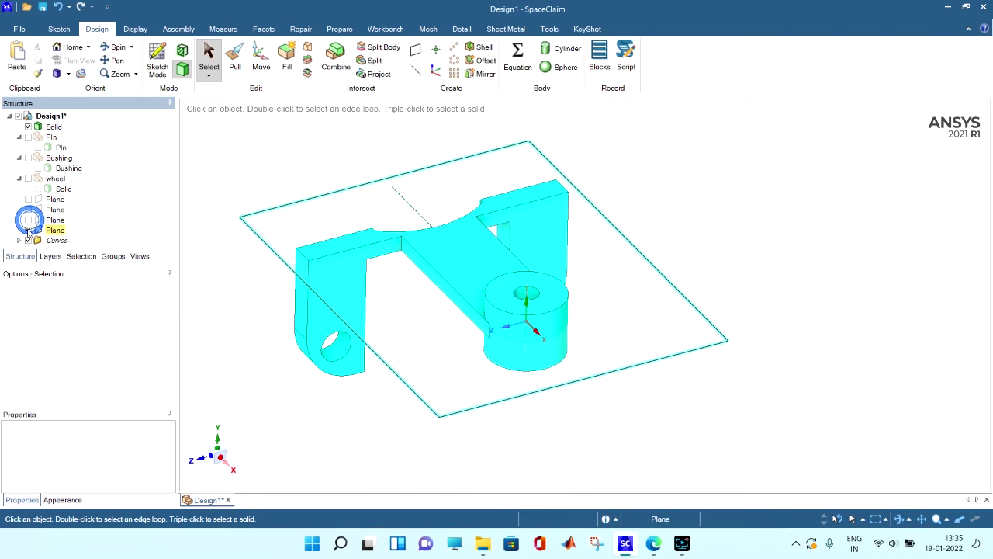
{"action": "left_click", "coordinate": [28, 231]}
{"action": "middle_click_drag", "start_coordinate": [643, 240], "coordinate": [664, 200]}
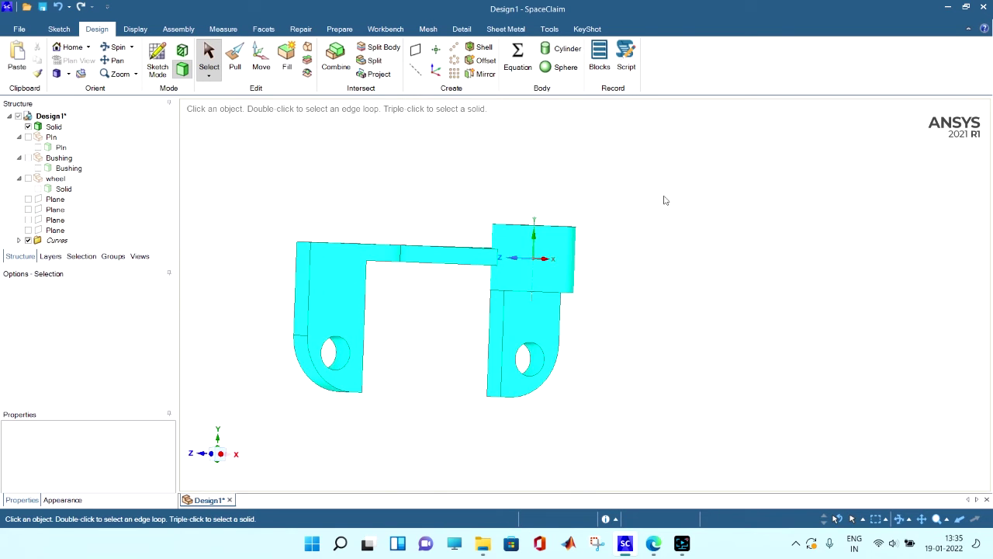
Step: Pull the inner side face of one flange up to the facing side face of the other flange, filling the gap between them
{"action": "middle_click_drag", "start_coordinate": [418, 306], "coordinate": [452, 303]}
{"action": "left_click", "coordinate": [482, 319]}
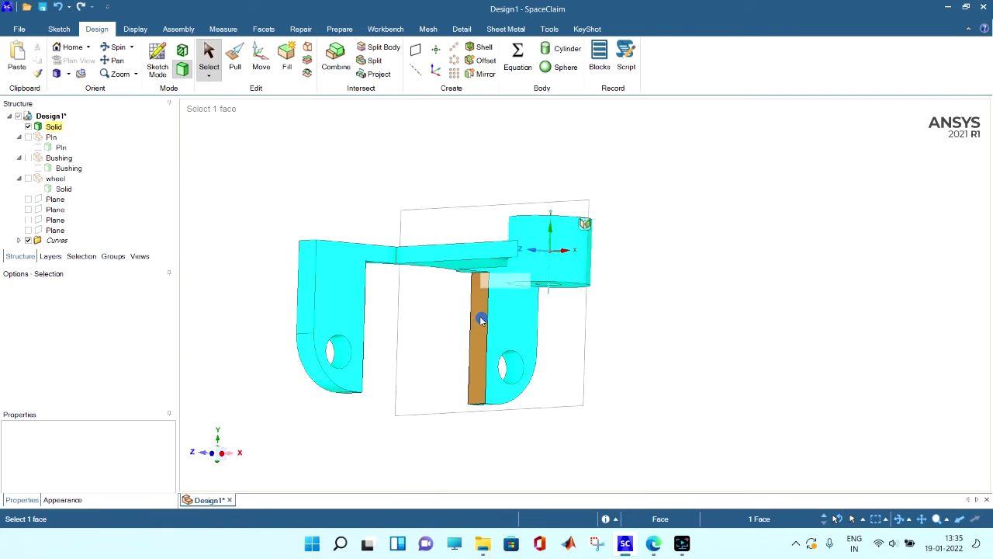
{"action": "left_click", "coordinate": [235, 59]}
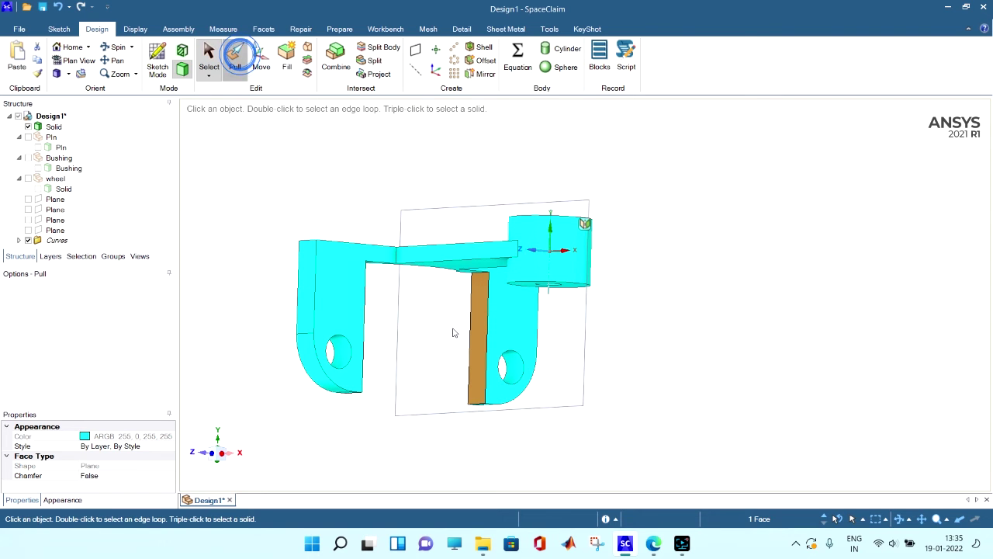
{"action": "middle_click_drag", "start_coordinate": [365, 317], "coordinate": [322, 317]}
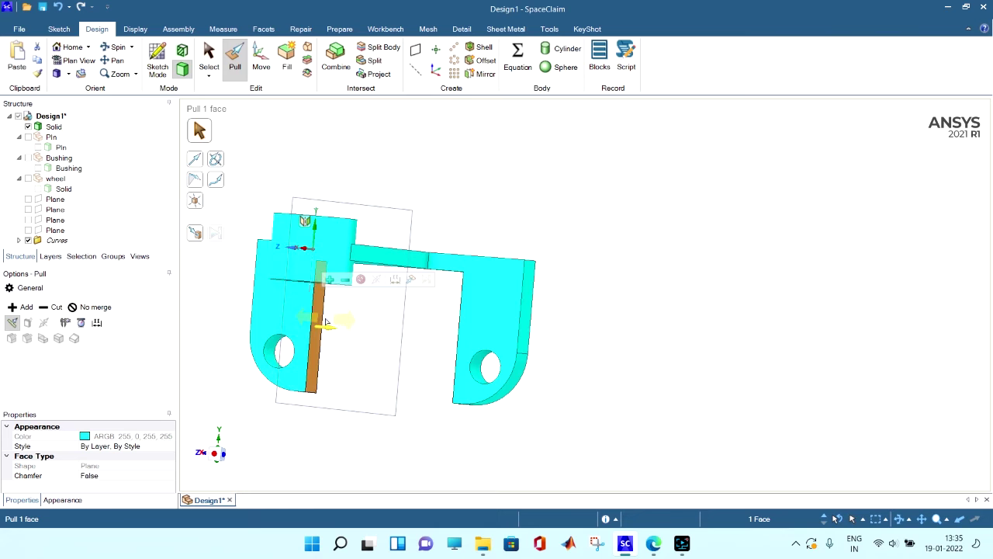
{"action": "left_click", "coordinate": [323, 321]}
{"action": "left_click", "coordinate": [319, 321]}
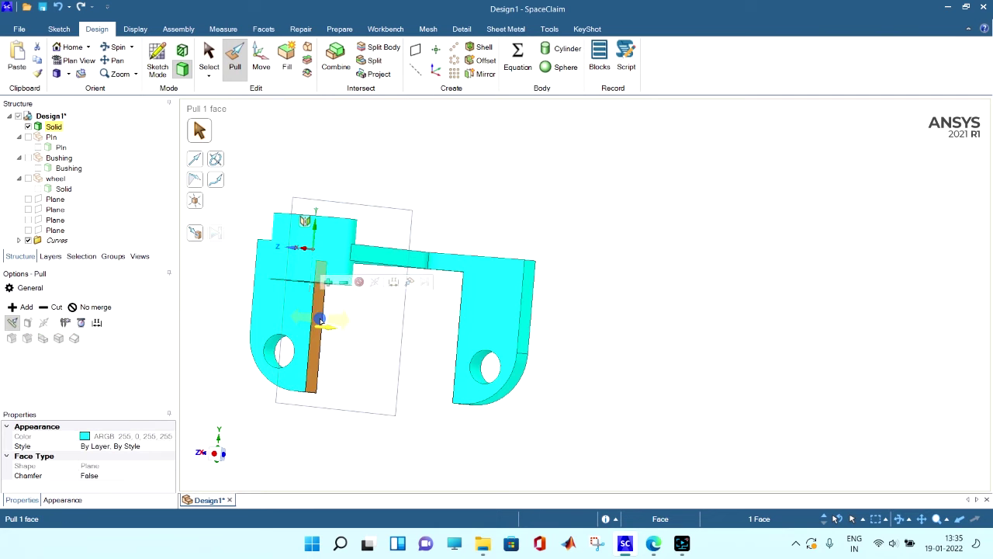
{"action": "left_click", "coordinate": [198, 235]}
{"action": "mouse_move", "coordinate": [455, 337]}
{"action": "middle_mouse_down"}
{"action": "mouse_move", "coordinate": [545, 336]}
{"action": "mouse_move", "coordinate": [462, 337]}
{"action": "middle_mouse_up"}
{"action": "left_click", "coordinate": [450, 331]}
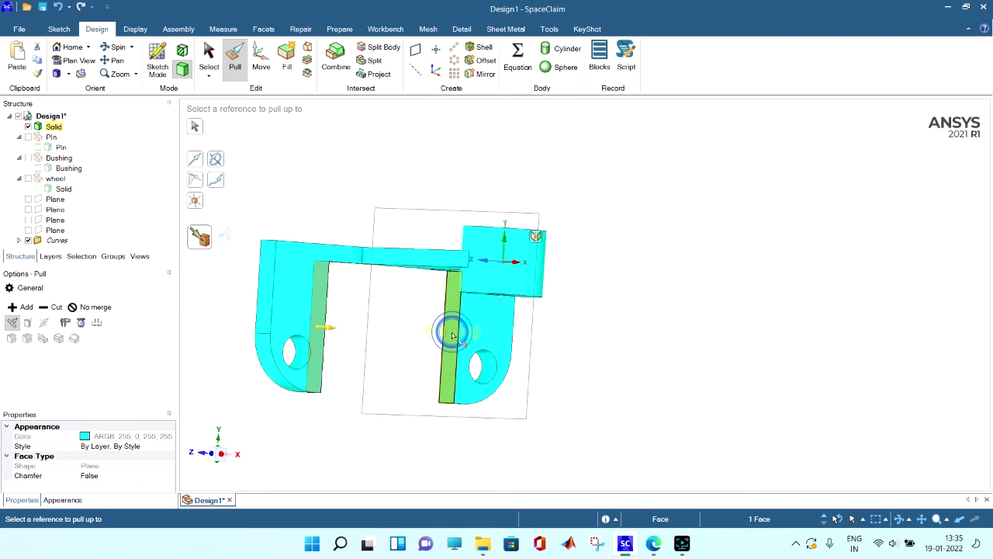
{"action": "left_click", "coordinate": [576, 345]}
{"action": "middle_click_drag", "start_coordinate": [652, 336], "coordinate": [672, 370]}
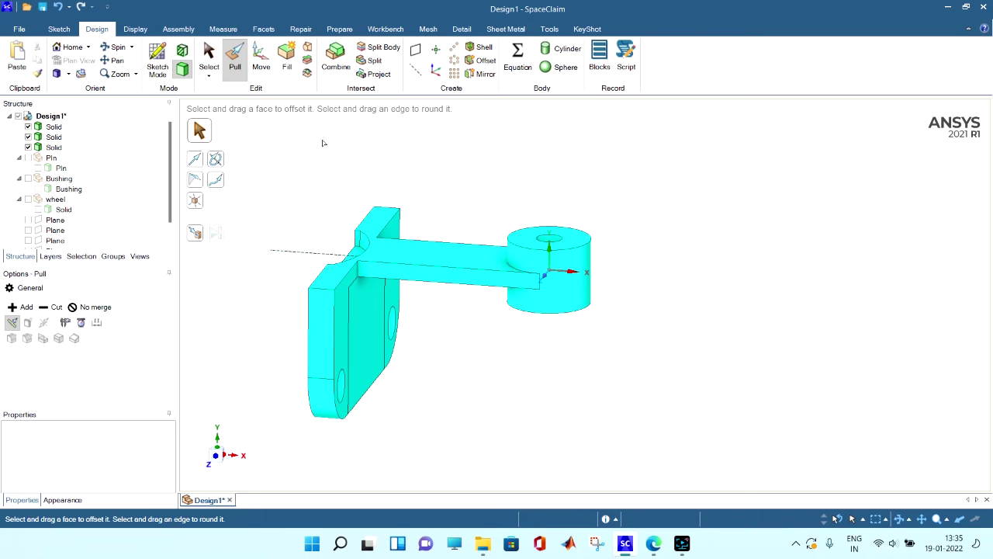
Step: Try to merge the block bodies between the flanges with the bracket body using Combine
{"action": "left_click", "coordinate": [209, 60]}
{"action": "left_click", "coordinate": [329, 146]}
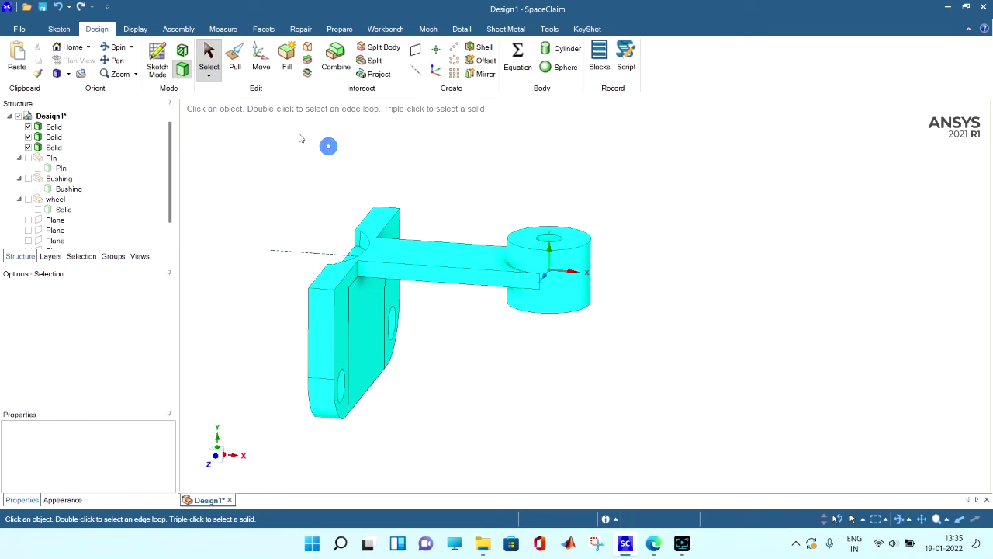
{"action": "left_click", "coordinate": [56, 145]}
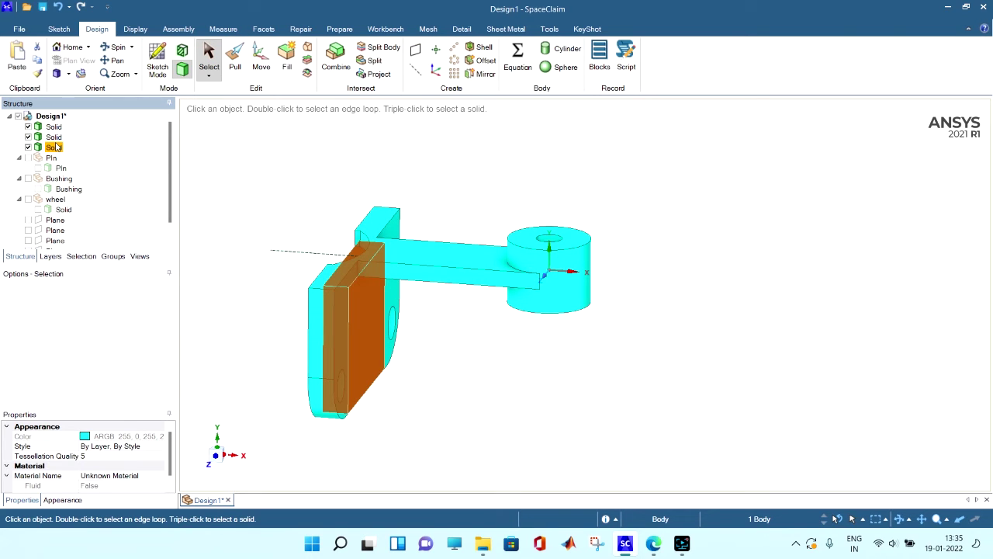
{"action": "left_click", "coordinate": [57, 137]}
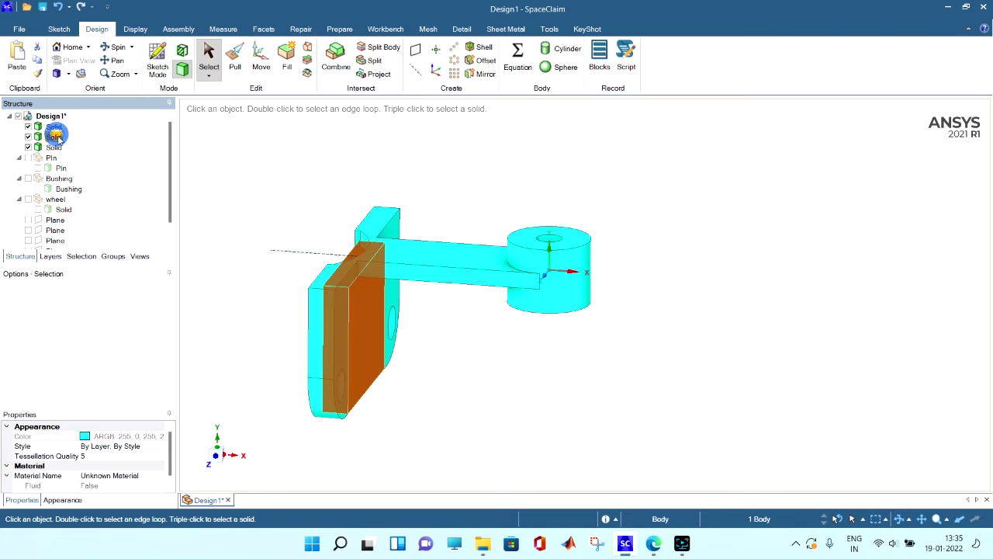
{"action": "mouse_move", "coordinate": [466, 388]}
{"action": "middle_mouse_down"}
{"action": "mouse_move", "coordinate": [478, 402]}
{"action": "mouse_move", "coordinate": [481, 359]}
{"action": "mouse_move", "coordinate": [477, 401]}
{"action": "middle_mouse_up"}
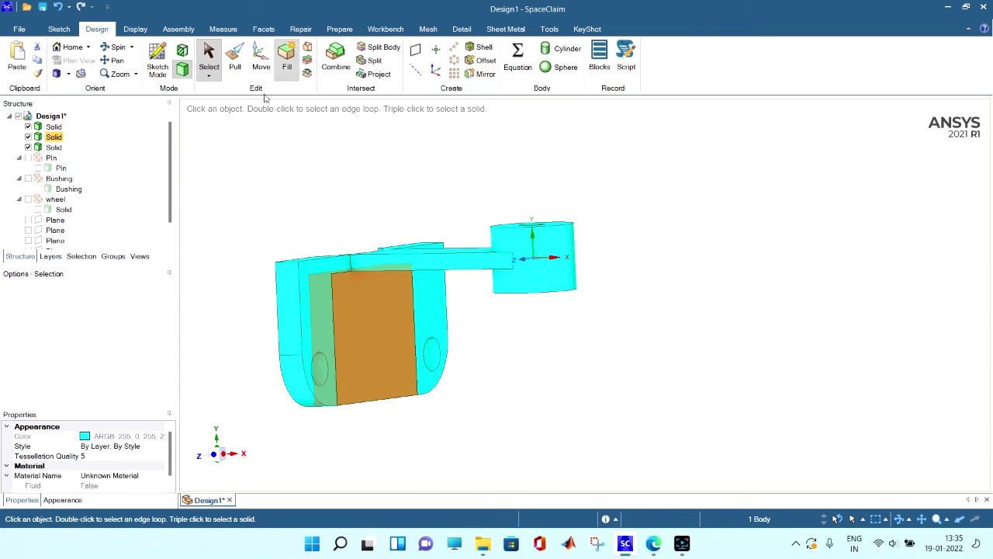
{"action": "left_click", "coordinate": [335, 58]}
{"action": "left_click", "coordinate": [60, 127]}
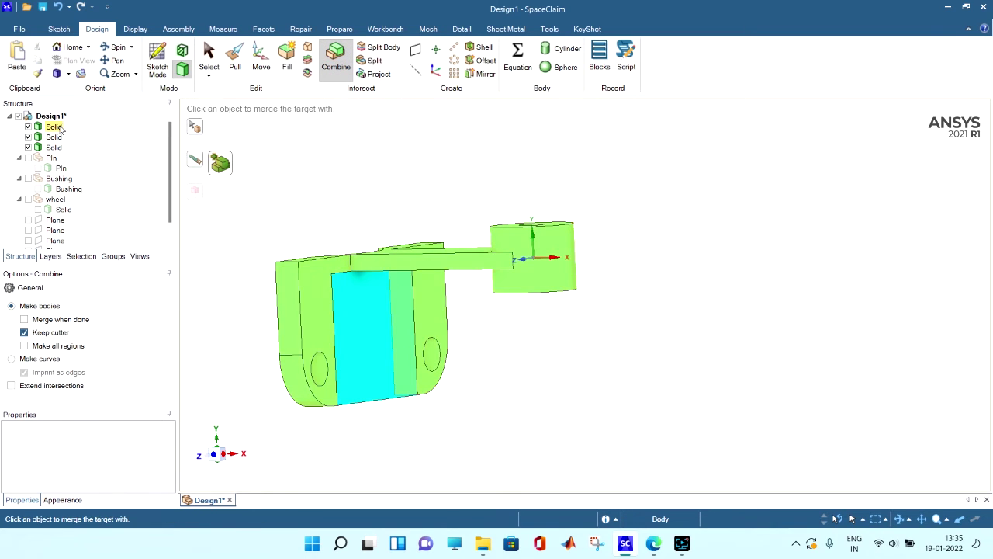
{"action": "left_click", "coordinate": [58, 137]}
{"action": "left_click", "coordinate": [62, 148]}
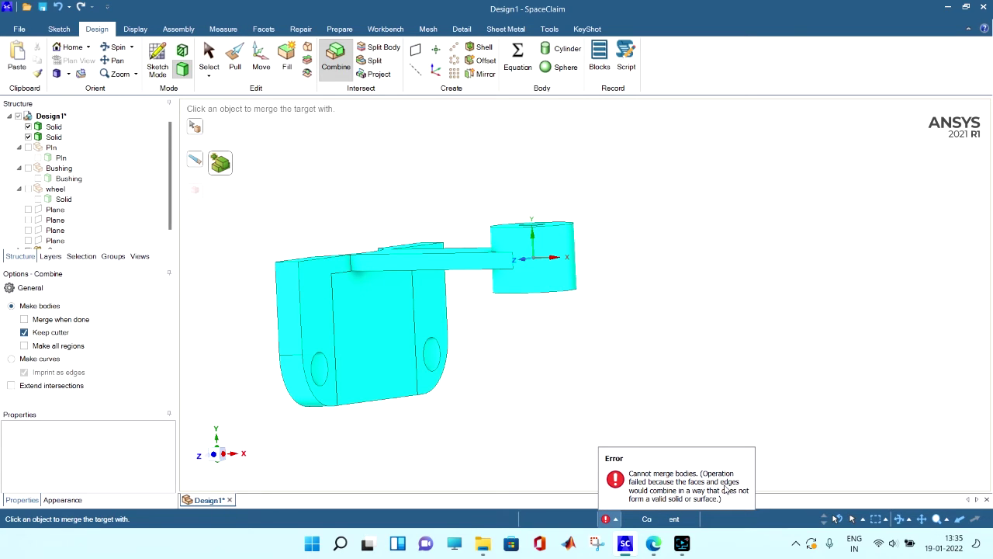
{"action": "left_click", "coordinate": [536, 390]}
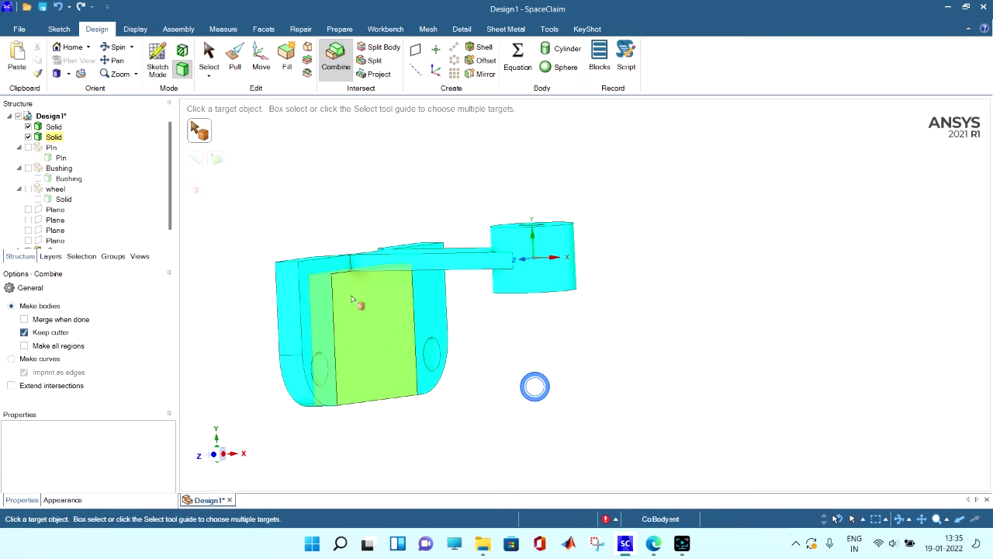
Step: Retry combining the remaining block with the bracket, inspect where the block meets the arm, and leave the Combine tool
{"action": "left_click", "coordinate": [53, 137]}
{"action": "left_click", "coordinate": [54, 126]}
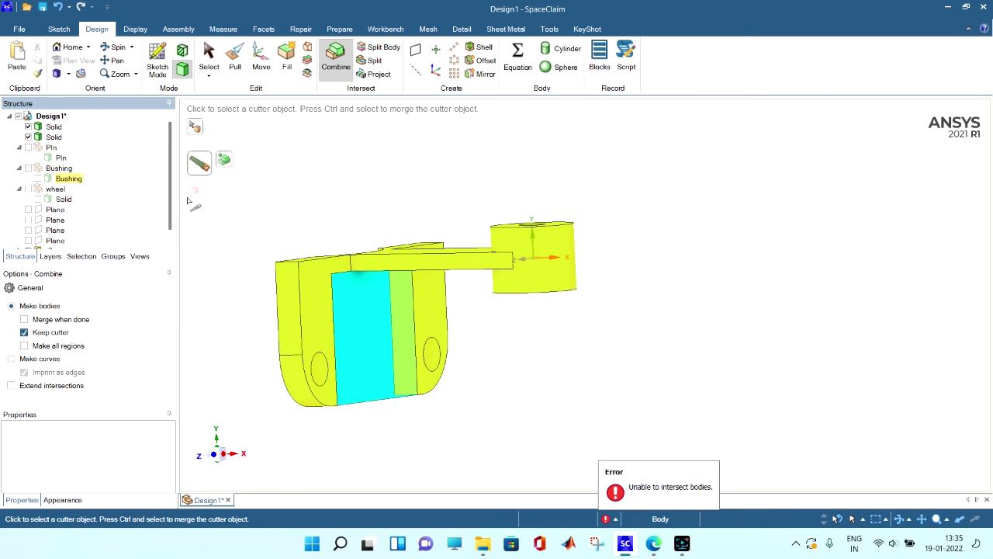
{"action": "left_click", "coordinate": [543, 412]}
{"action": "middle_click_drag", "start_coordinate": [544, 412], "coordinate": [537, 326]}
{"action": "scroll", "coordinate": [376, 256], "scroll_direction": "up", "scroll_amount": 4}
{"action": "scroll", "coordinate": [315, 305], "scroll_direction": "up", "scroll_amount": 5}
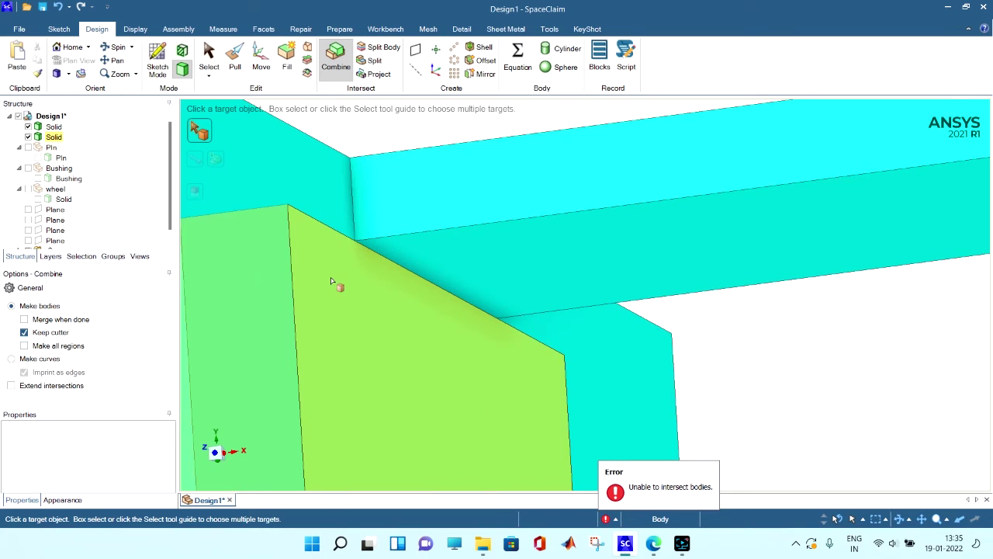
{"action": "scroll", "coordinate": [331, 281], "scroll_direction": "up", "scroll_amount": 2}
{"action": "scroll", "coordinate": [481, 308], "scroll_direction": "down", "scroll_amount": 10}
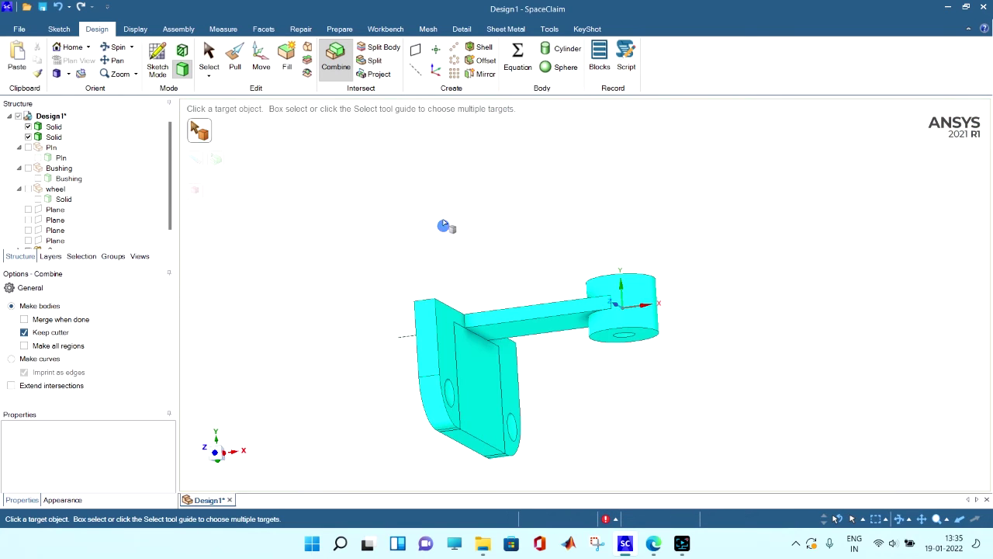
{"action": "left_click", "coordinate": [209, 58]}
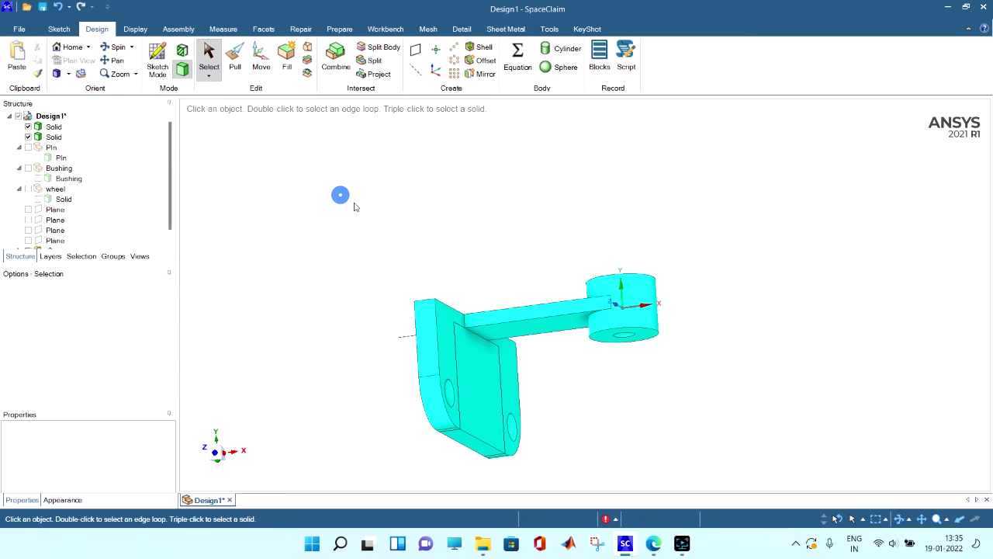
Step: Show every body, component and plane in the design and view the bracket together with the wheel, pin and bushing
{"action": "mouse_move", "coordinate": [390, 340]}
{"action": "middle_mouse_down"}
{"action": "mouse_move", "coordinate": [403, 350]}
{"action": "mouse_move", "coordinate": [385, 352]}
{"action": "middle_mouse_up"}
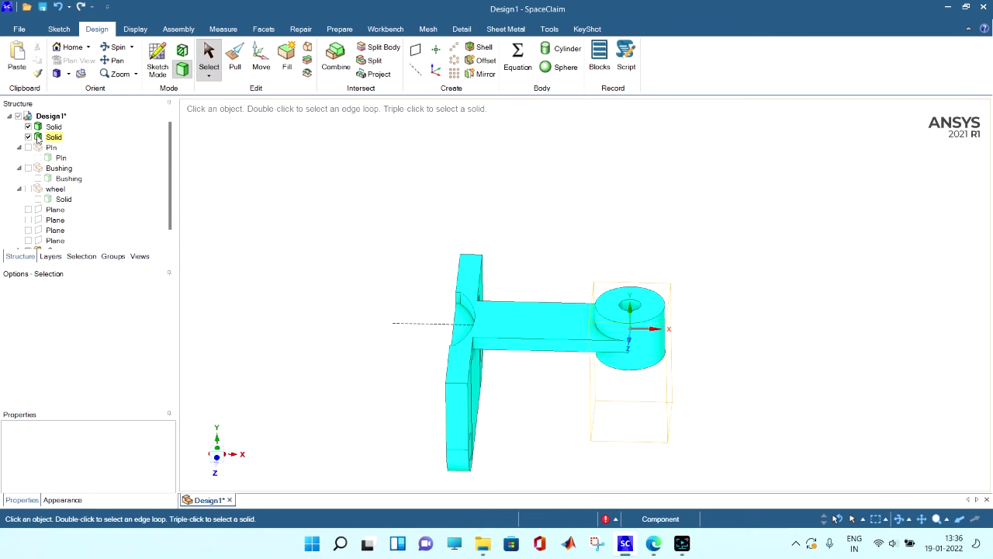
{"action": "left_click", "coordinate": [19, 116]}
{"action": "left_click", "coordinate": [19, 116]}
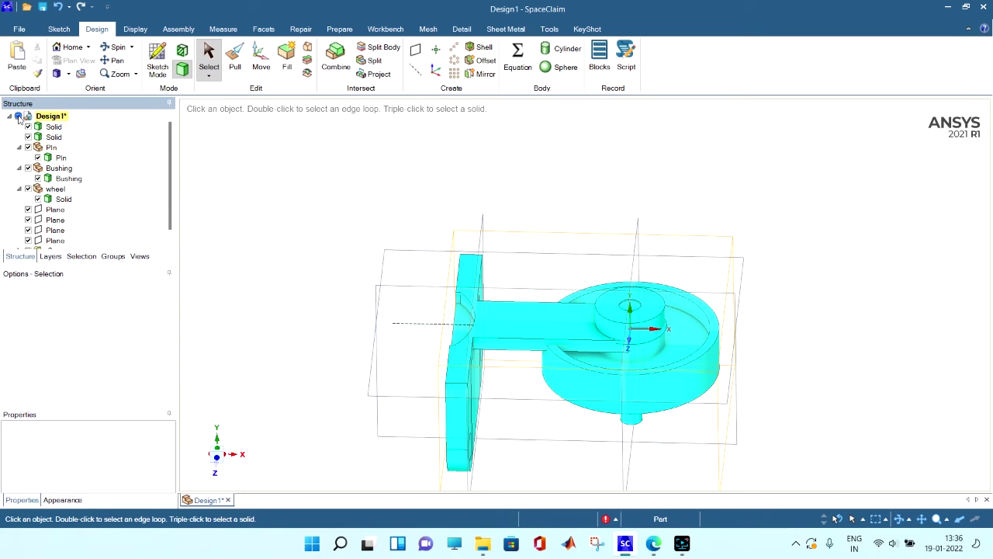
{"action": "middle_click_drag", "start_coordinate": [770, 337], "coordinate": [780, 248]}
{"action": "middle_click_drag", "start_coordinate": [708, 357], "coordinate": [674, 317]}
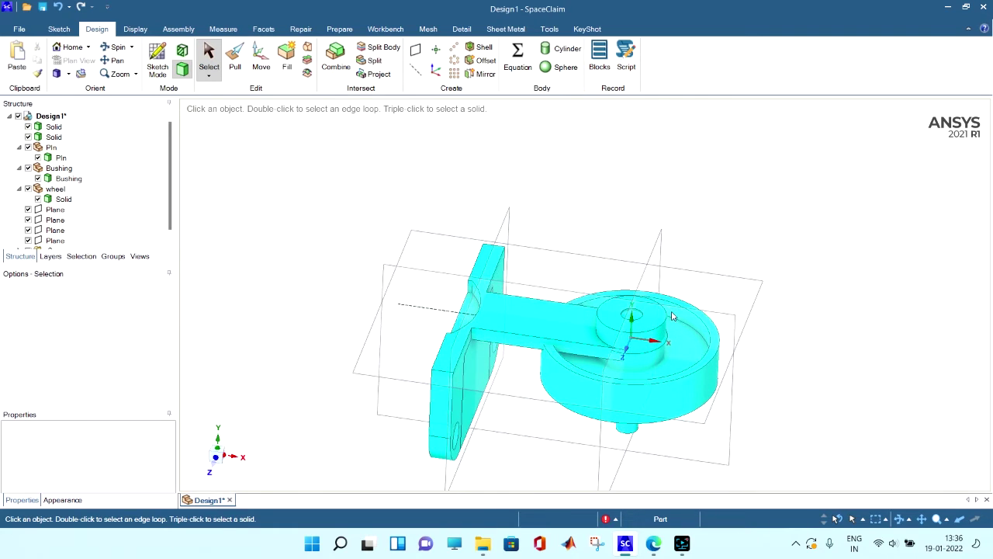
Step: Delete all four reference planes from the design
{"action": "left_click", "coordinate": [54, 210]}
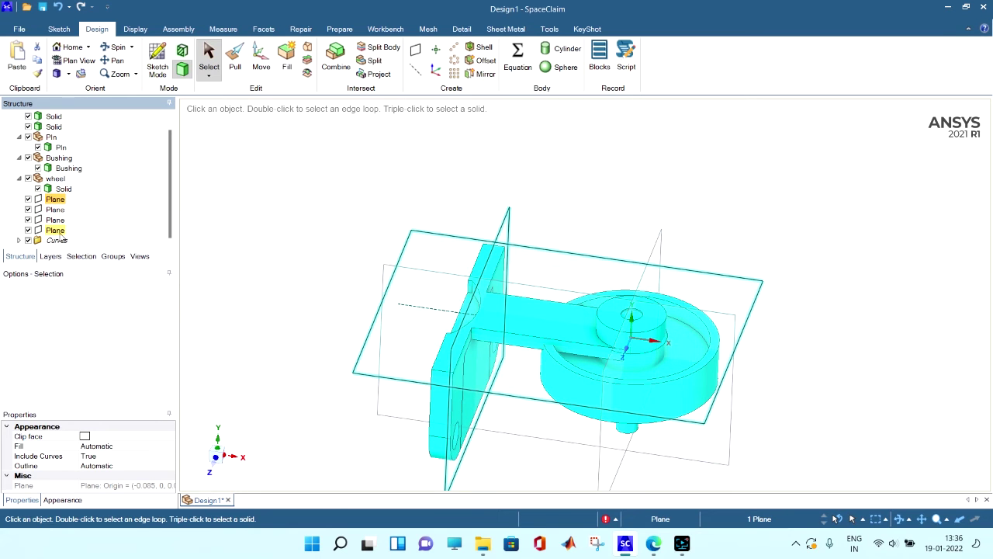
{"action": "left_click", "coordinate": [58, 231]}
{"action": "left_click", "coordinate": [55, 204], "text": "shift"}
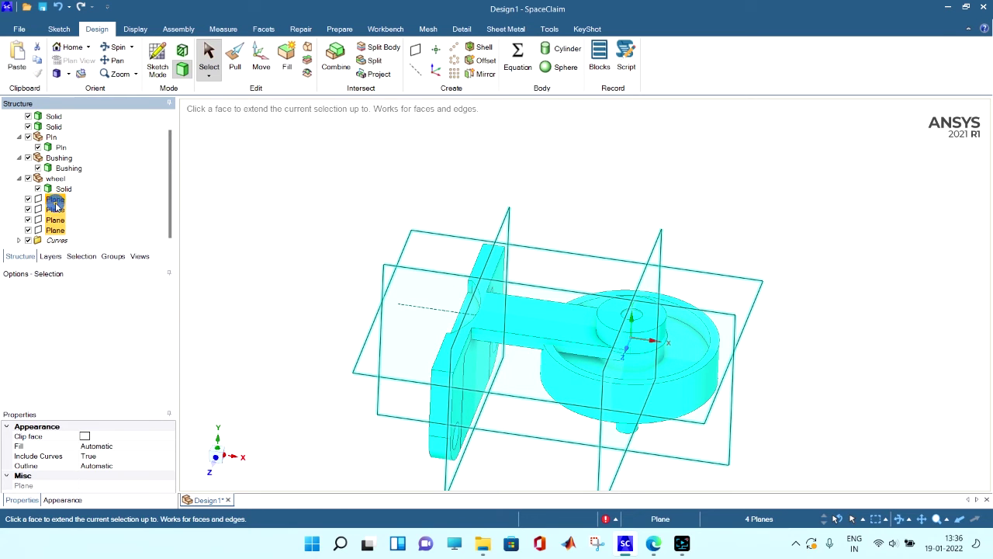
{"action": "right_click", "coordinate": [56, 204]}
{"action": "left_click", "coordinate": [85, 265]}
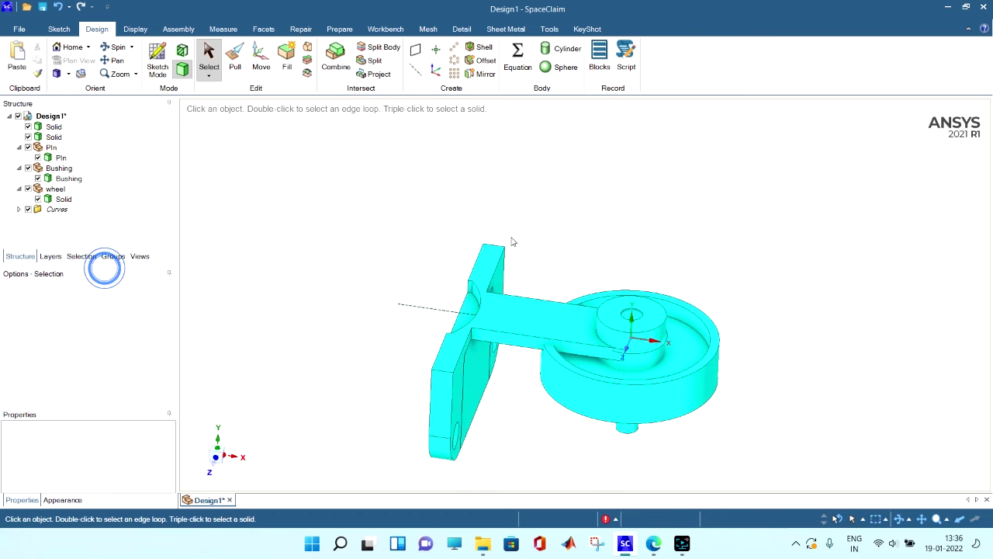
{"action": "middle_click_drag", "start_coordinate": [512, 239], "coordinate": [636, 225]}
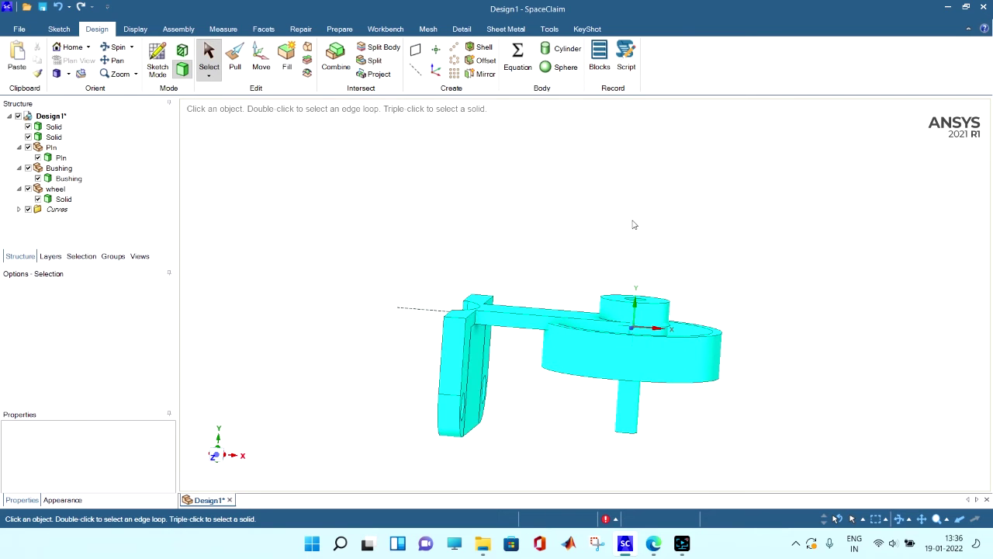
Step: Hide the bracket body and delete the separate rectangular block solid between its flanges
{"action": "left_click", "coordinate": [530, 325]}
{"action": "left_click", "coordinate": [640, 282]}
{"action": "left_click", "coordinate": [28, 126]}
{"action": "middle_click_drag", "start_coordinate": [434, 268], "coordinate": [423, 328]}
{"action": "left_click", "coordinate": [46, 133]}
{"action": "right_click", "coordinate": [48, 136]}
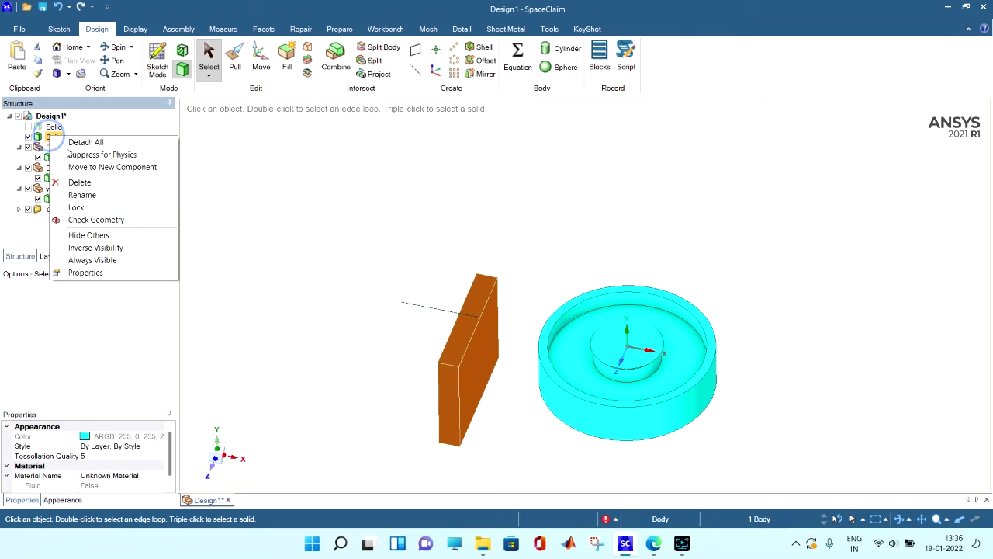
{"action": "left_click", "coordinate": [91, 181]}
Step: Delete the Curves folder containing the leftover construction line
{"action": "middle_click_drag", "start_coordinate": [352, 208], "coordinate": [381, 233]}
{"action": "left_click", "coordinate": [64, 169]}
{"action": "right_click", "coordinate": [54, 199]}
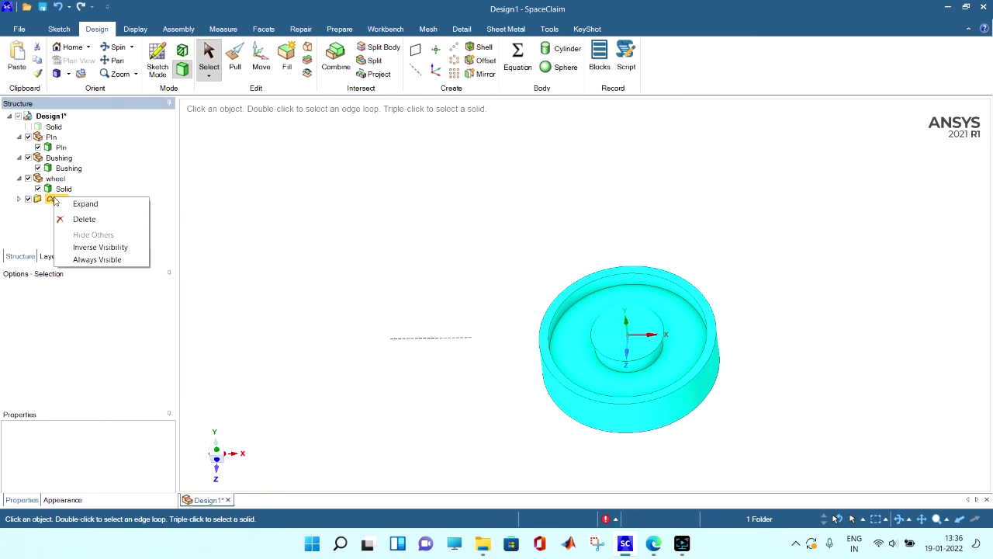
{"action": "left_click", "coordinate": [87, 219]}
{"action": "middle_click_drag", "start_coordinate": [312, 273], "coordinate": [381, 194]}
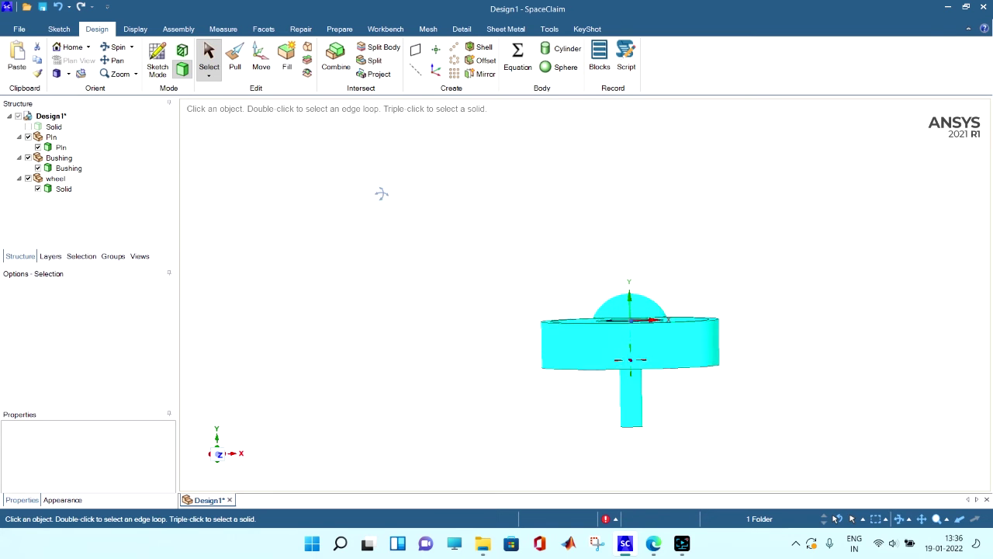
Step: Show the bracket body again and inspect the assembled hub, wheel and pin from above and below
{"action": "left_click", "coordinate": [28, 126]}
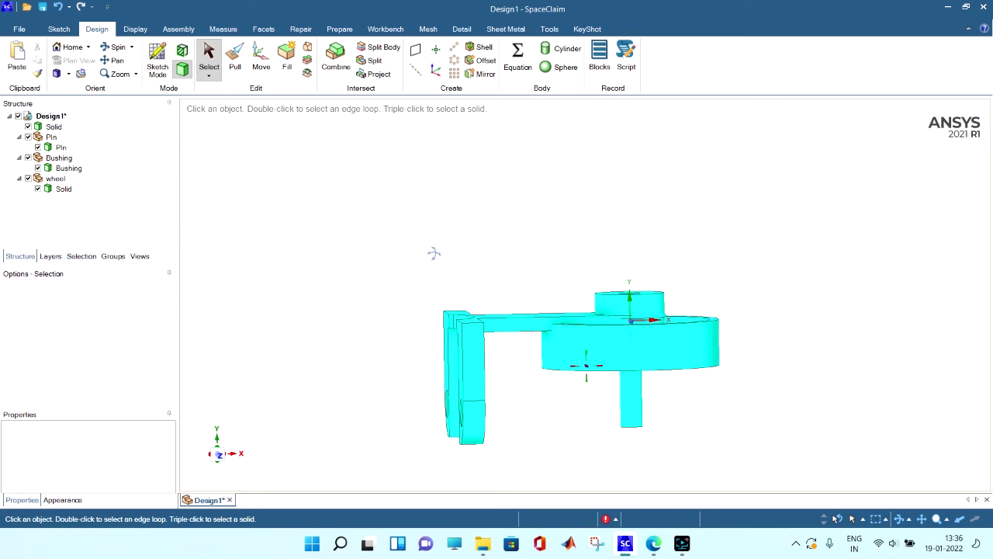
{"action": "middle_click_drag", "start_coordinate": [435, 253], "coordinate": [432, 300]}
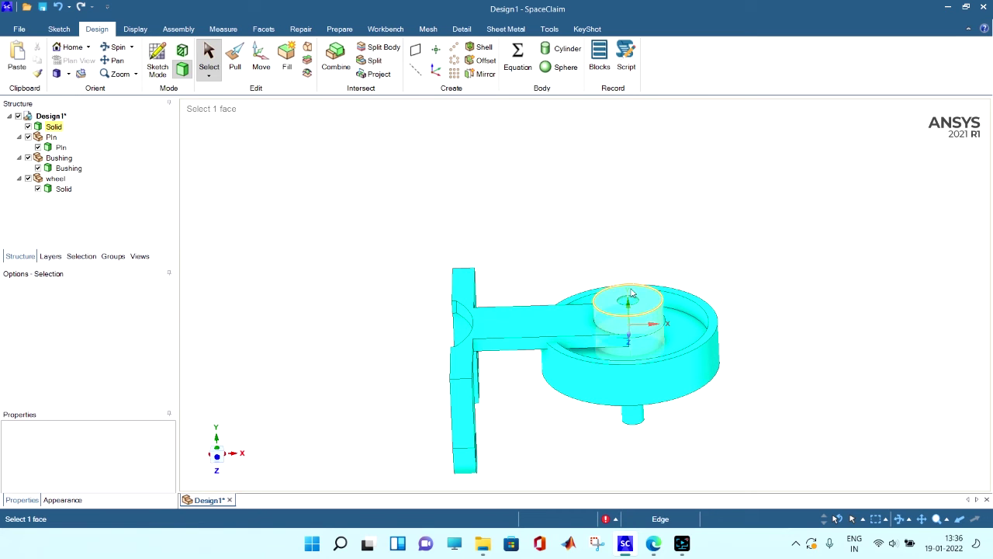
{"action": "middle_click_drag", "start_coordinate": [644, 288], "coordinate": [656, 188]}
{"action": "left_click", "coordinate": [597, 321]}
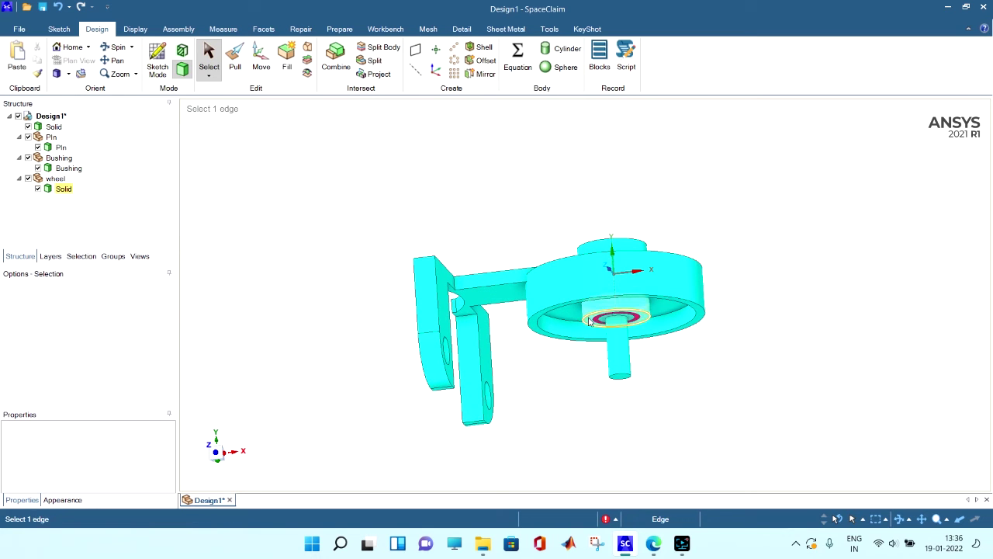
{"action": "left_click", "coordinate": [575, 210]}
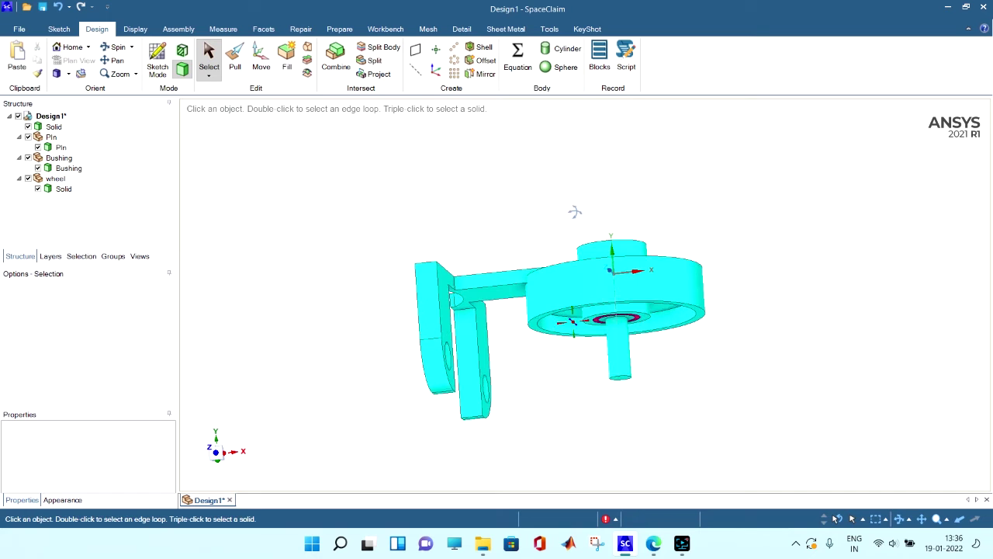
{"action": "mouse_move", "coordinate": [575, 210]}
{"action": "middle_mouse_down"}
{"action": "mouse_move", "coordinate": [582, 233]}
{"action": "mouse_move", "coordinate": [567, 152]}
{"action": "mouse_move", "coordinate": [566, 226]}
{"action": "middle_mouse_up"}
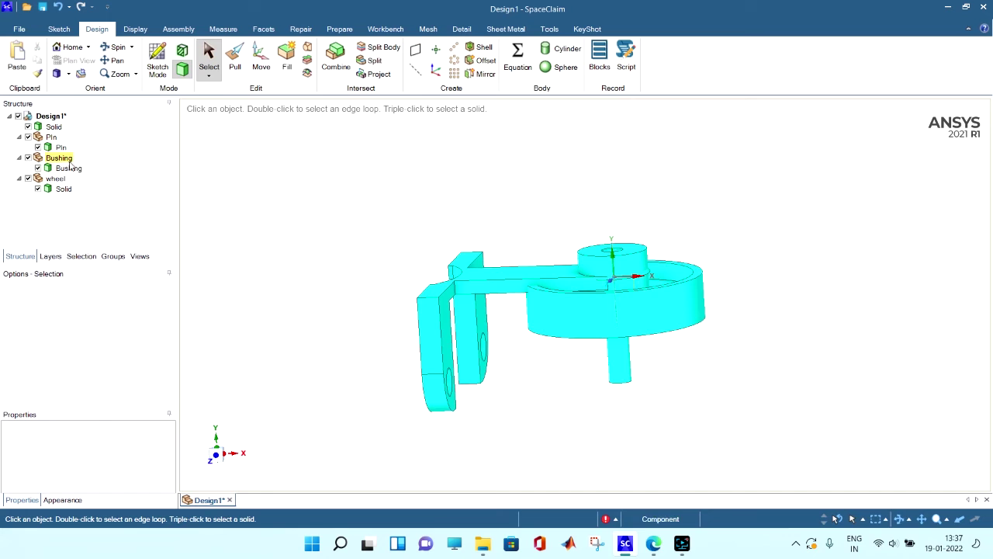
Step: Isolate the bracket body by hiding everything else, inspect it, and show the complete assembly again
{"action": "left_click", "coordinate": [27, 126]}
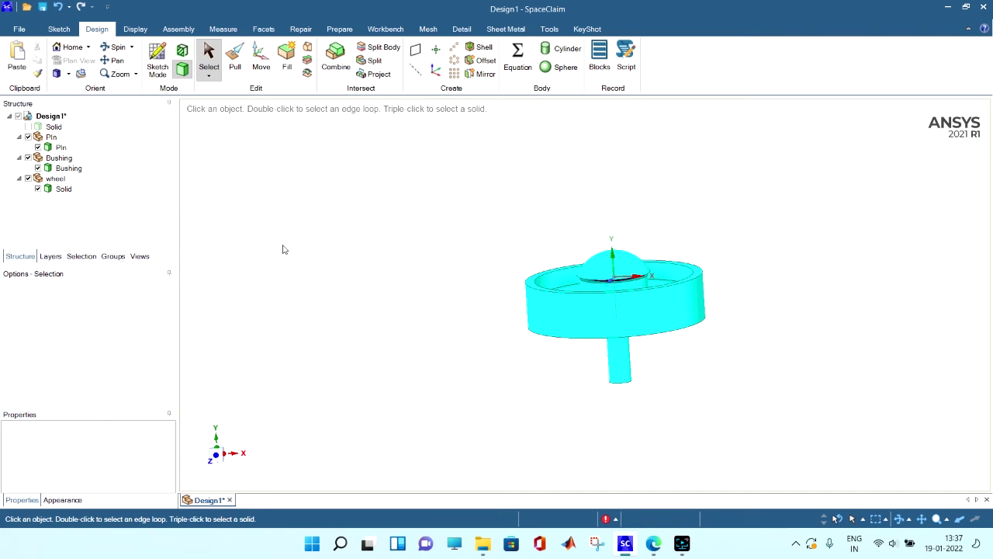
{"action": "left_click", "coordinate": [18, 115]}
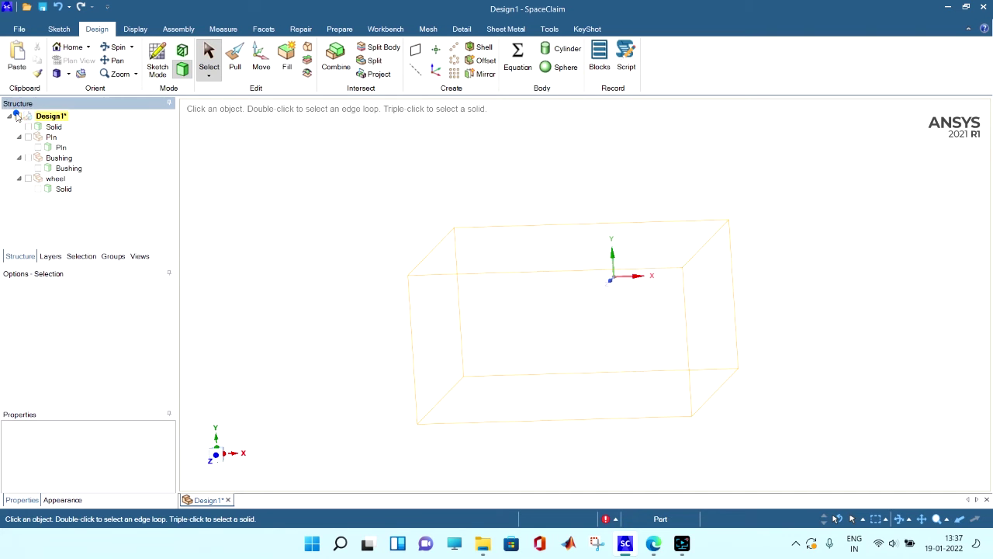
{"action": "left_click", "coordinate": [27, 127]}
{"action": "middle_click_drag", "start_coordinate": [532, 237], "coordinate": [494, 243]}
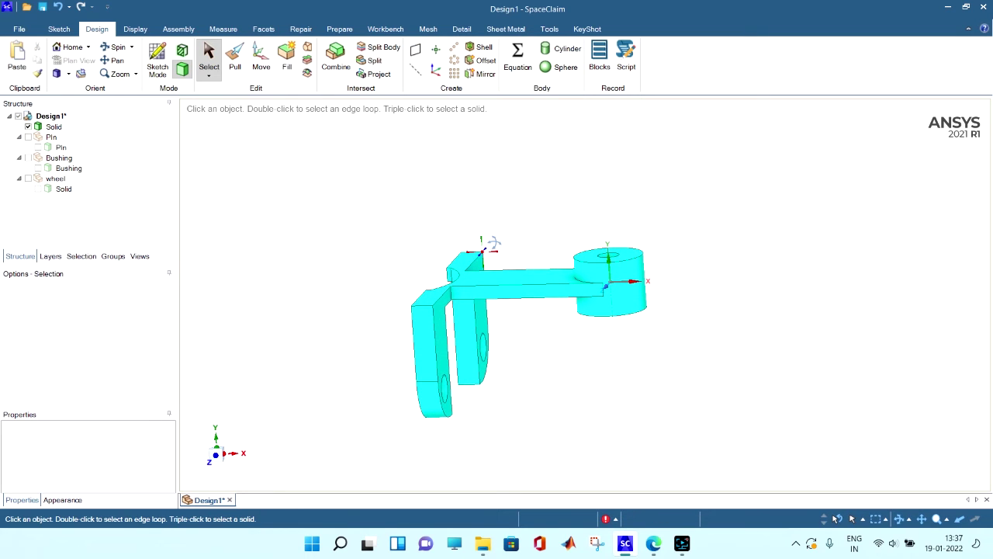
{"action": "left_click", "coordinate": [19, 115]}
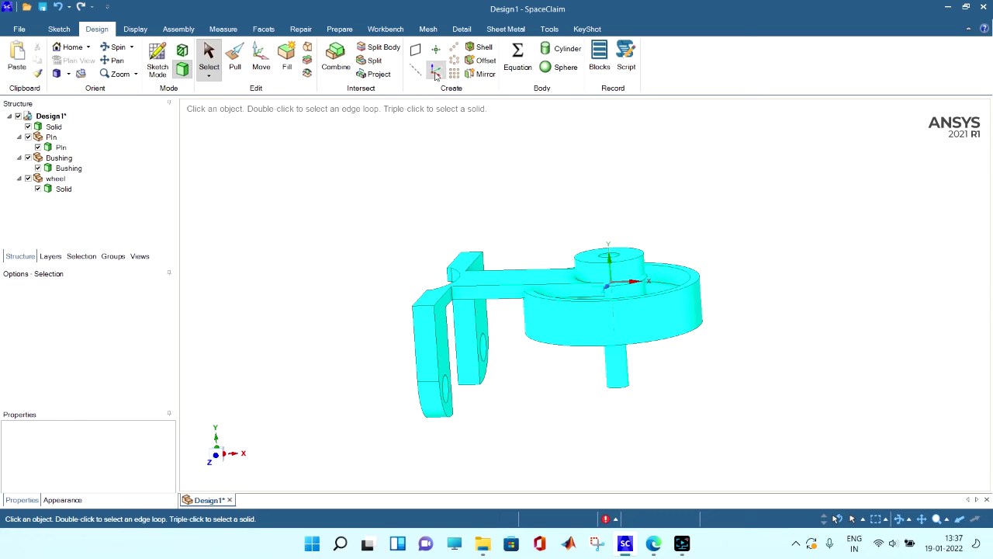
Step: Try to move the bracket body down about 27 mm along the vertical axis, and undo the move
{"action": "left_click", "coordinate": [53, 127]}
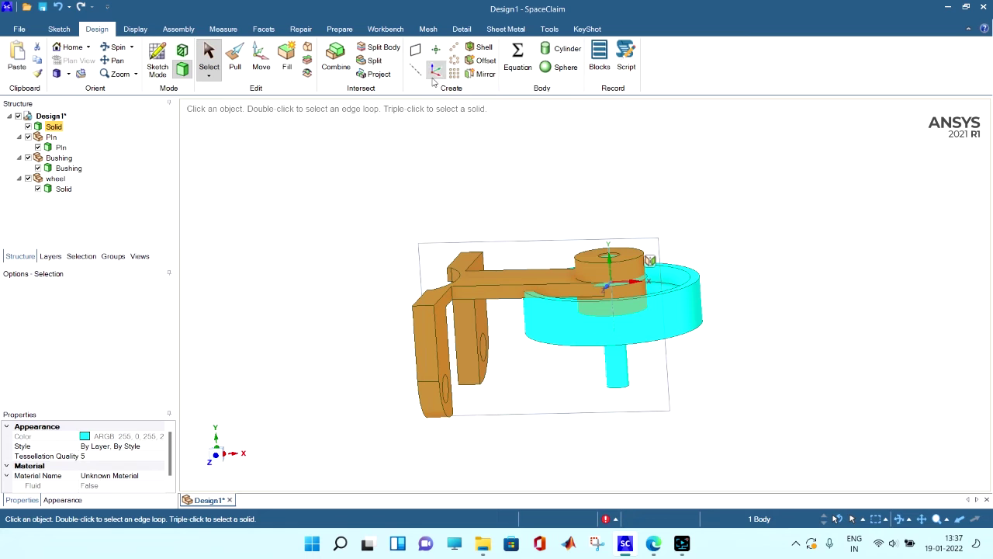
{"action": "left_click", "coordinate": [261, 61]}
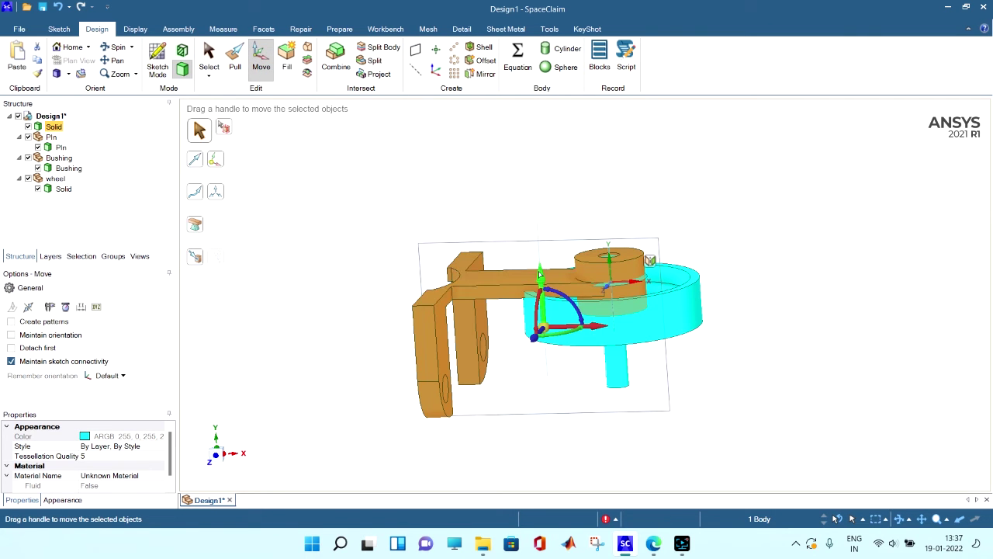
{"action": "left_click_drag", "start_coordinate": [538, 273], "coordinate": [568, 321]}
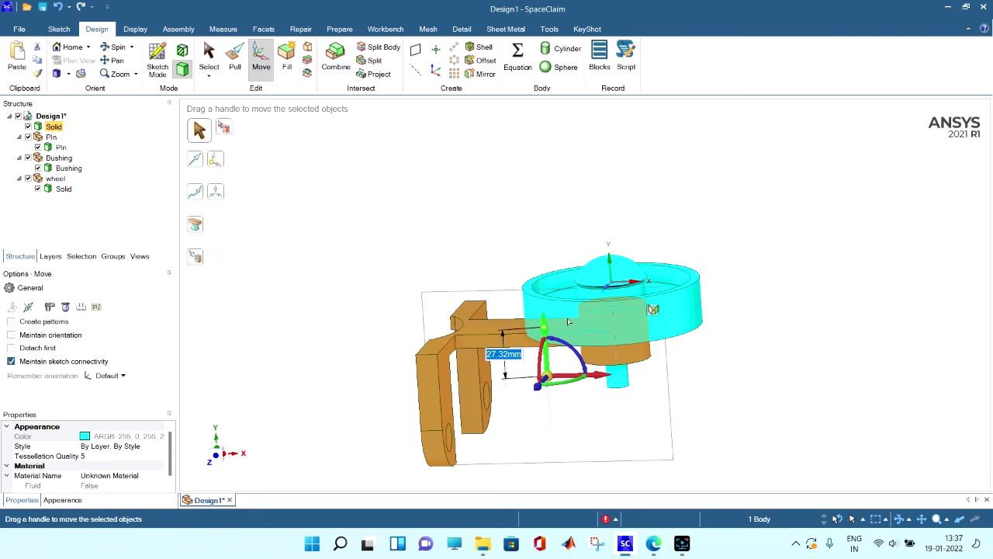
{"action": "key", "text": "ctrl+z"}
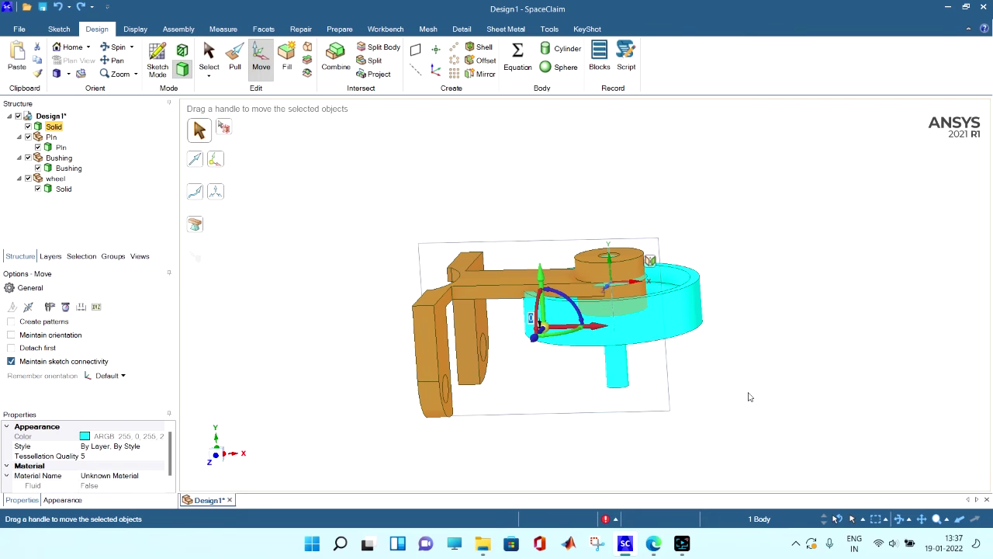
{"action": "left_click", "coordinate": [740, 290]}
{"action": "mouse_move", "coordinate": [740, 290]}
{"action": "middle_mouse_down"}
{"action": "mouse_move", "coordinate": [780, 271]}
{"action": "mouse_move", "coordinate": [745, 227]}
{"action": "mouse_move", "coordinate": [740, 251]}
{"action": "middle_mouse_up"}
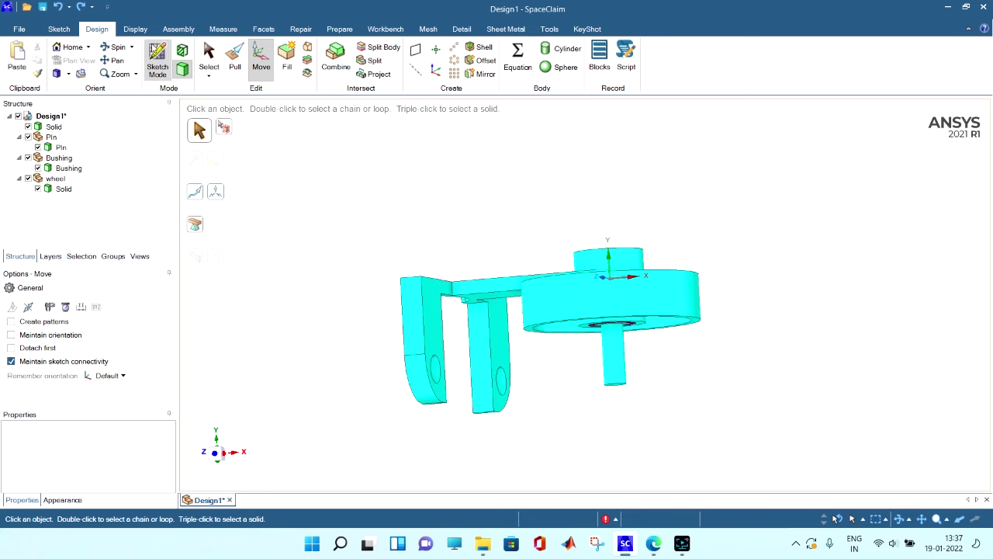
Step: Align the top face of the bracket arm with the underside of the wheel's hub using a Tangent condition
{"action": "left_click", "coordinate": [183, 28]}
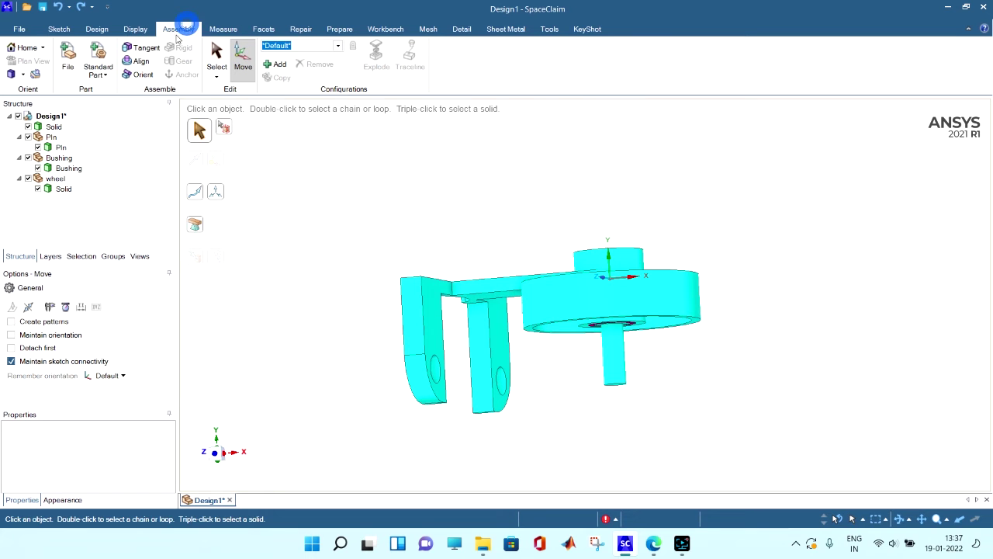
{"action": "left_click", "coordinate": [142, 48]}
{"action": "middle_click_drag", "start_coordinate": [532, 230], "coordinate": [741, 153]}
{"action": "left_click", "coordinate": [533, 272]}
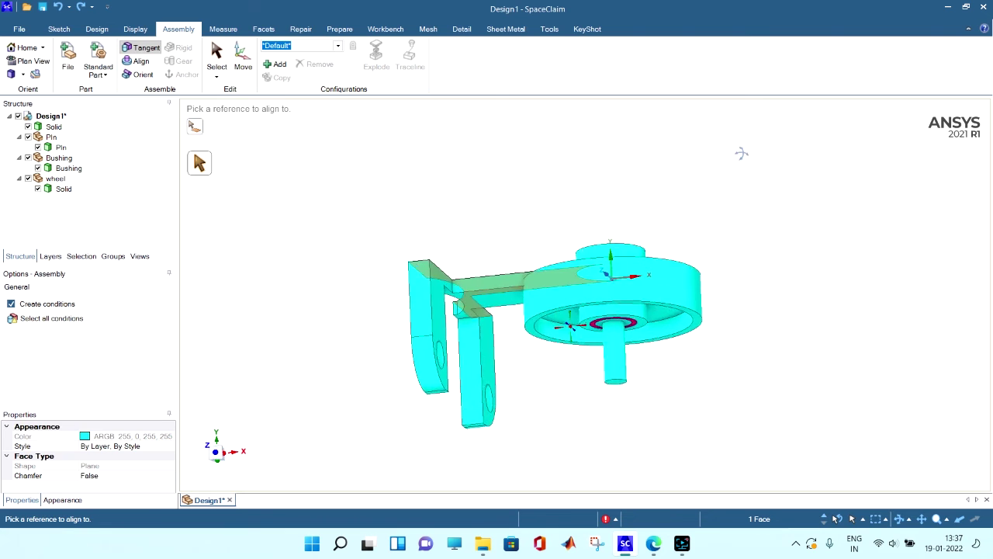
{"action": "left_click", "coordinate": [596, 317]}
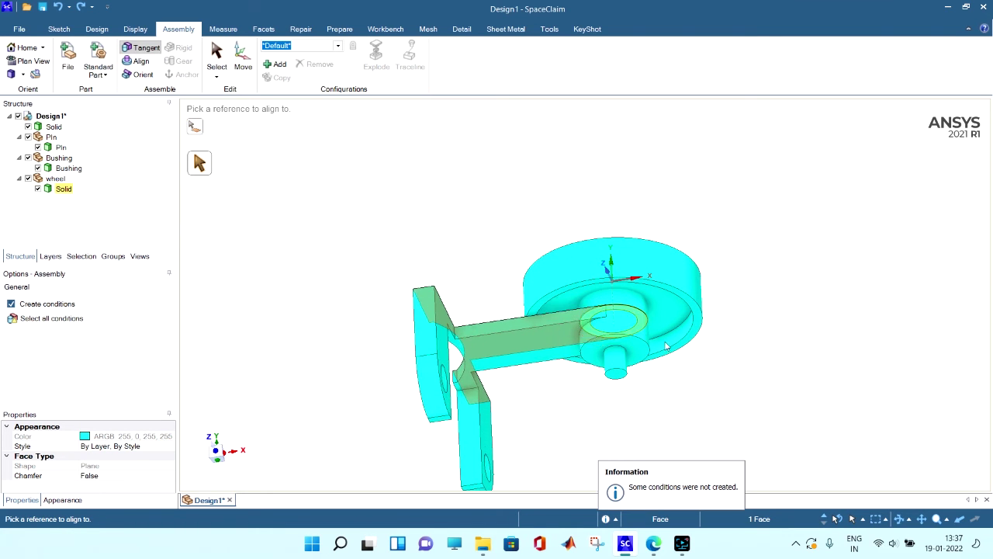
{"action": "middle_click_drag", "start_coordinate": [740, 244], "coordinate": [743, 334]}
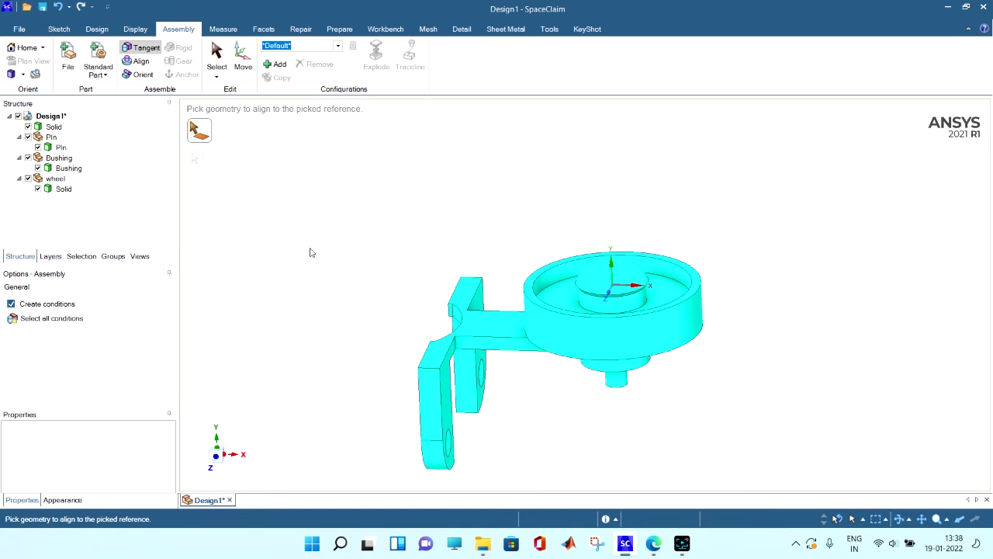
Step: Create a new drawing sheet for the current design
{"action": "left_click", "coordinate": [18, 29]}
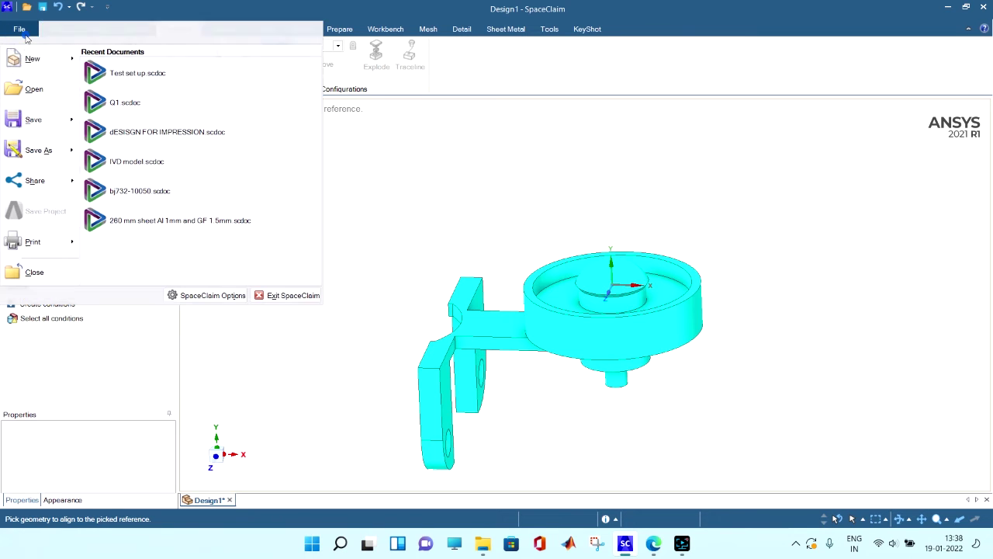
{"action": "mouse_move", "coordinate": [72, 65]}
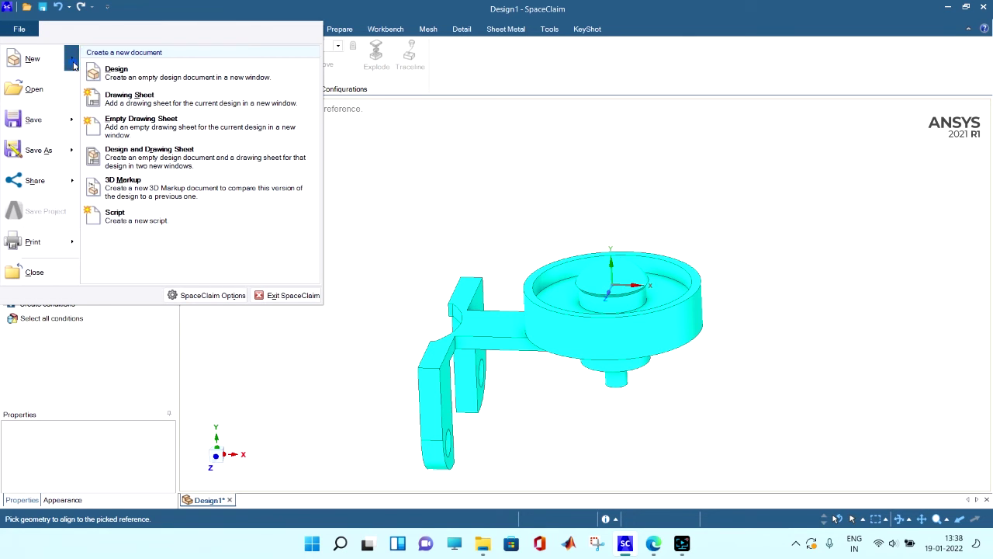
{"action": "left_click", "coordinate": [146, 99]}
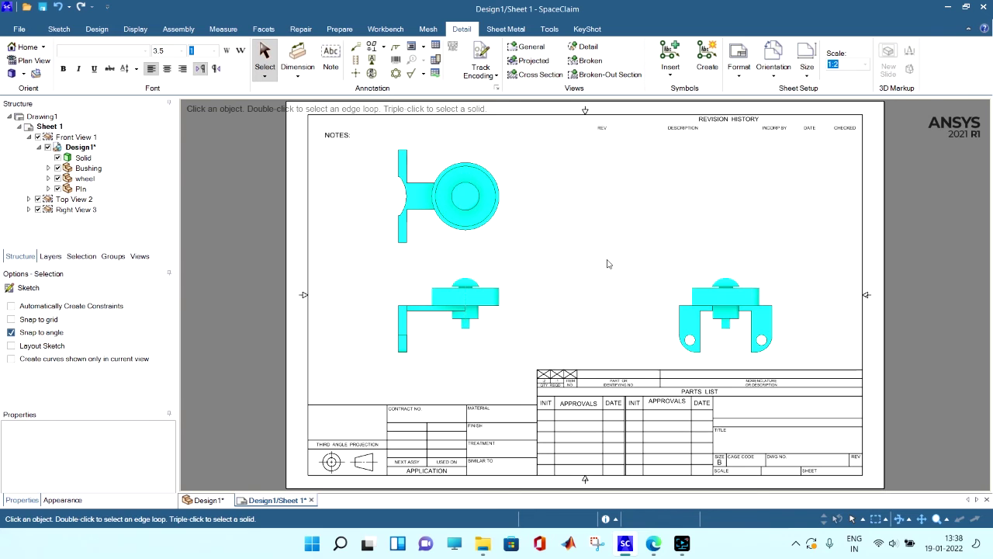
Step: Turn the front view into a total cross-section cut through the wheel's centre in the top view, and examine the hub fit
{"action": "left_click", "coordinate": [541, 75]}
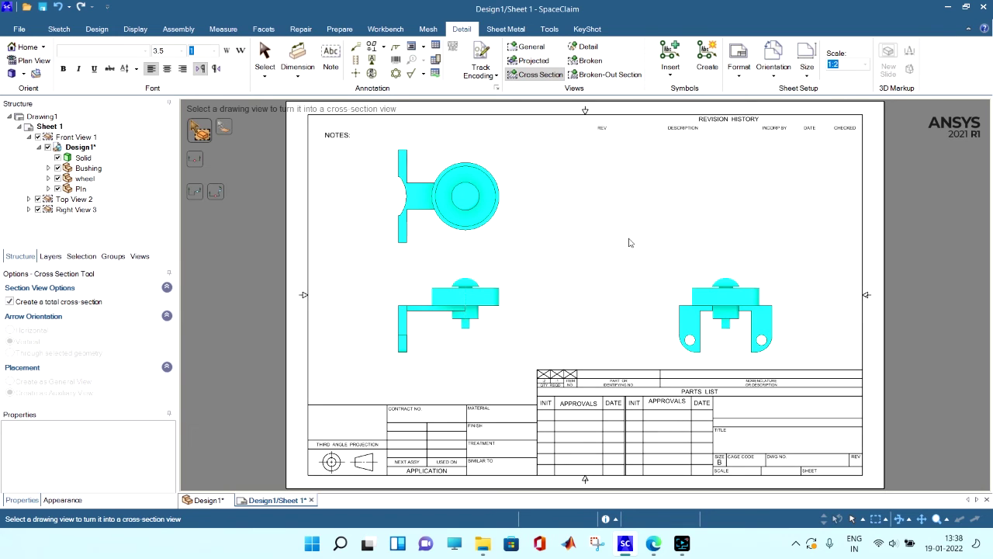
{"action": "left_click", "coordinate": [493, 293]}
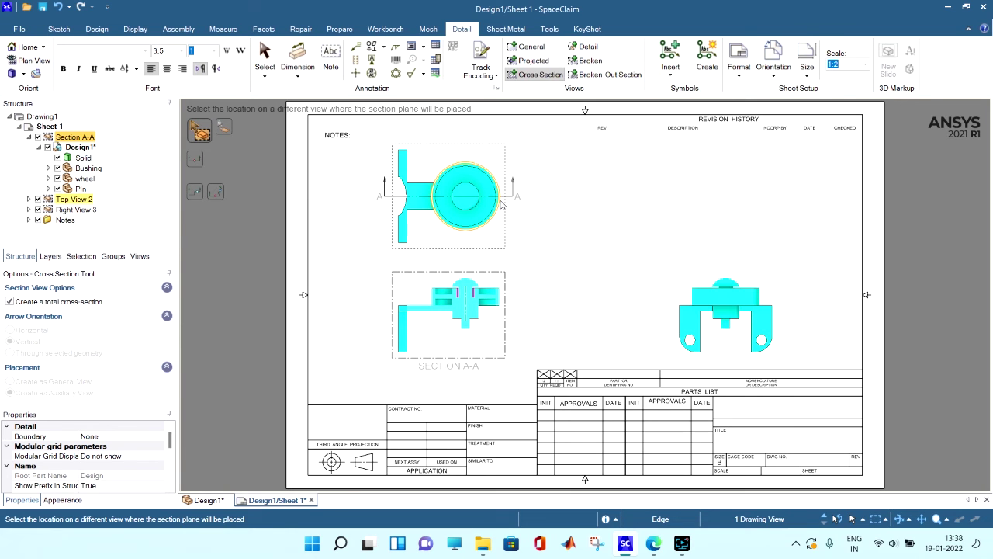
{"action": "left_click", "coordinate": [501, 204]}
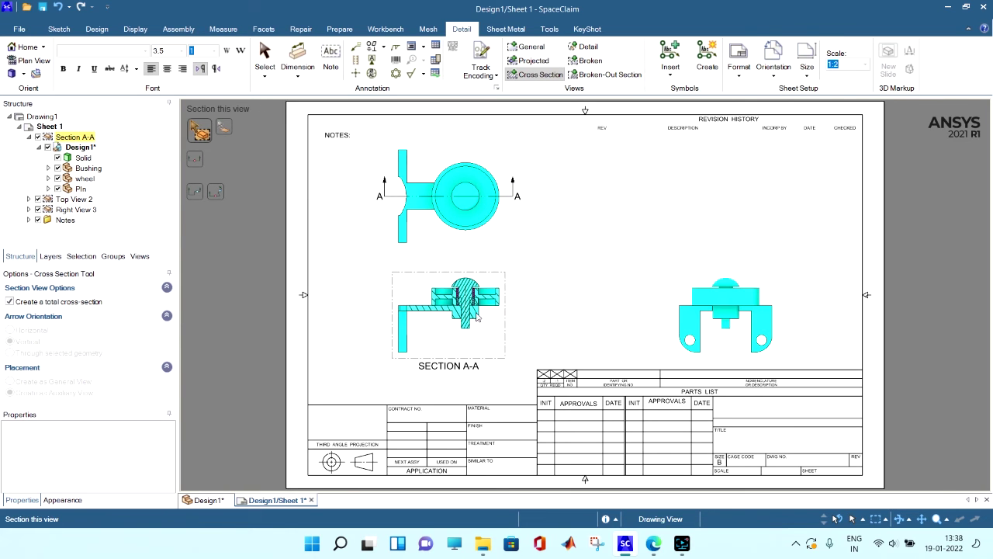
{"action": "scroll", "coordinate": [470, 324], "scroll_direction": "up", "scroll_amount": 5}
{"action": "scroll", "coordinate": [470, 324], "scroll_direction": "up", "scroll_amount": 3}
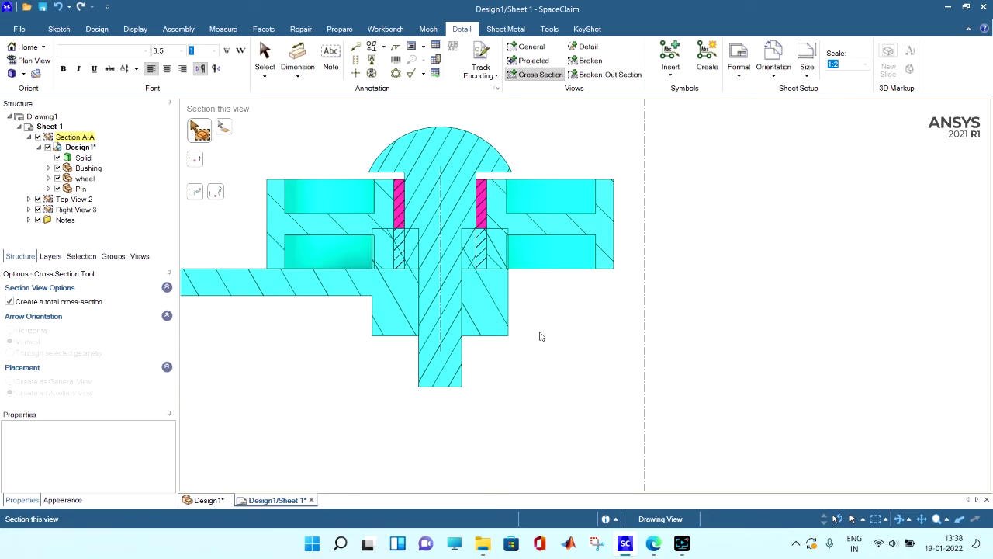
{"action": "middle_click_drag", "start_coordinate": [530, 329], "coordinate": [638, 352]}
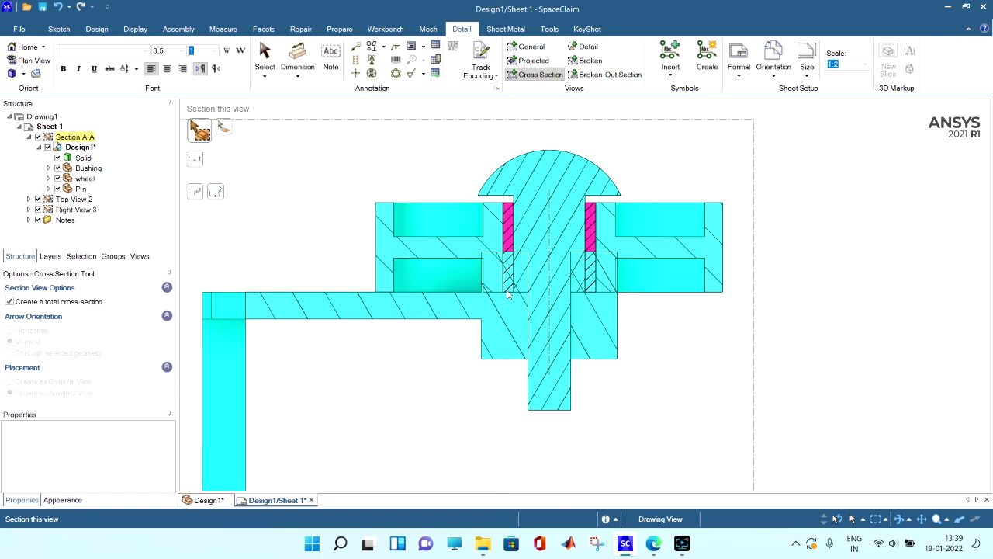
Step: Return from the drawing sheet to the 3D design and check the bracket body's position relative to the wheel
{"action": "left_click", "coordinate": [205, 500]}
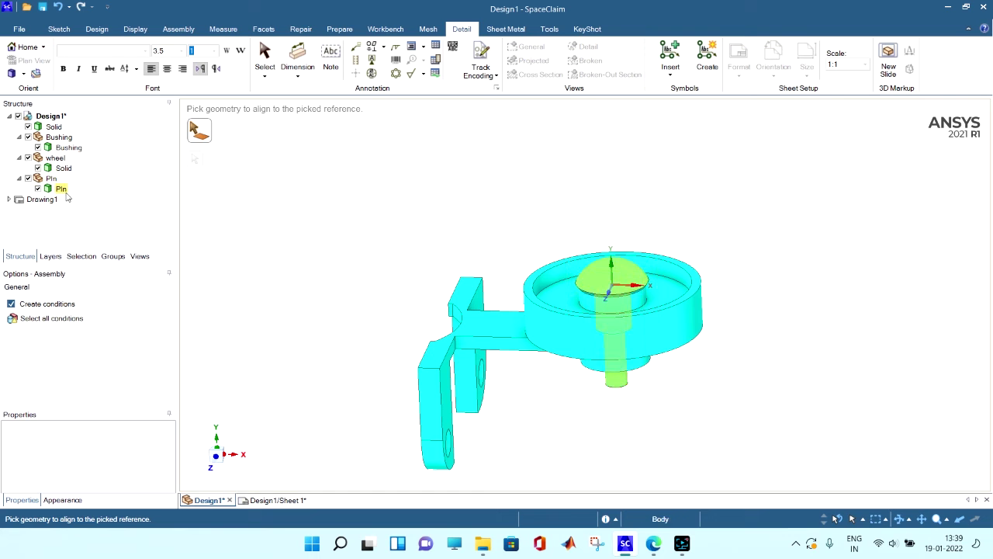
{"action": "middle_click_drag", "start_coordinate": [312, 244], "coordinate": [267, 222]}
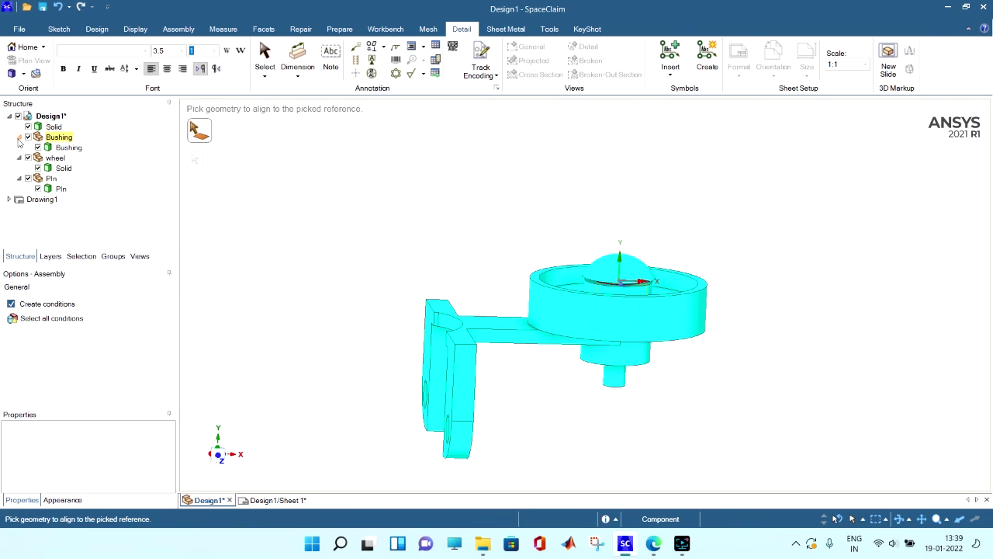
{"action": "left_click", "coordinate": [54, 127]}
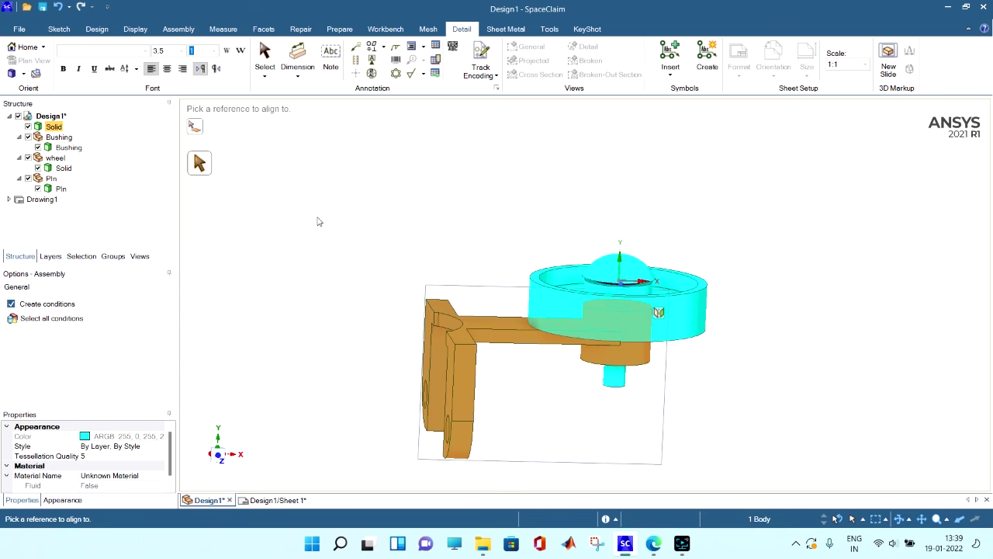
{"action": "left_click", "coordinate": [395, 224]}
{"action": "left_click", "coordinate": [59, 30]}
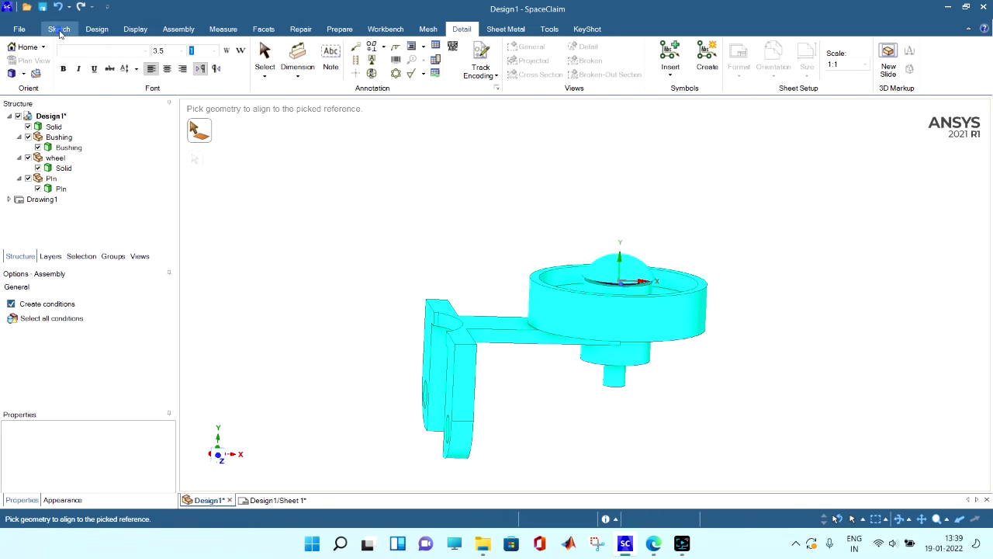
{"action": "left_click", "coordinate": [178, 29]}
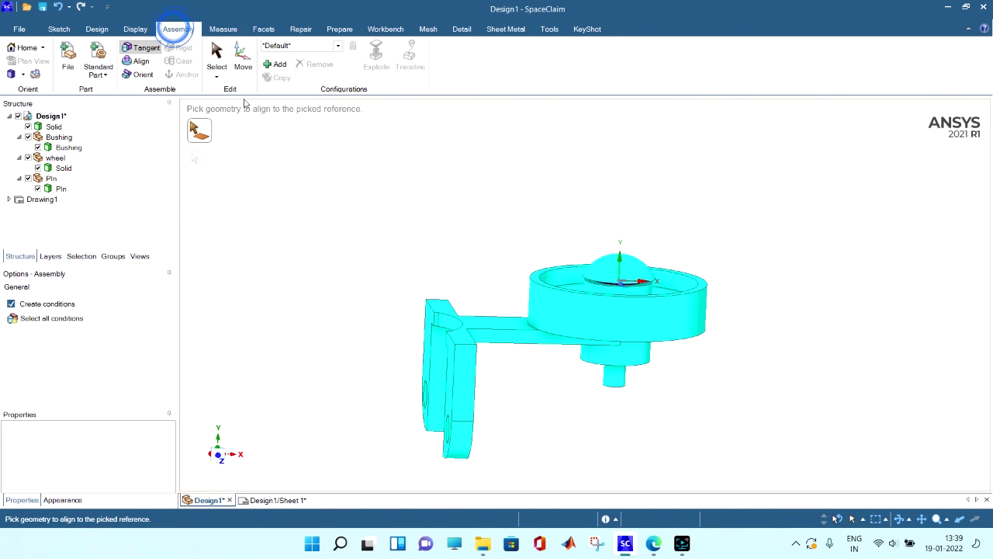
{"action": "left_click", "coordinate": [290, 174]}
{"action": "middle_click_drag", "start_coordinate": [318, 188], "coordinate": [271, 188]}
{"action": "left_click", "coordinate": [140, 48]}
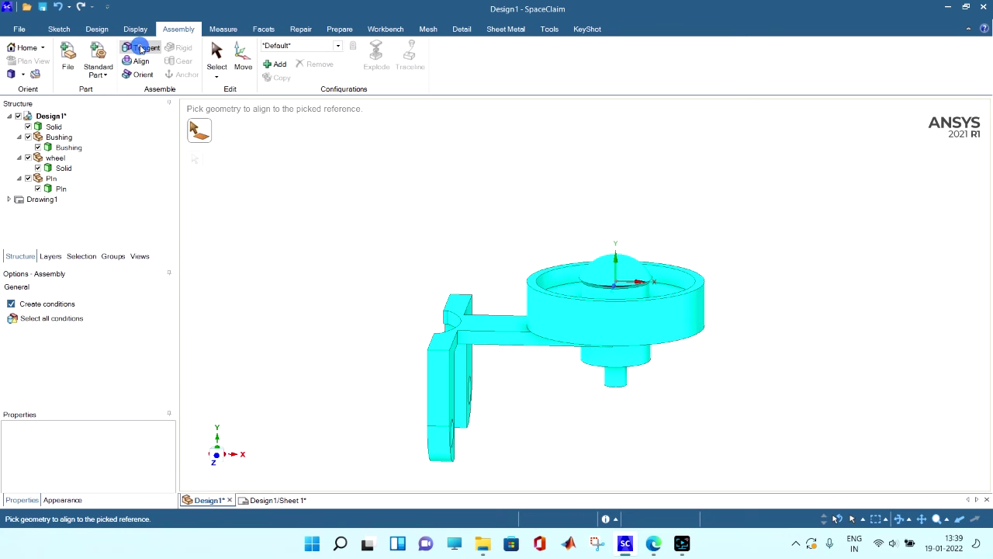
{"action": "left_click", "coordinate": [509, 321]}
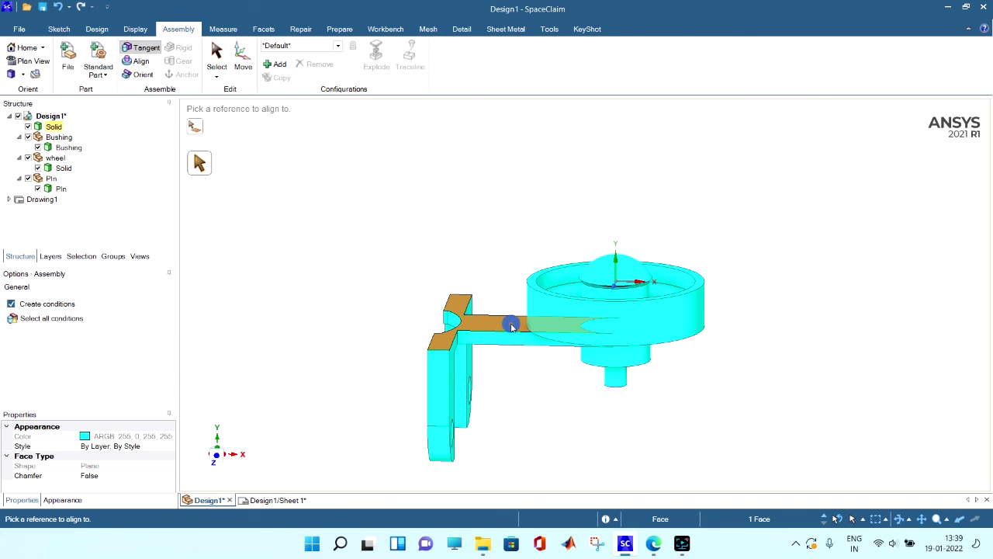
{"action": "middle_click_drag", "start_coordinate": [490, 280], "coordinate": [494, 248]}
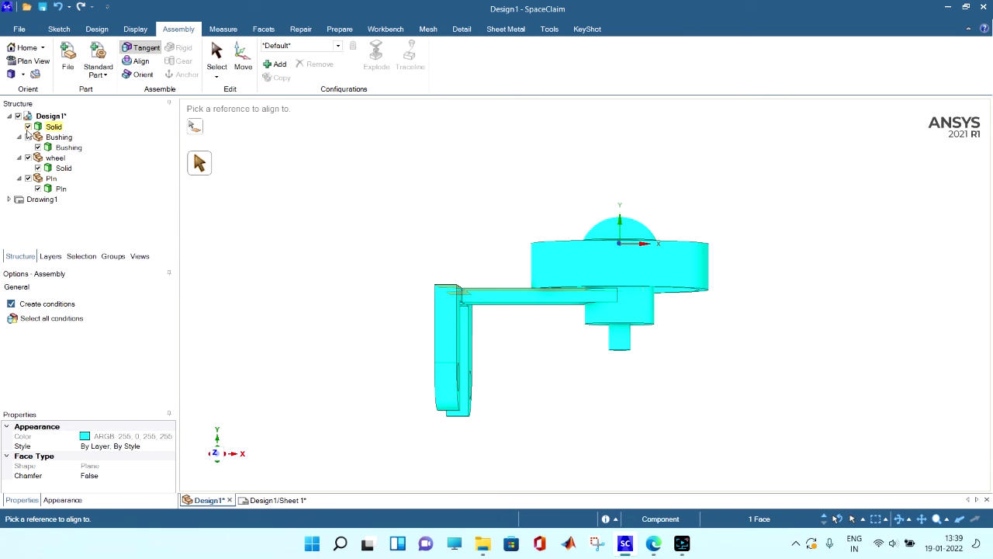
{"action": "left_click", "coordinate": [216, 54]}
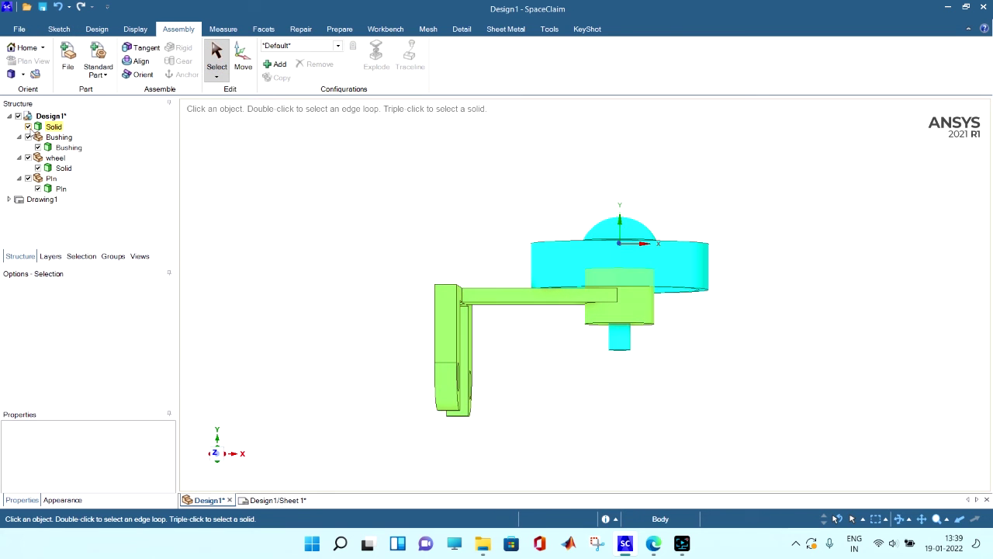
Step: Hide the bracket body and pick the wheel hub's bottom ring face for a Tangent alignment
{"action": "left_click", "coordinate": [28, 127]}
{"action": "middle_click_drag", "start_coordinate": [416, 244], "coordinate": [414, 197]}
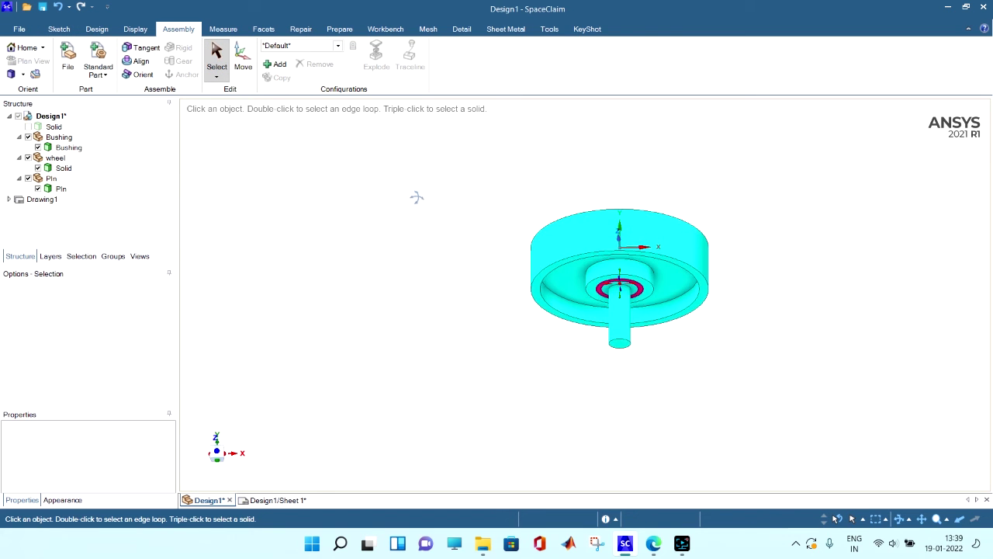
{"action": "left_click", "coordinate": [145, 48]}
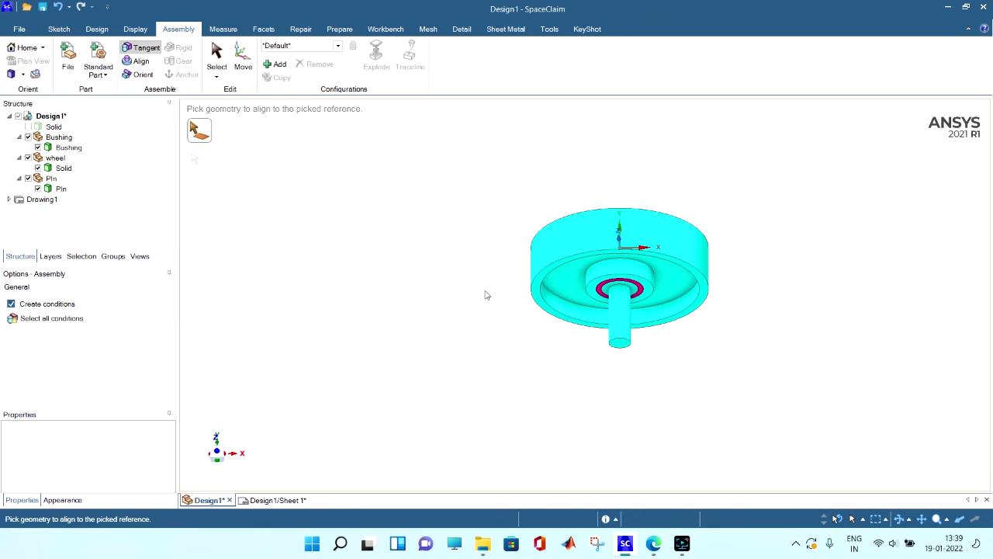
{"action": "left_click", "coordinate": [593, 291]}
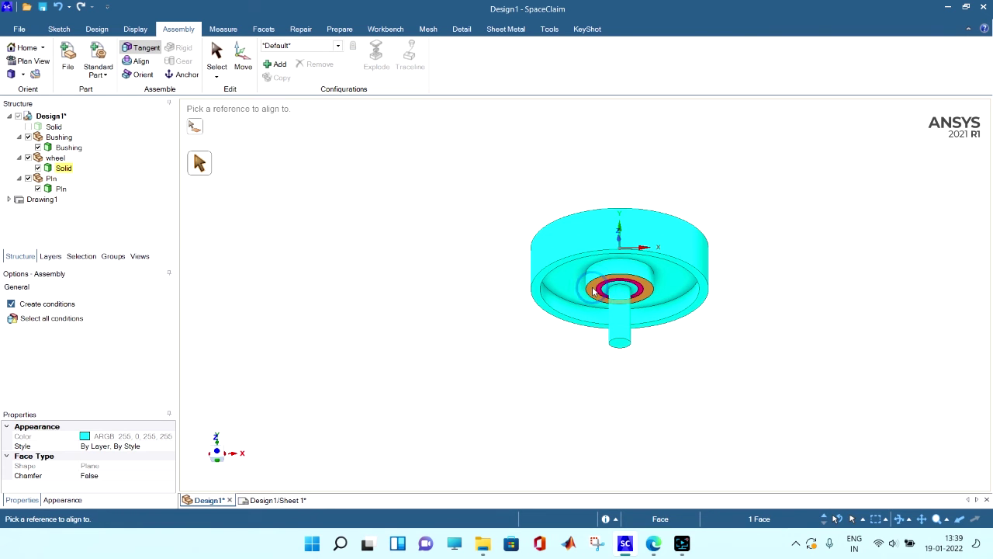
Step: Show the bracket body, hide the bushing, wheel and pin, and pick the bracket boss's top face for the Tangent alignment
{"action": "left_click", "coordinate": [28, 127]}
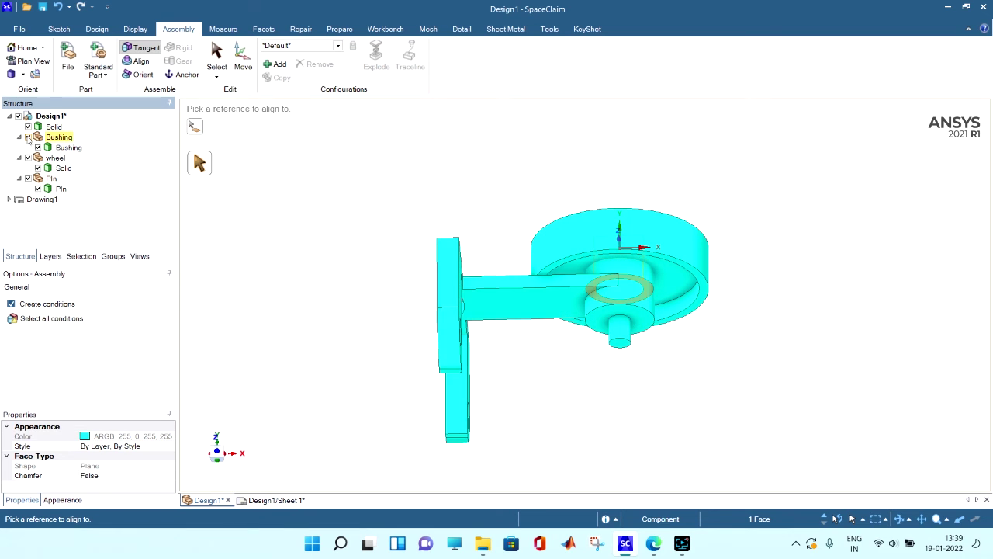
{"action": "left_click", "coordinate": [28, 137]}
{"action": "left_click", "coordinate": [28, 157]}
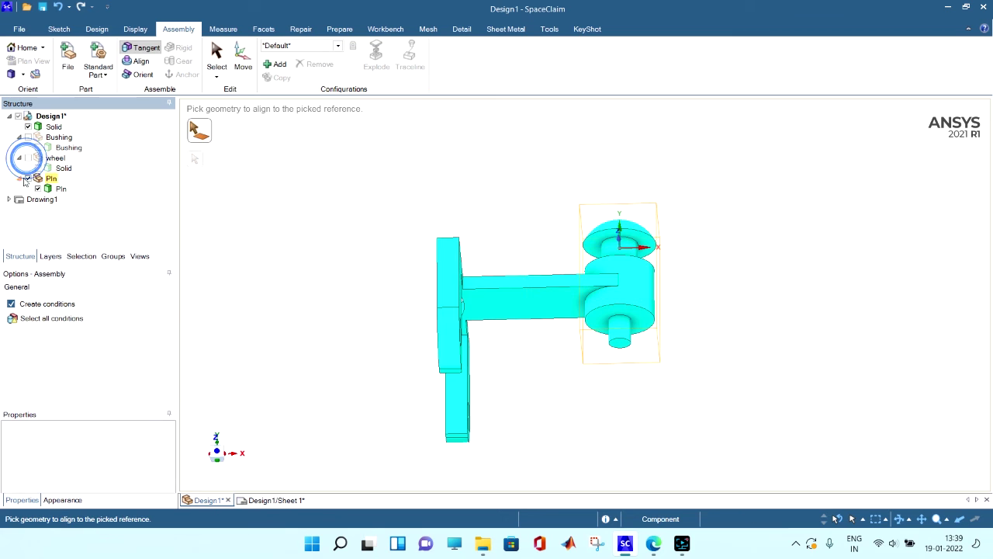
{"action": "left_click", "coordinate": [28, 178]}
{"action": "middle_click_drag", "start_coordinate": [562, 263], "coordinate": [645, 284]}
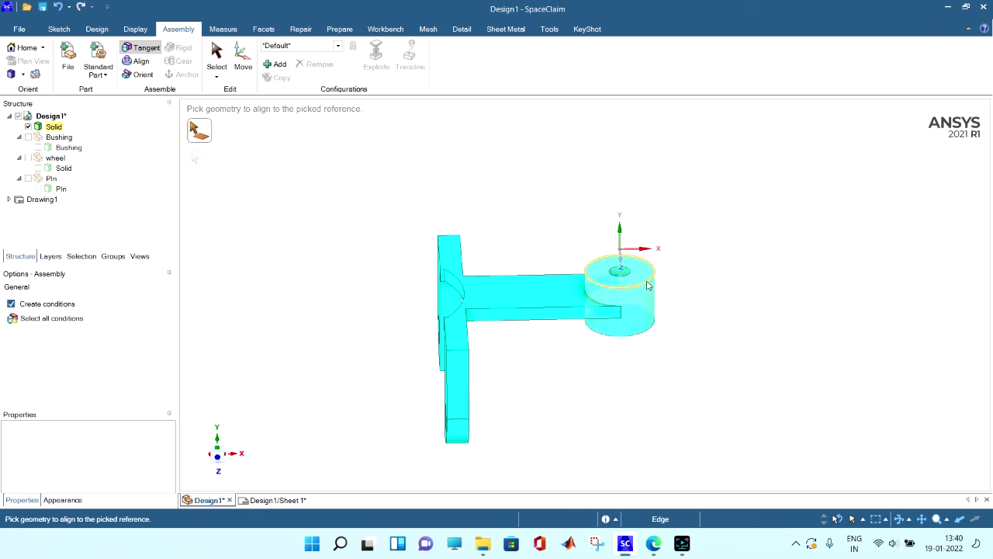
{"action": "left_click", "coordinate": [639, 277]}
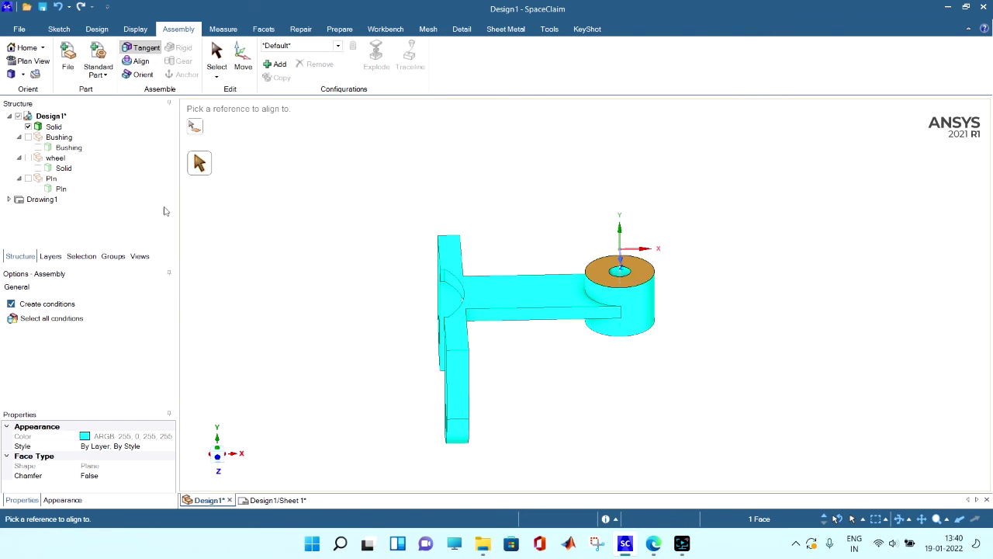
Step: Show the bushing, wheel and pin again, inspect how the bracket boss meets the hub, and clear the picked face
{"action": "left_click", "coordinate": [28, 158]}
{"action": "left_click", "coordinate": [28, 179]}
{"action": "middle_click_drag", "start_coordinate": [380, 282], "coordinate": [380, 215]}
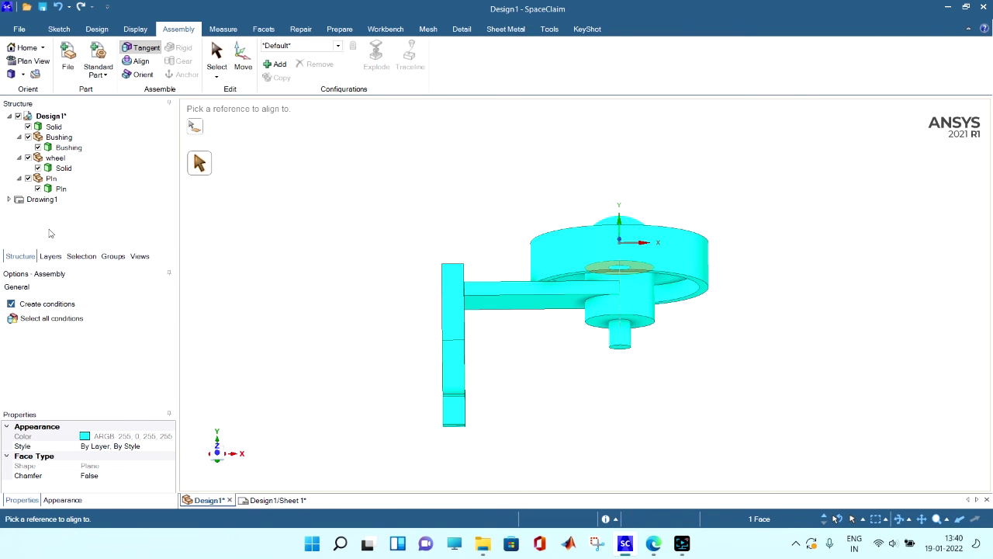
{"action": "scroll", "coordinate": [355, 383], "scroll_direction": "up", "scroll_amount": 3}
{"action": "scroll", "coordinate": [359, 383], "scroll_direction": "down", "scroll_amount": 4}
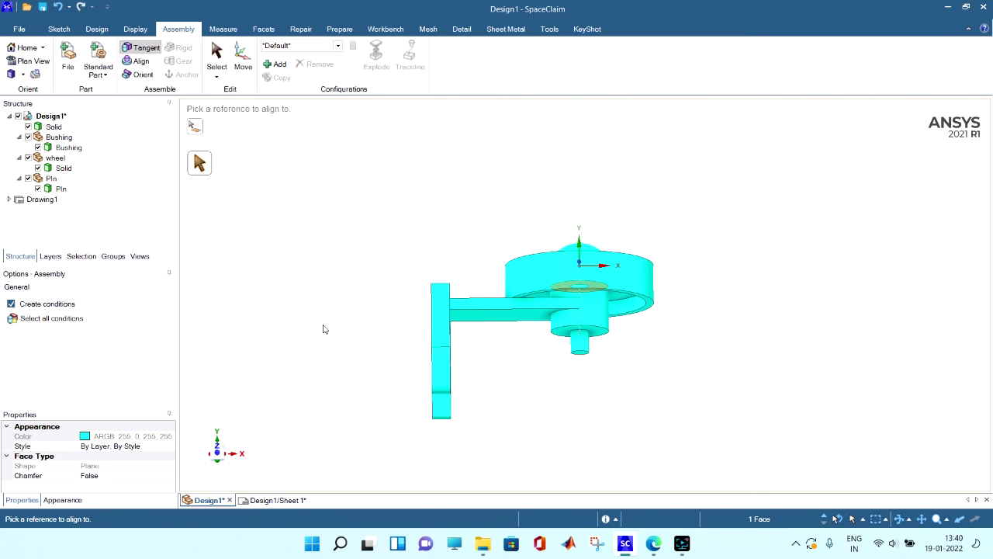
{"action": "middle_click_drag", "start_coordinate": [323, 328], "coordinate": [319, 366]}
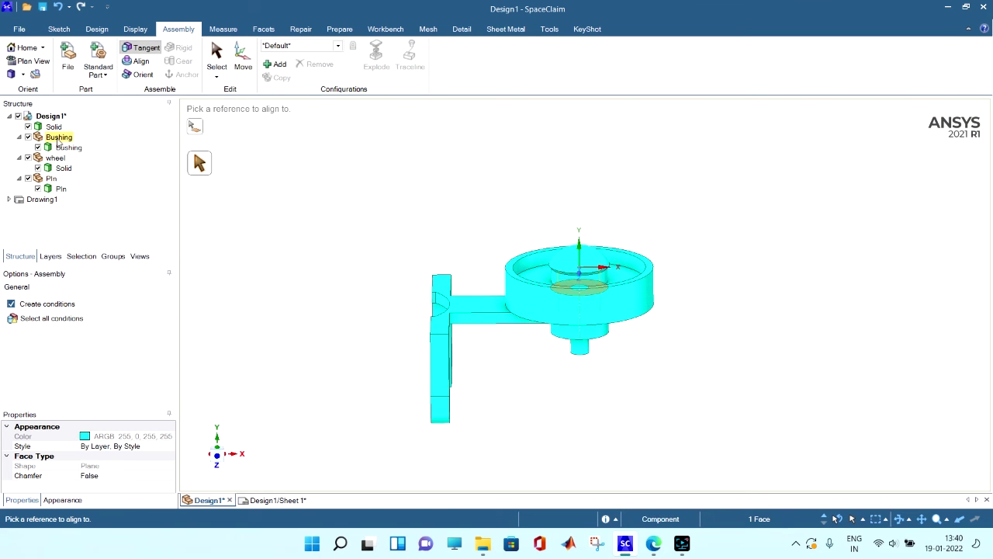
{"action": "left_click", "coordinate": [360, 266]}
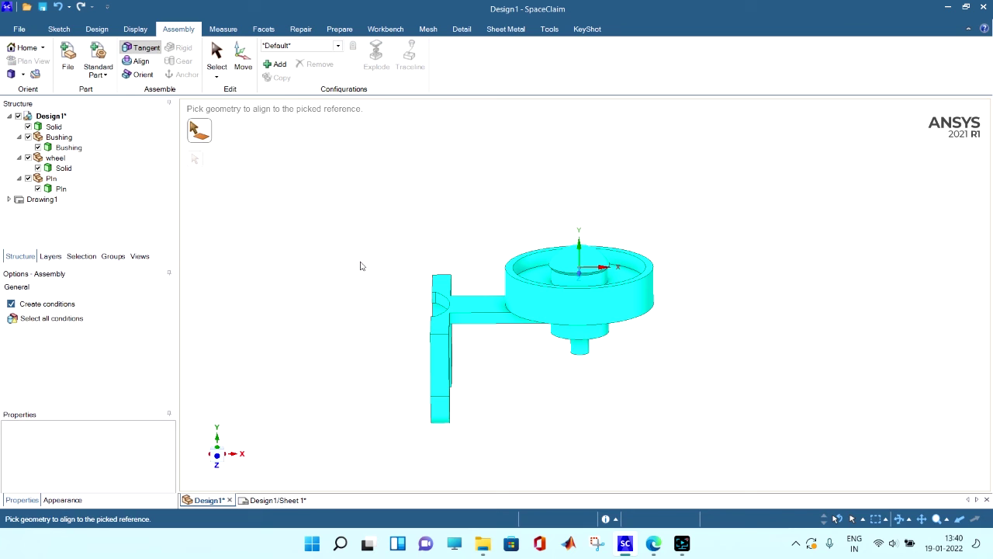
{"action": "middle_click_drag", "start_coordinate": [360, 266], "coordinate": [363, 234]}
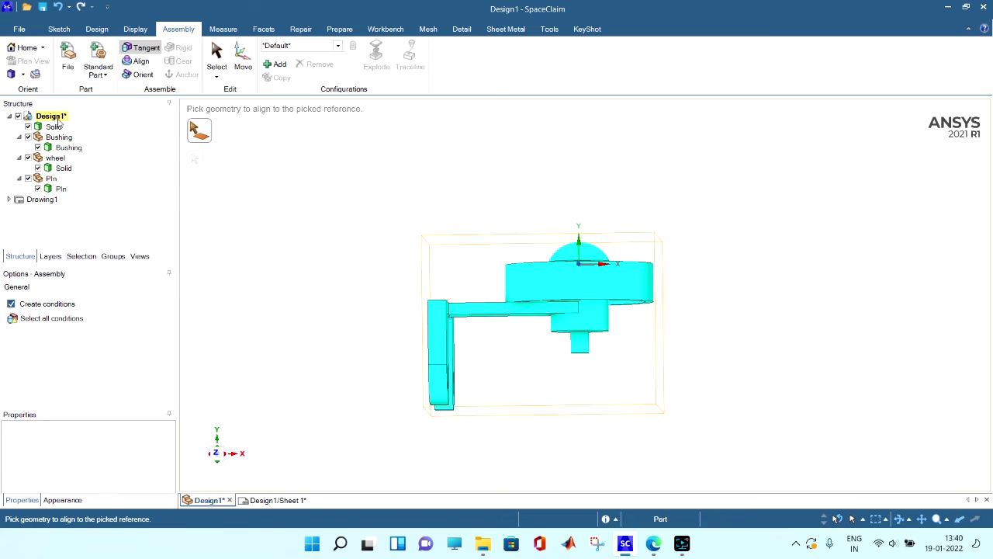
Step: Move the bracket body about 62 mm straight down, away from the wheel
{"action": "left_click", "coordinate": [147, 50]}
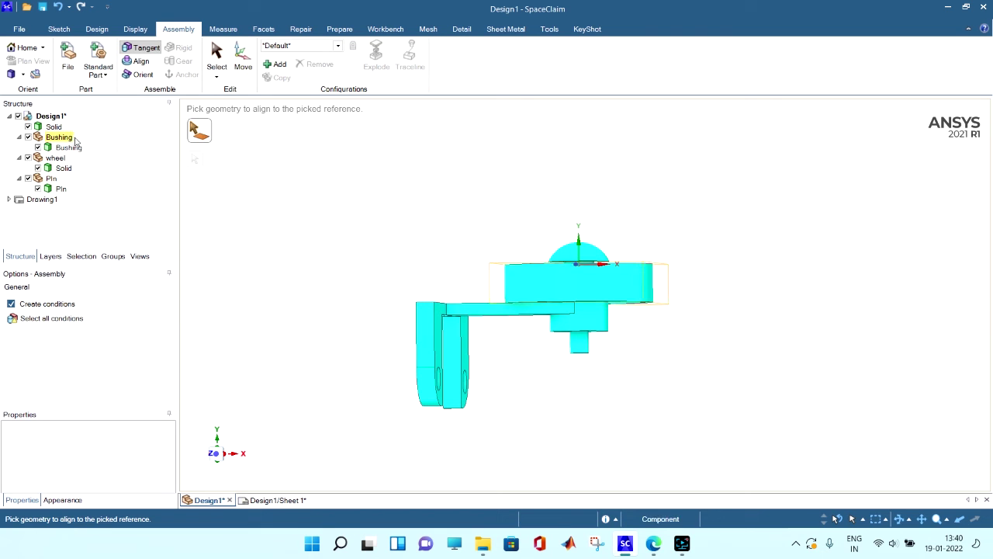
{"action": "left_click", "coordinate": [244, 66]}
{"action": "left_click", "coordinate": [509, 309]}
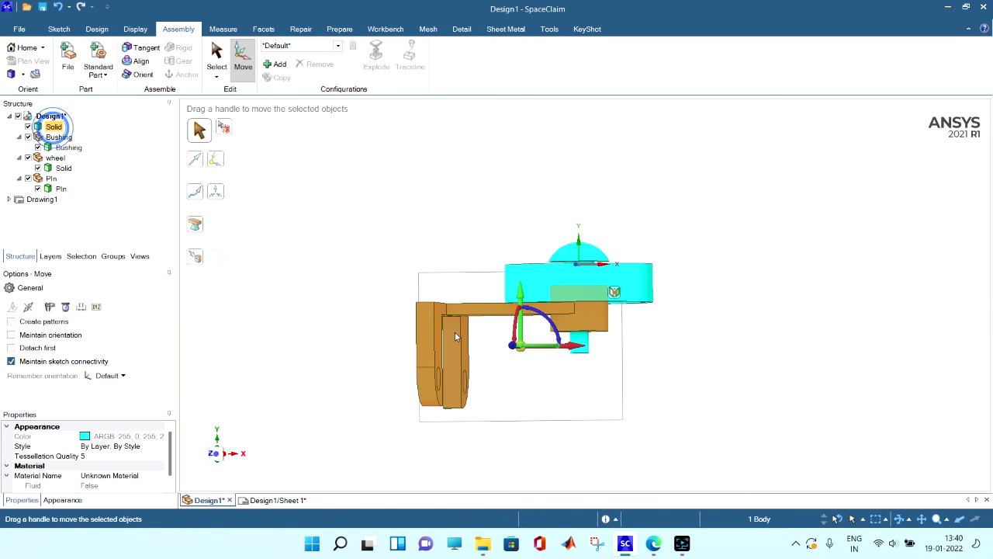
{"action": "left_click_drag", "start_coordinate": [522, 333], "coordinate": [522, 410]}
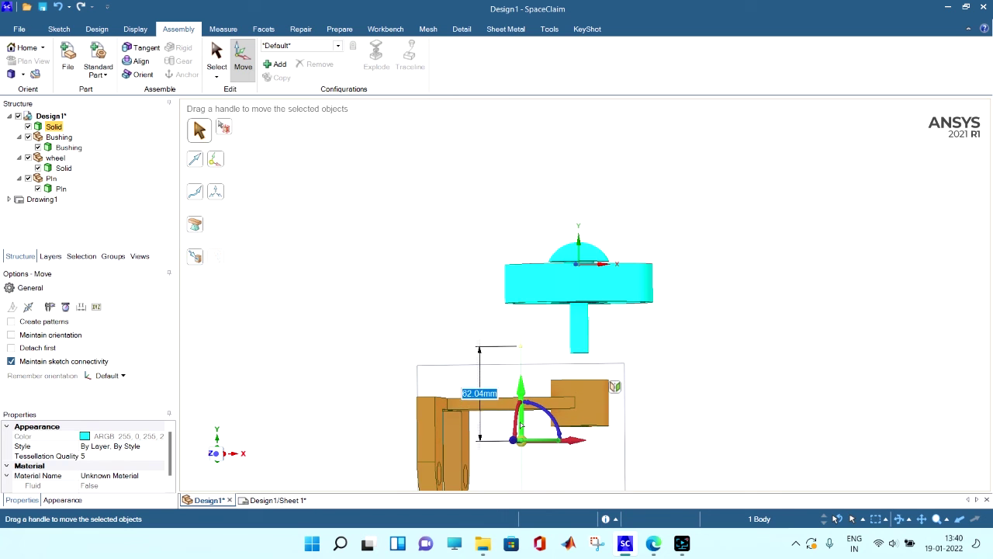
{"action": "left_click", "coordinate": [409, 288]}
{"action": "middle_click_drag", "start_coordinate": [452, 308], "coordinate": [437, 282]}
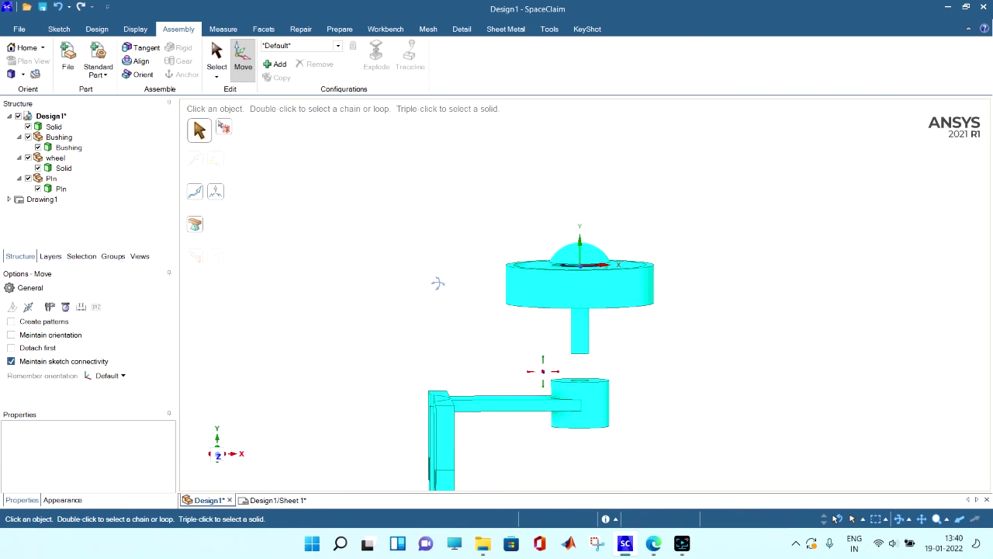
Step: Align the bracket boss's top face with the wheel hub's bottom face using Tangent, and check the fit in the sectioned drawing sheet
{"action": "left_click", "coordinate": [141, 47]}
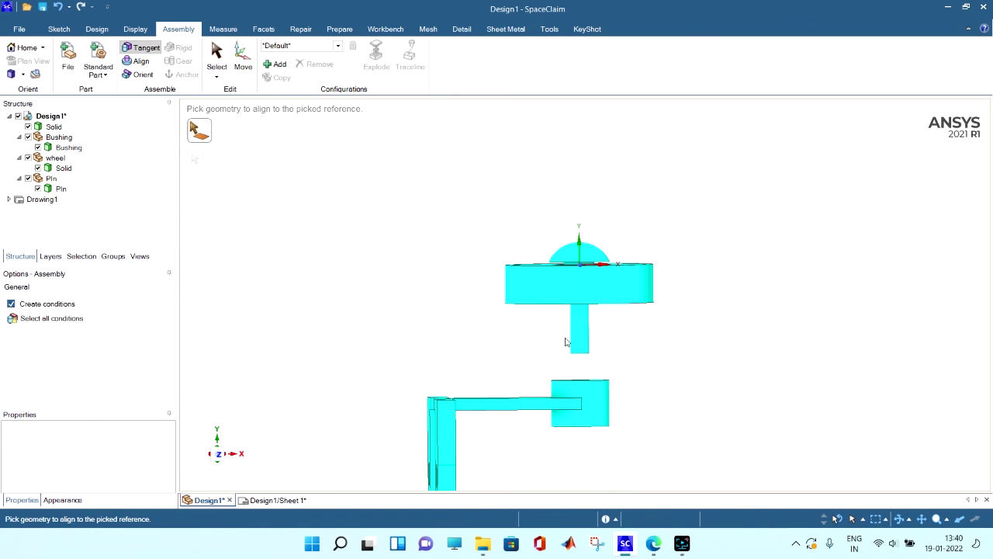
{"action": "middle_click_drag", "start_coordinate": [659, 357], "coordinate": [616, 390]}
{"action": "left_click", "coordinate": [601, 380]}
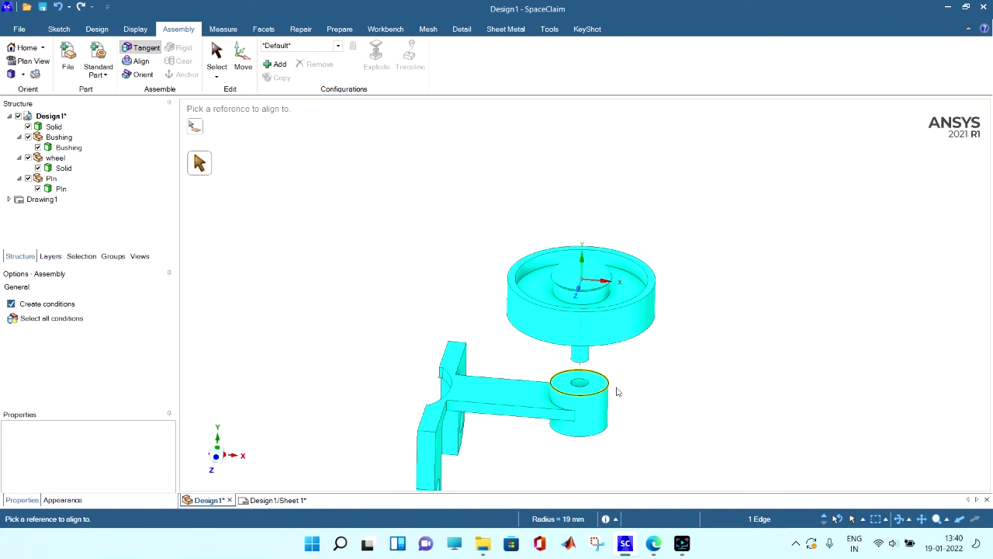
{"action": "left_click", "coordinate": [610, 387]}
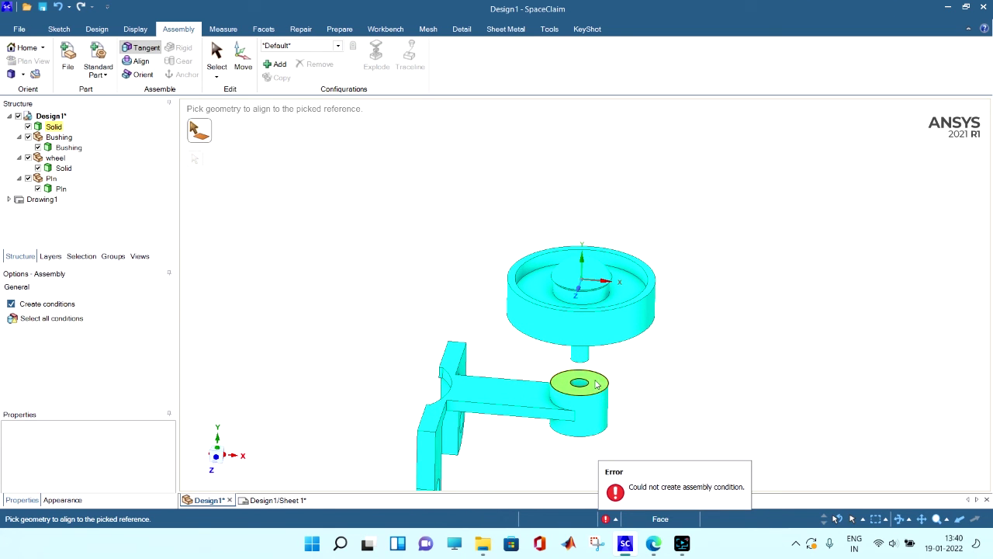
{"action": "left_click", "coordinate": [601, 394]}
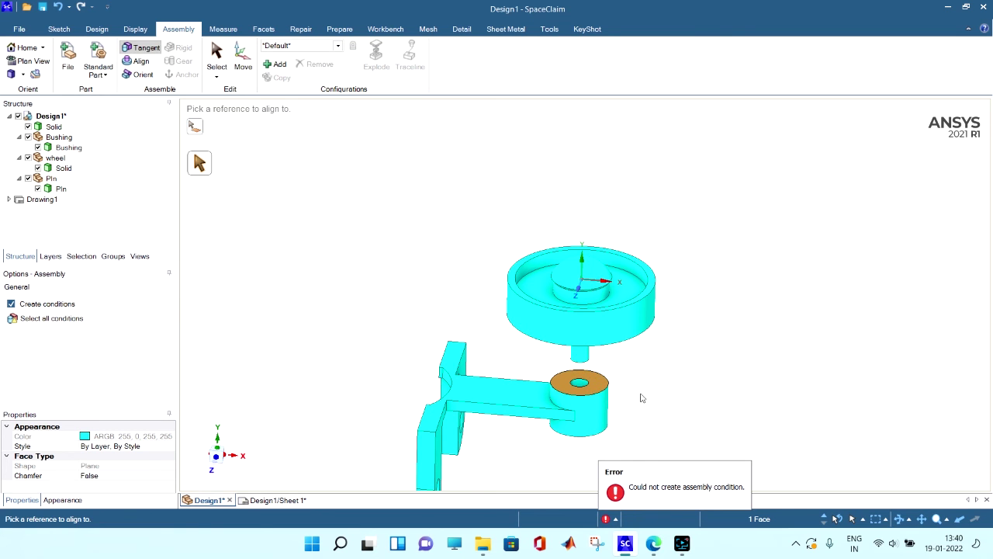
{"action": "middle_click_drag", "start_coordinate": [641, 397], "coordinate": [647, 297]}
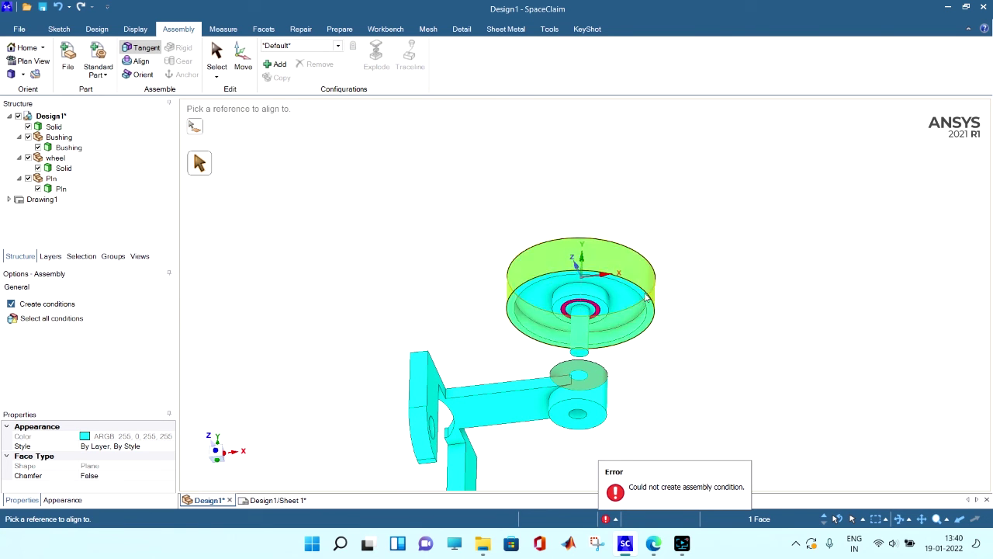
{"action": "left_click", "coordinate": [605, 315]}
{"action": "middle_click_drag", "start_coordinate": [621, 331], "coordinate": [717, 367]}
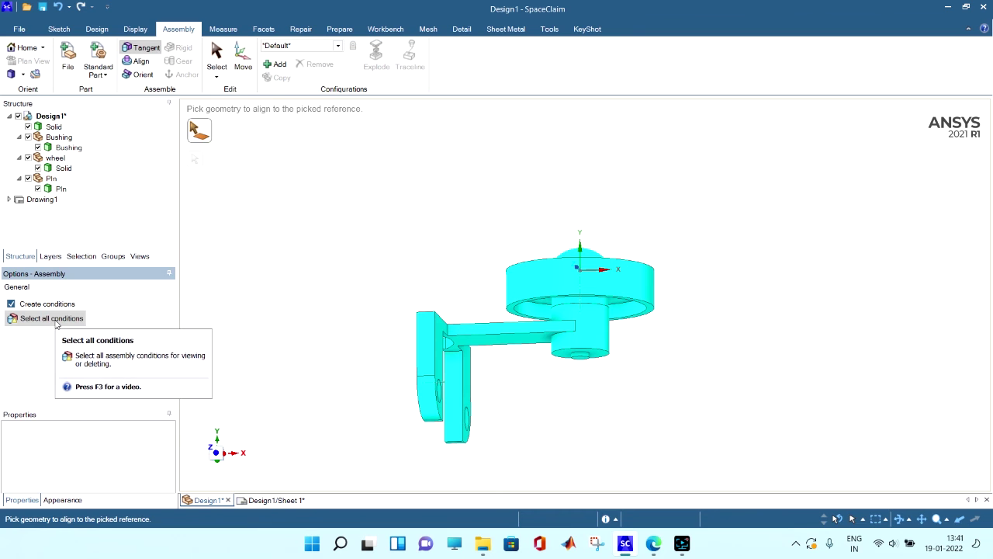
{"action": "left_click", "coordinate": [282, 501]}
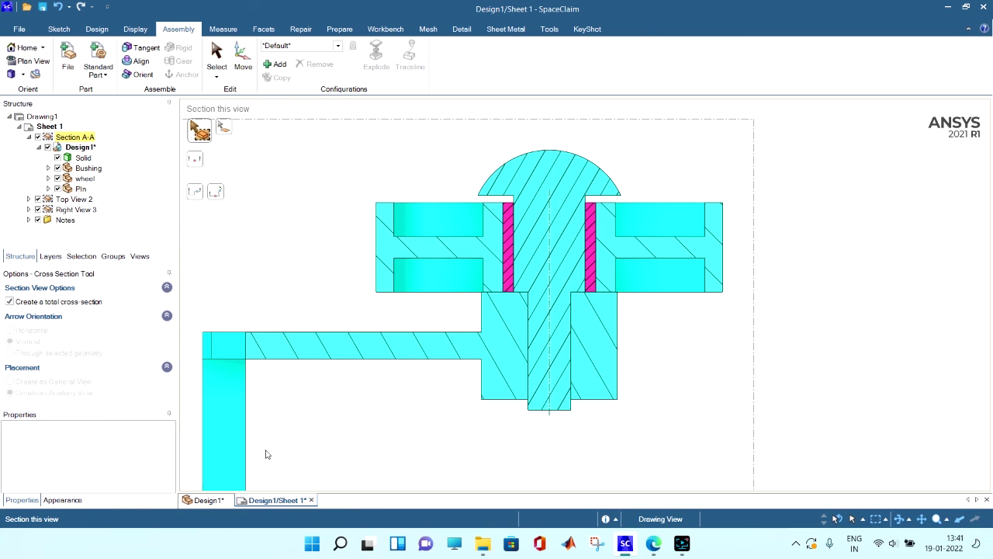
Step: Return to the 3D design and colour the bracket body blue
{"action": "left_click", "coordinate": [203, 500]}
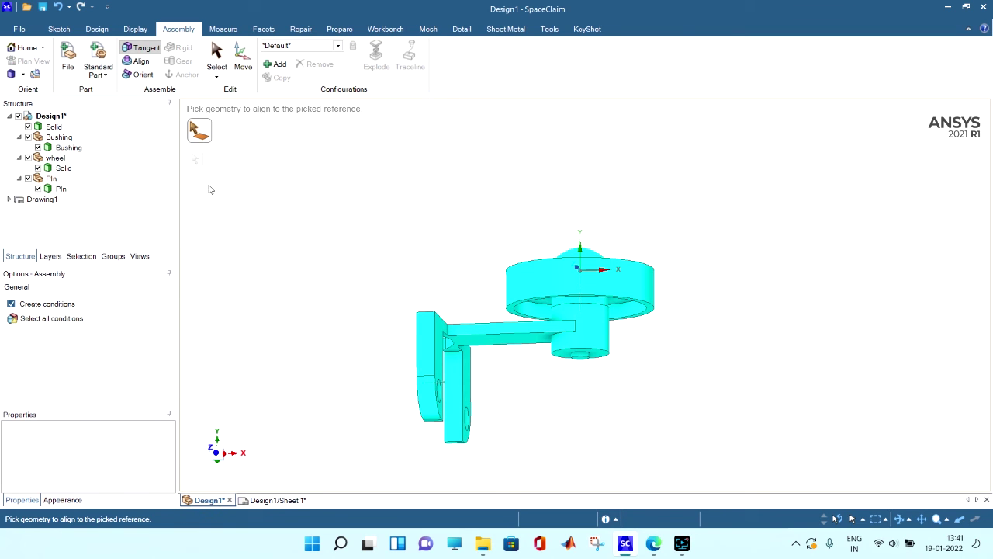
{"action": "left_click", "coordinate": [54, 127]}
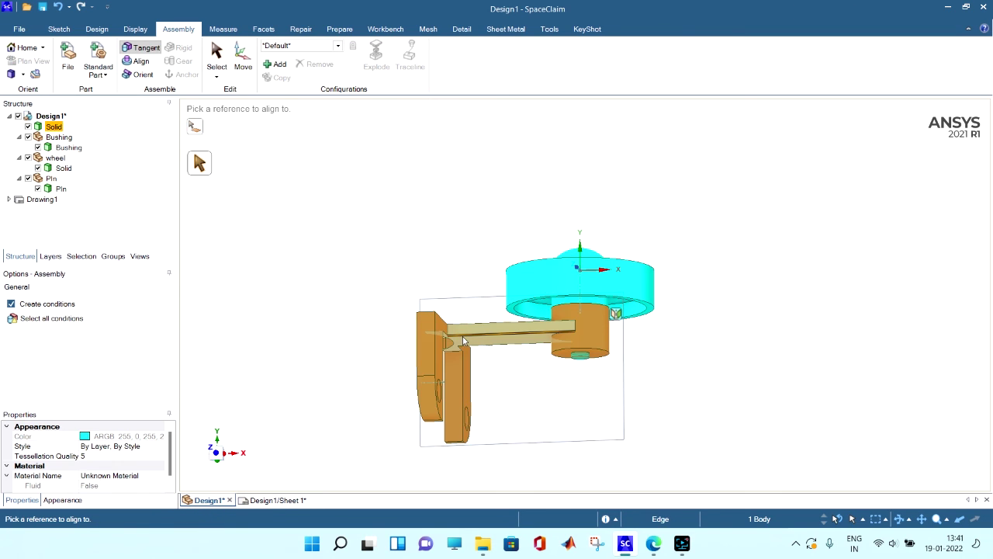
{"action": "right_click", "coordinate": [463, 339]}
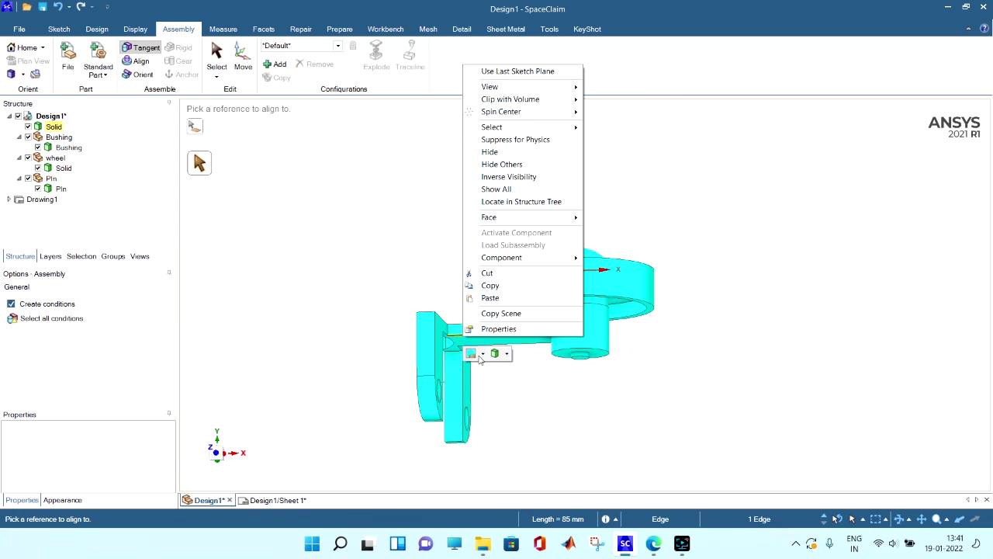
{"action": "left_click", "coordinate": [481, 355]}
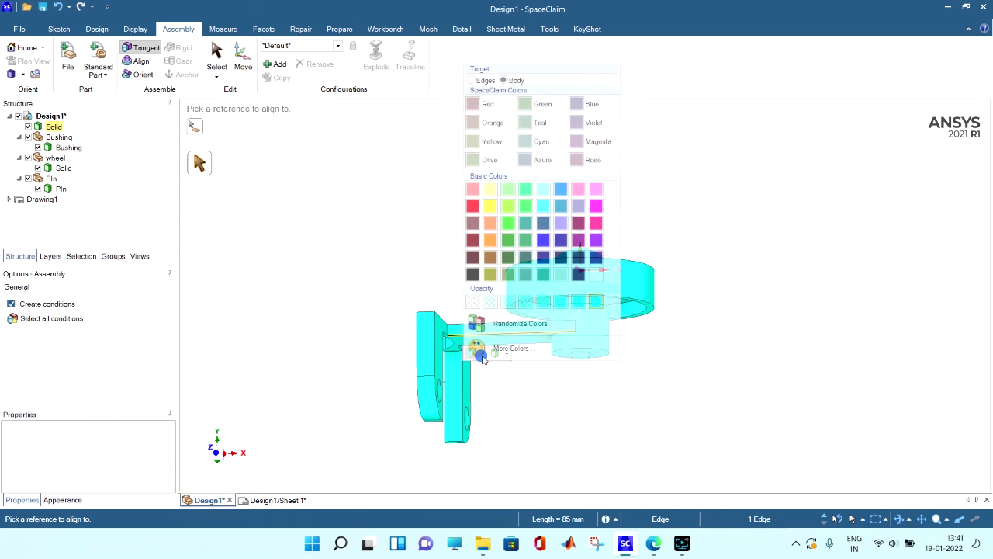
{"action": "left_click", "coordinate": [567, 192]}
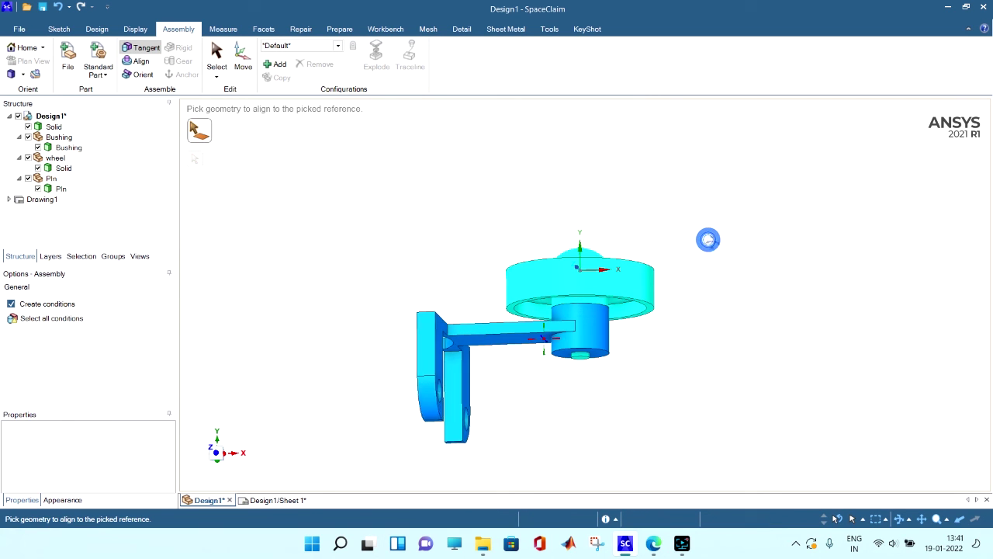
{"action": "middle_click_drag", "start_coordinate": [734, 270], "coordinate": [716, 264]}
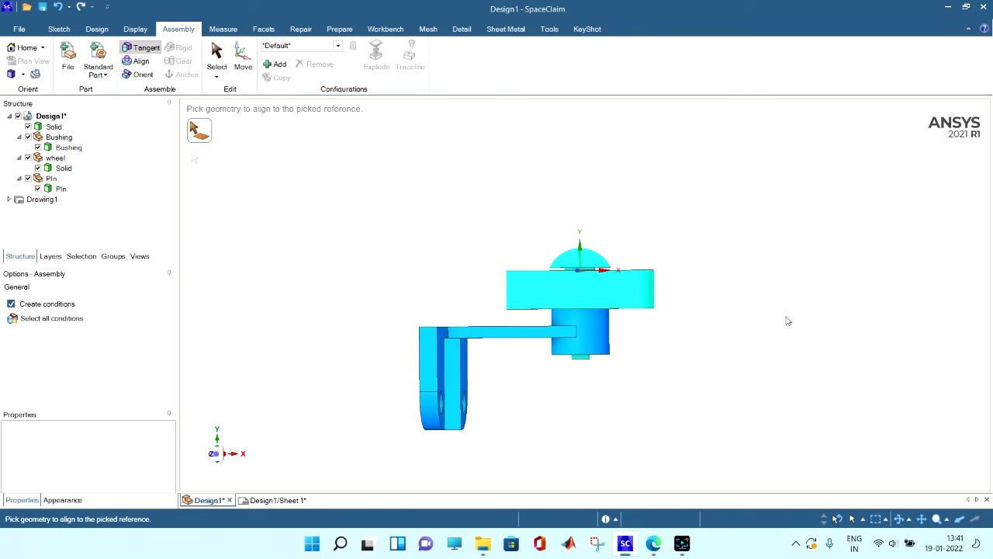
Step: Hide everything except the pin and select the cylindrical face of its narrow lower shank
{"action": "left_click", "coordinate": [17, 116]}
{"action": "left_click", "coordinate": [28, 178]}
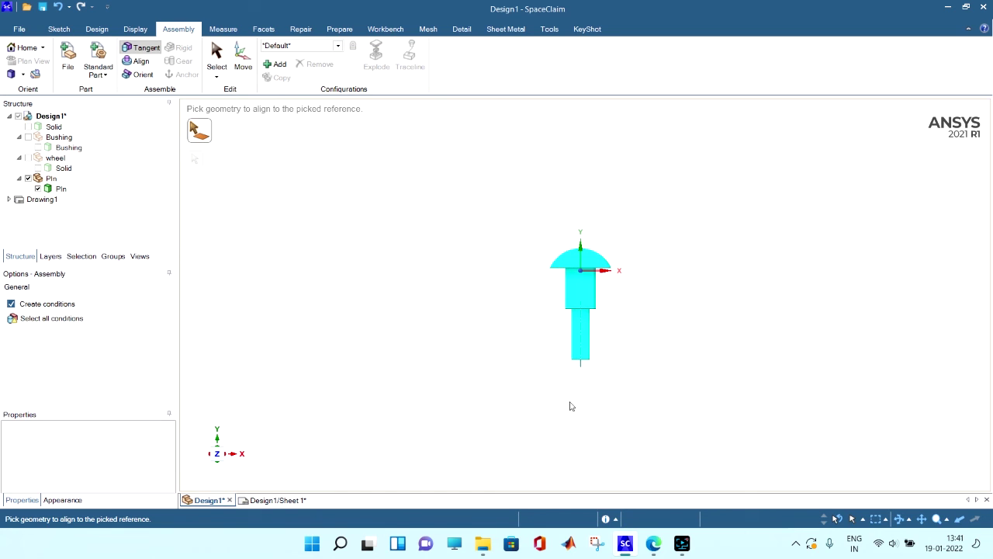
{"action": "left_click", "coordinate": [584, 357]}
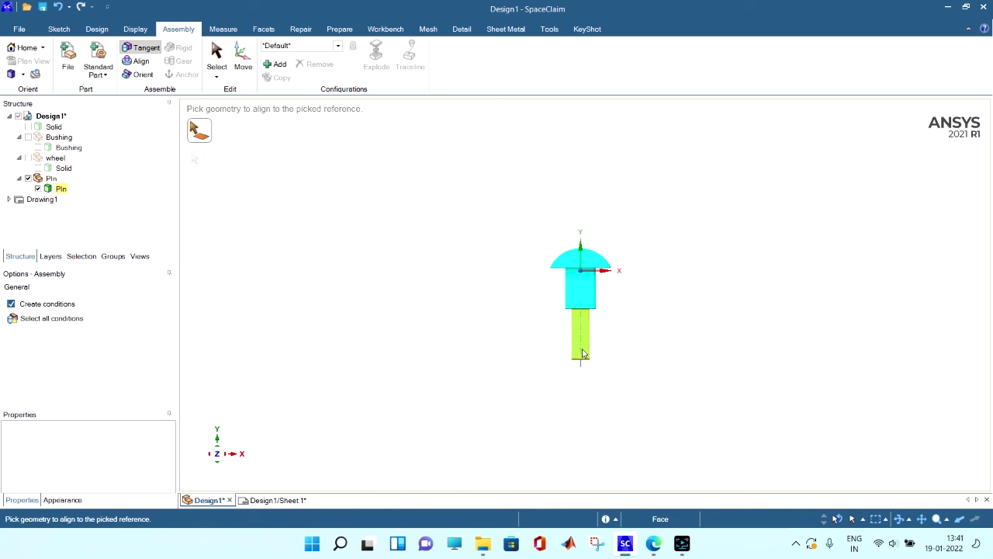
{"action": "left_click", "coordinate": [582, 351]}
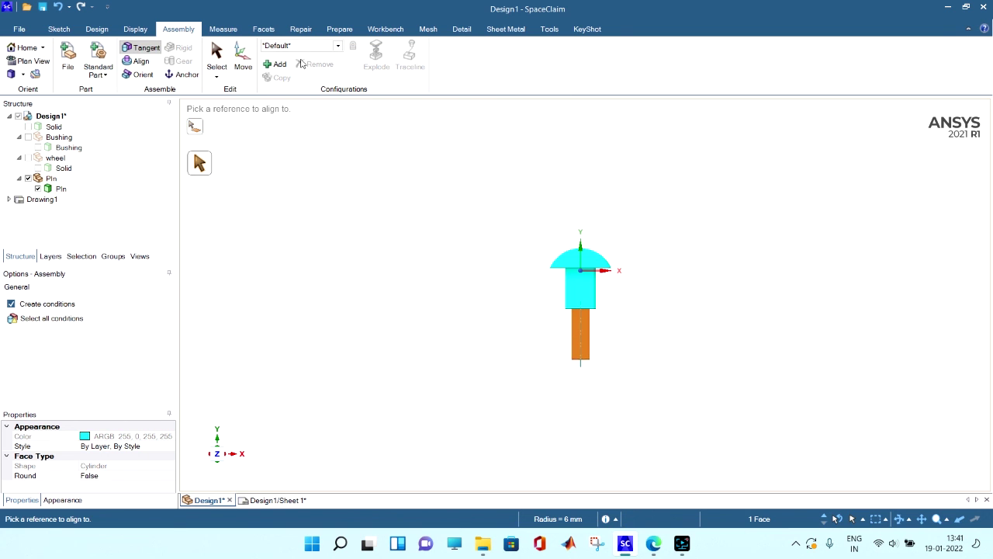
{"action": "left_click", "coordinate": [97, 29]}
{"action": "left_click", "coordinate": [156, 58]}
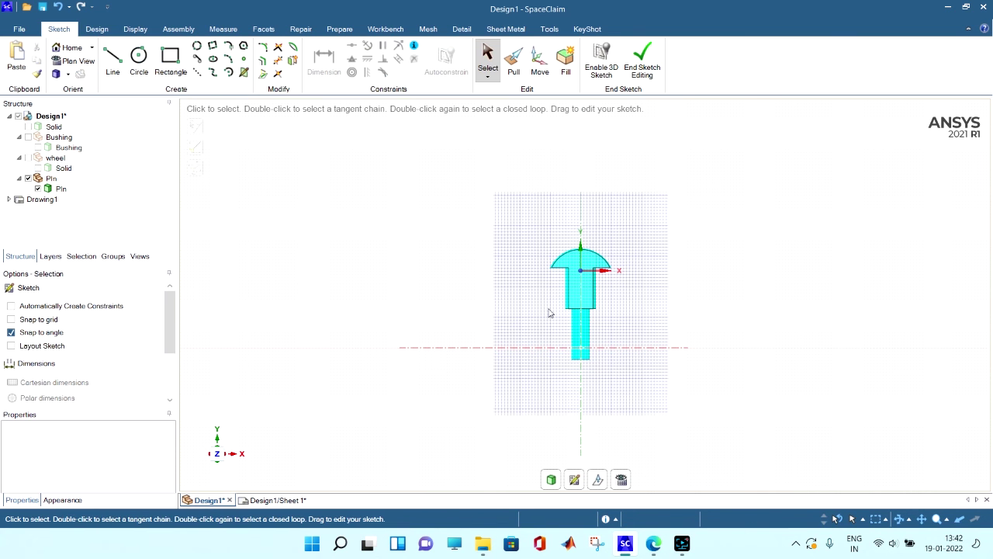
{"action": "scroll", "coordinate": [589, 353], "scroll_direction": "up", "scroll_amount": 3}
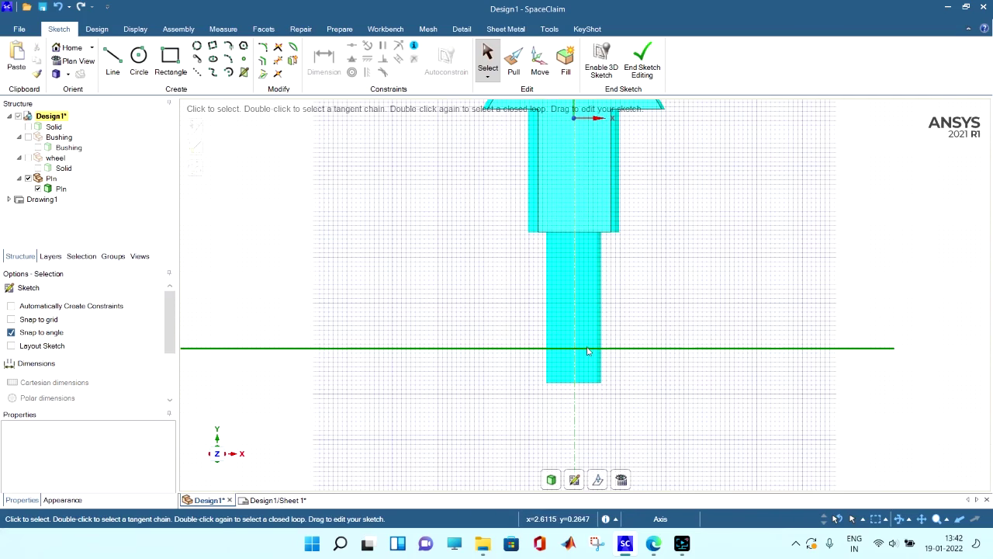
{"action": "mouse_move", "coordinate": [576, 317]}
{"action": "middle_mouse_down"}
{"action": "mouse_move", "coordinate": [659, 331]}
{"action": "mouse_move", "coordinate": [578, 318]}
{"action": "mouse_move", "coordinate": [567, 406]}
{"action": "middle_mouse_up"}
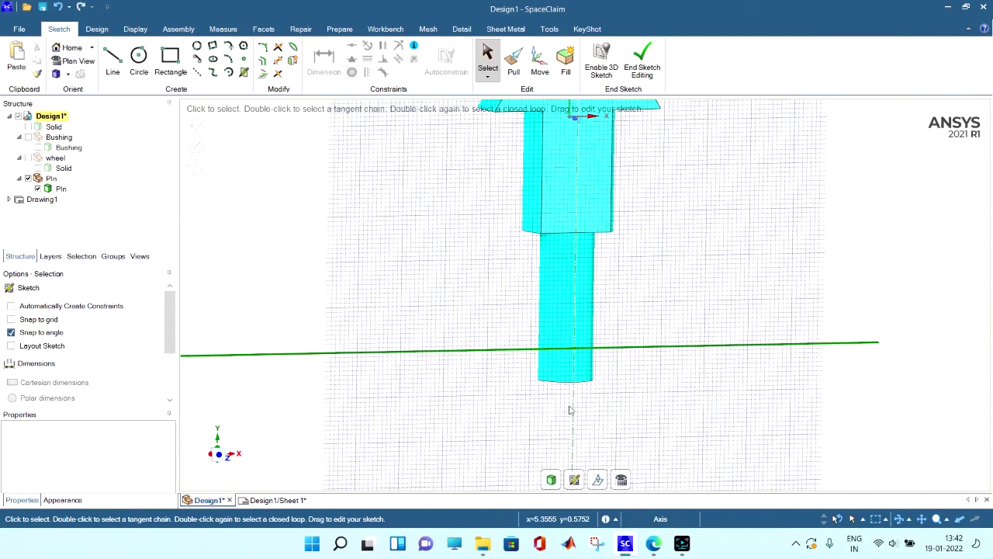
{"action": "left_click", "coordinate": [551, 481]}
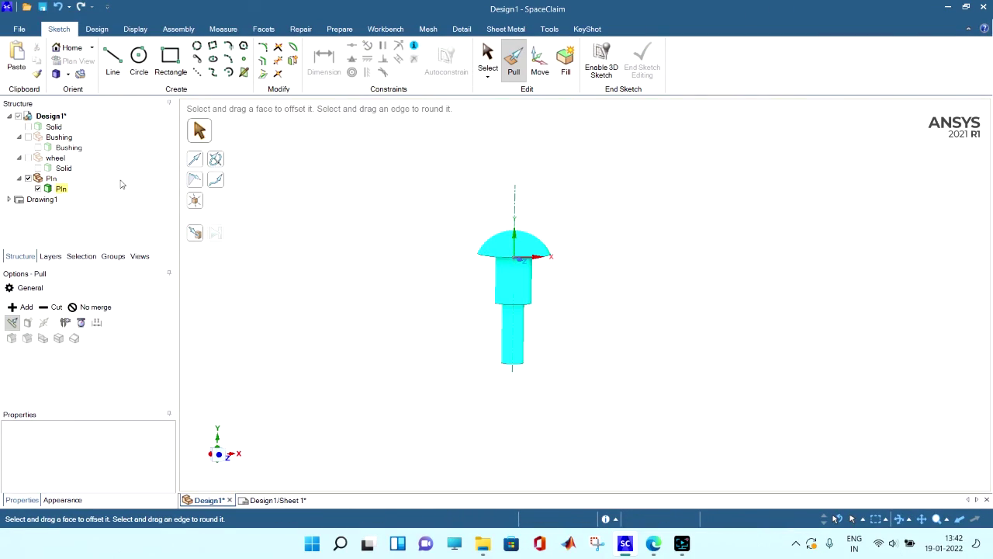
Step: Create a reference plane at the origin, perpendicular to the Z axis and cutting lengthwise through the pin
{"action": "middle_click_drag", "start_coordinate": [359, 248], "coordinate": [411, 248]}
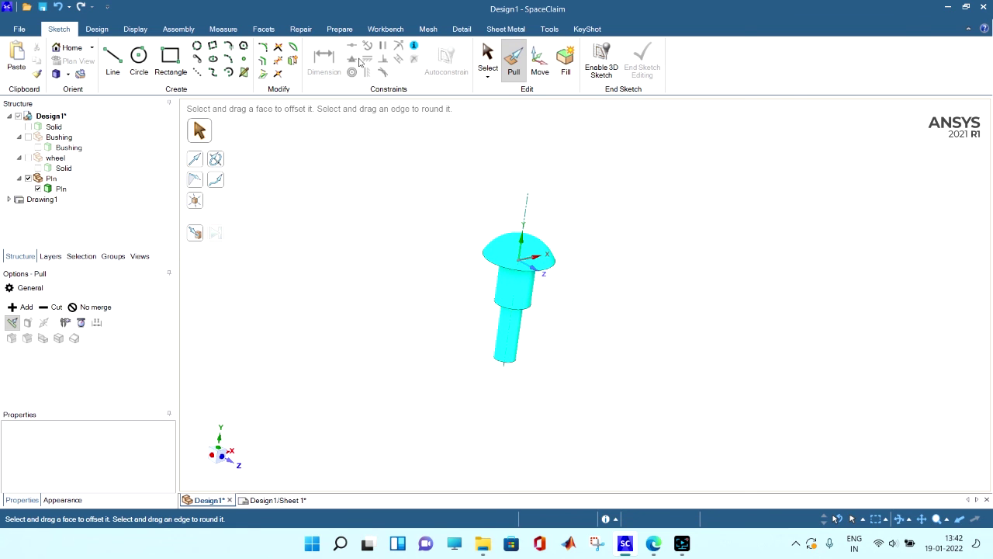
{"action": "left_click", "coordinate": [96, 28]}
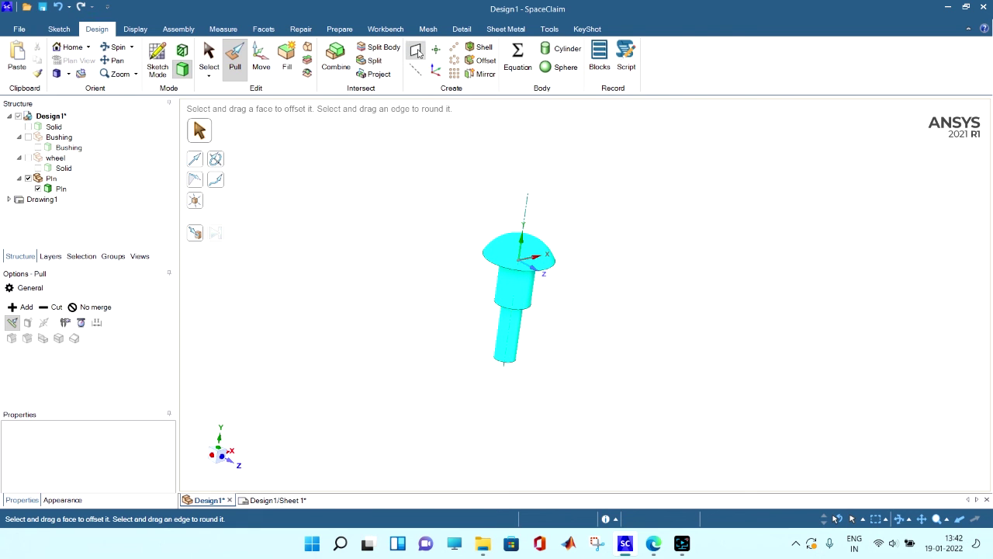
{"action": "left_click", "coordinate": [417, 52]}
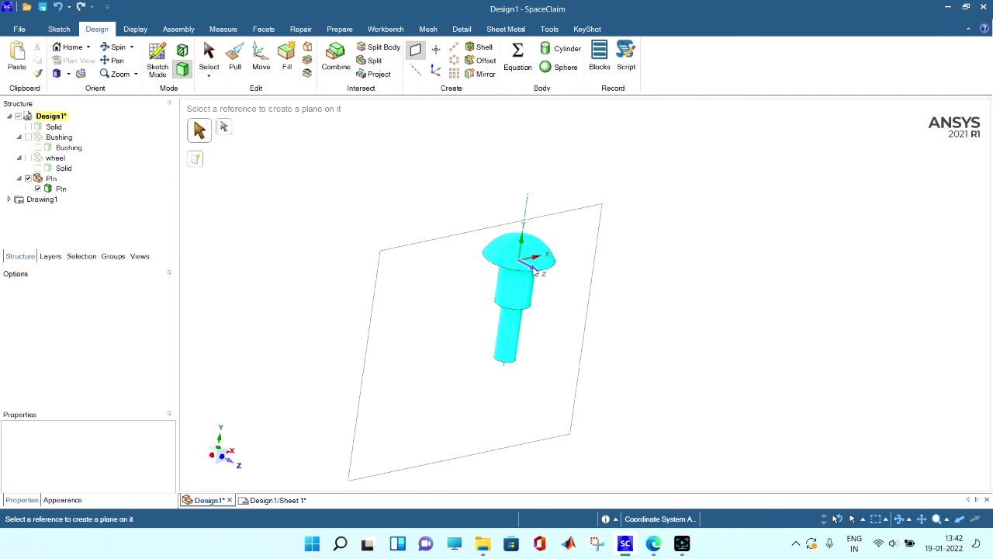
{"action": "left_click", "coordinate": [158, 62]}
{"action": "left_click", "coordinate": [367, 421]}
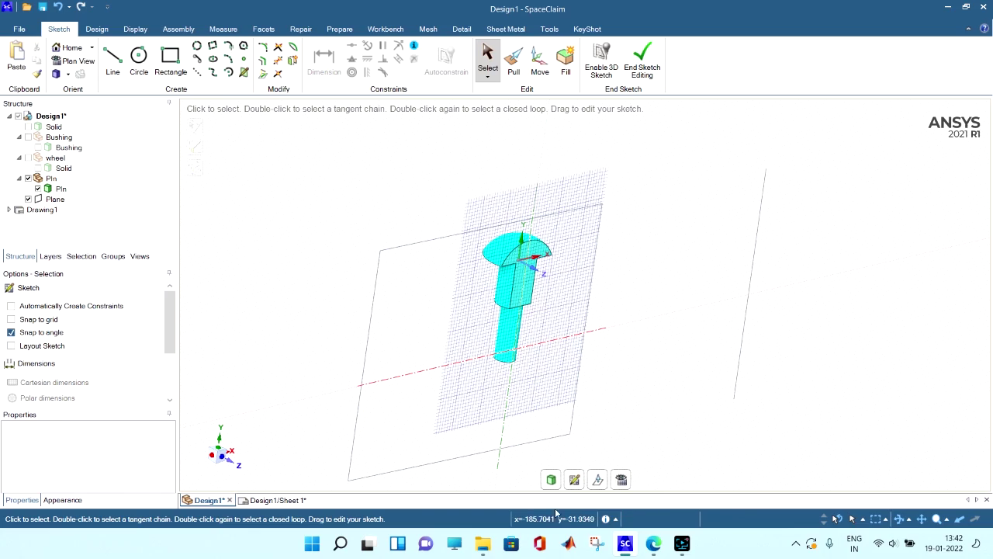
{"action": "left_click", "coordinate": [622, 480]}
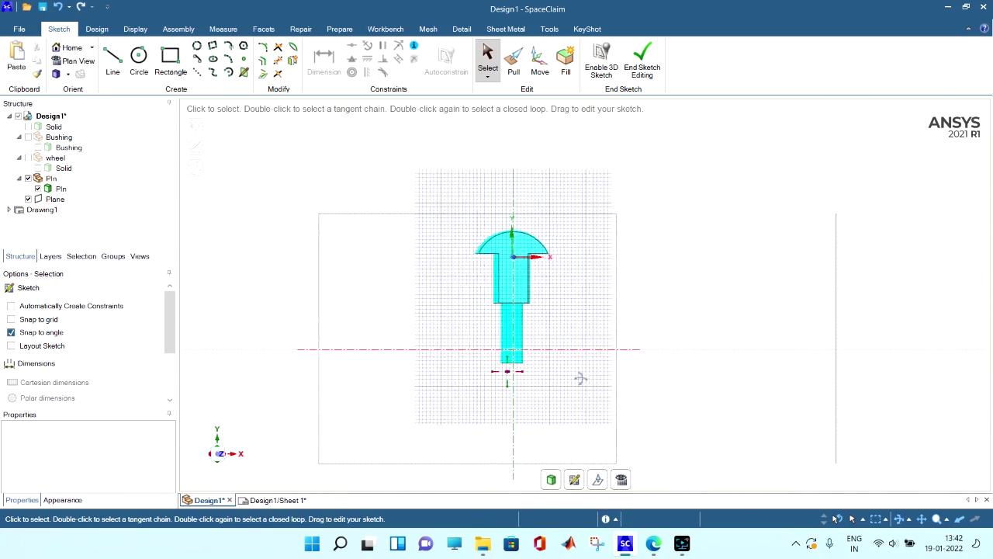
{"action": "mouse_move", "coordinate": [581, 380]}
{"action": "middle_mouse_down"}
{"action": "mouse_move", "coordinate": [673, 383]}
{"action": "mouse_move", "coordinate": [603, 390]}
{"action": "mouse_move", "coordinate": [557, 416]}
{"action": "mouse_move", "coordinate": [639, 415]}
{"action": "mouse_move", "coordinate": [610, 405]}
{"action": "mouse_move", "coordinate": [307, 426]}
{"action": "middle_mouse_up"}
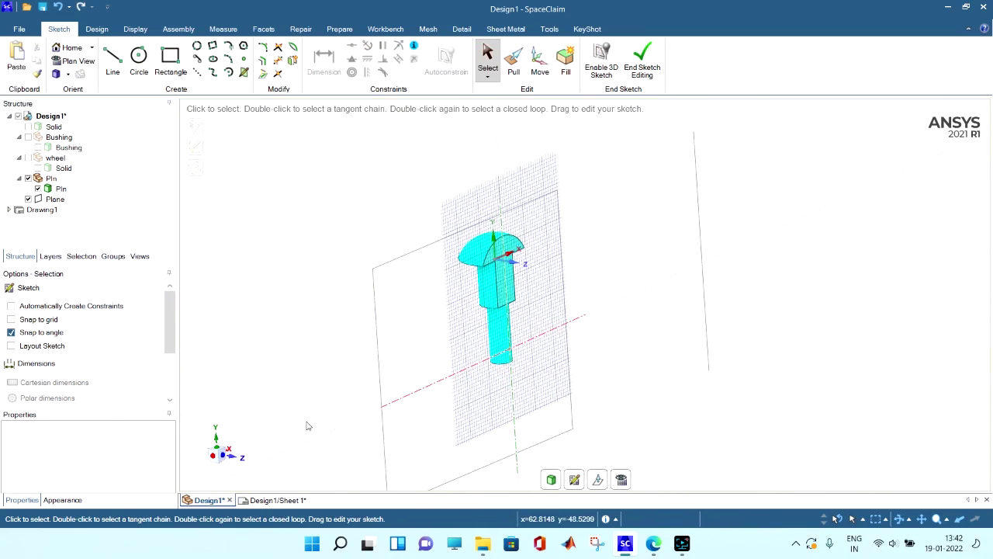
{"action": "left_click", "coordinate": [549, 480]}
{"action": "mouse_move", "coordinate": [470, 364]}
{"action": "middle_mouse_down"}
{"action": "mouse_move", "coordinate": [499, 372]}
{"action": "mouse_move", "coordinate": [448, 346]}
{"action": "middle_mouse_up"}
{"action": "left_click", "coordinate": [431, 319]}
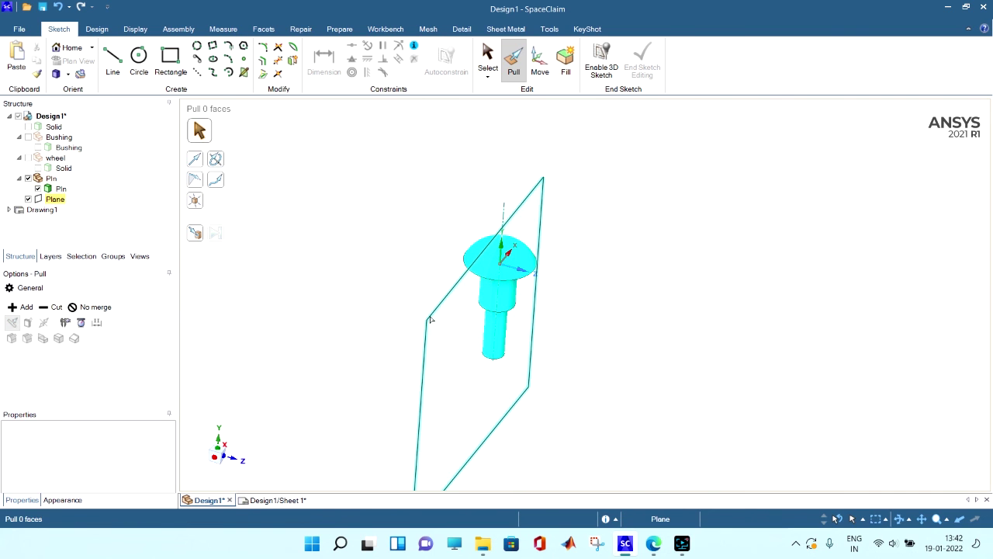
{"action": "key", "text": "Escape"}
Step: Start a sketch on the new reference plane and view it face-on
{"action": "left_click", "coordinate": [97, 29]}
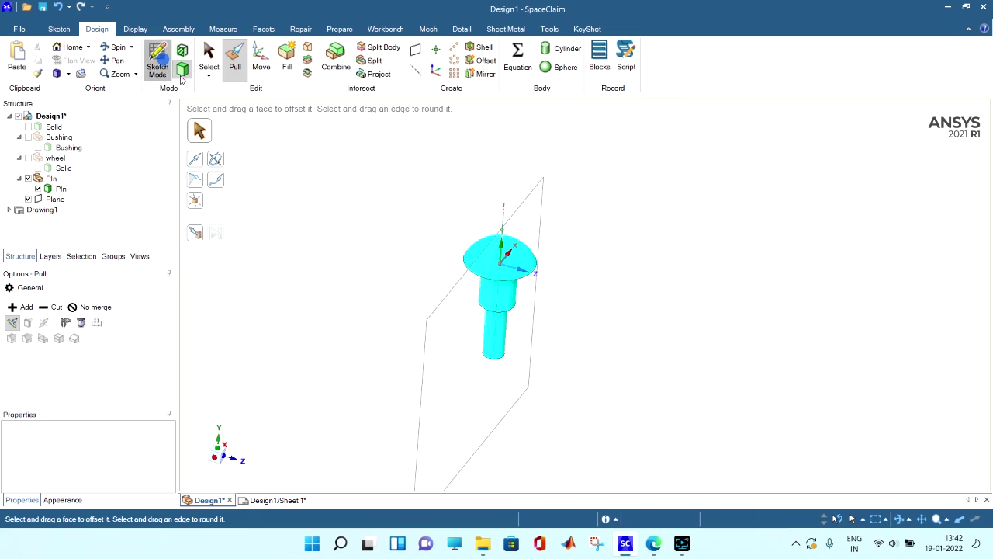
{"action": "left_click", "coordinate": [158, 60]}
{"action": "left_click", "coordinate": [432, 321]}
{"action": "left_click", "coordinate": [429, 319]}
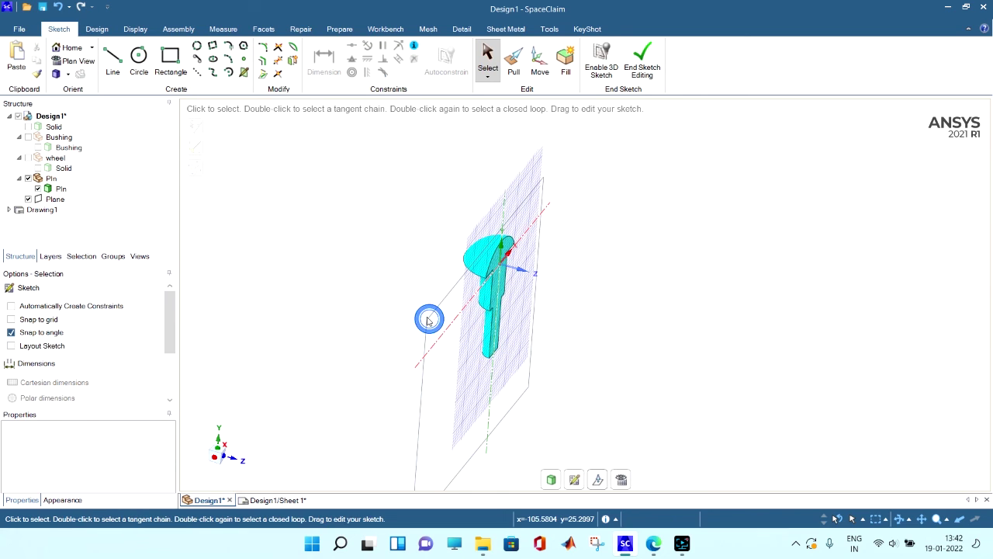
{"action": "left_click", "coordinate": [621, 479]}
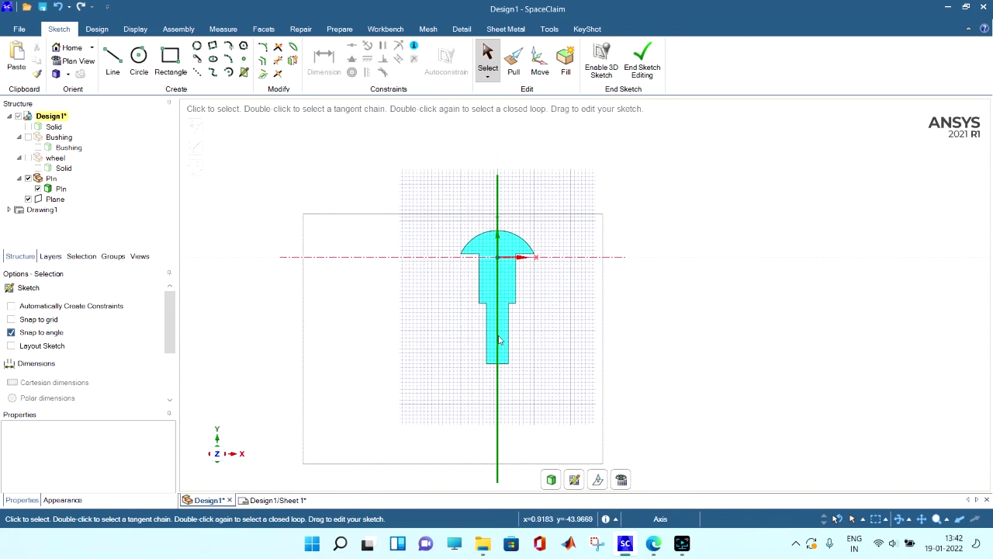
{"action": "scroll", "coordinate": [499, 339], "scroll_direction": "up", "scroll_amount": 5}
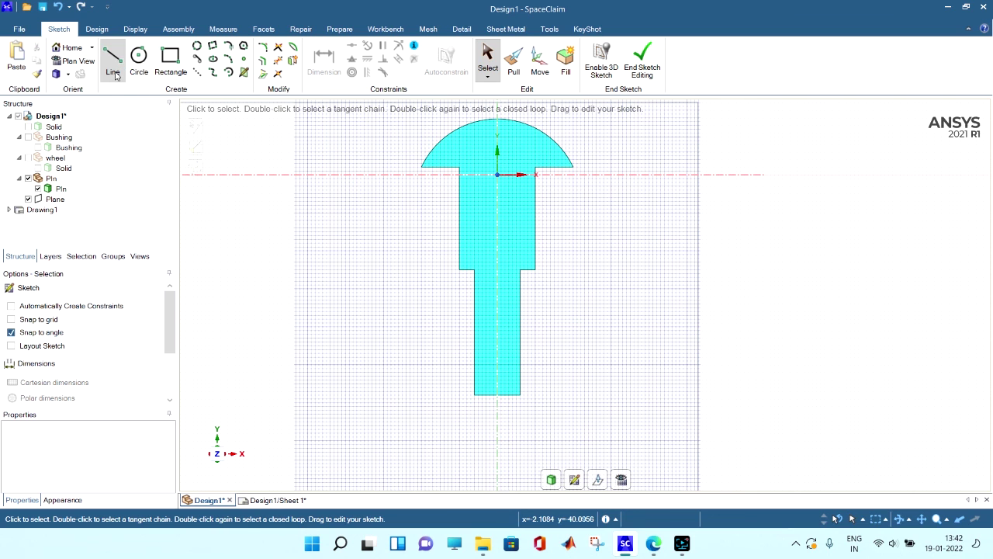
{"action": "left_click", "coordinate": [198, 71]}
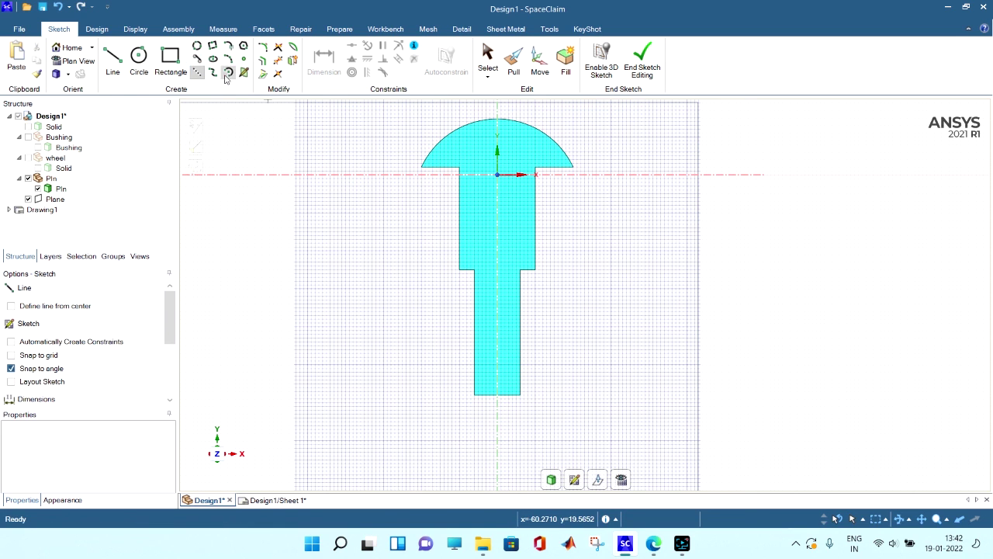
{"action": "left_click", "coordinate": [198, 47]}
{"action": "scroll", "coordinate": [508, 419], "scroll_direction": "up", "scroll_amount": 4}
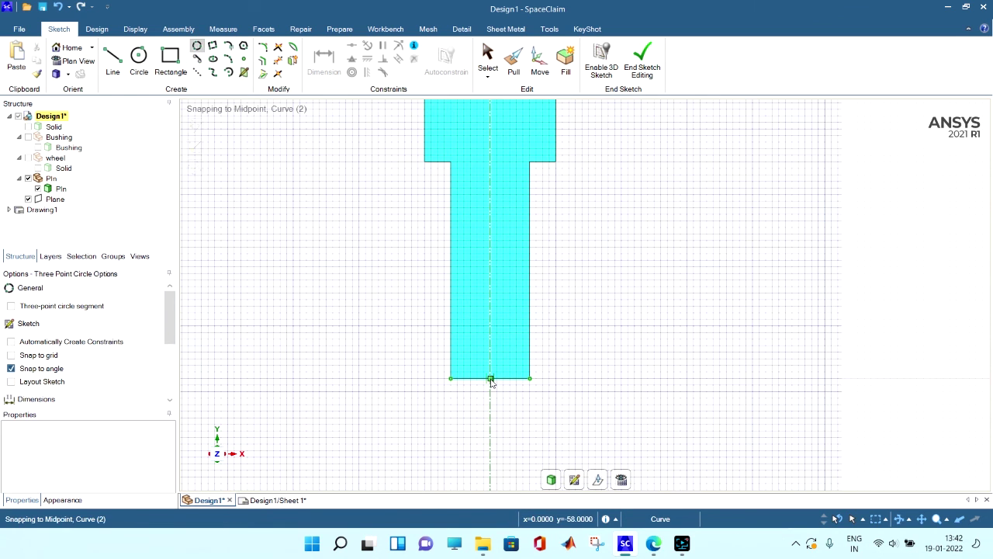
{"action": "left_click", "coordinate": [491, 378]}
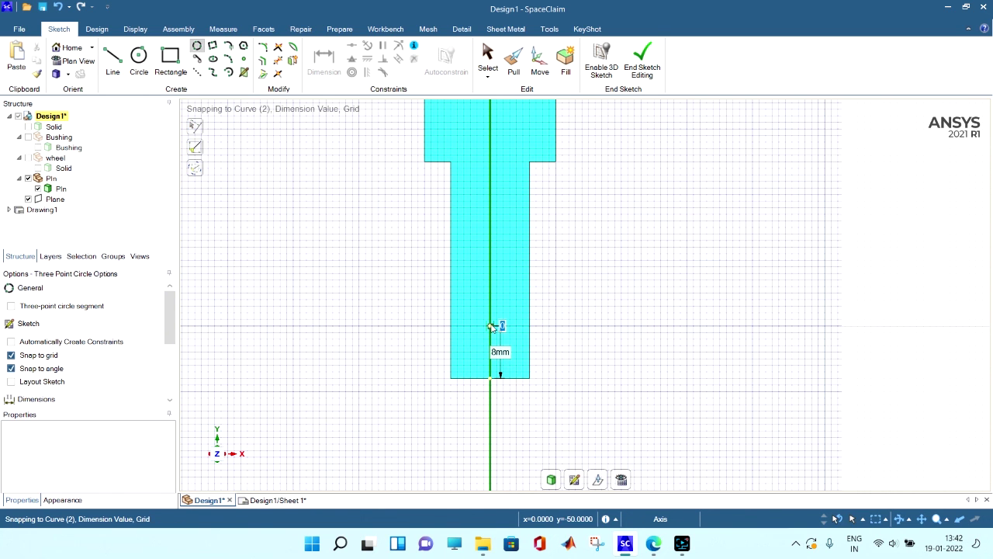
{"action": "left_click", "coordinate": [491, 327]}
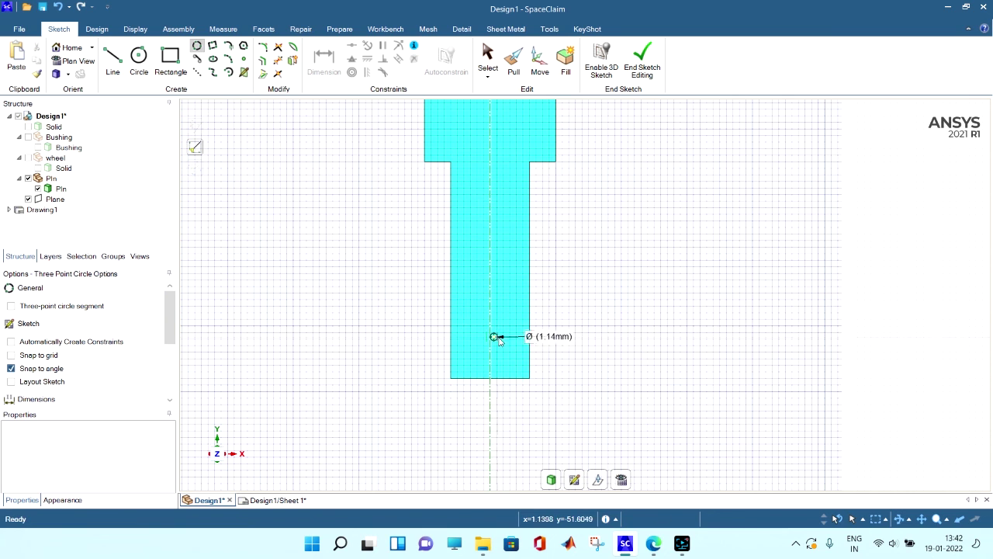
{"action": "key", "text": "Escape"}
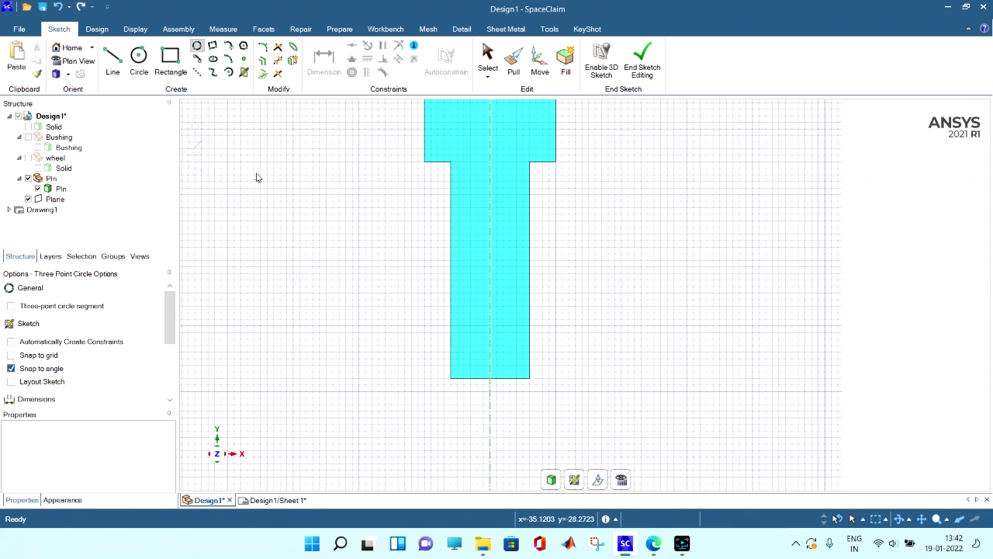
Step: Sketch a 6 mm diameter circle centred on the pin's axis, about 9 mm above the shank's lower end
{"action": "left_click", "coordinate": [137, 63]}
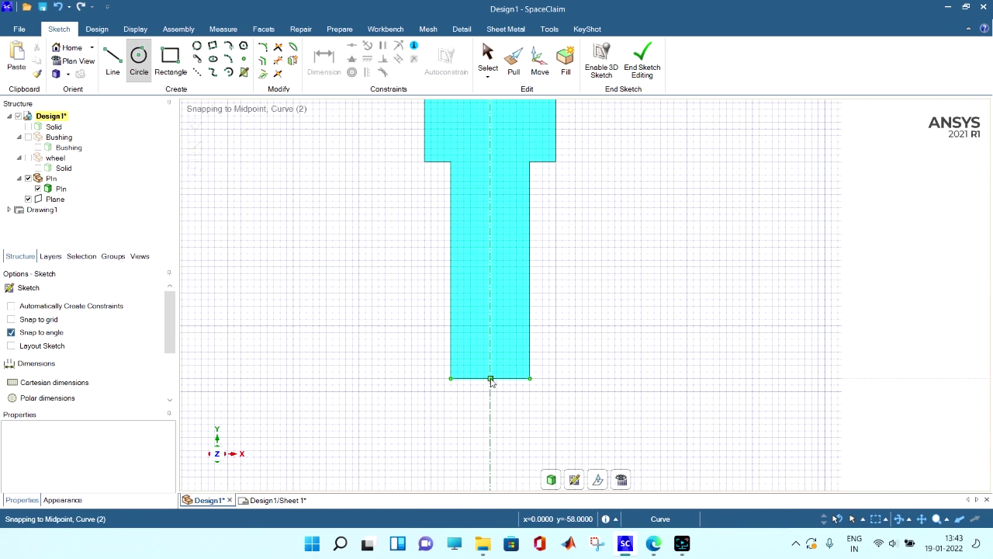
{"action": "key", "text": "shift"}
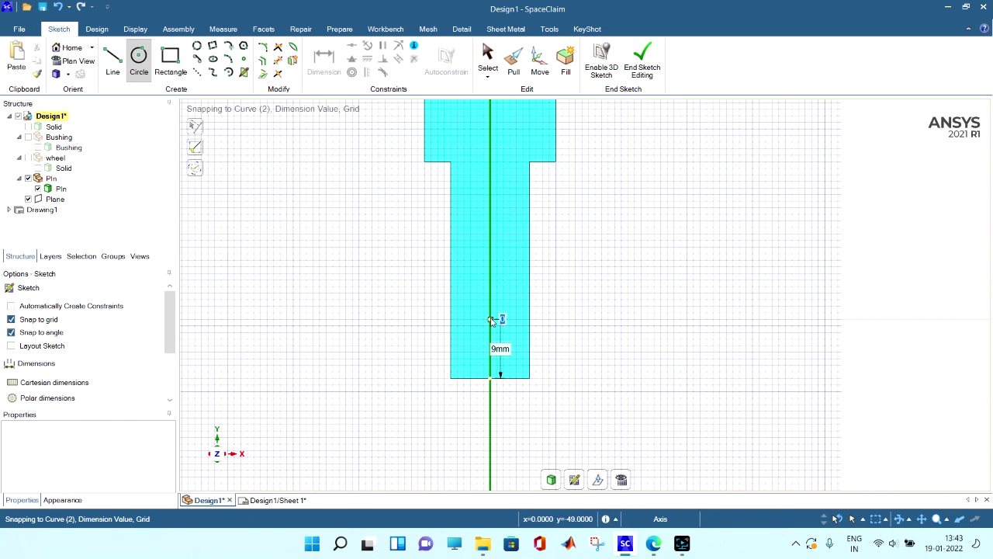
{"action": "left_click", "coordinate": [490, 318]}
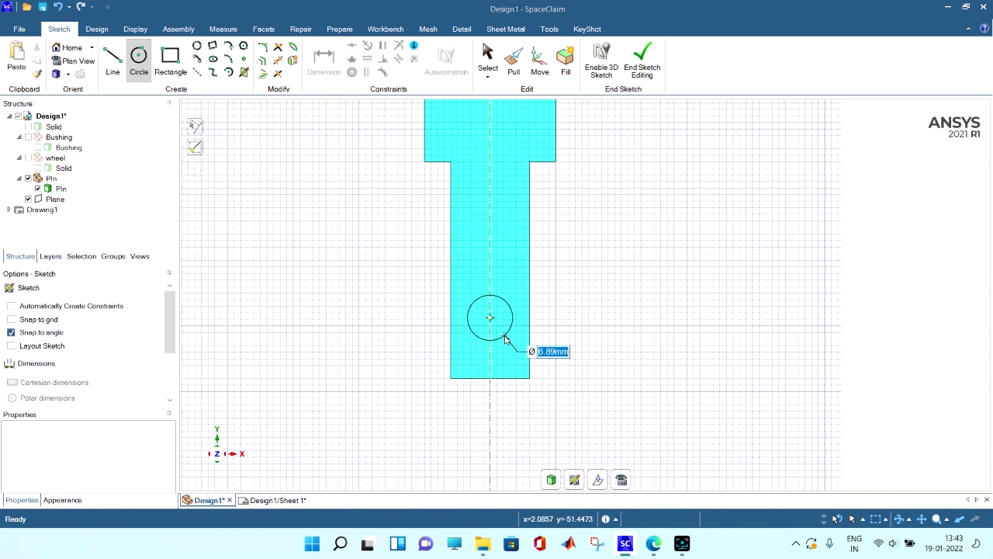
{"action": "type", "text": "6"}
{"action": "key", "text": "Return"}
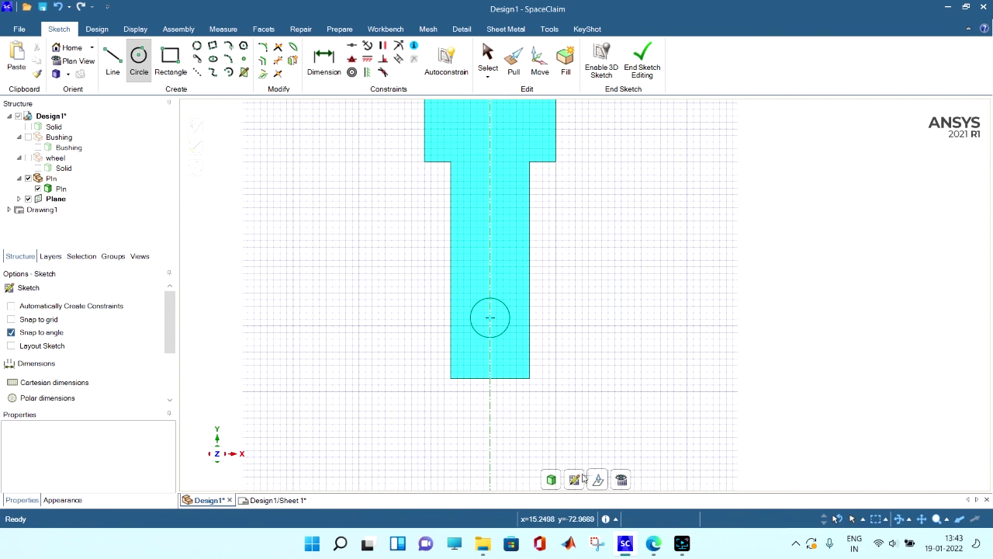
Step: Return to 3D, hide the pin, and set up a Pull of the circular surface as a cut in both directions
{"action": "left_click", "coordinate": [549, 481]}
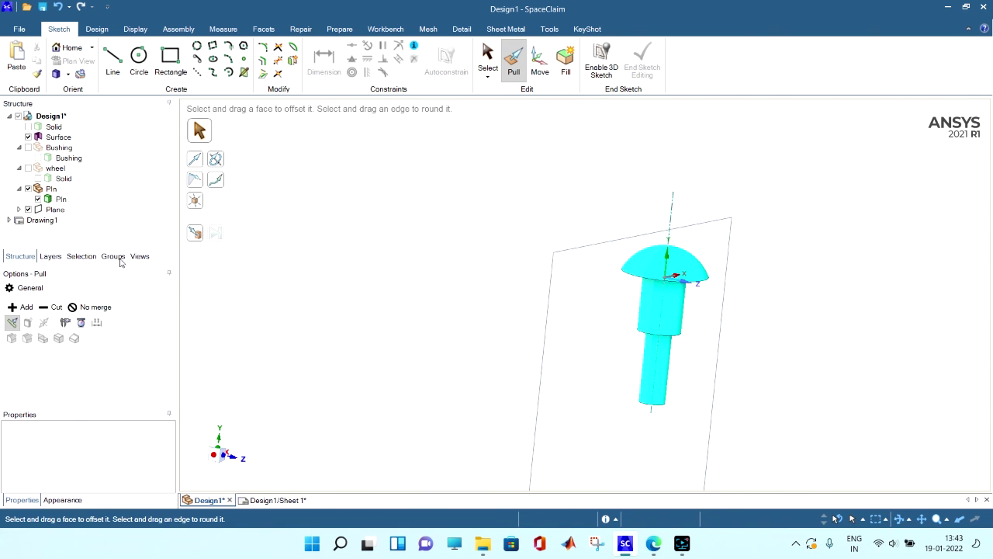
{"action": "left_click", "coordinate": [48, 307]}
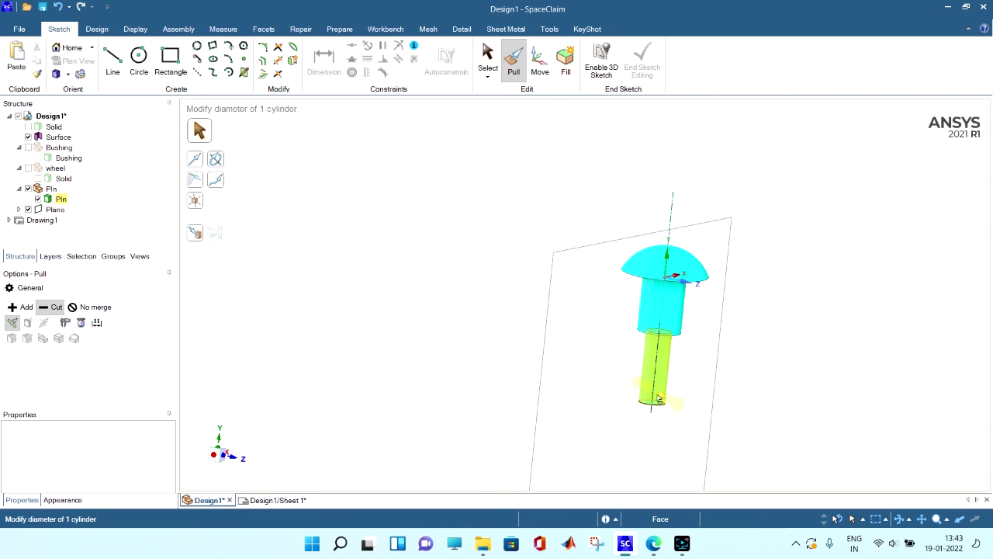
{"action": "scroll", "coordinate": [654, 397], "scroll_direction": "up", "scroll_amount": 4}
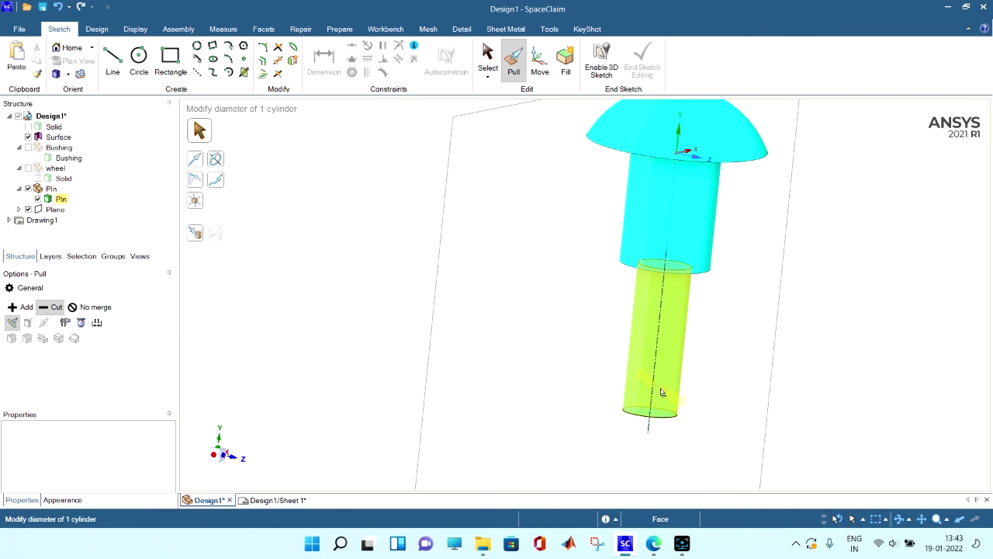
{"action": "scroll", "coordinate": [662, 392], "scroll_direction": "up", "scroll_amount": 3}
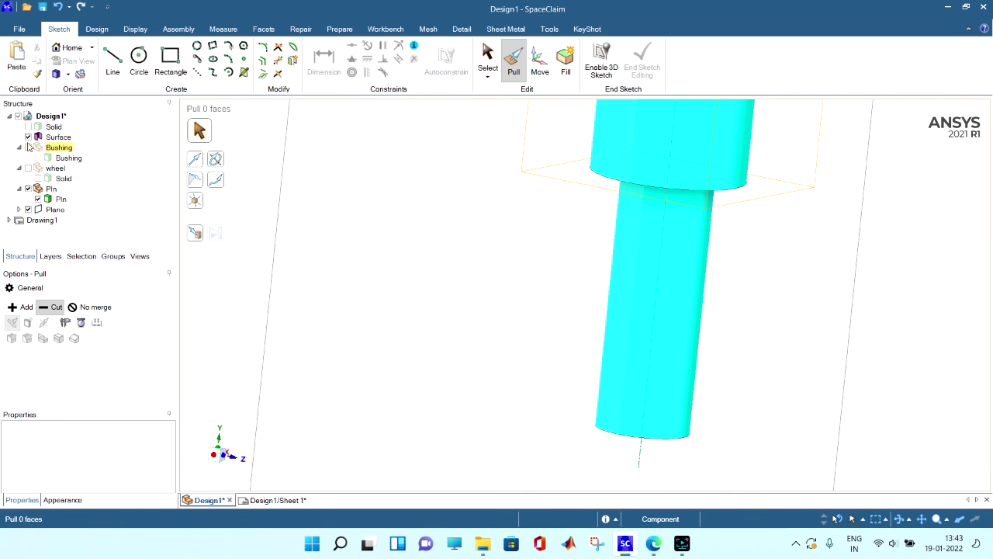
{"action": "left_click", "coordinate": [28, 189]}
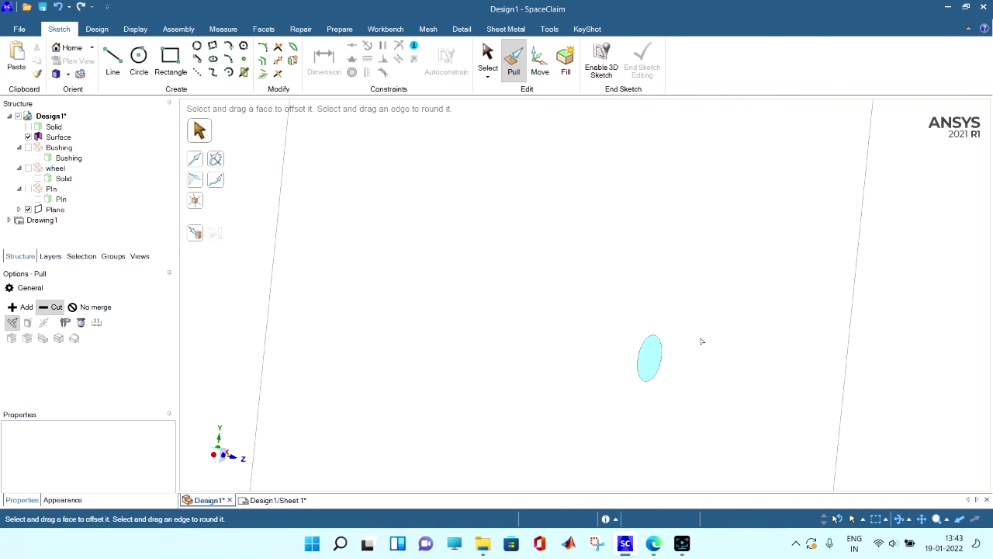
{"action": "left_click", "coordinate": [651, 361]}
{"action": "left_click", "coordinate": [651, 362]}
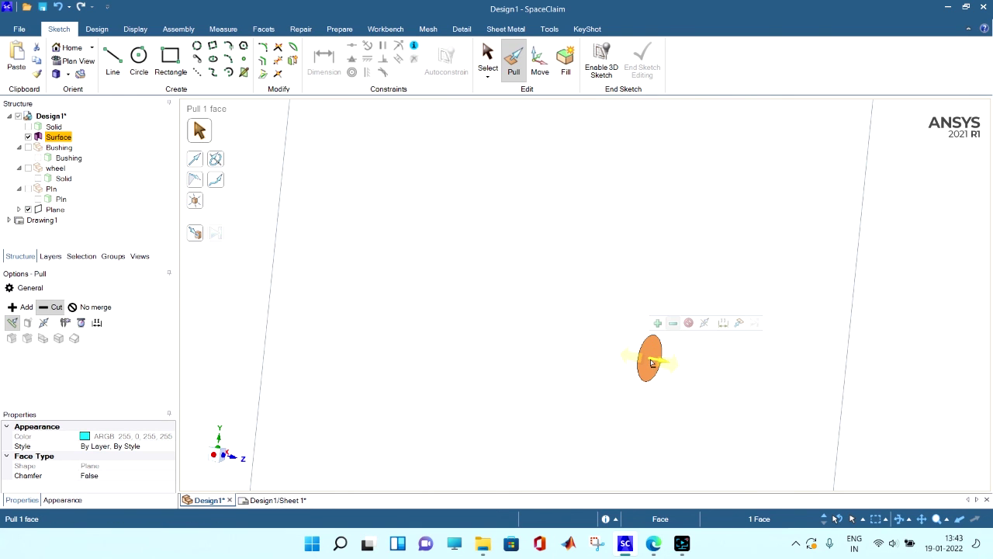
{"action": "left_click", "coordinate": [706, 323]}
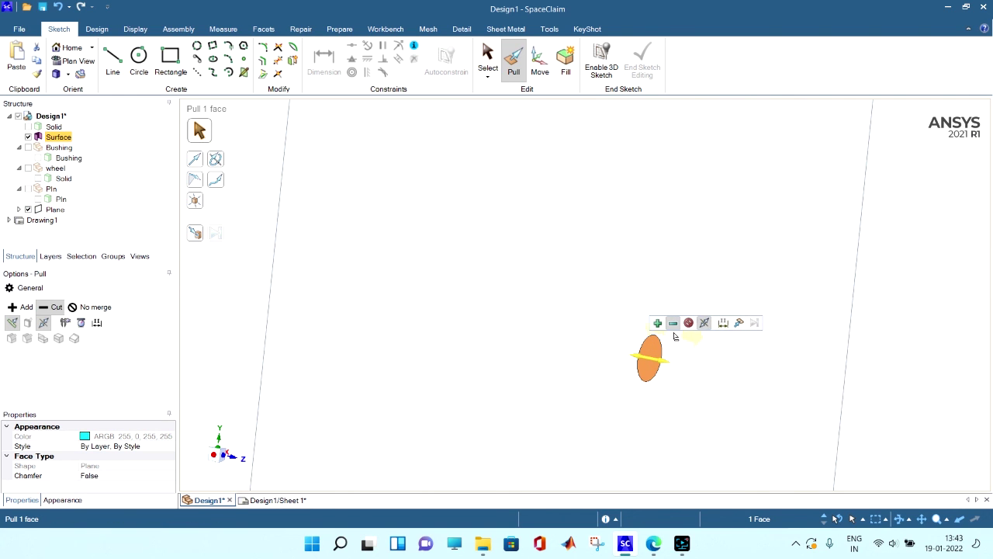
{"action": "left_click", "coordinate": [28, 127]}
{"action": "scroll", "coordinate": [665, 365], "scroll_direction": "down", "scroll_amount": 5}
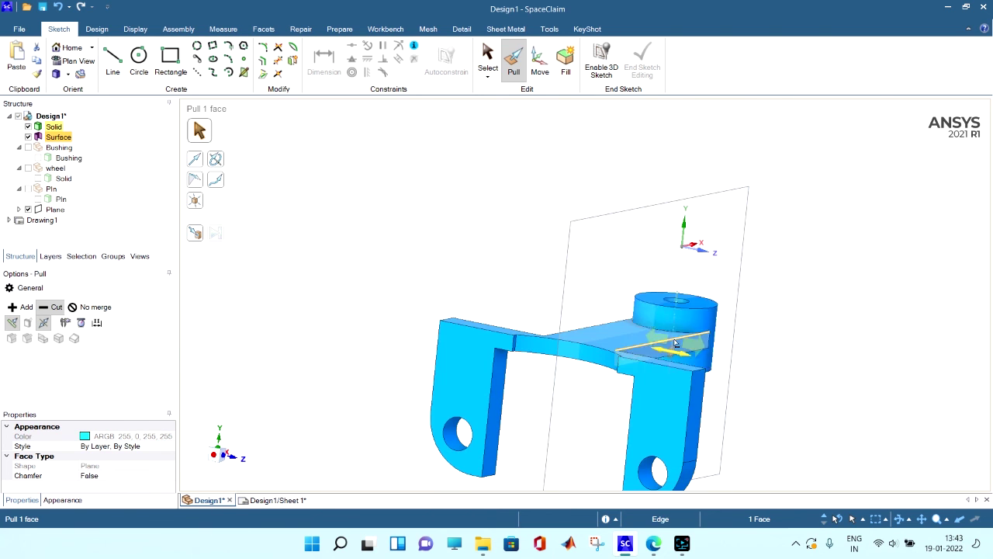
{"action": "left_click", "coordinate": [28, 127]}
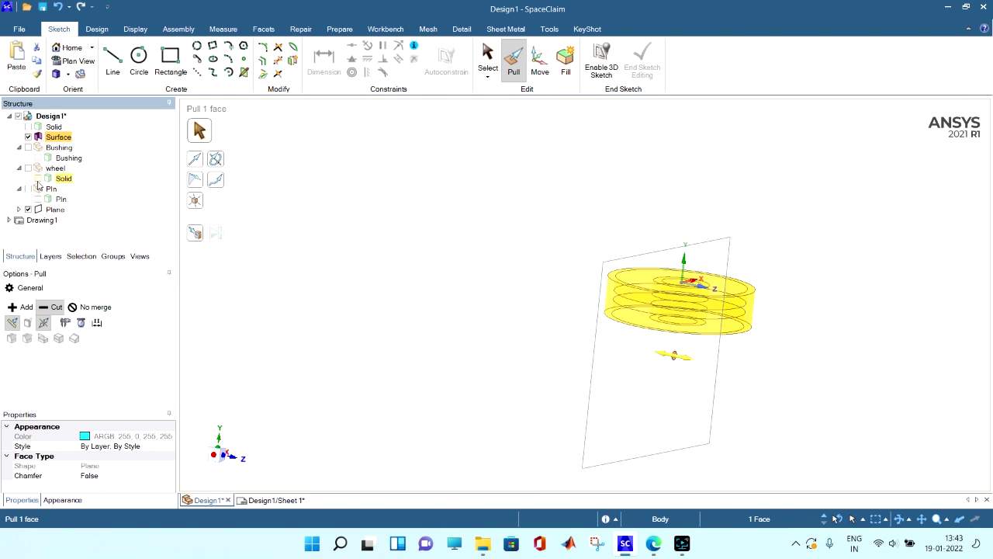
Step: Show the pin again and cut the circular cross hole right through its lower shank
{"action": "left_click", "coordinate": [28, 189]}
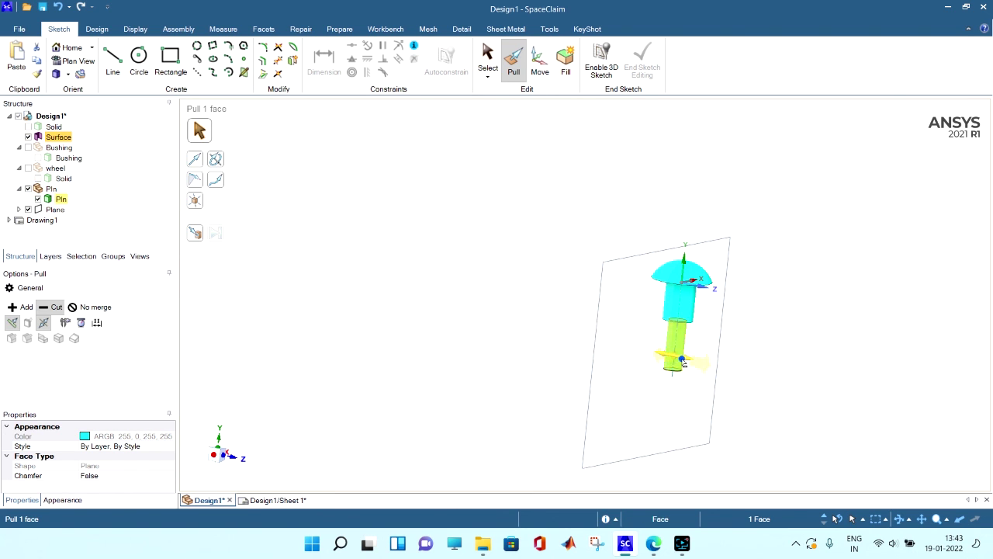
{"action": "key", "text": "Delete"}
{"action": "middle_click_drag", "start_coordinate": [829, 313], "coordinate": [743, 281]}
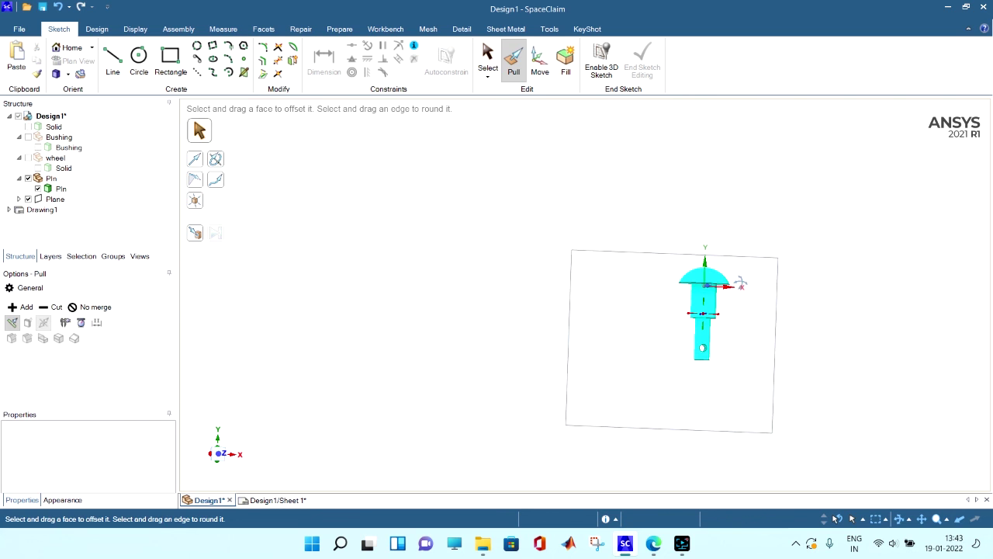
Step: Delete the reference plane used for the cross hole sketch
{"action": "left_click", "coordinate": [488, 58]}
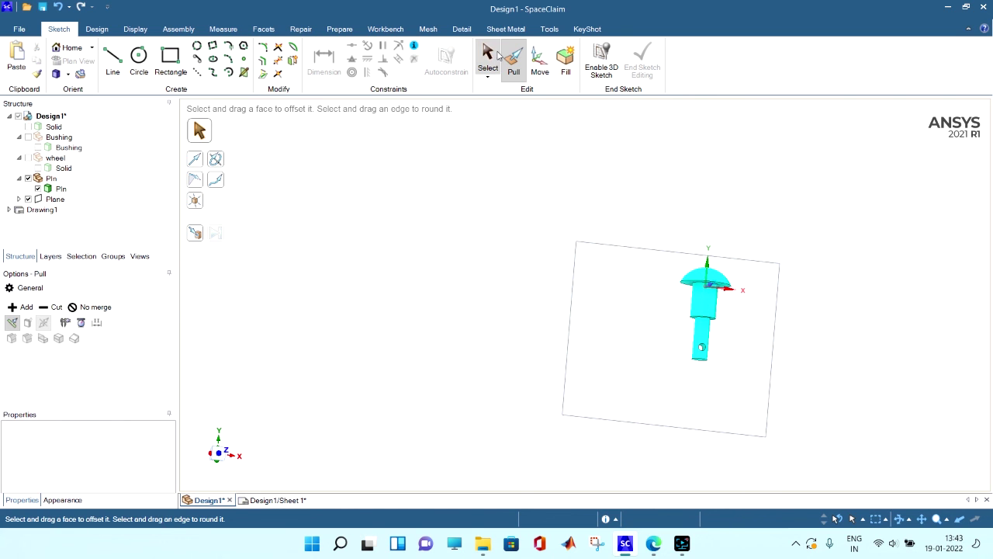
{"action": "left_click", "coordinate": [519, 231]}
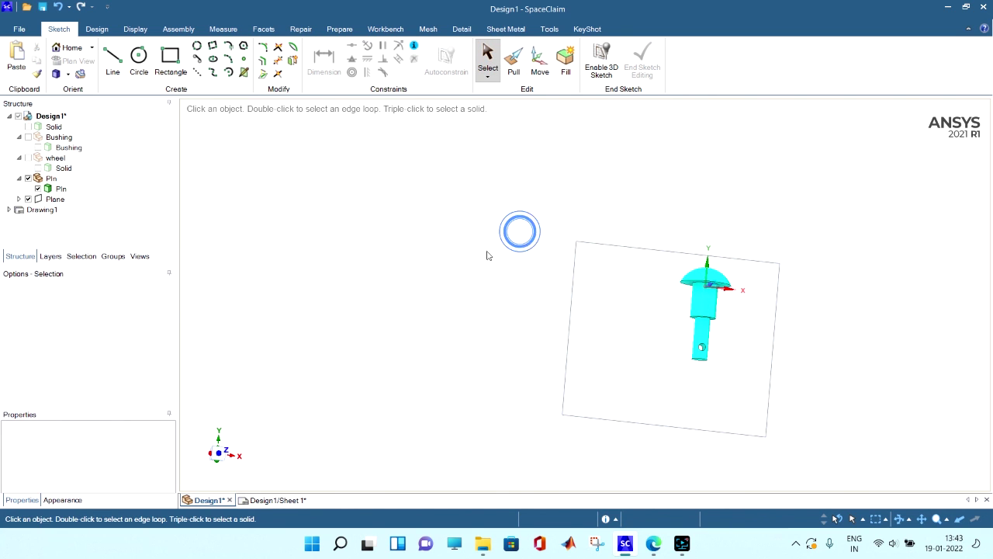
{"action": "left_click", "coordinate": [572, 314]}
{"action": "right_click", "coordinate": [574, 316]}
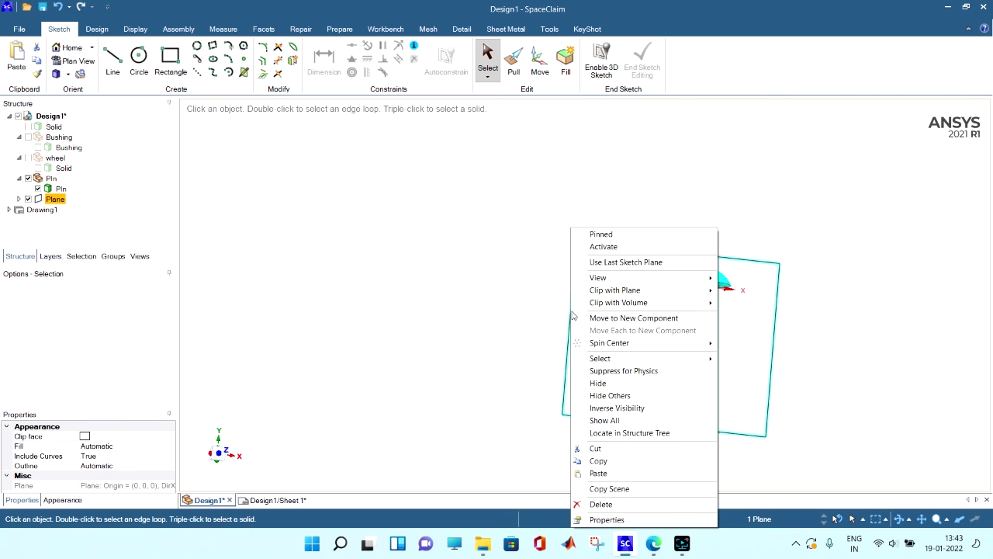
{"action": "left_click", "coordinate": [595, 504]}
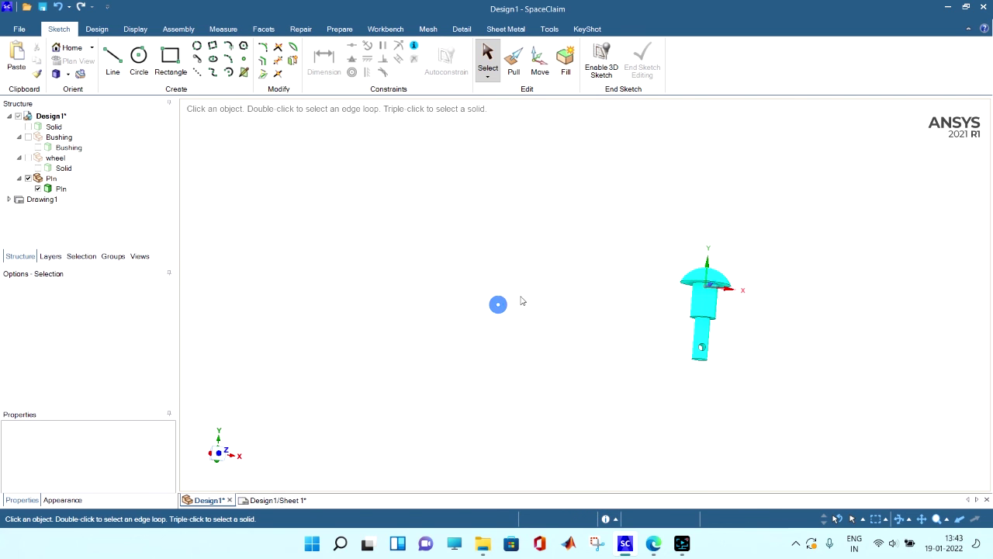
Step: Make every part of the assembly visible again
{"action": "left_click", "coordinate": [45, 116]}
{"action": "left_click", "coordinate": [18, 115]}
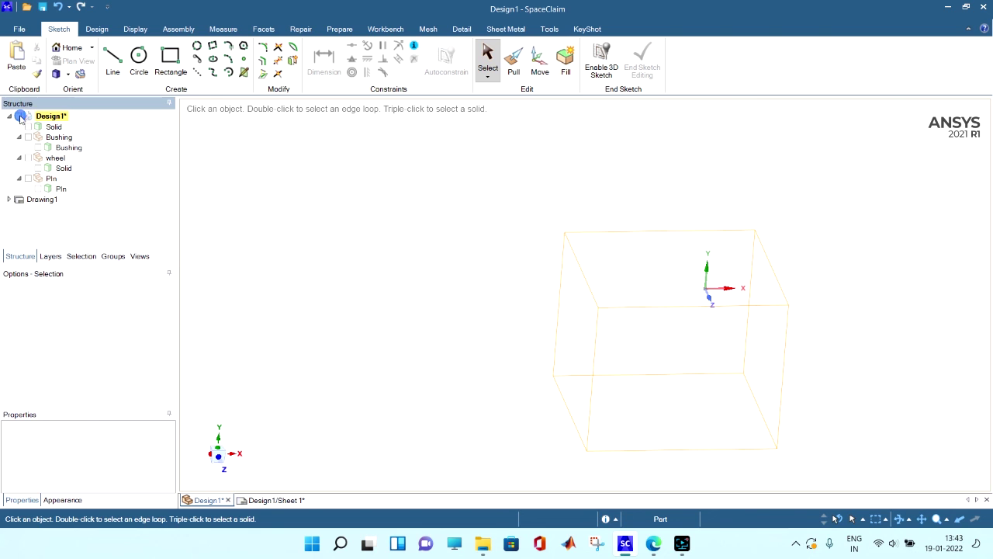
{"action": "left_click", "coordinate": [18, 116]}
{"action": "middle_click_drag", "start_coordinate": [476, 238], "coordinate": [428, 214]}
Step: Open the drawing sheet and examine the pin's cross hole relative to the bracket boss in Section A-A
{"action": "left_click", "coordinate": [281, 500]}
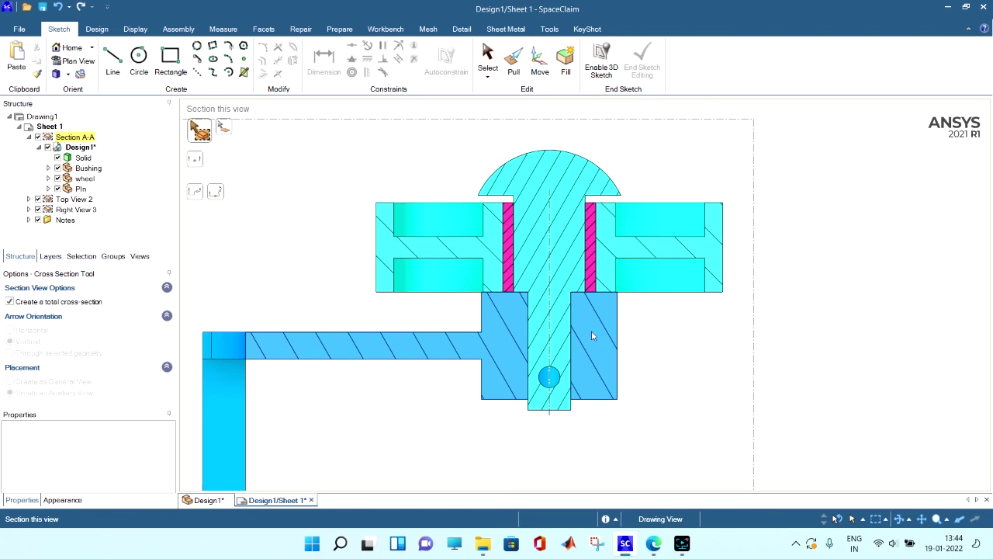
{"action": "scroll", "coordinate": [695, 391], "scroll_direction": "up", "scroll_amount": 1}
{"action": "scroll", "coordinate": [697, 386], "scroll_direction": "down", "scroll_amount": 2}
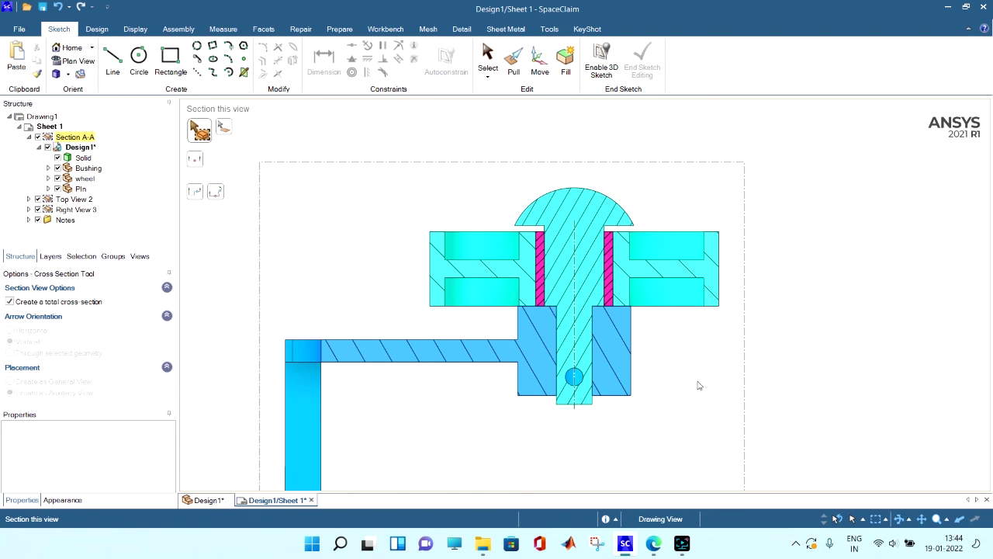
{"action": "scroll", "coordinate": [668, 386], "scroll_direction": "down", "scroll_amount": 1}
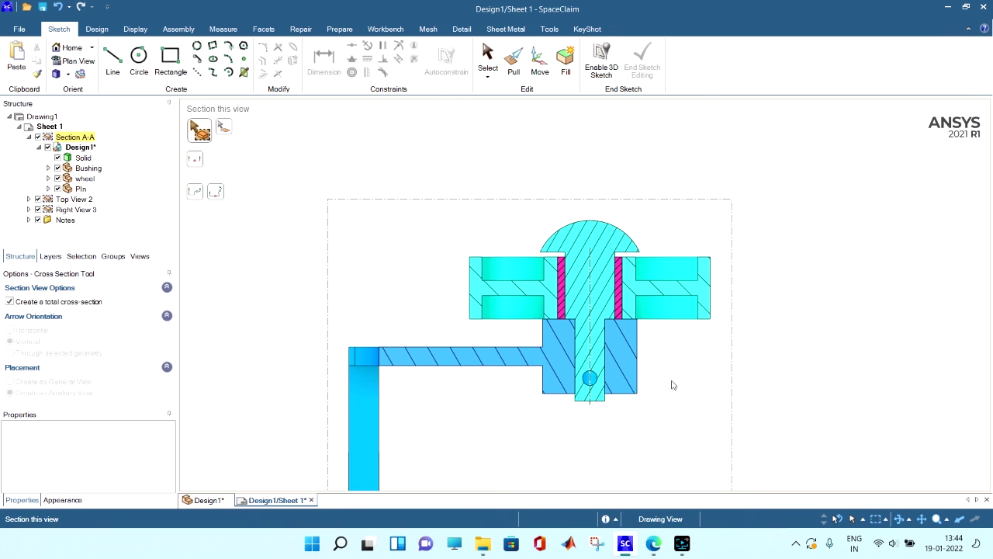
{"action": "scroll", "coordinate": [675, 382], "scroll_direction": "down", "scroll_amount": 1}
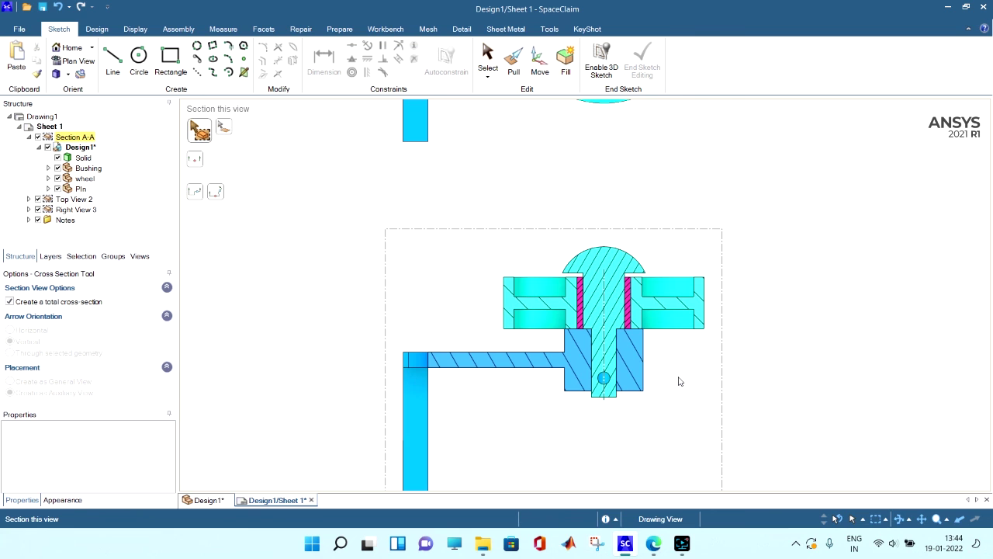